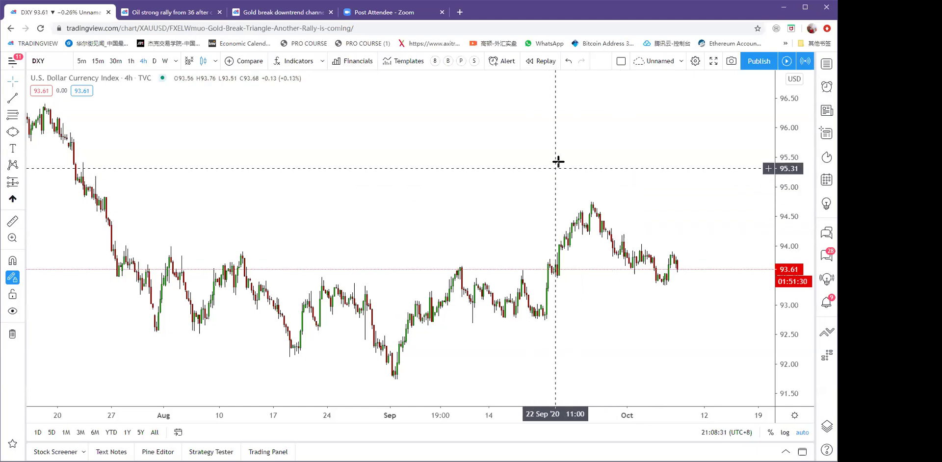
# Switch the U.S. Dollar Index chart from the 4-hour to the daily timeframe.
pyautogui.scroll(-3, 444, 191)
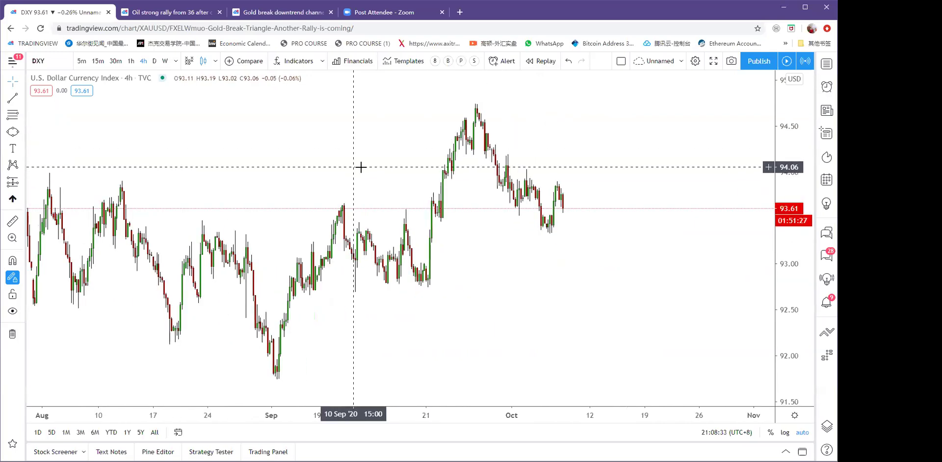
pyautogui.scroll(-2, 319, 176)
pyautogui.click(154, 61)
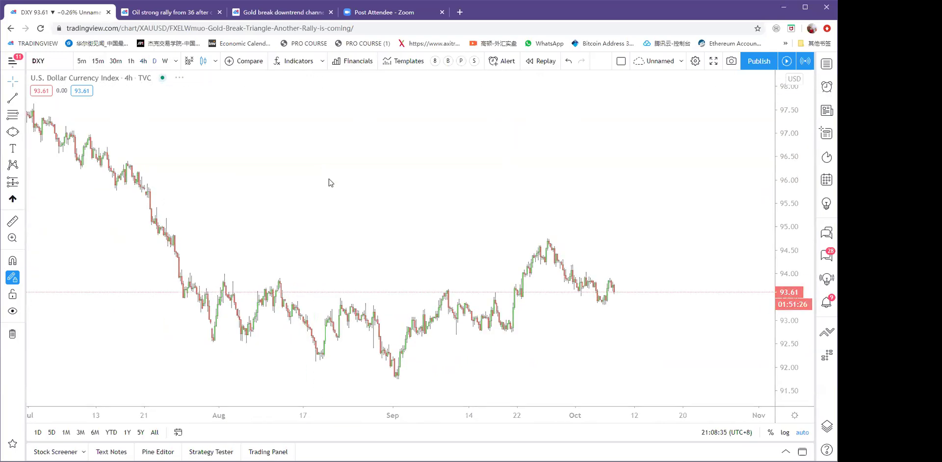
pyautogui.moveTo(565, 415); pyautogui.dragTo(521, 415)
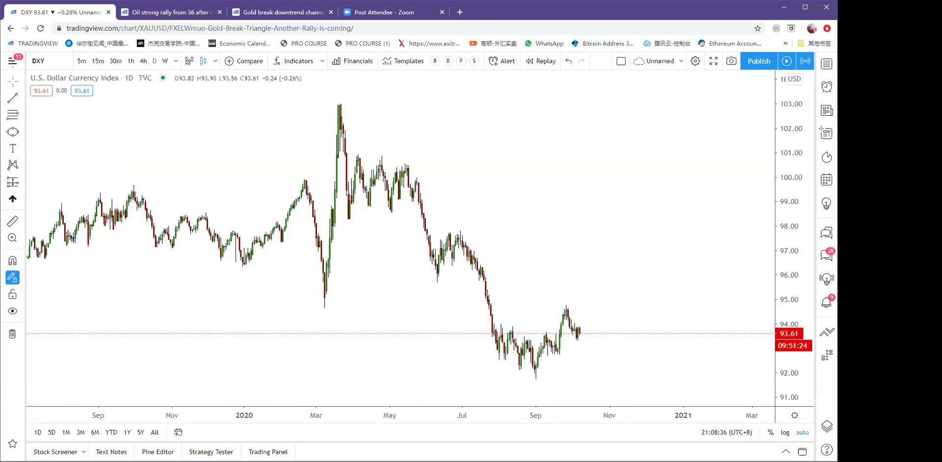
pyautogui.scroll(3, 511, 177)
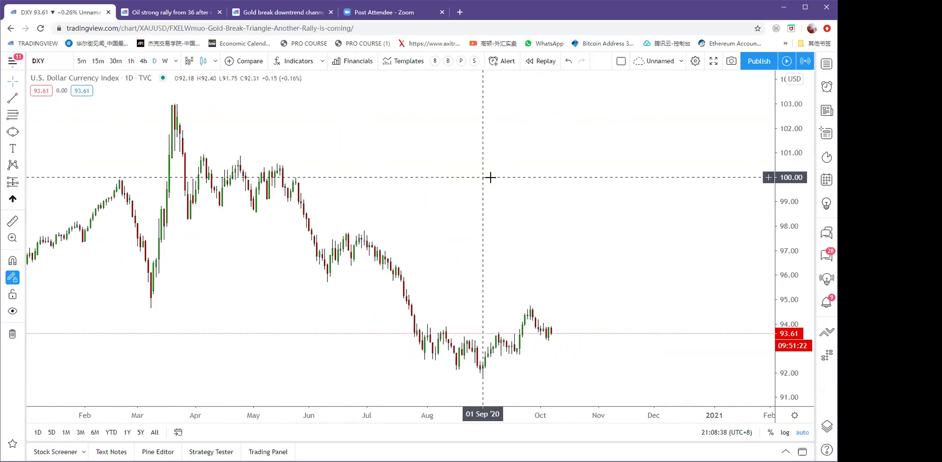
# Draw red arrows along the July decline, the August to September sideways range and the September rally.
pyautogui.click(22, 101)
pyautogui.click(47, 248)
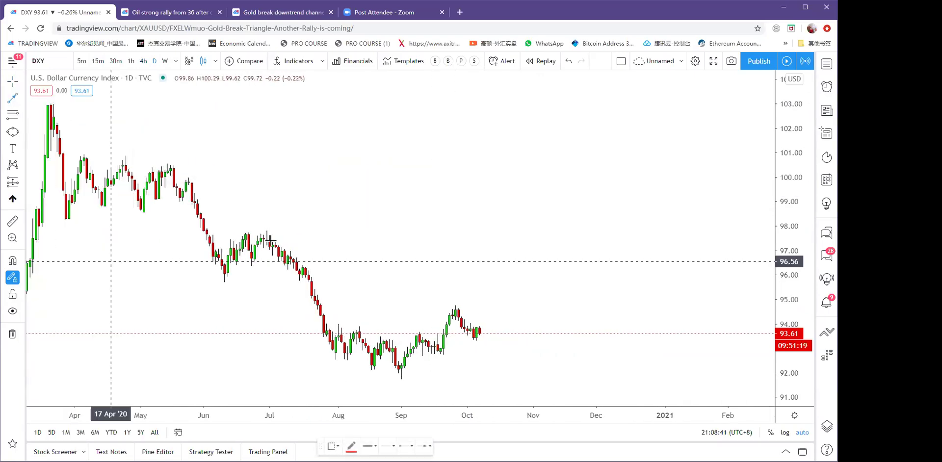
pyautogui.click(296, 281)
pyautogui.click(346, 376)
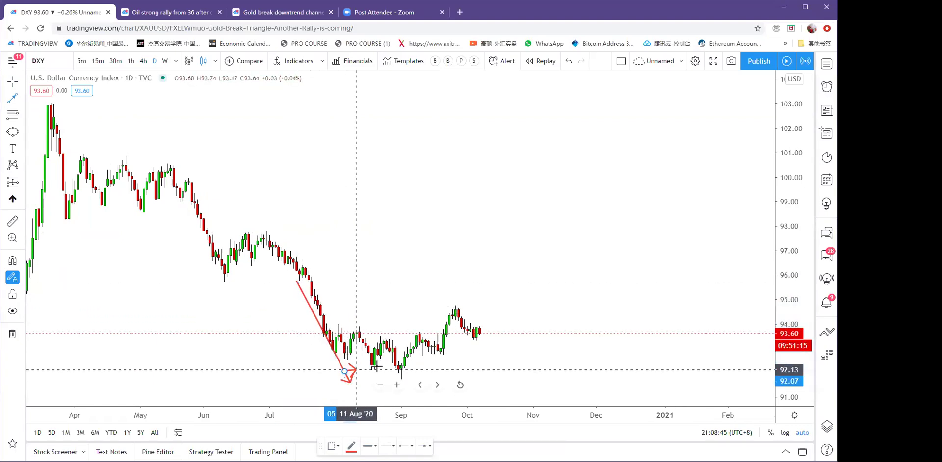
pyautogui.click(346, 372)
pyautogui.click(461, 370)
pyautogui.click(428, 370)
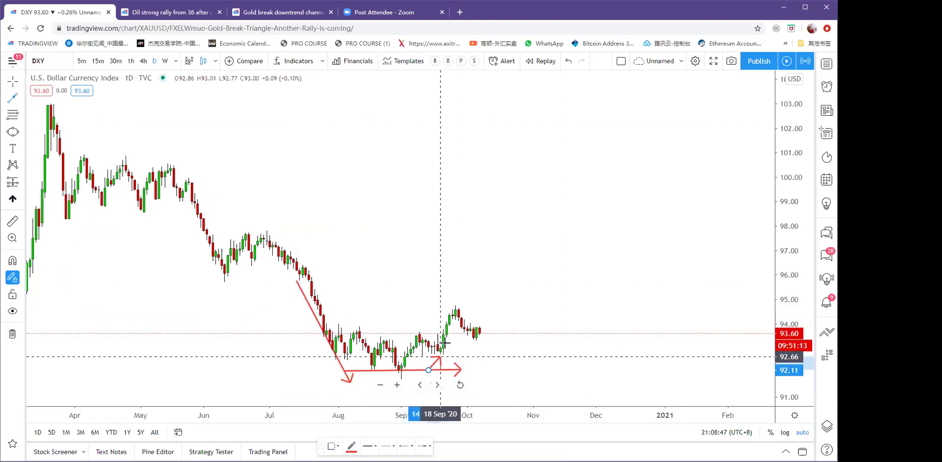
pyautogui.moveTo(479, 271); pyautogui.dragTo(563, 267)
pyautogui.scroll(2, 557, 265)
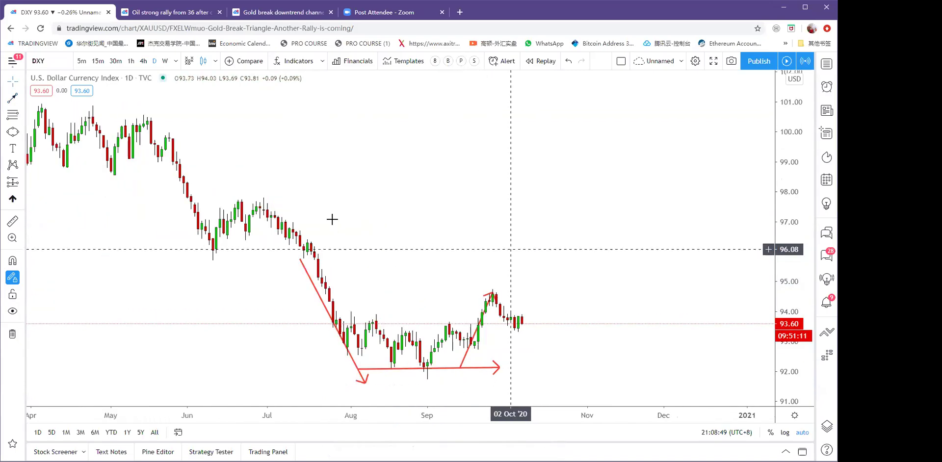
# Add a red arrow along the pullback from the late-September high, and remove all drawings from the chart.
pyautogui.click(12, 98)
pyautogui.click(521, 331)
pyautogui.click(587, 312)
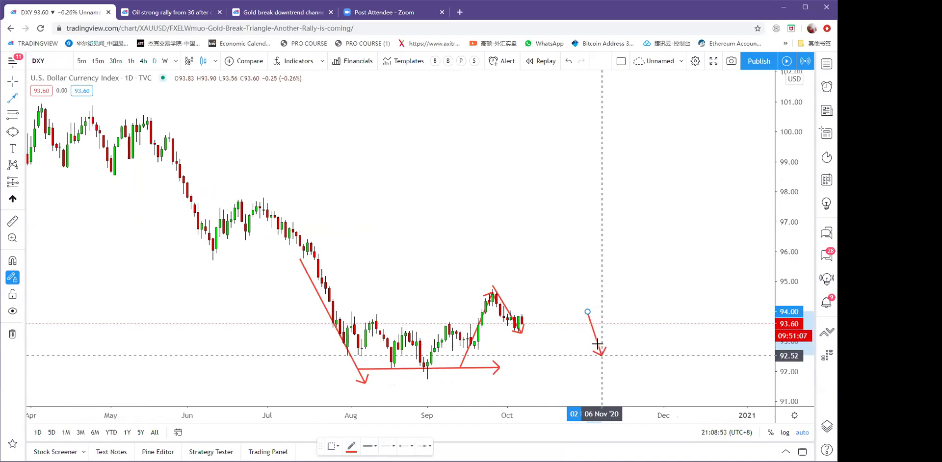
pyautogui.rightClick(598, 354)
pyautogui.moveTo(548, 255); pyautogui.dragTo(546, 254)
pyautogui.click(12, 334)
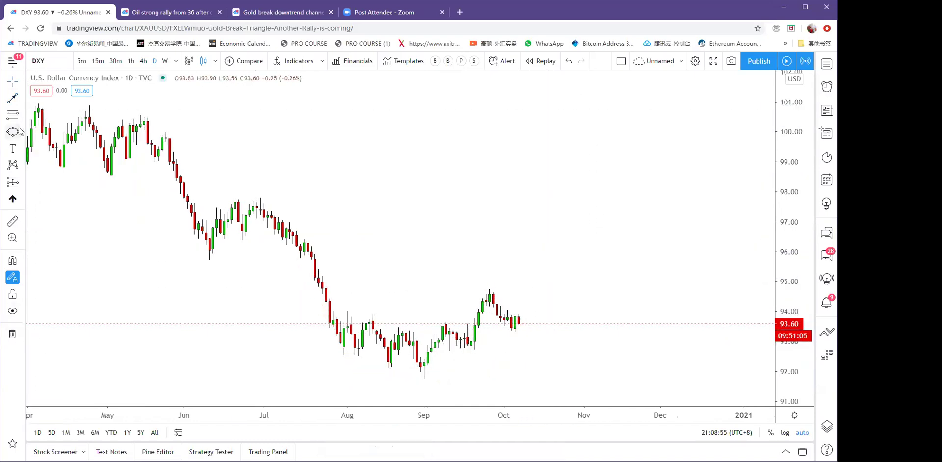
# Draw a rectangle around the recent trading range, from 94.71 on 21 Jul '20 to 91.75 on 22 Dec '20.
pyautogui.click(21, 131)
pyautogui.click(57, 166)
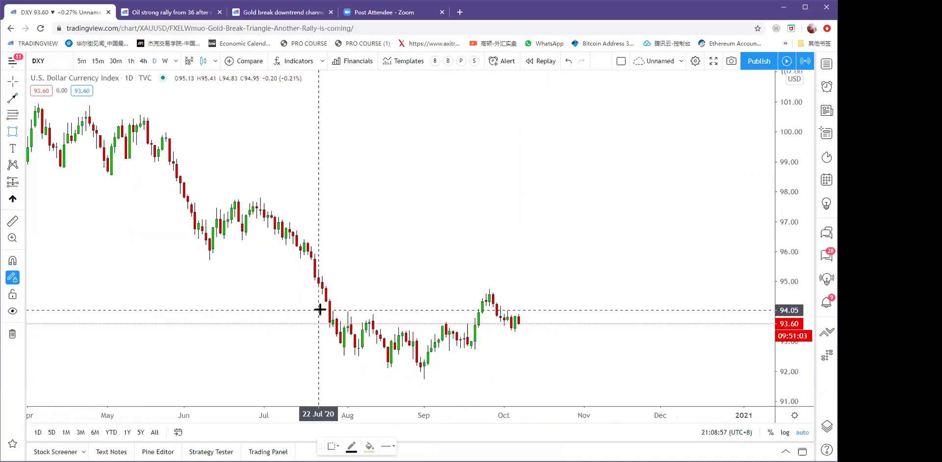
pyautogui.moveTo(315, 291); pyautogui.dragTo(714, 379)
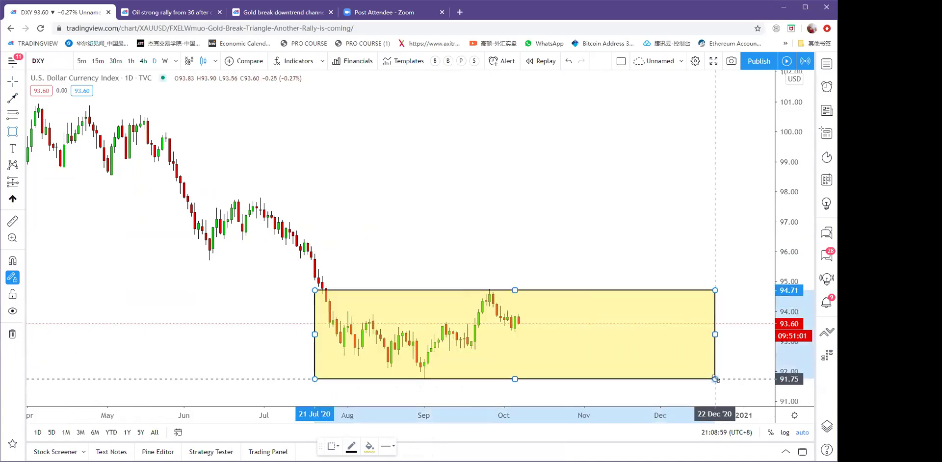
# Draw a descending trend line from the March peak at 103.09 to 91.84 on 01 Dec '20.
pyautogui.scroll(-4, 474, 218)
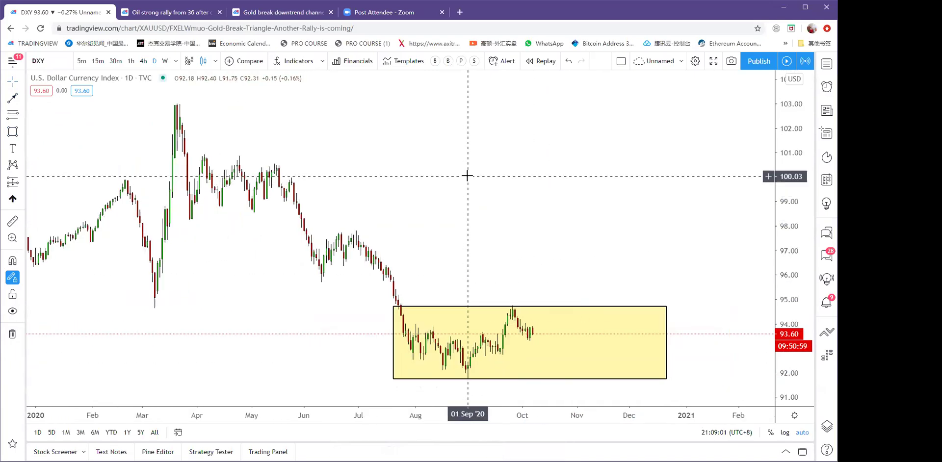
pyautogui.click(22, 99)
pyautogui.click(45, 99)
pyautogui.click(177, 102)
pyautogui.click(547, 331)
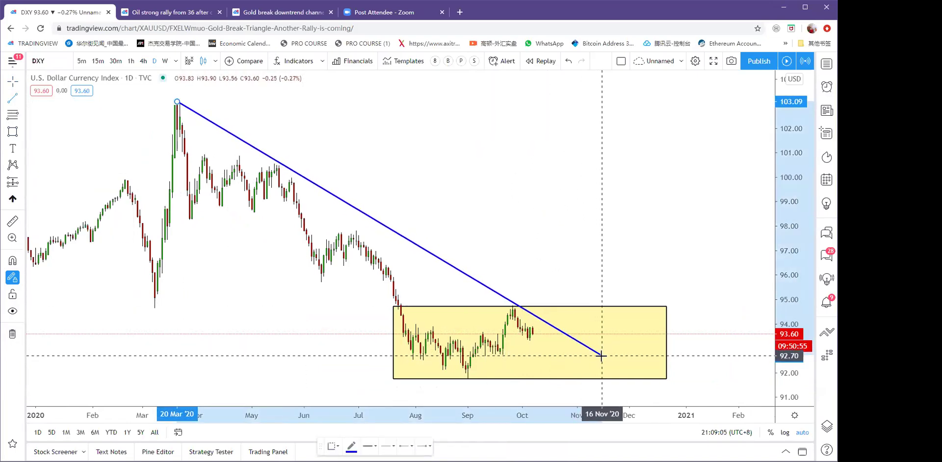
pyautogui.click(629, 377)
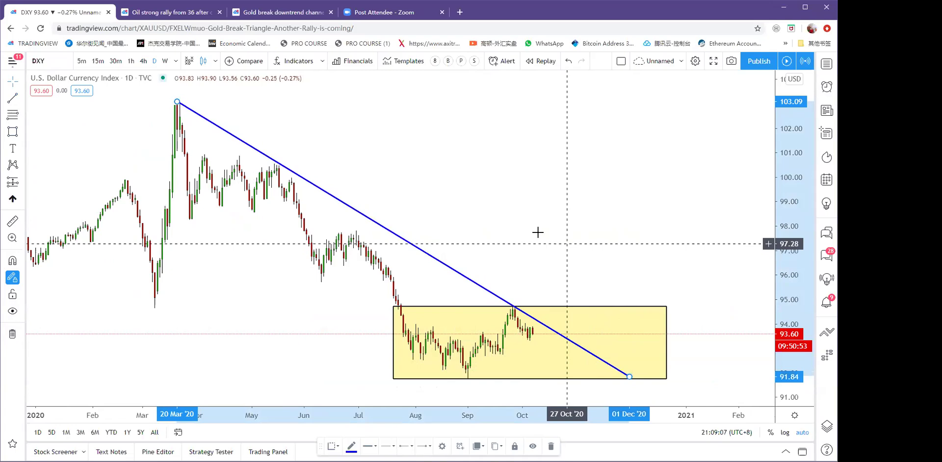
# Draw a tilted ellipse around the mid-May highs where price touches the descending trend line.
pyautogui.moveTo(536, 234); pyautogui.dragTo(529, 231)
pyautogui.click(24, 131)
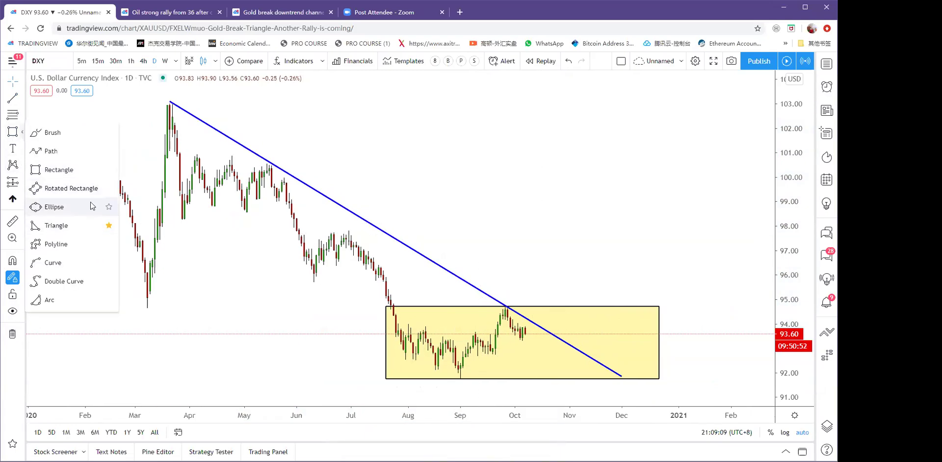
pyautogui.click(91, 207)
pyautogui.click(244, 151)
pyautogui.click(292, 178)
pyautogui.click(304, 168)
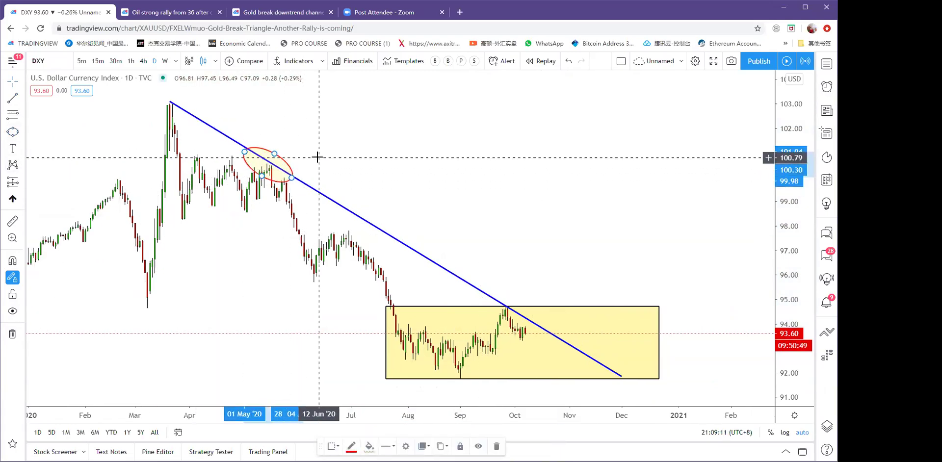
# Copy the ellipse onto the late-September high and onto the March peak at the start of the trend line.
pyautogui.moveTo(291, 162)
pyautogui.mouseDown()
pyautogui.moveTo(491, 302)
pyautogui.moveTo(532, 310)
pyautogui.mouseUp()
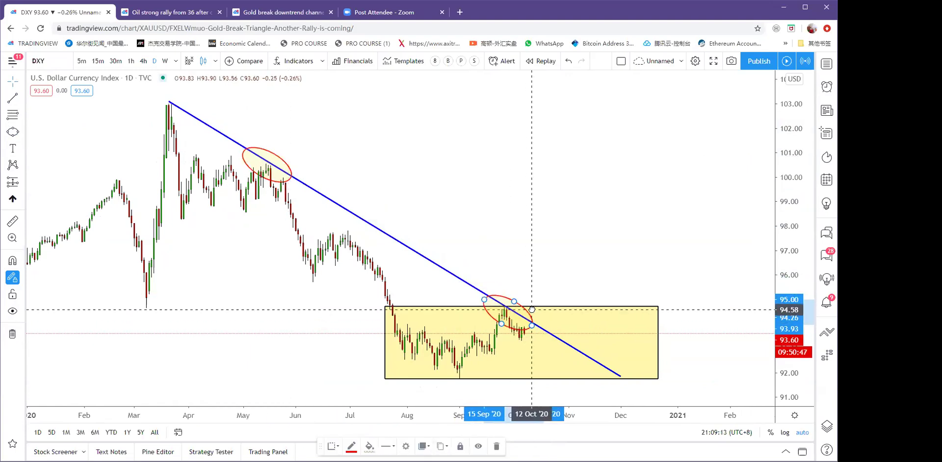
pyautogui.click(528, 277)
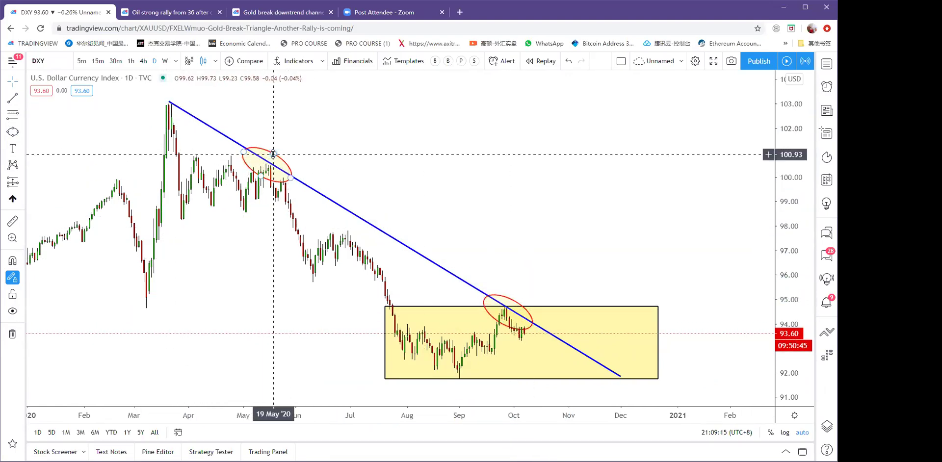
pyautogui.moveTo(285, 162); pyautogui.dragTo(170, 98)
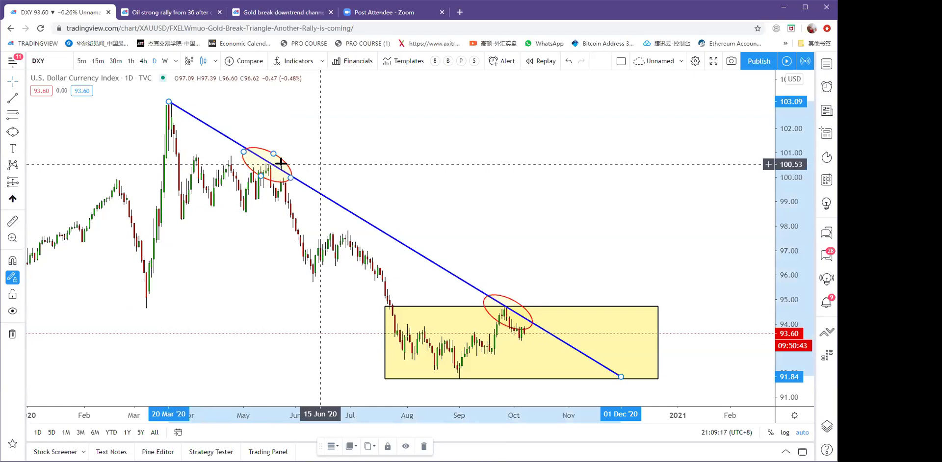
pyautogui.moveTo(288, 169); pyautogui.dragTo(197, 114)
pyautogui.moveTo(470, 216); pyautogui.dragTo(563, 208)
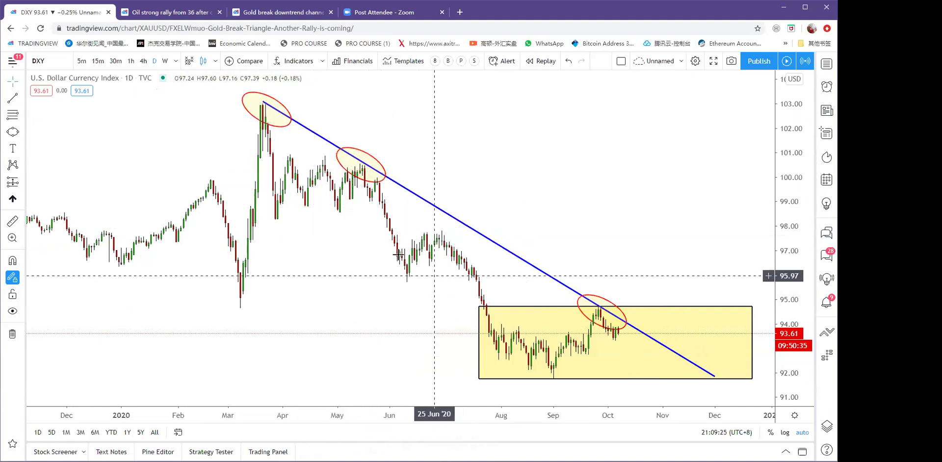
# Place an up-arrow icon near 92.00 in the second half of October and shrink the rectangle to a thin resistance band below 94.71.
pyautogui.scroll(2, 584, 334)
pyautogui.scroll(2, 584, 335)
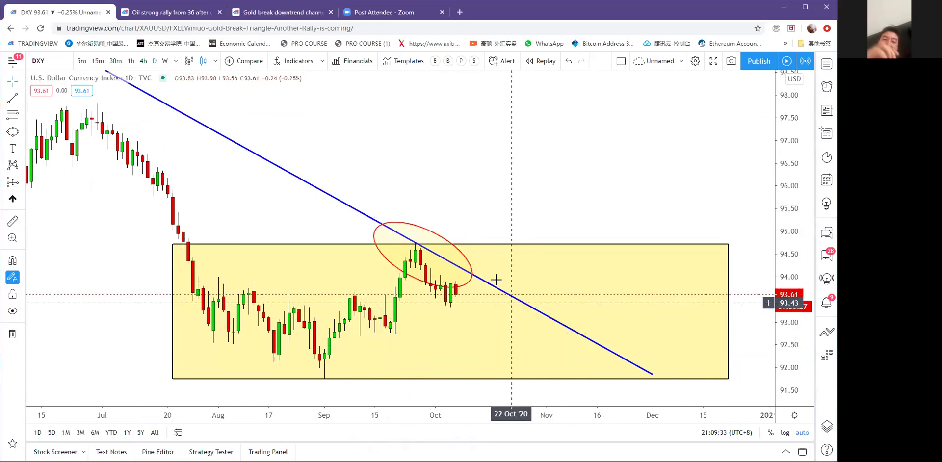
pyautogui.click(18, 199)
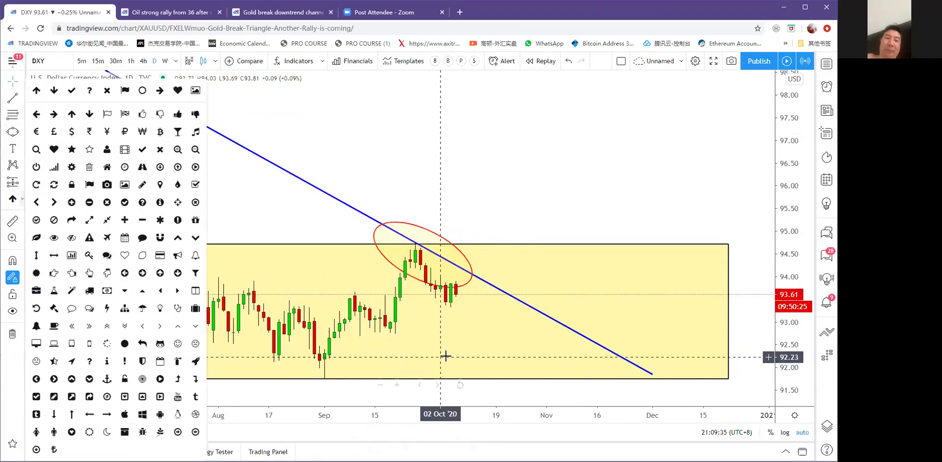
pyautogui.click(500, 368)
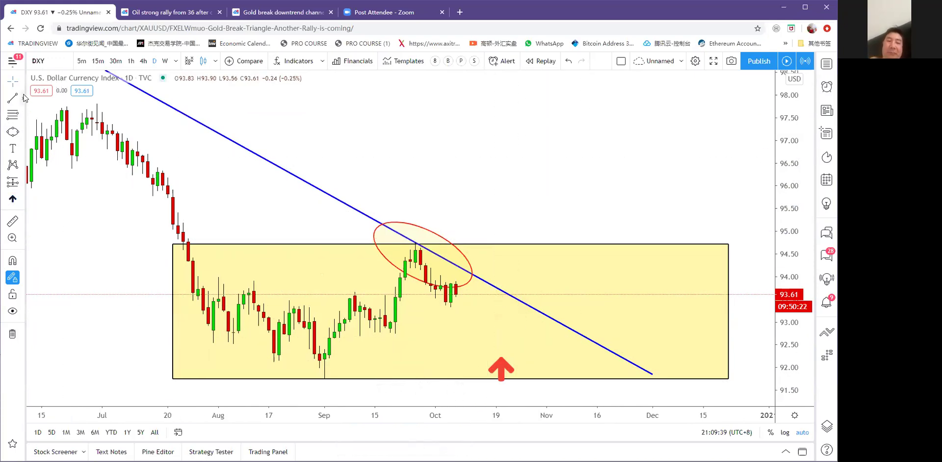
pyautogui.moveTo(173, 378); pyautogui.dragTo(168, 251)
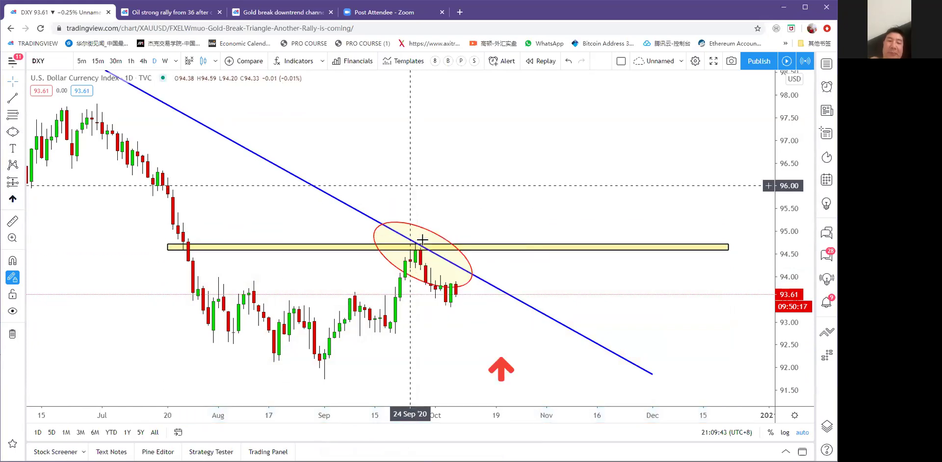
pyautogui.click(417, 254)
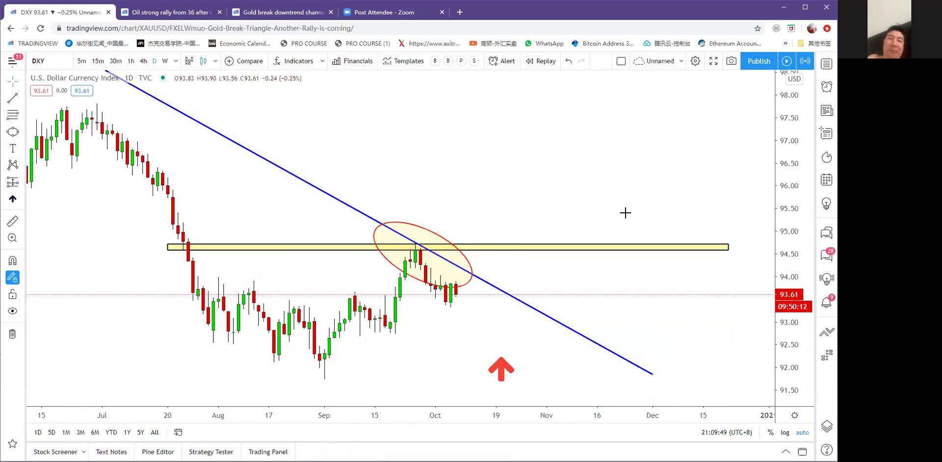
# Place a down-arrow icon on the resistance band around 20 October, and move the up arrow to 16 Oct '20.
pyautogui.click(23, 201)
pyautogui.click(52, 94)
pyautogui.click(491, 237)
pyautogui.moveTo(528, 216); pyautogui.dragTo(523, 216)
pyautogui.moveTo(486, 240); pyautogui.dragTo(496, 238)
pyautogui.click(505, 204)
pyautogui.moveTo(498, 373); pyautogui.dragTo(488, 375)
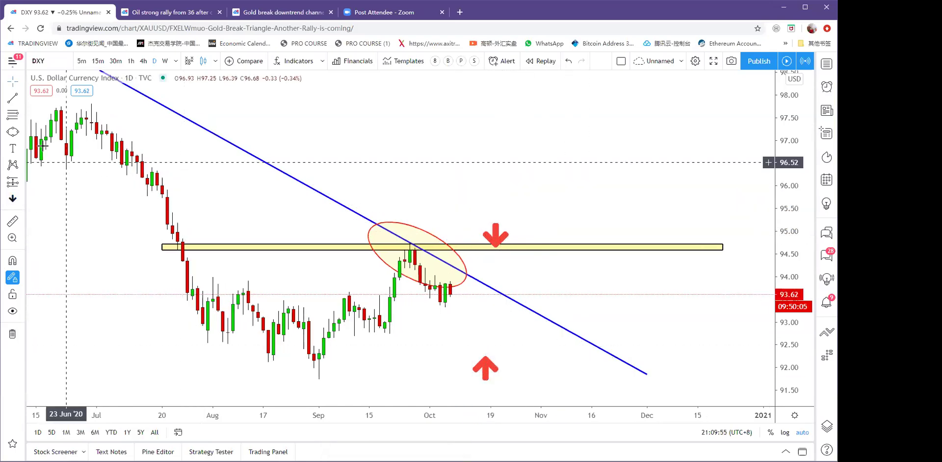
# Draw a support rectangle over the up arrow, from 92.36 on 31 Aug '20 to 91.70 on 23 Dec '20.
pyautogui.click(21, 132)
pyautogui.click(40, 169)
pyautogui.moveTo(314, 351); pyautogui.dragTo(728, 382)
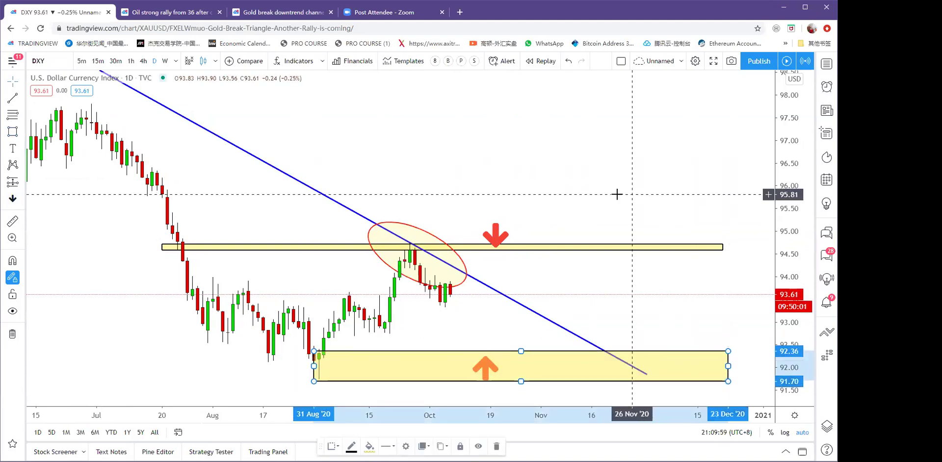
pyautogui.click(485, 367)
# Draw two red arrows projecting a drop from the latest candles to the support zone and a rebound towards the resistance band.
pyautogui.click(22, 99)
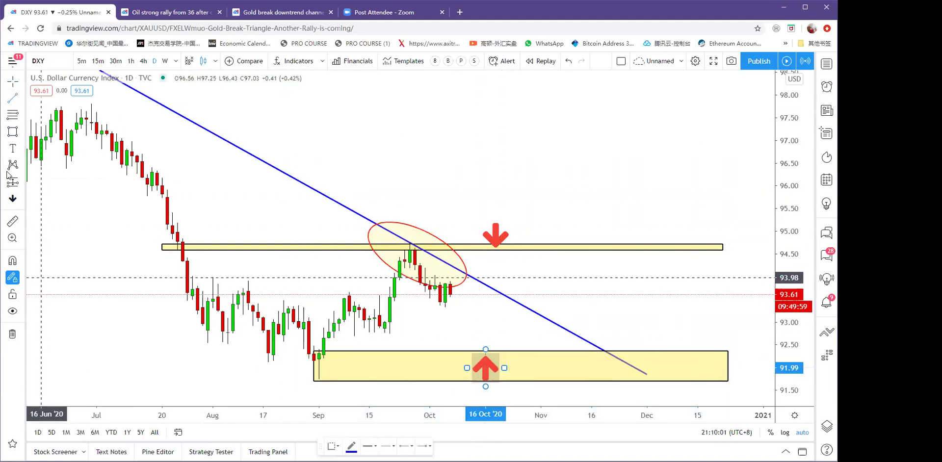
pyautogui.click(21, 101)
pyautogui.click(50, 246)
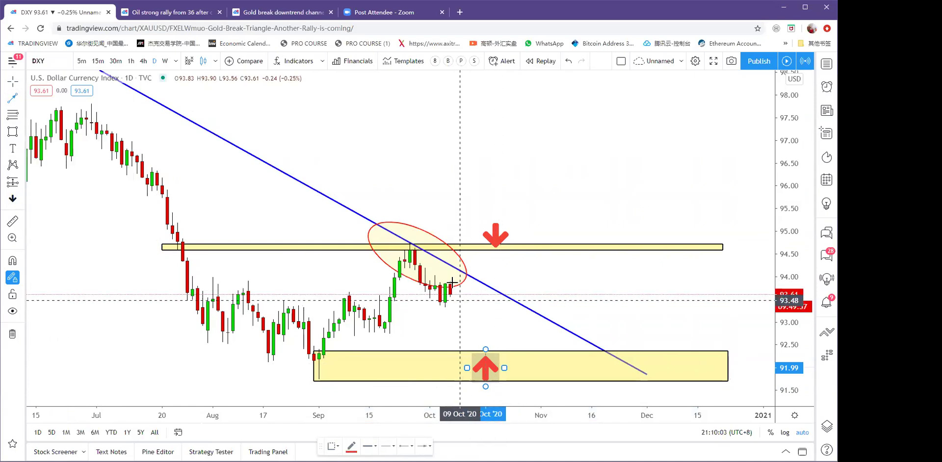
pyautogui.click(455, 279)
pyautogui.click(485, 354)
pyautogui.click(485, 354)
pyautogui.click(552, 256)
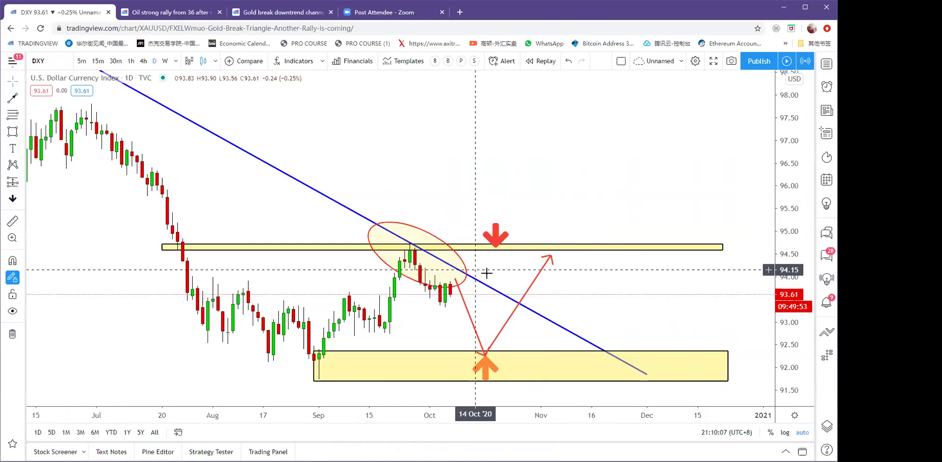
# Add a vertical line at 17 Nov '20, near where the descending trend line reaches the support zone.
pyautogui.scroll(-3, 552, 327)
pyautogui.scroll(3, 540, 335)
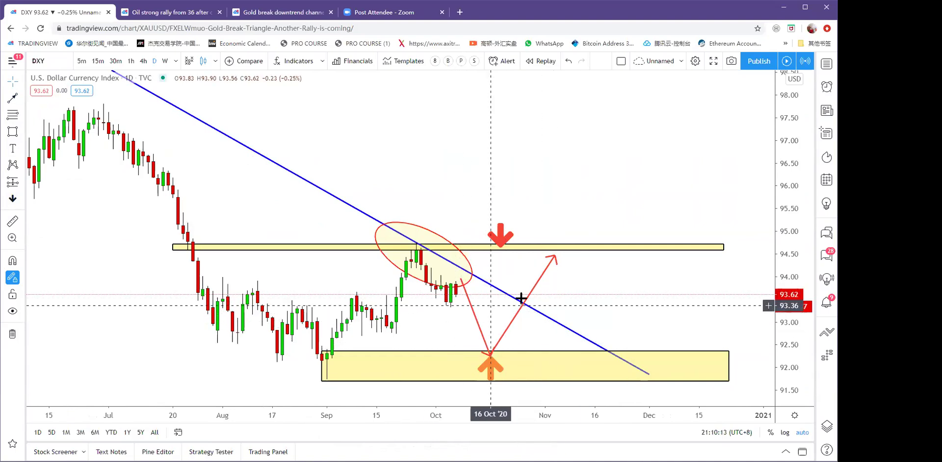
pyautogui.scroll(2, 487, 204)
pyautogui.click(26, 100)
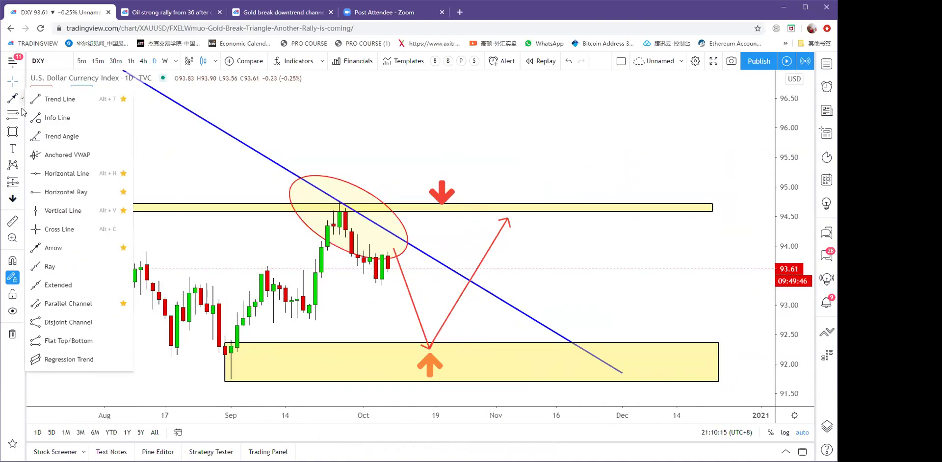
pyautogui.click(59, 208)
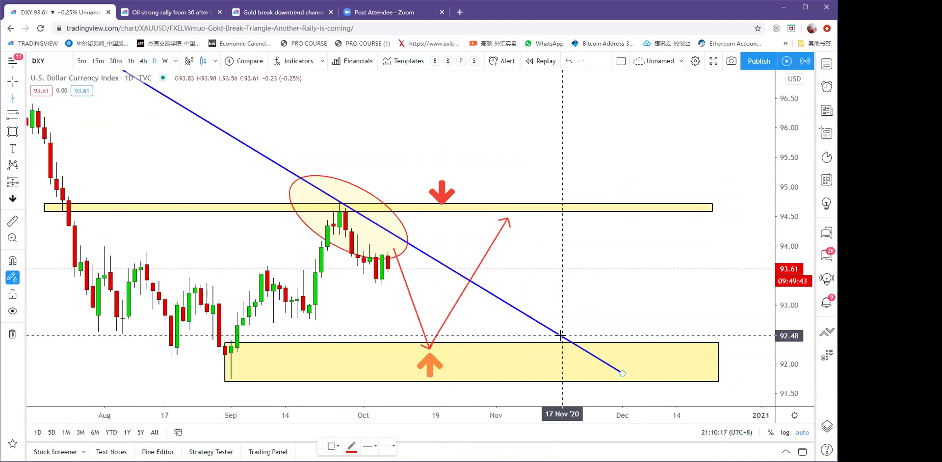
pyautogui.click(563, 334)
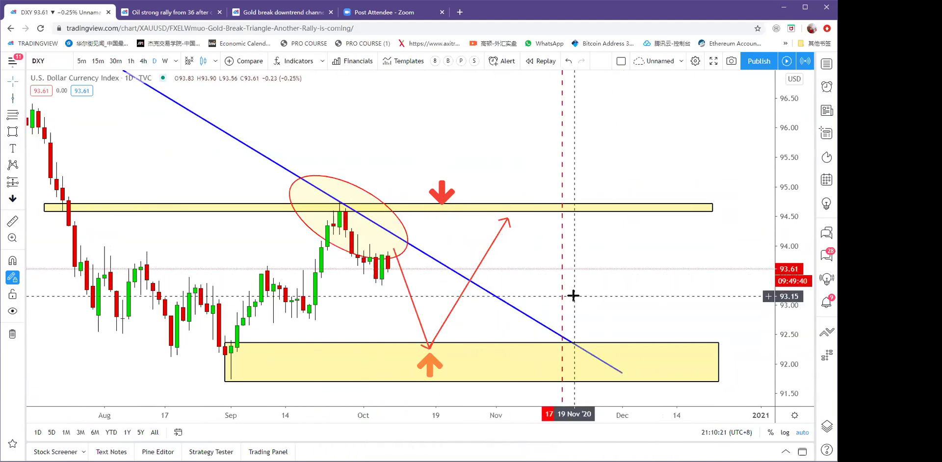
pyautogui.scroll(-3, 398, 287)
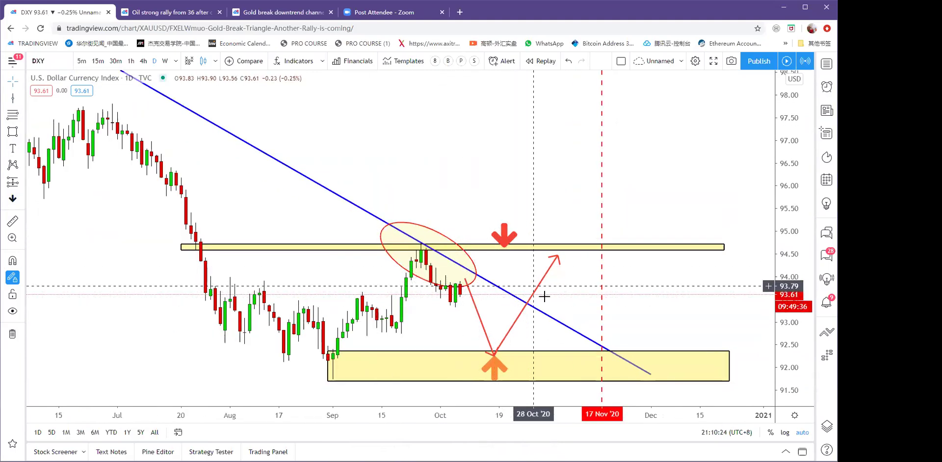
pyautogui.click(22, 98)
pyautogui.click(59, 251)
pyautogui.click(495, 360)
pyautogui.click(578, 213)
# Remove all drawings from the daily U.S. Dollar Index chart.
pyautogui.scroll(-3, 525, 195)
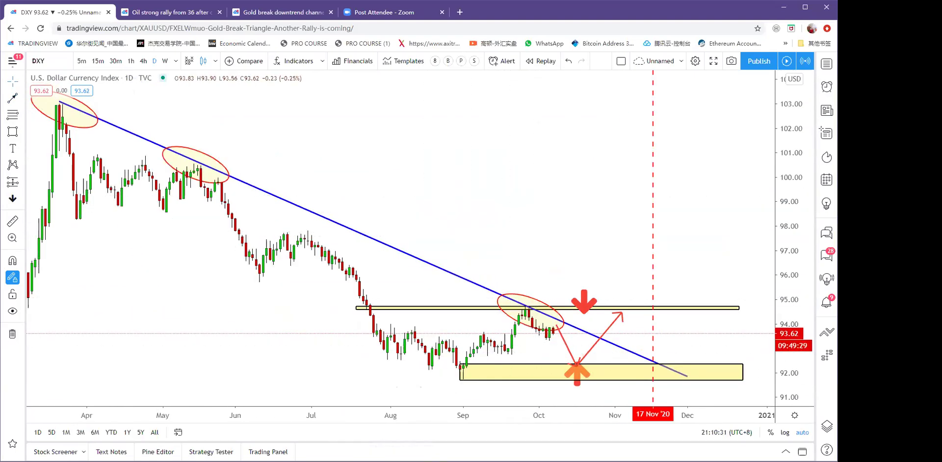
pyautogui.scroll(-2, 537, 185)
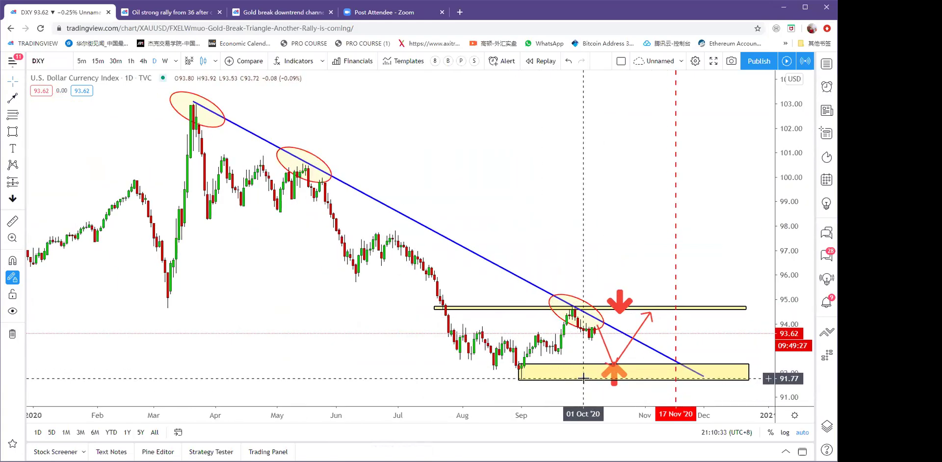
pyautogui.scroll(-5, 584, 378)
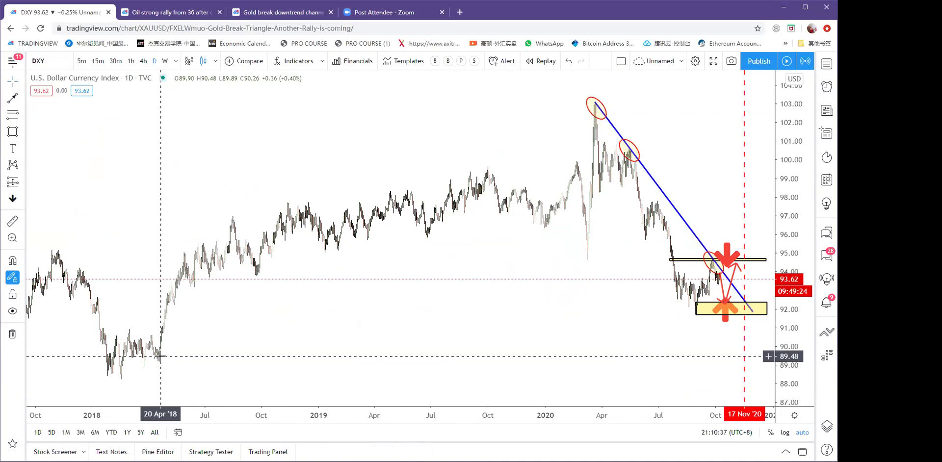
pyautogui.scroll(5, 494, 286)
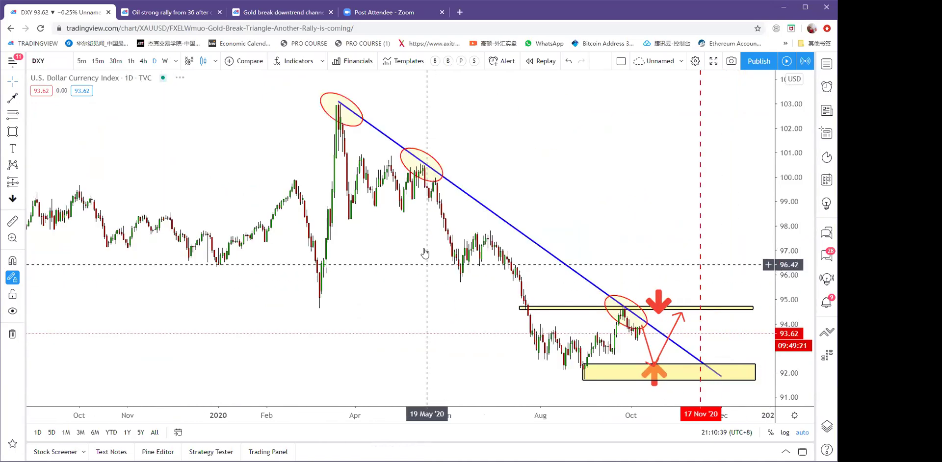
pyautogui.click(13, 334)
# Draw two rectangles from July to end of 2020: a resistance band at about 94.6–94.8 and a support zone at about 91.8–92.2.
pyautogui.moveTo(585, 223); pyautogui.dragTo(528, 191)
pyautogui.moveTo(798, 227); pyautogui.dragTo(796, 263)
pyautogui.moveTo(589, 245); pyautogui.dragTo(589, 201)
pyautogui.scroll(-3, 546, 194)
pyautogui.click(10, 132)
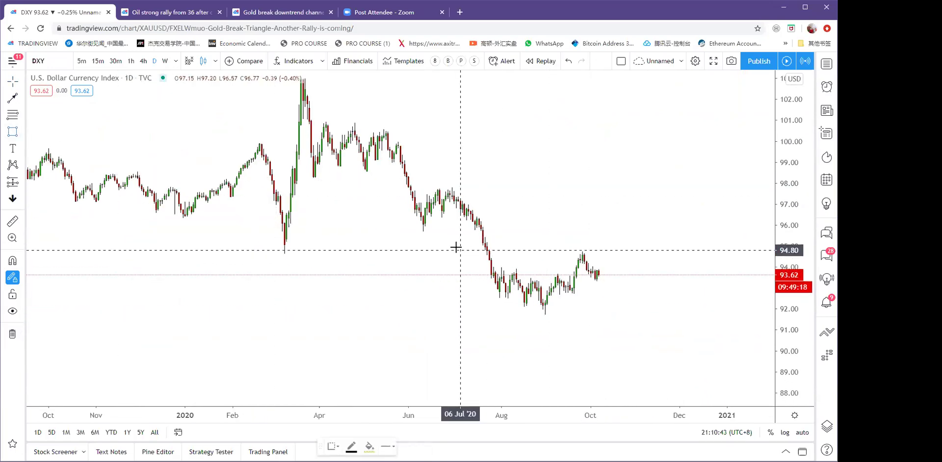
pyautogui.moveTo(466, 250); pyautogui.dragTo(727, 255)
pyautogui.moveTo(473, 304); pyautogui.dragTo(731, 314)
pyautogui.moveTo(665, 294); pyautogui.dragTo(658, 292)
# Draw two red arrows, from the 25 September peak at 94.87 down to 92.16 and back up to the resistance band.
pyautogui.click(13, 98)
pyautogui.click(575, 250)
pyautogui.click(603, 301)
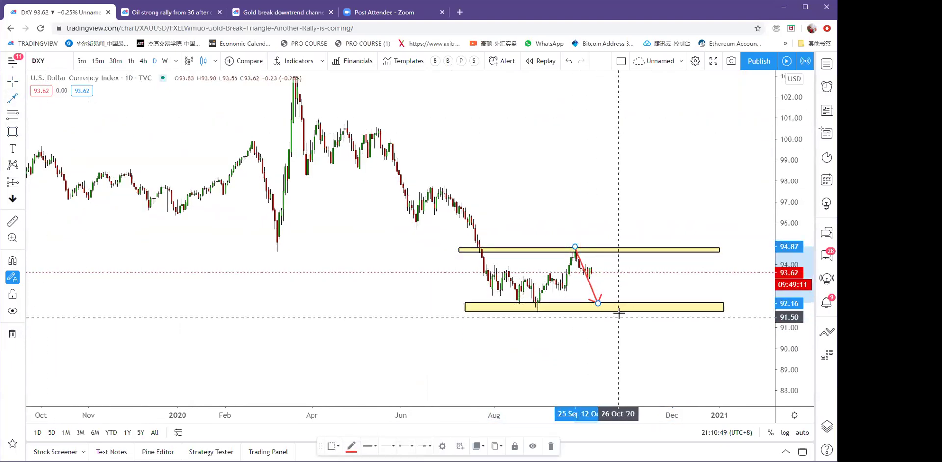
pyautogui.doubleClick(636, 251)
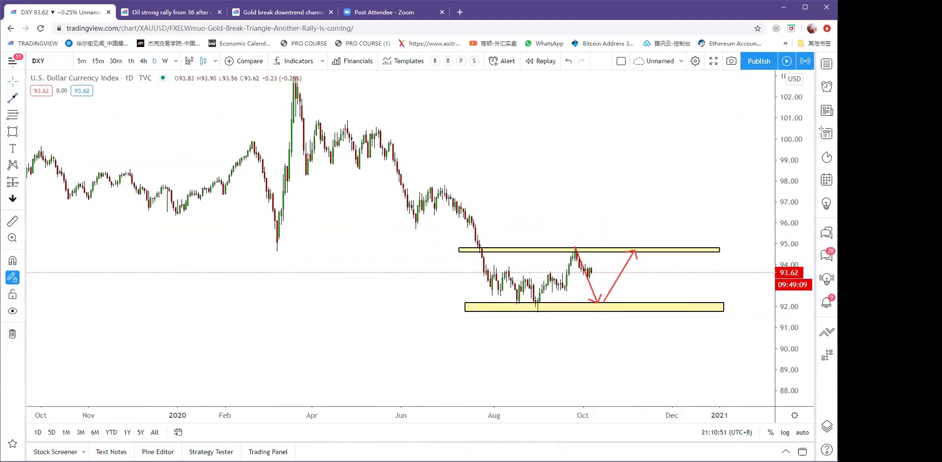
# Extend the path with arrows from the resistance band down to about 90.4, up to 91.92 on 10 Dec '20, and down to 87.46.
pyautogui.click(23, 101)
pyautogui.click(49, 246)
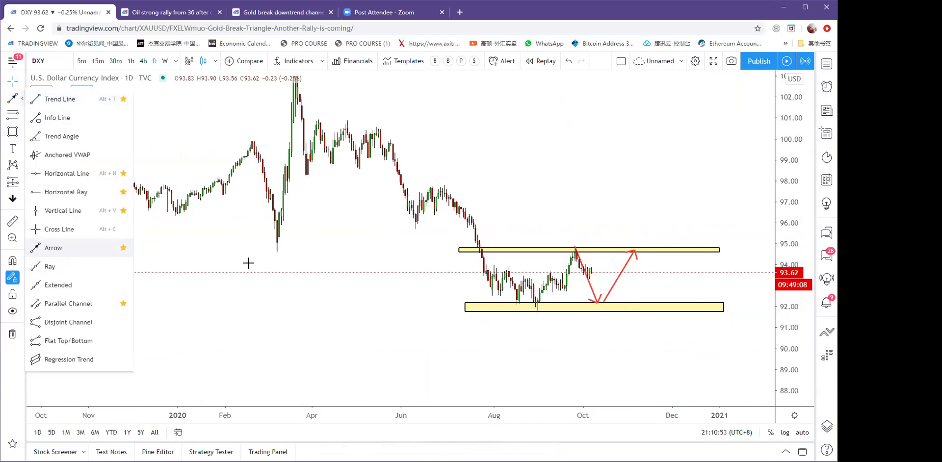
pyautogui.click(636, 251)
pyautogui.click(663, 339)
pyautogui.click(687, 308)
pyautogui.doubleClick(721, 401)
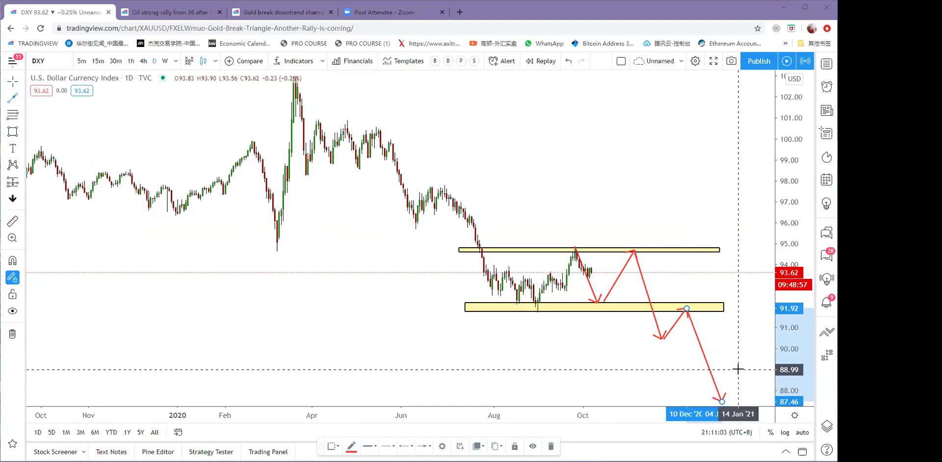
pyautogui.click(5, 99)
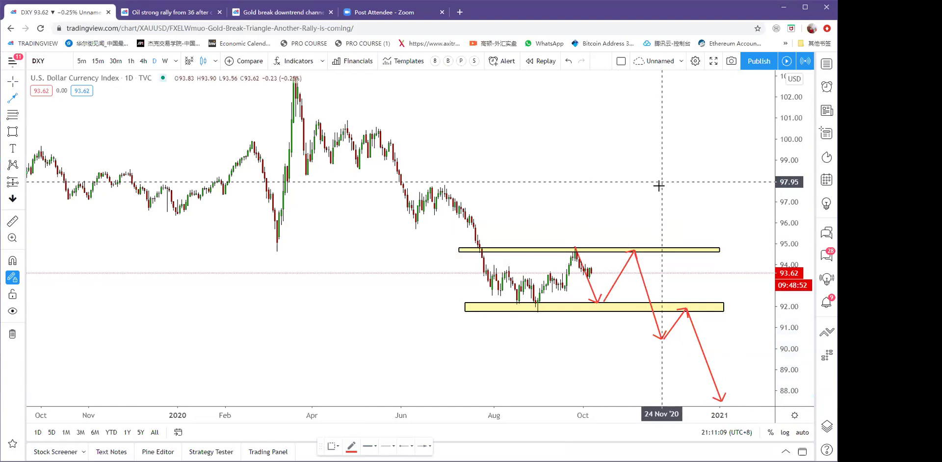
pyautogui.press('Escape')
# Draw a descending trend line from 103.09 on 23 Mar '20 through the late-September peak to about 91.2 in mid-December.
pyautogui.moveTo(575, 199); pyautogui.dragTo(553, 242)
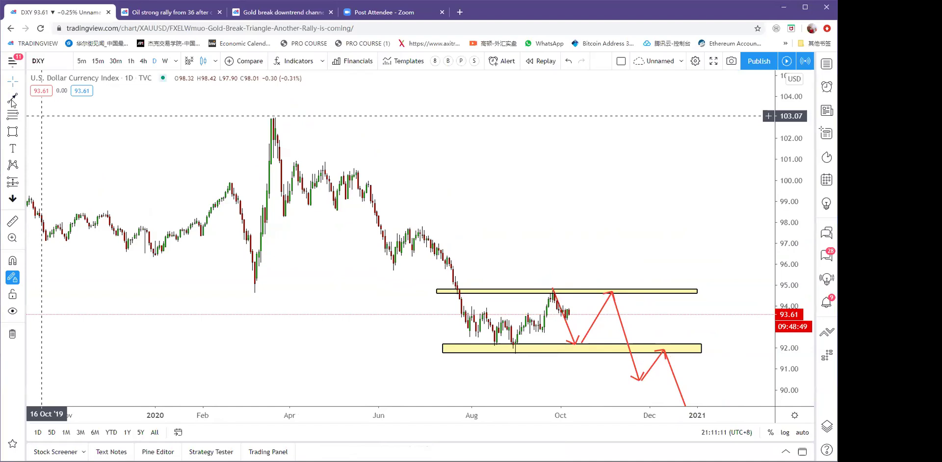
pyautogui.click(24, 98)
pyautogui.click(74, 100)
pyautogui.click(275, 116)
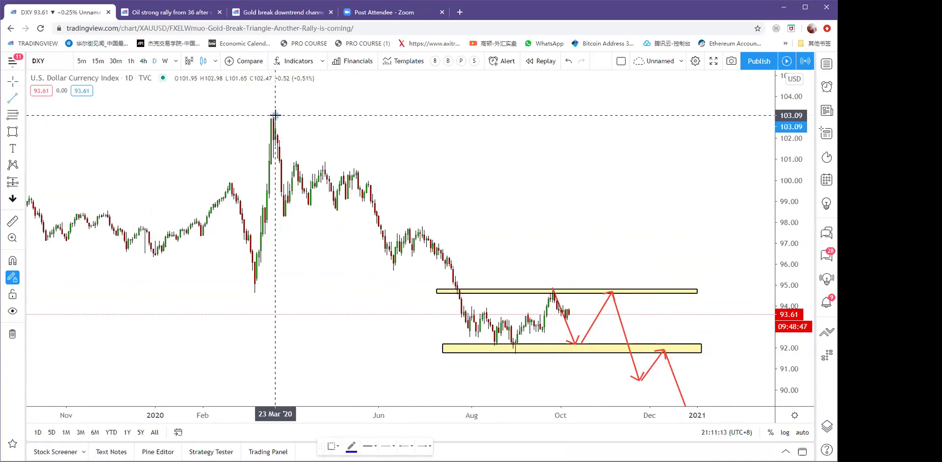
pyautogui.click(627, 354)
pyautogui.click(672, 364)
pyautogui.click(621, 237)
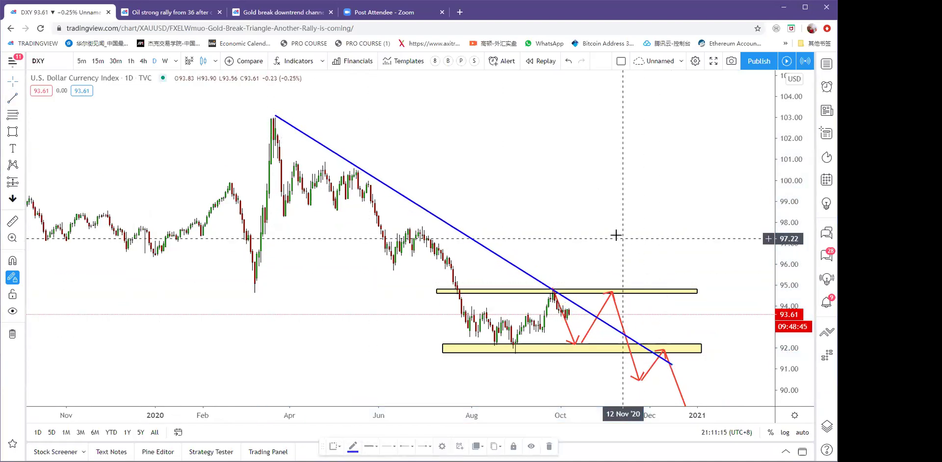
# Draw an alternative path with arrows from 94.71 down to 92.36 at the trend line, and up to about 97.6 in late December.
pyautogui.click(23, 99)
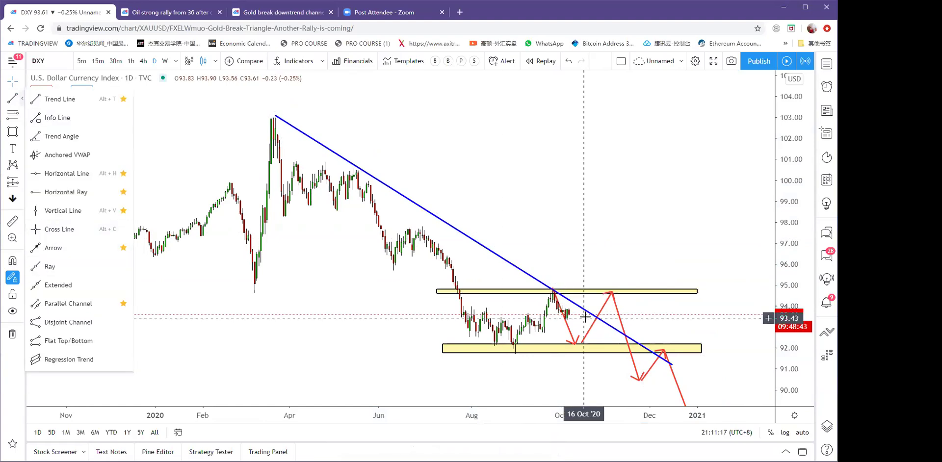
pyautogui.click(71, 249)
pyautogui.click(613, 291)
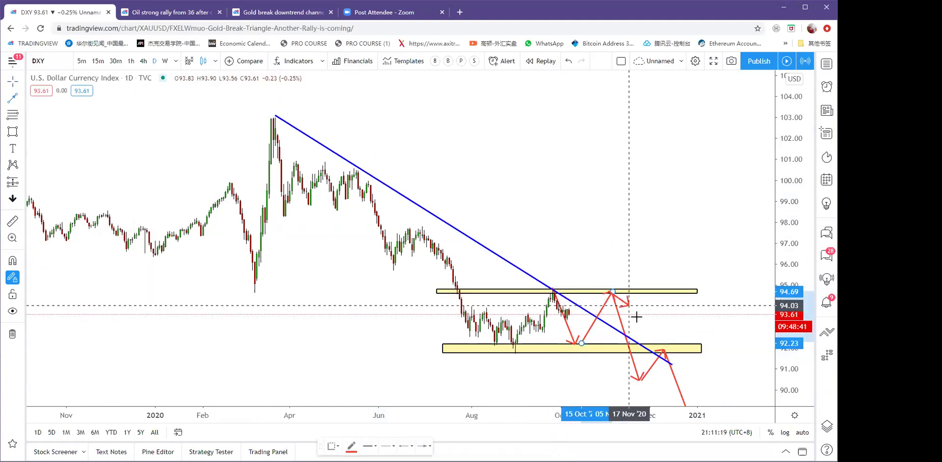
pyautogui.click(637, 339)
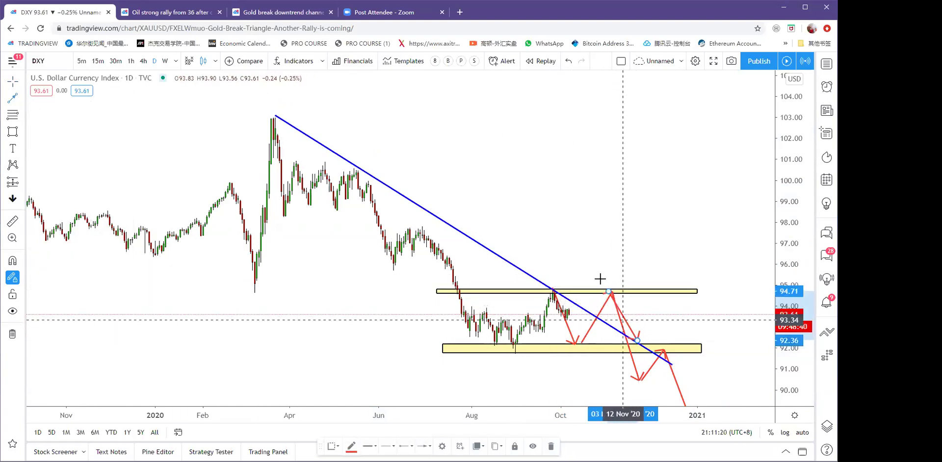
pyautogui.click(638, 340)
pyautogui.click(681, 229)
pyautogui.click(604, 229)
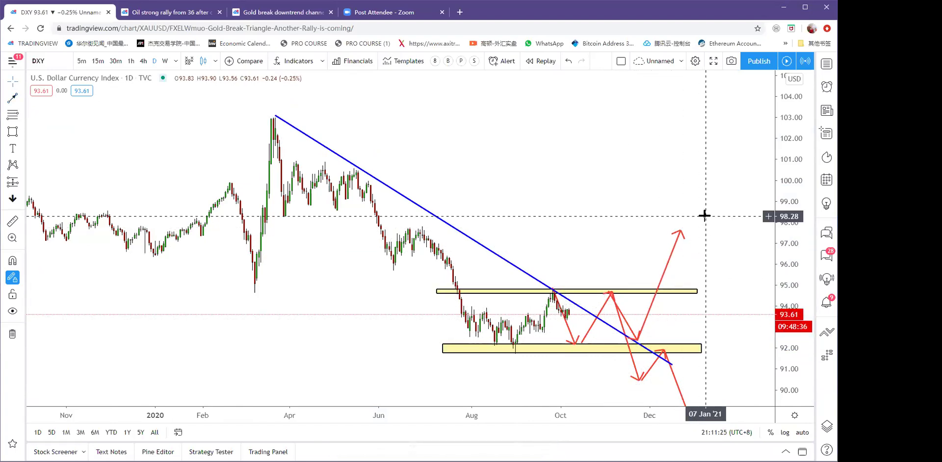
# Place down-arrow icons over the late-September peak and the projected support-zone retest, and an up-arrow icon beneath the support zone.
pyautogui.moveTo(705, 214); pyautogui.dragTo(619, 177)
pyautogui.click(549, 332)
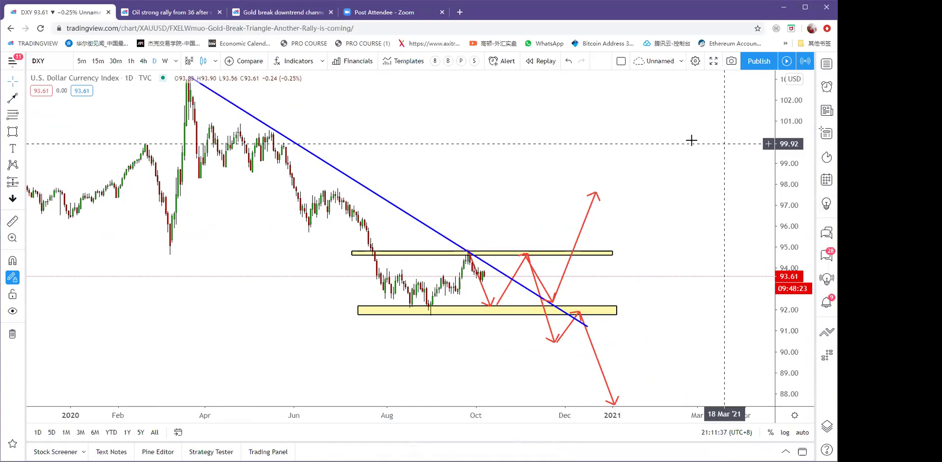
pyautogui.moveTo(699, 141); pyautogui.dragTo(692, 140)
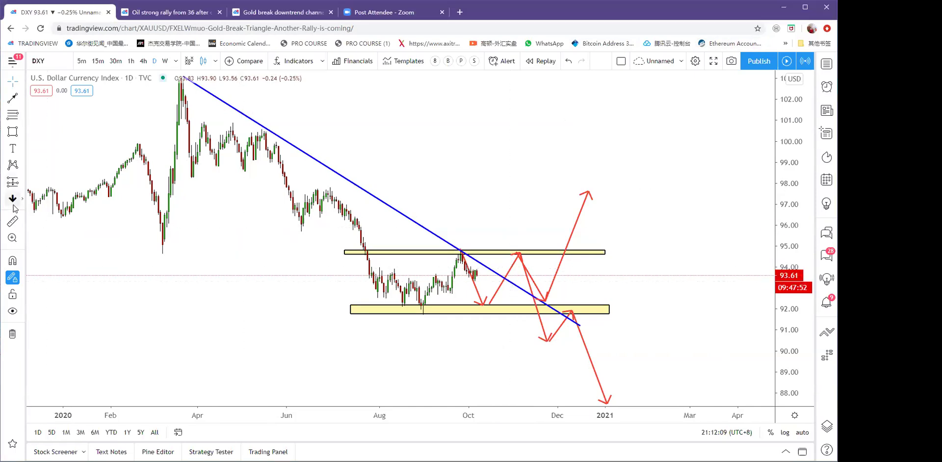
pyautogui.click(462, 231)
pyautogui.click(473, 303)
pyautogui.moveTo(495, 323)
pyautogui.mouseDown()
pyautogui.moveTo(475, 338)
pyautogui.moveTo(492, 326)
pyautogui.moveTo(483, 338)
pyautogui.moveTo(479, 322)
pyautogui.mouseUp()
pyautogui.click(505, 338)
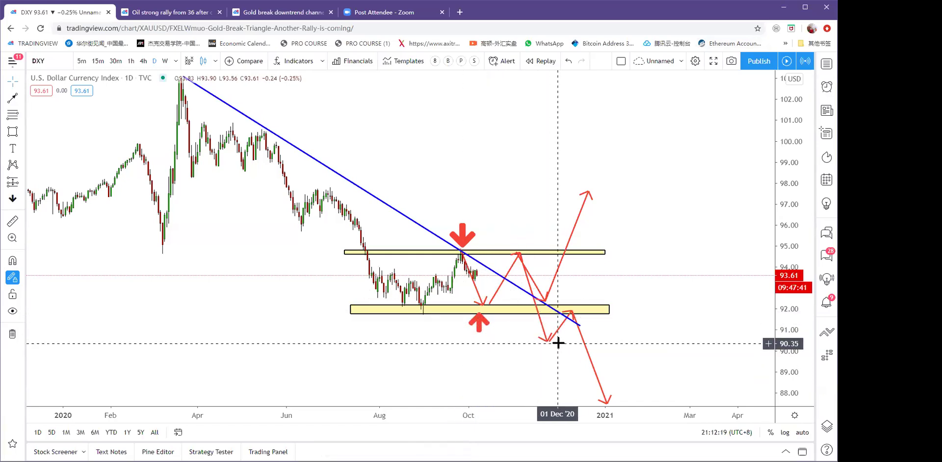
pyautogui.click(12, 199)
pyautogui.click(573, 304)
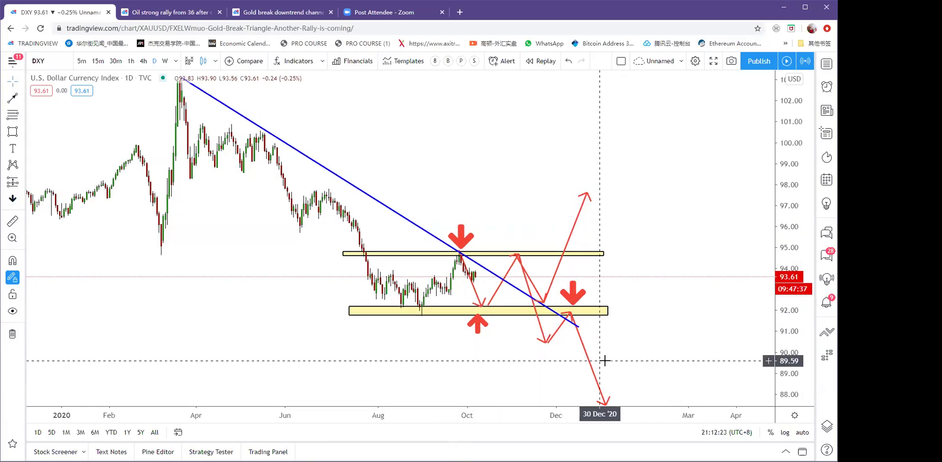
# Lower the tip of the long upward arrow to about 96.1, above the resistance band.
pyautogui.moveTo(640, 346); pyautogui.dragTo(628, 328)
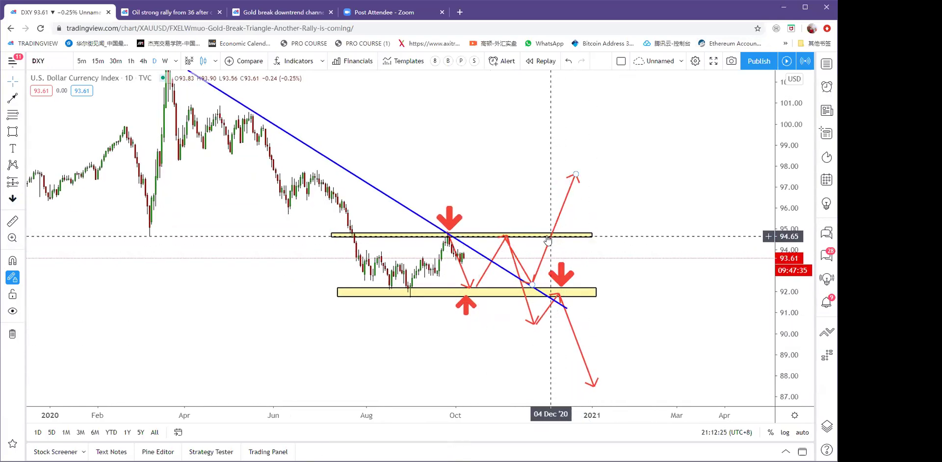
pyautogui.click(33, 150)
pyautogui.click(15, 97)
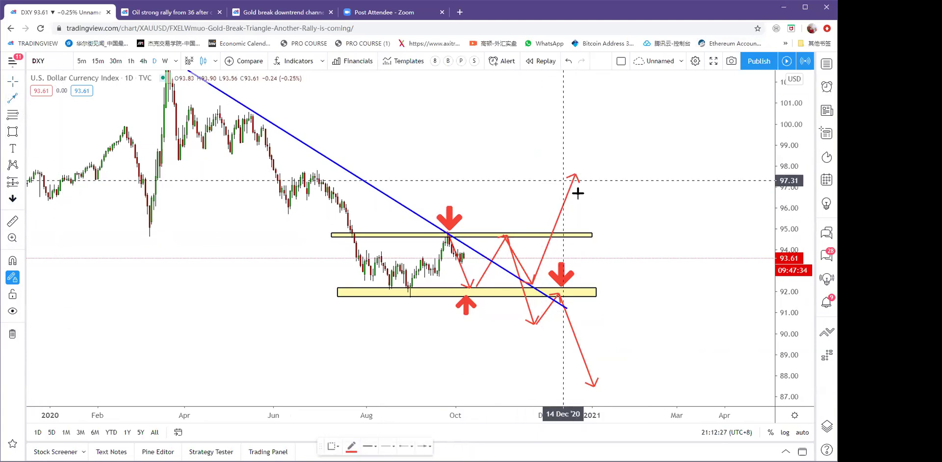
pyautogui.press('Escape')
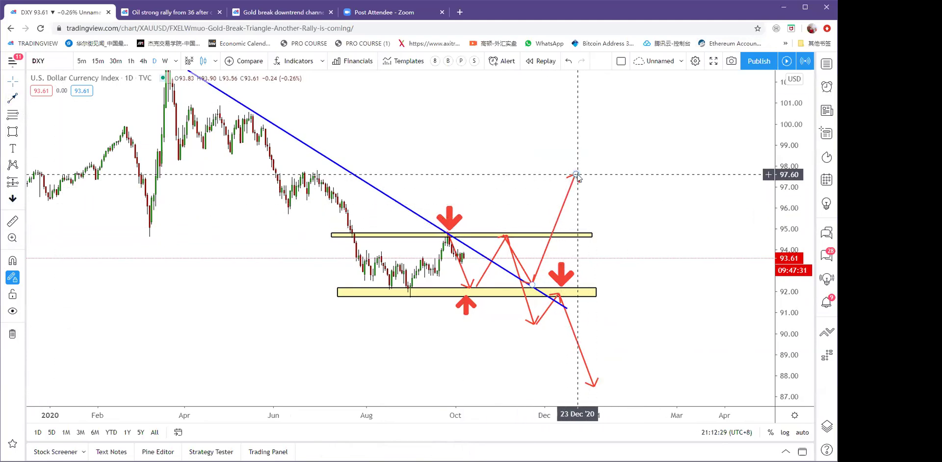
pyautogui.moveTo(576, 175); pyautogui.dragTo(572, 206)
# Draw arrows from the upward arrow's tip back to the band at 94.56 on 29 Dec '20, and up to 98.04 in January '21.
pyautogui.click(12, 98)
pyautogui.click(572, 206)
pyautogui.click(586, 238)
pyautogui.click(586, 238)
pyautogui.click(627, 165)
pyautogui.press('Escape')
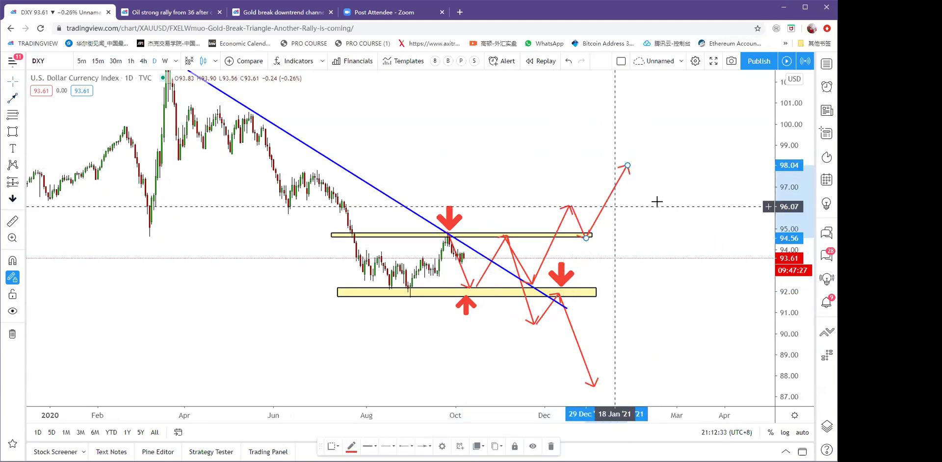
pyautogui.click(656, 201)
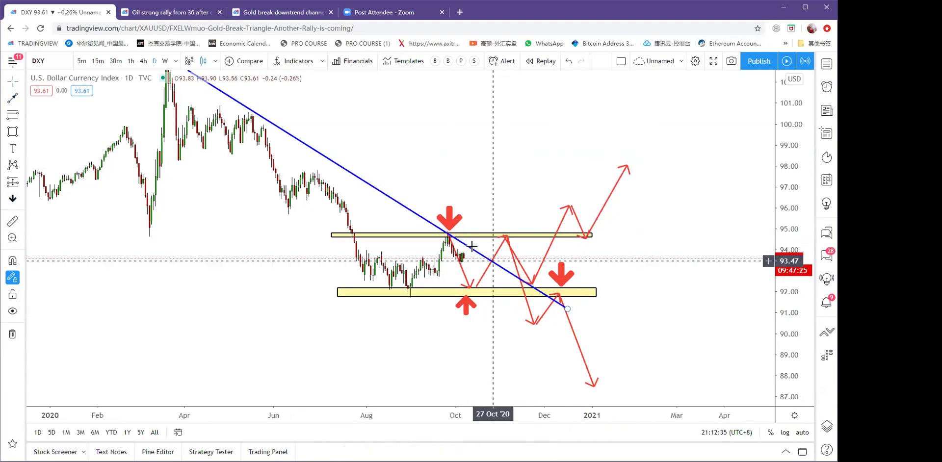
# Switch the chart to the weekly timeframe and remove all drawings.
pyautogui.moveTo(549, 276); pyautogui.dragTo(553, 282)
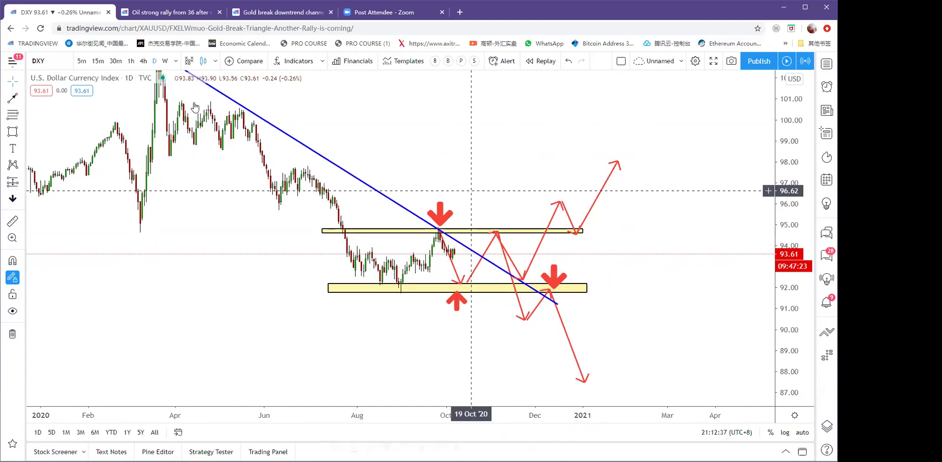
pyautogui.click(165, 61)
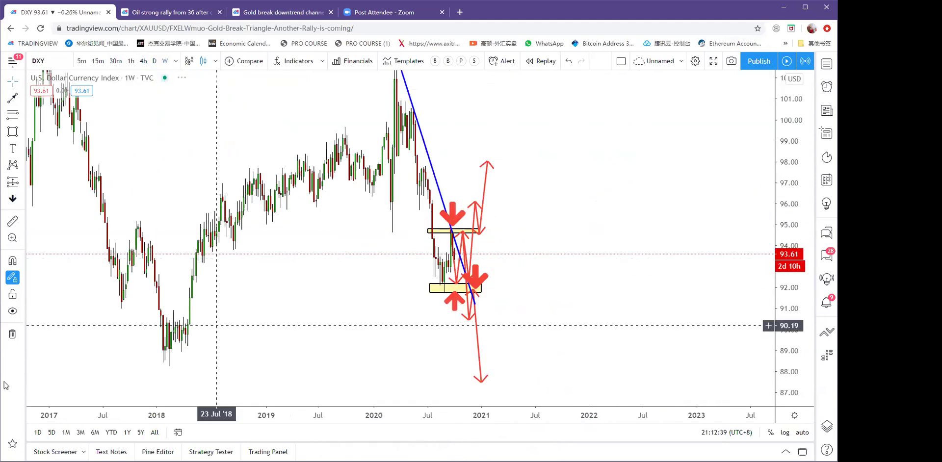
pyautogui.click(12, 334)
# Trace the 2017–2018 decline with three arrows: from April 2017 down to about 91, up to 95.25 in November, and down to 87.97.
pyautogui.moveTo(404, 109); pyautogui.dragTo(493, 104)
pyautogui.moveTo(608, 203); pyautogui.dragTo(663, 254)
pyautogui.moveTo(598, 309); pyautogui.dragTo(595, 266)
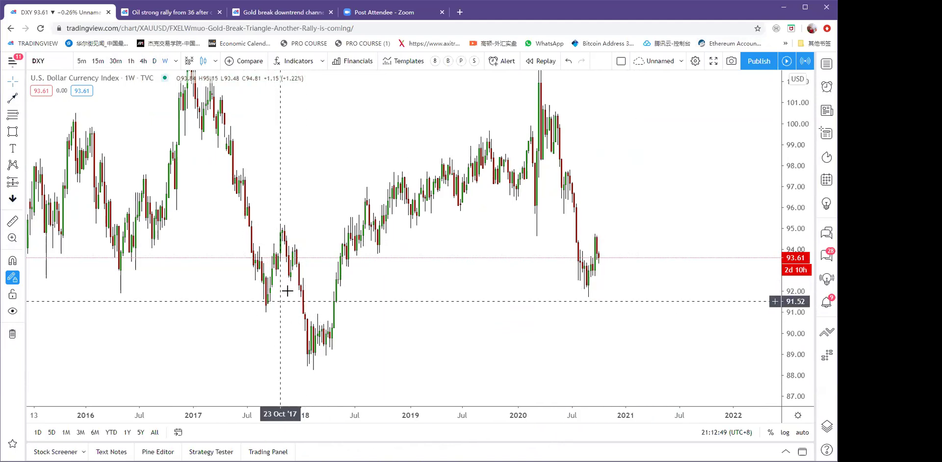
pyautogui.click(10, 98)
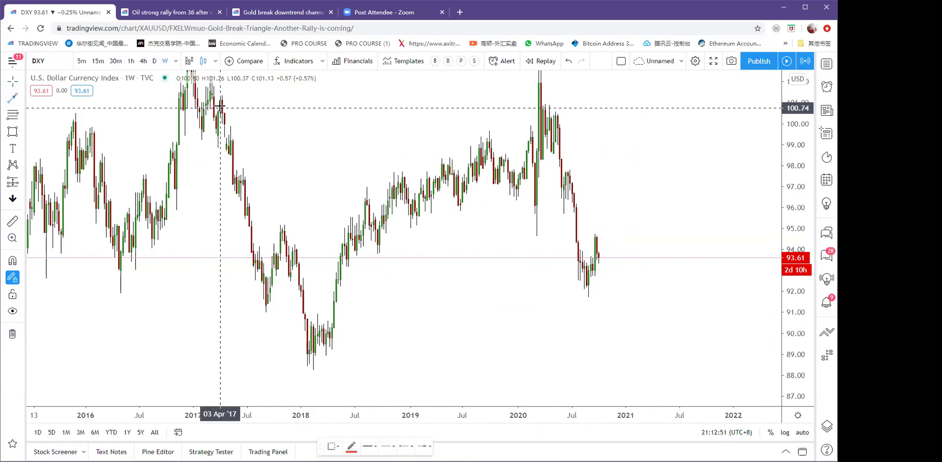
pyautogui.click(223, 120)
pyautogui.click(263, 311)
pyautogui.click(287, 224)
pyautogui.click(287, 224)
pyautogui.click(315, 375)
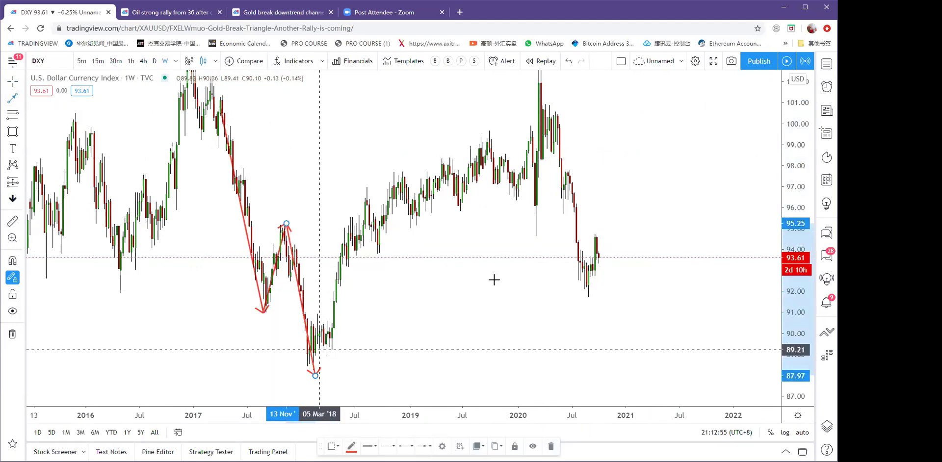
# Draw matching arrows from the March 2020 peak down to about 91.6, up to about 94.9, and down to about 89.2.
pyautogui.scroll(1, 494, 278)
pyautogui.click(508, 74)
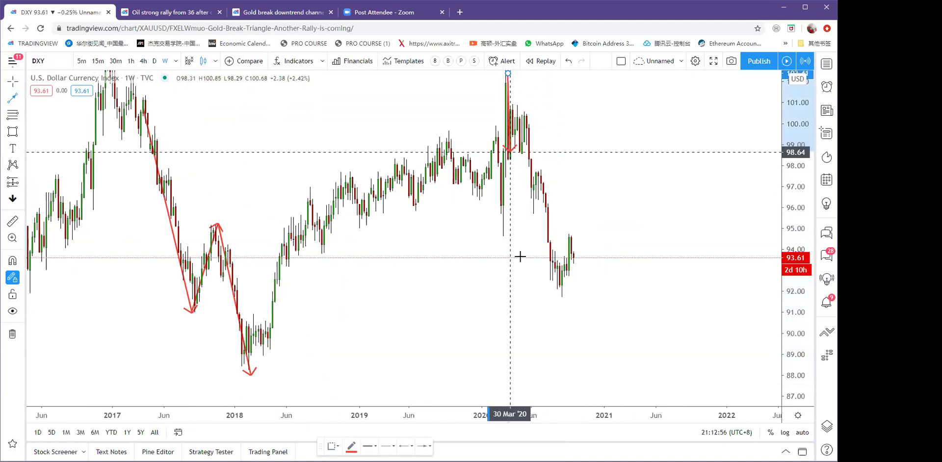
pyautogui.click(552, 296)
pyautogui.click(574, 231)
pyautogui.doubleClick(599, 347)
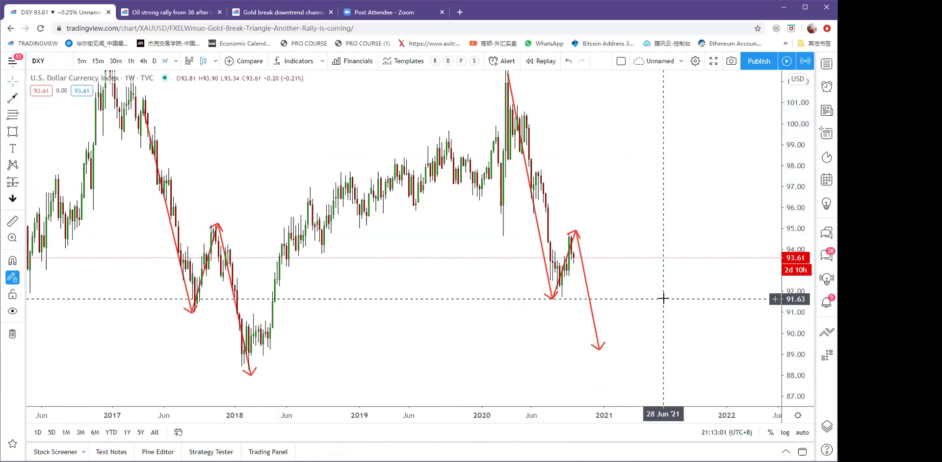
# Go back to the published idea "Gold break downtrend channel and pull back to 618".
pyautogui.moveTo(638, 287); pyautogui.dragTo(652, 294)
pyautogui.hotkey('alt', 'Left')
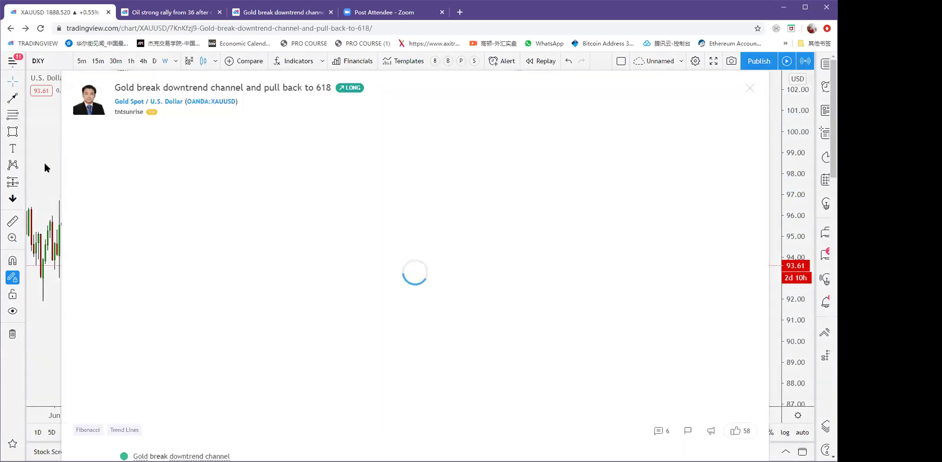
# Load the XAUUSD symbol on the chart and remove all existing drawings.
pyautogui.write('x')
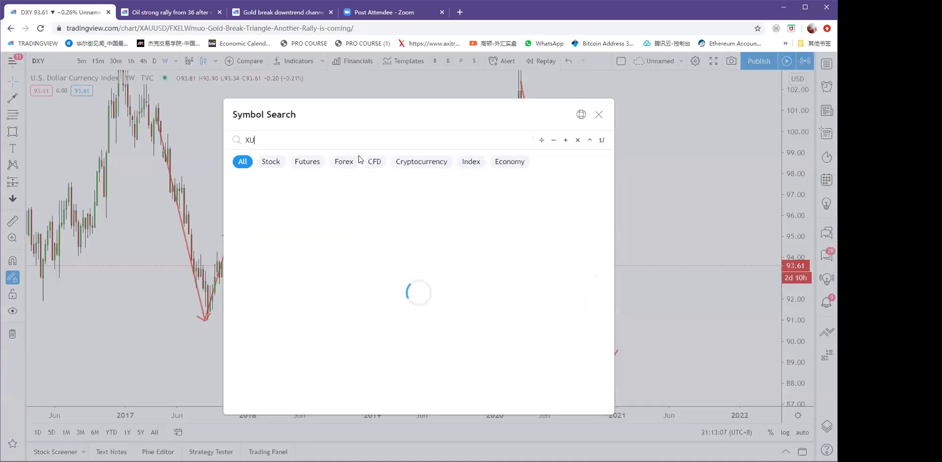
pyautogui.press('Return')
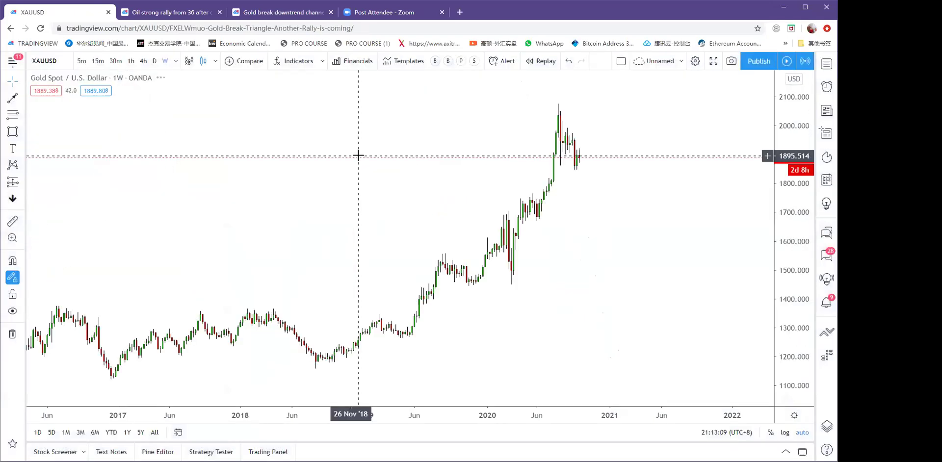
pyautogui.click(131, 61)
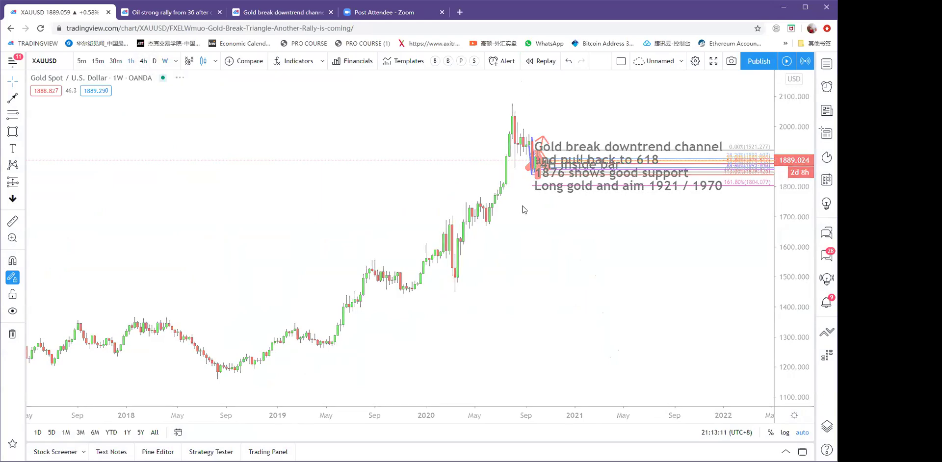
pyautogui.click(13, 333)
# Switch gold to the 30-minute timeframe and draw a rectangle zone from about 1905 to 1908 between 2 and 5 October.
pyautogui.scroll(3, 555, 185)
pyautogui.click(116, 61)
pyautogui.scroll(2, 494, 135)
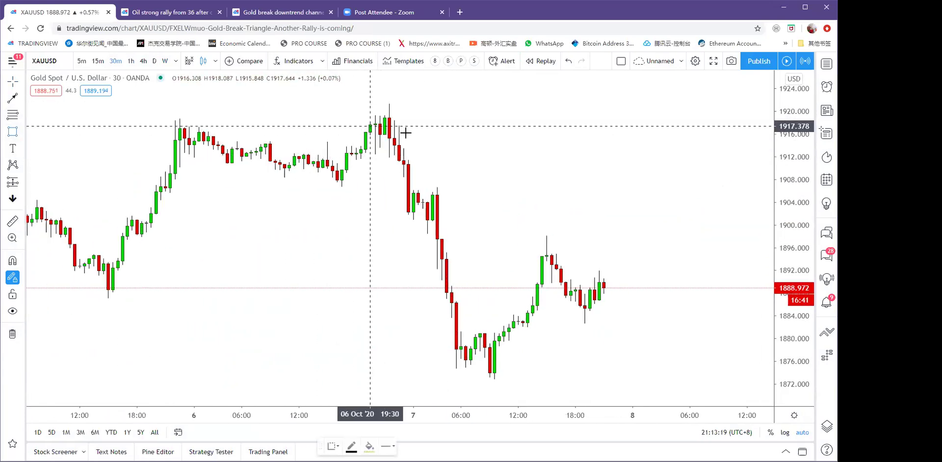
pyautogui.scroll(-4, 448, 151)
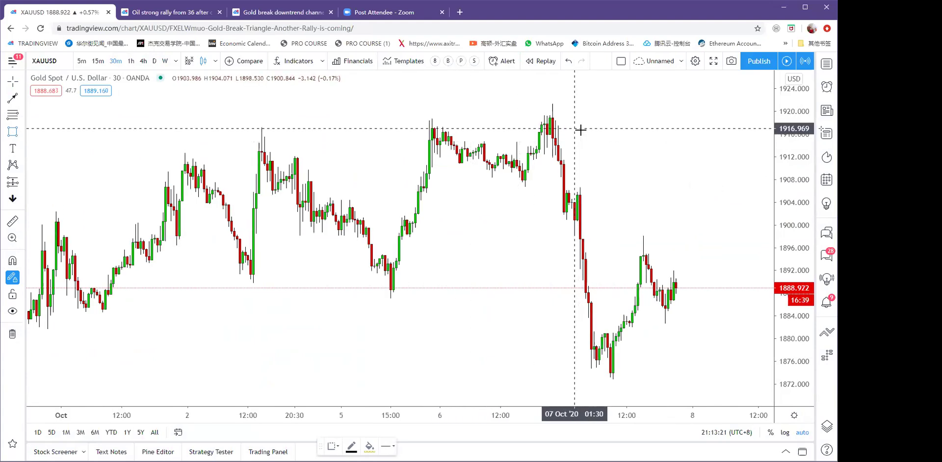
pyautogui.scroll(-2, 372, 132)
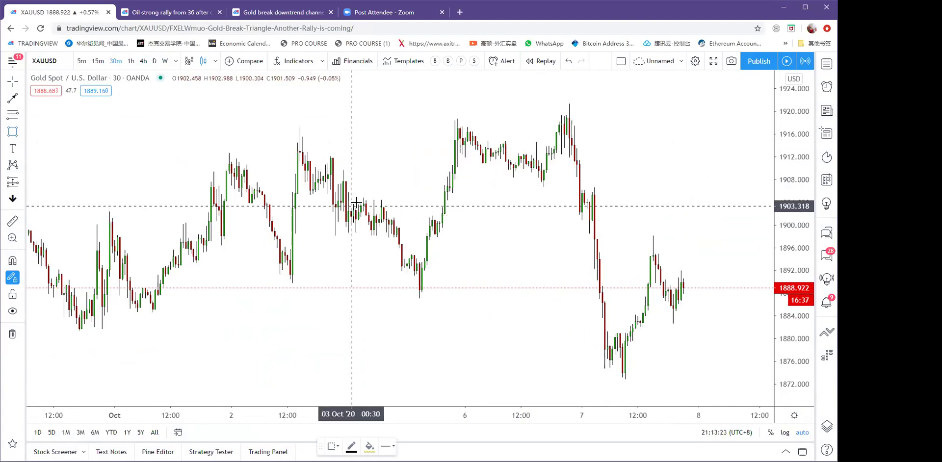
pyautogui.moveTo(307, 180); pyautogui.dragTo(399, 194)
pyautogui.moveTo(393, 134); pyautogui.dragTo(481, 121)
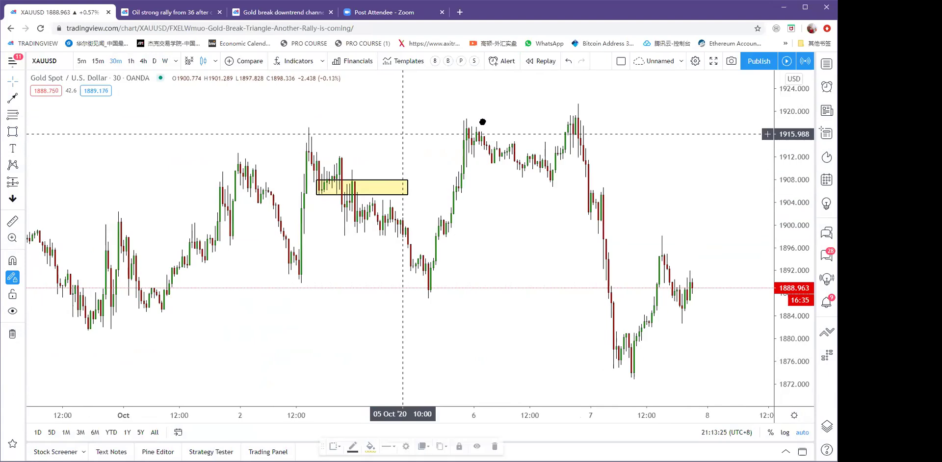
# Trace the 2–5 October decline with three arrows: from about 1912 down to 1899, up to 1905, and down to 1887.
pyautogui.click(12, 98)
pyautogui.click(399, 158)
pyautogui.click(426, 231)
pyautogui.click(427, 231)
pyautogui.click(455, 197)
pyautogui.click(455, 196)
pyautogui.click(505, 300)
pyautogui.press('Escape')
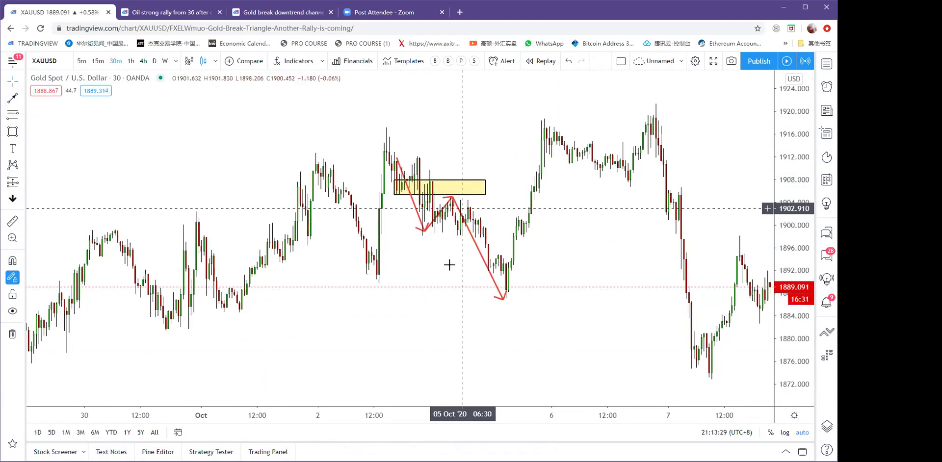
pyautogui.moveTo(523, 266); pyautogui.dragTo(452, 261)
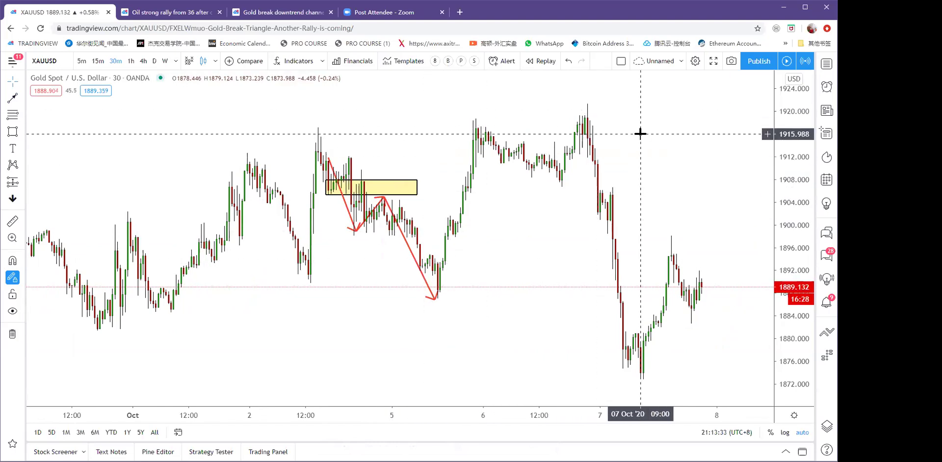
pyautogui.moveTo(640, 132); pyautogui.dragTo(609, 134)
# Switch to the daily timeframe and draw a descending trend line from 7 August at about 2078.6 to 27 October at about 1867.
pyautogui.click(154, 61)
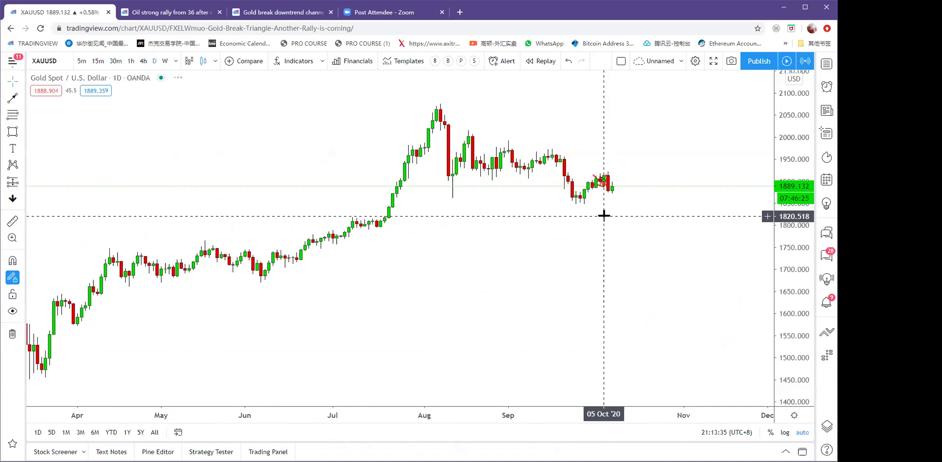
pyautogui.moveTo(124, 327); pyautogui.dragTo(71, 275)
pyautogui.click(19, 96)
pyautogui.click(152, 97)
pyautogui.click(574, 258)
# Draw a rectangle support zone from about 1844 to 1867, spanning late July to early November.
pyautogui.hotkey('alt', 'shift', 'r')
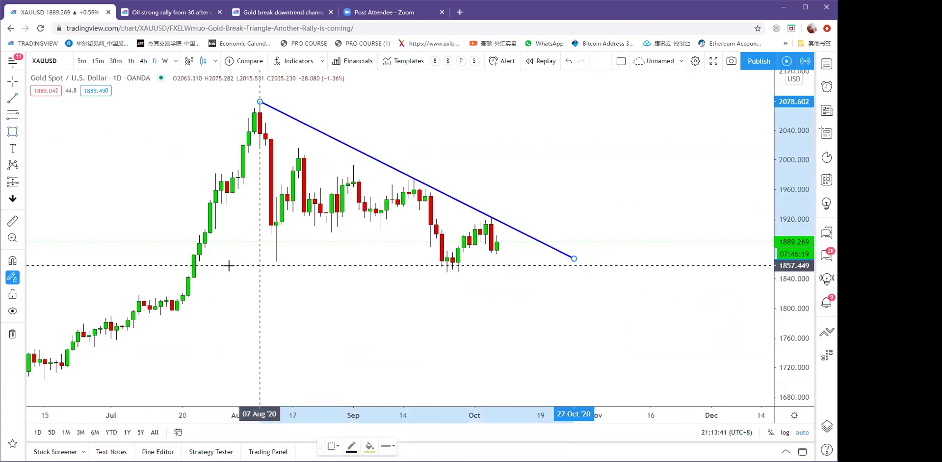
pyautogui.click(194, 259)
pyautogui.click(602, 276)
pyautogui.click(566, 207)
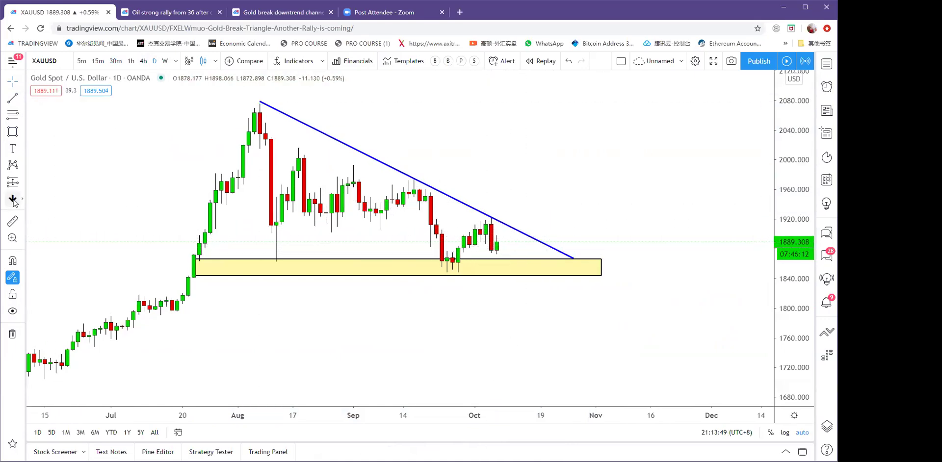
pyautogui.click(22, 98)
pyautogui.click(54, 99)
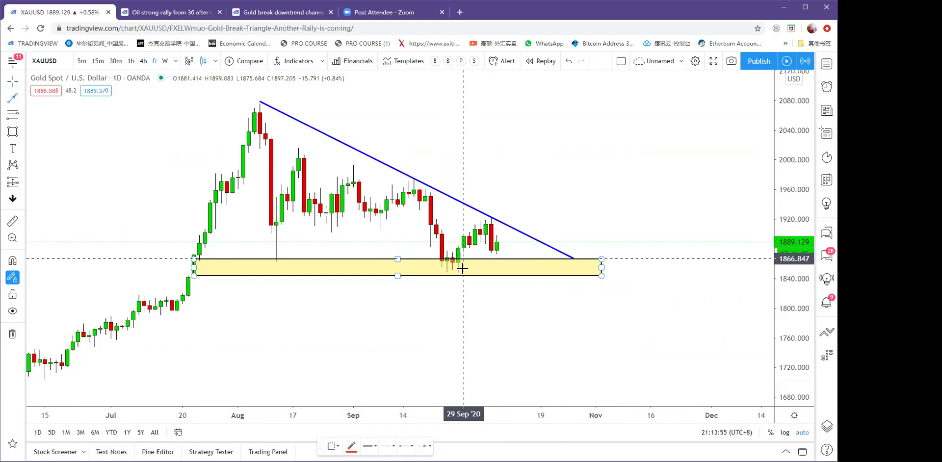
# Switch to the 4-hour timeframe, enable Magnet Mode and draw a Fibonacci retracement from the 24 September low 1848.974 to the 6 October high 1921.277.
pyautogui.scroll(5, 428, 183)
pyautogui.click(143, 61)
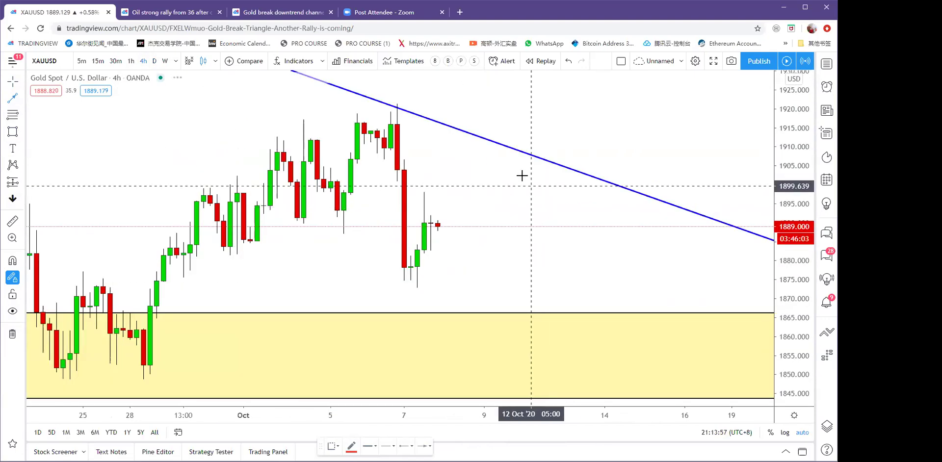
pyautogui.scroll(-5, 522, 175)
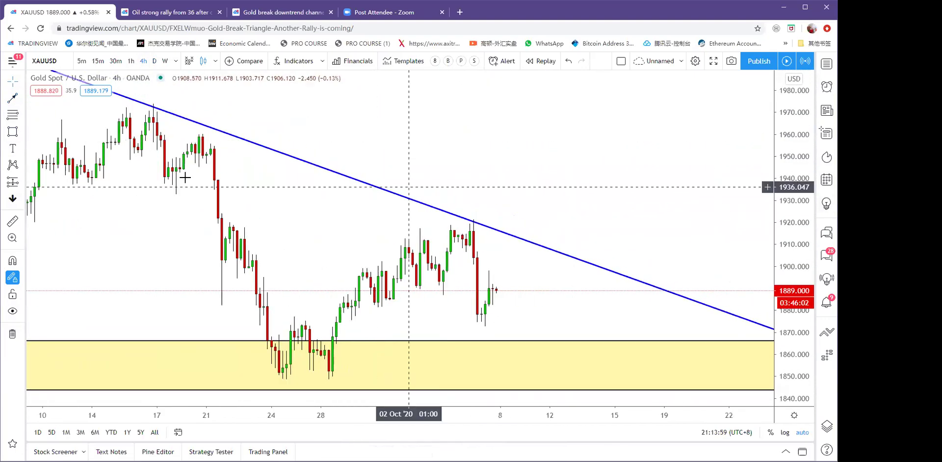
pyautogui.click(13, 261)
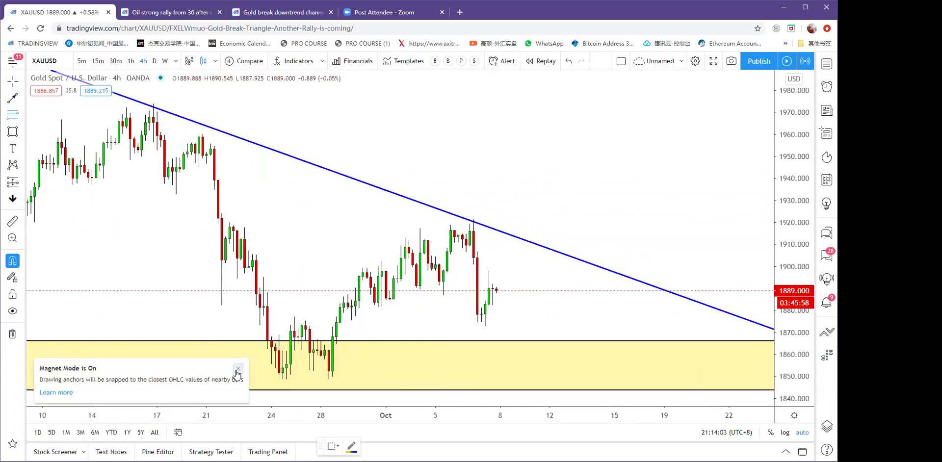
pyautogui.click(285, 384)
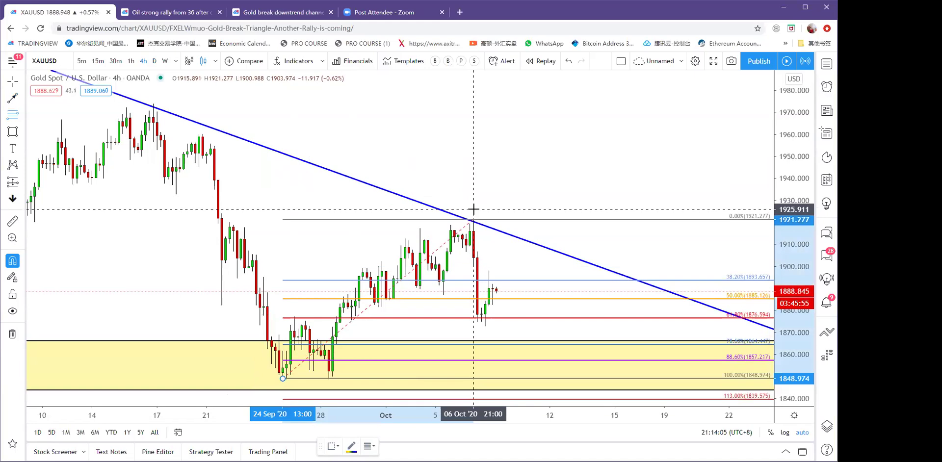
pyautogui.click(474, 211)
pyautogui.click(479, 164)
# Place two dashed horizontal rays at the 7 October 17:00 candle's high of 1891.928 and low of 1882.708.
pyautogui.scroll(2, 483, 219)
pyautogui.scroll(4, 407, 294)
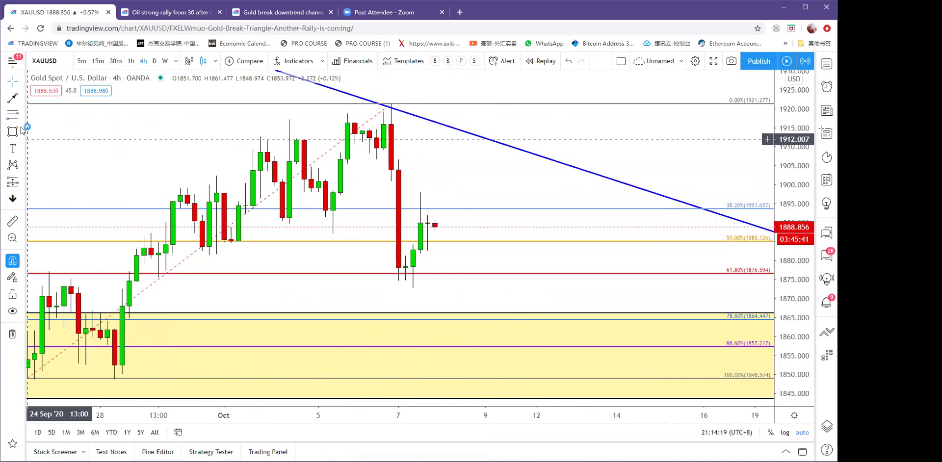
pyautogui.click(21, 98)
pyautogui.click(54, 191)
pyautogui.click(427, 215)
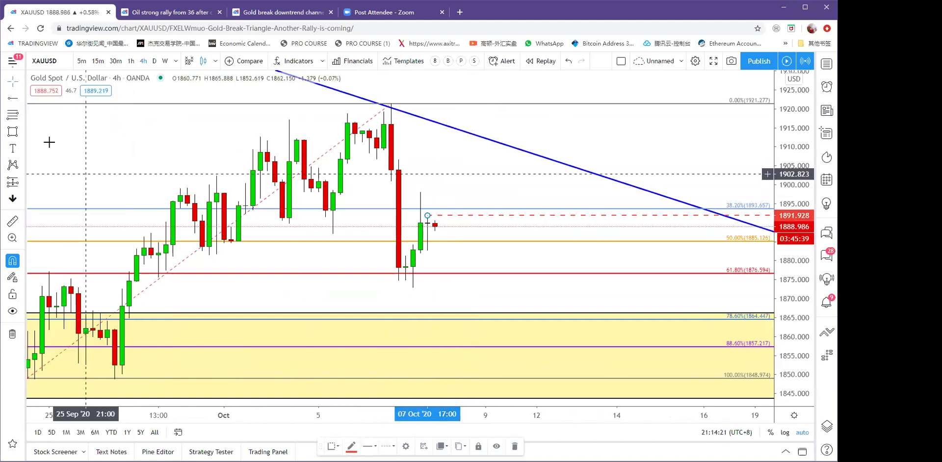
pyautogui.click(428, 250)
# Draw an arrow from about 1887.5 beside the latest candle up to about 1910.8 near the descending trend line.
pyautogui.click(22, 98)
pyautogui.click(54, 248)
pyautogui.click(457, 232)
pyautogui.click(485, 144)
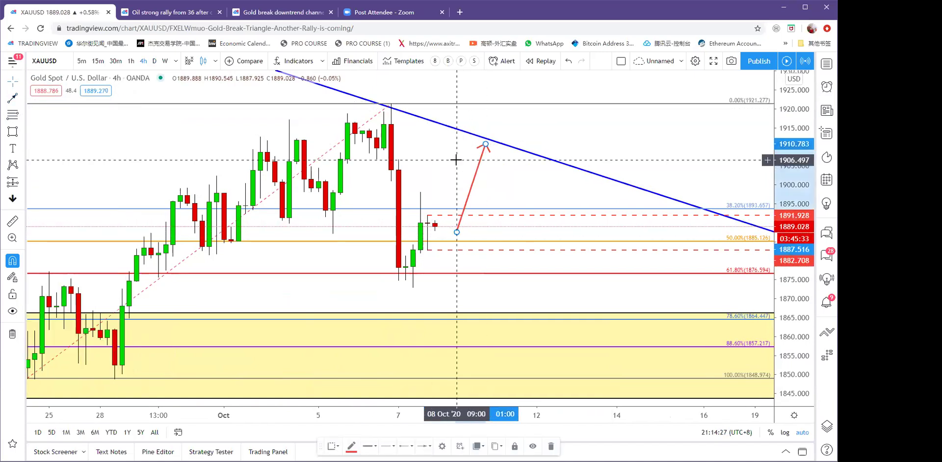
pyautogui.click(456, 160)
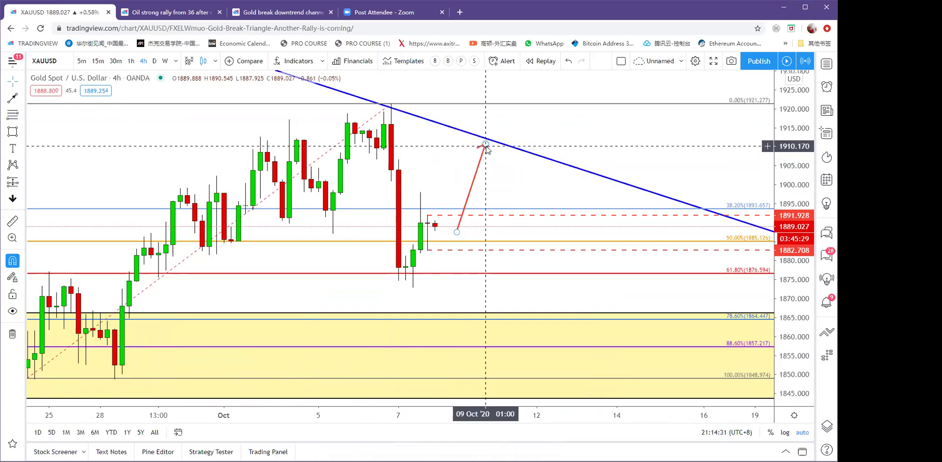
pyautogui.scroll(-4, 486, 146)
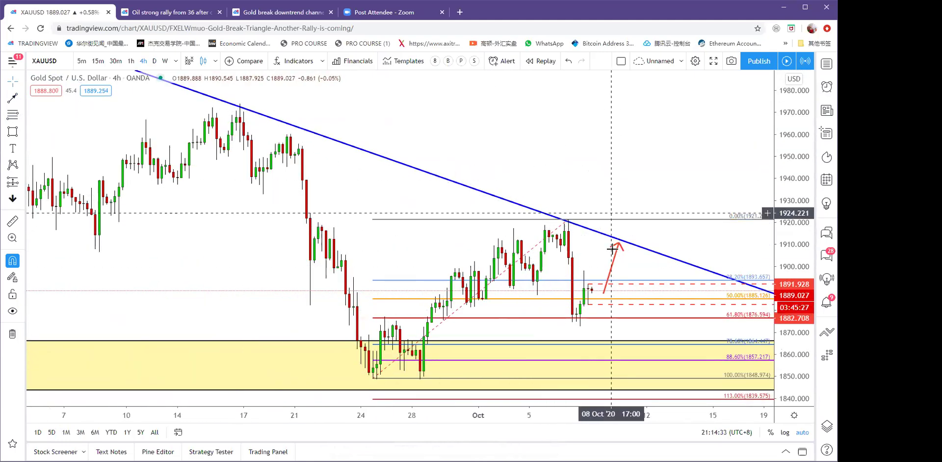
pyautogui.scroll(-3, 543, 206)
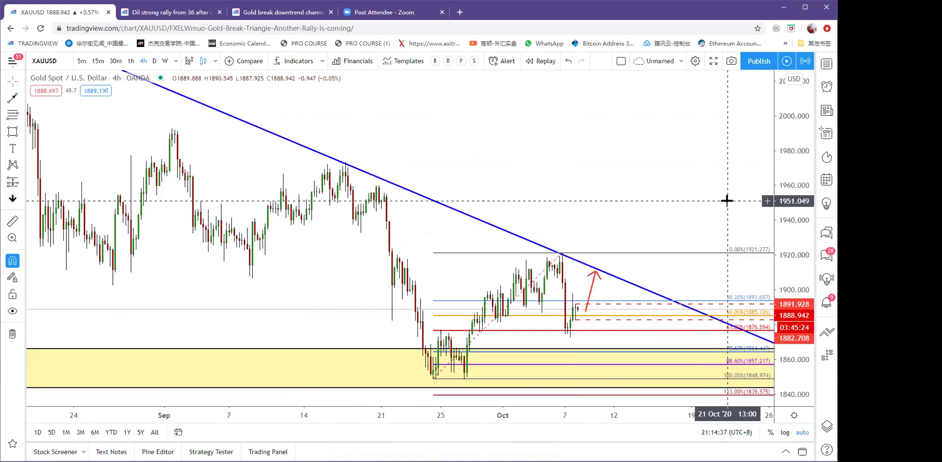
# Remove all drawings and draw a rectangle resistance zone from about 1950 to 1963, starting at the mid-September candles.
pyautogui.moveTo(727, 201); pyautogui.dragTo(658, 187)
pyautogui.click(13, 334)
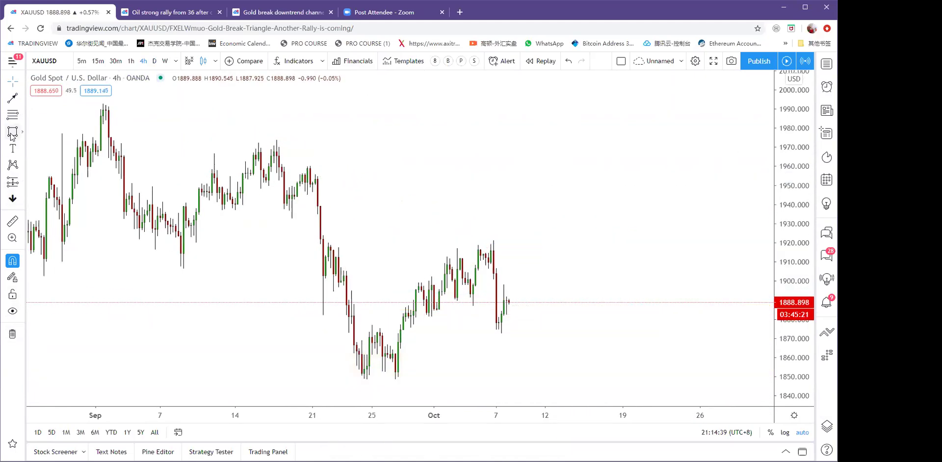
pyautogui.click(12, 131)
pyautogui.moveTo(304, 173); pyautogui.dragTo(760, 185)
pyautogui.click(762, 186)
pyautogui.rightClick(672, 161)
pyautogui.click(567, 153)
pyautogui.moveTo(304, 173); pyautogui.dragTo(289, 161)
# Draw an arrow from the 7 October candle at about 1882 up to the resistance zone at about 1949.6 on 16 October.
pyautogui.click(11, 101)
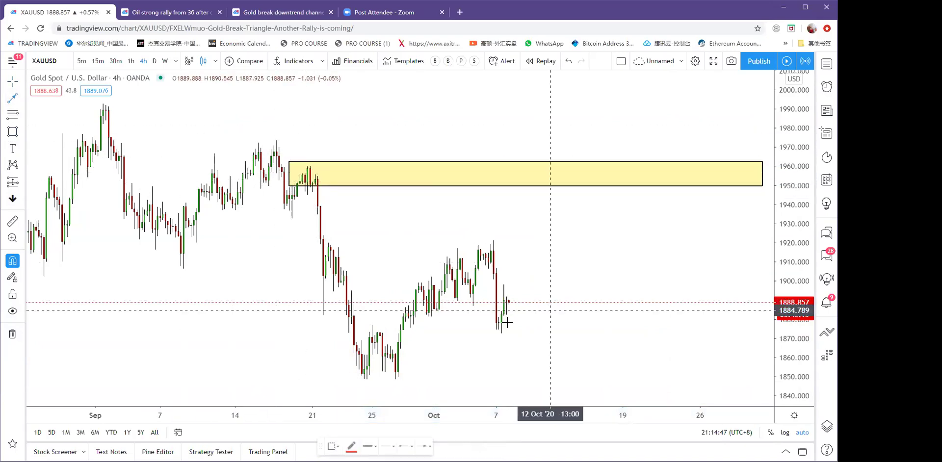
pyautogui.click(504, 315)
pyautogui.click(612, 186)
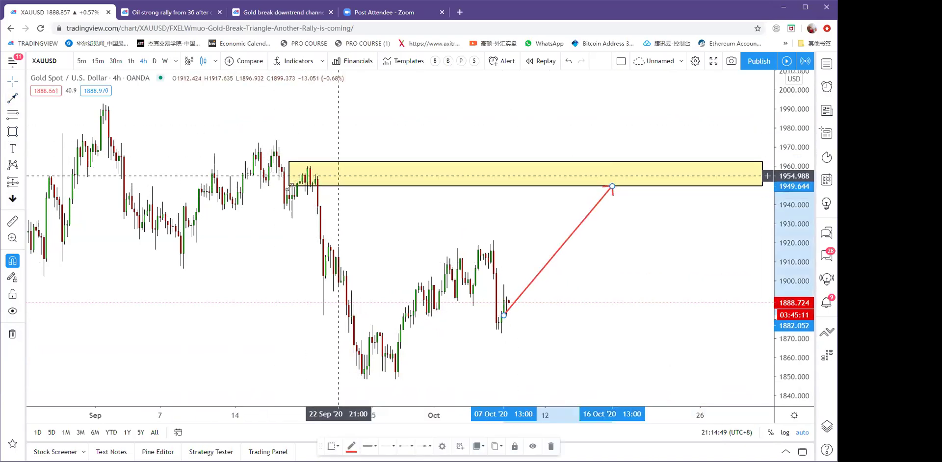
pyautogui.click(386, 227)
pyautogui.moveTo(462, 229); pyautogui.dragTo(476, 227)
# Draw an ellipse around the rising arrow, spanning from its start to its tip in the resistance zone.
pyautogui.click(22, 132)
pyautogui.click(54, 205)
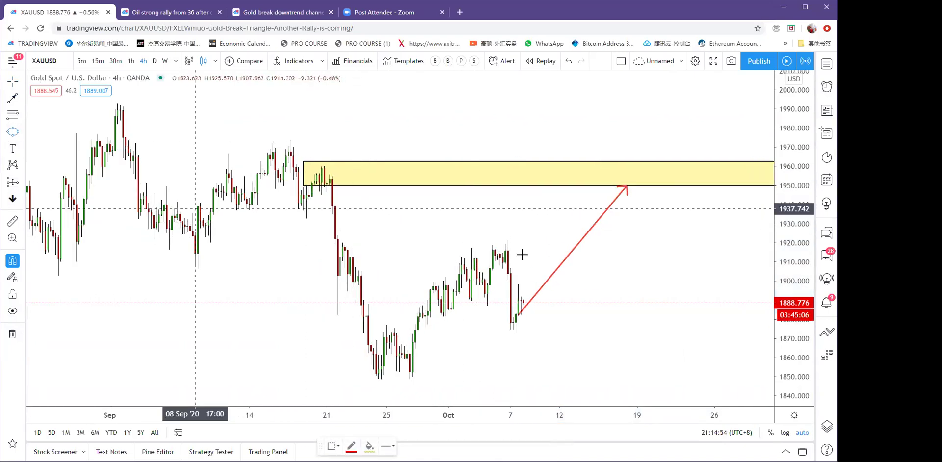
pyautogui.click(627, 188)
pyautogui.click(640, 247)
pyautogui.rightClick(608, 322)
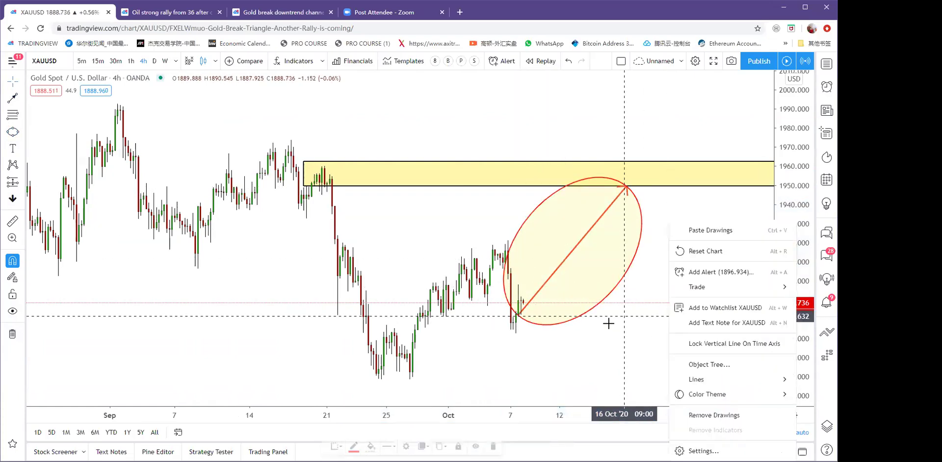
pyautogui.click(630, 250)
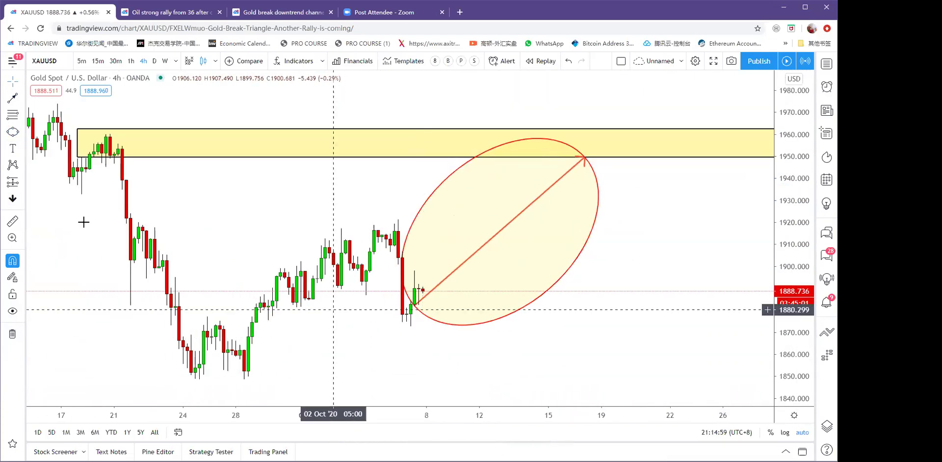
# Draw a thin rectangle support zone from about 1875 to 1877.5, extending from 22 September to about 19 October.
pyautogui.click(22, 132)
pyautogui.click(55, 169)
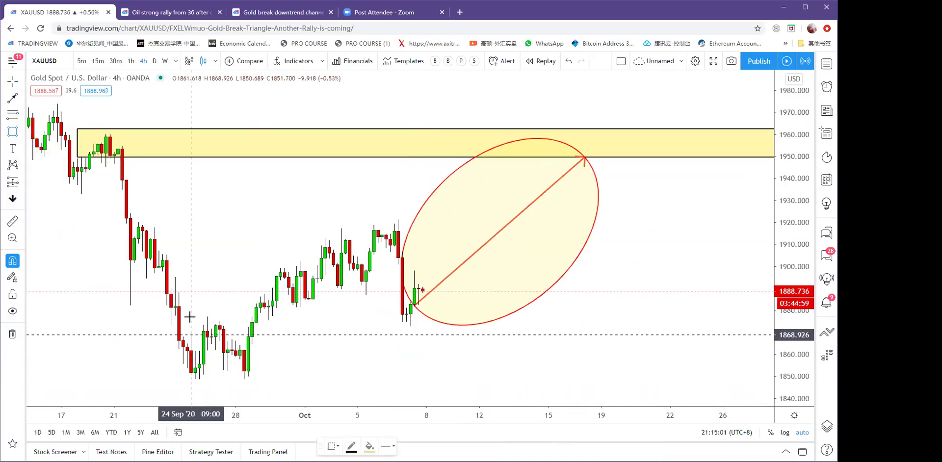
pyautogui.click(155, 317)
pyautogui.click(609, 321)
pyautogui.moveTo(305, 328); pyautogui.dragTo(409, 317)
pyautogui.click(307, 332)
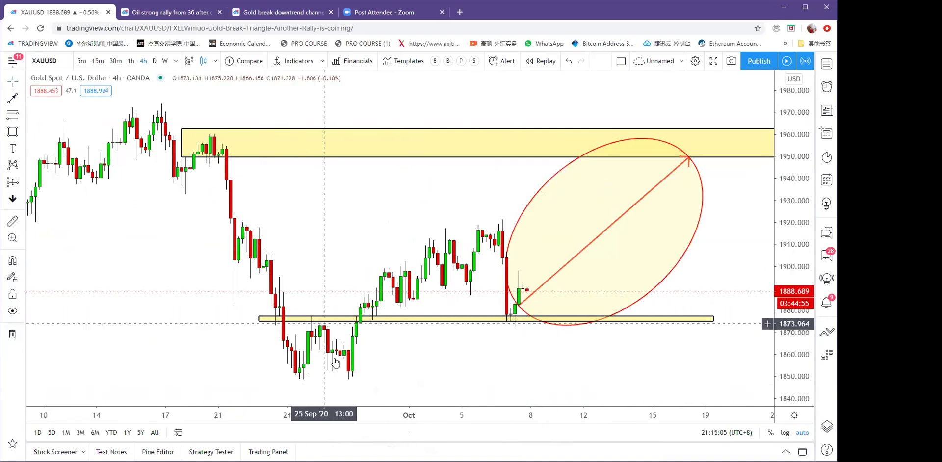
# Trace the double bottom with four arrows without magnet: from about 1888 down to 1846, up to 1875, down to 1848, and up to 1922.
pyautogui.click(12, 98)
pyautogui.click(12, 278)
pyautogui.click(255, 292)
pyautogui.click(295, 386)
pyautogui.click(295, 386)
pyautogui.click(327, 321)
pyautogui.click(327, 322)
pyautogui.click(356, 380)
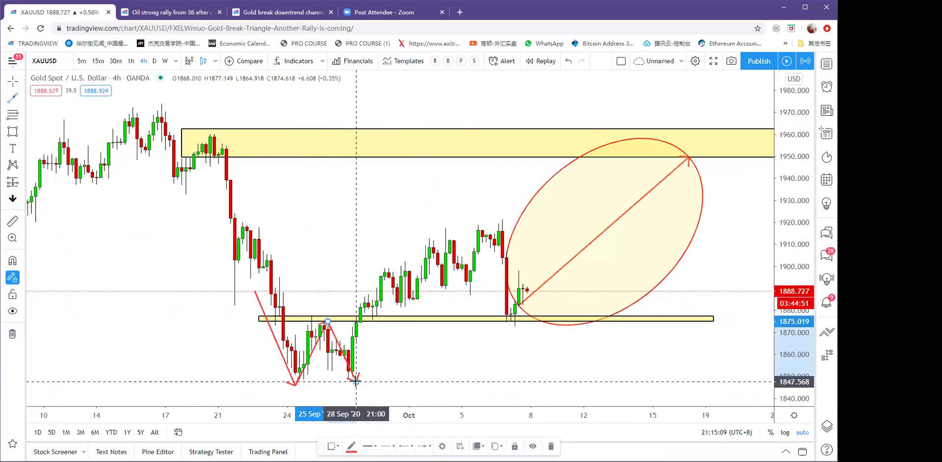
pyautogui.click(356, 378)
pyautogui.click(502, 217)
pyautogui.moveTo(460, 203); pyautogui.dragTo(410, 203)
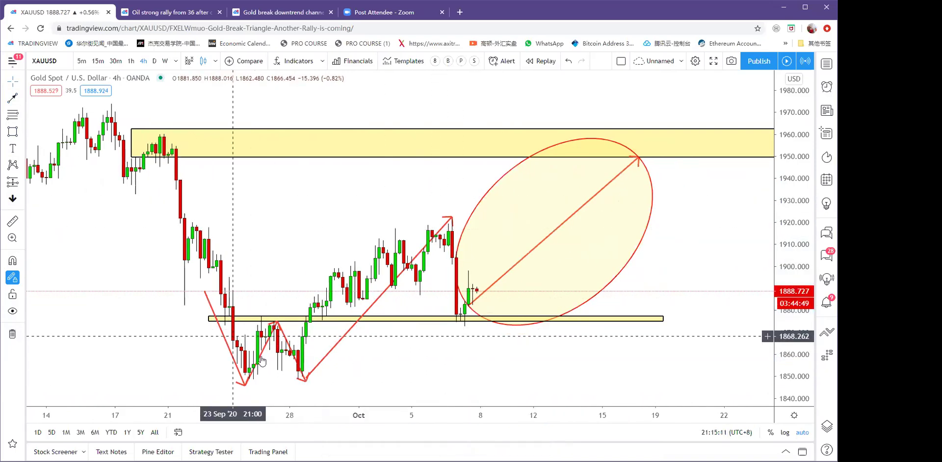
pyautogui.click(474, 319)
pyautogui.hotkey('alt', 'f')
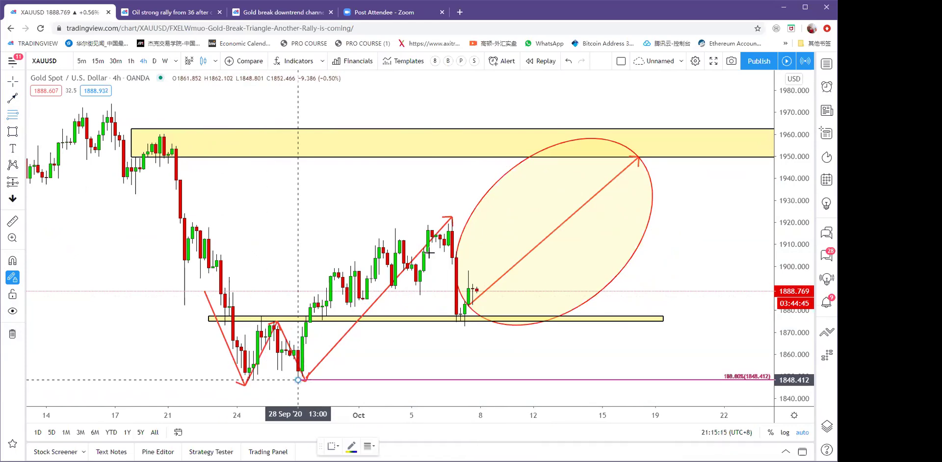
pyautogui.press('Escape')
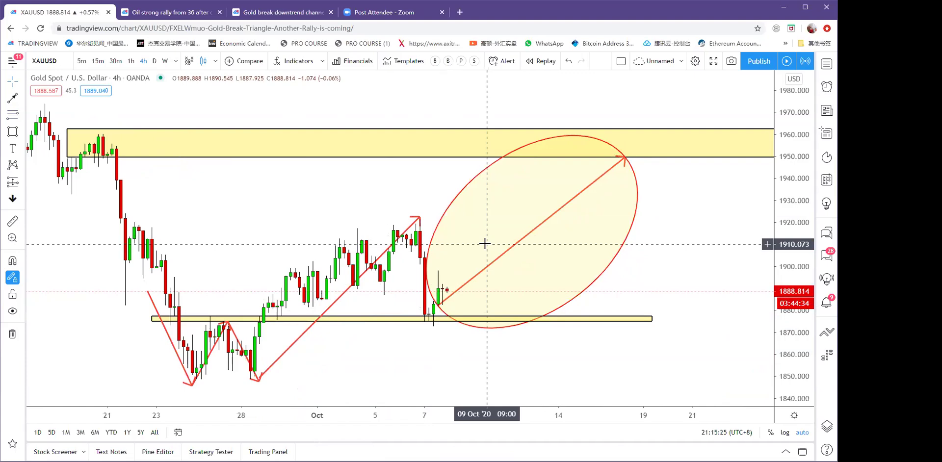
# Draw a vertical trend line up from the support zone at about 1875 and a small rectangle above it, from about 1890.6 to 1896.3.
pyautogui.click(21, 100)
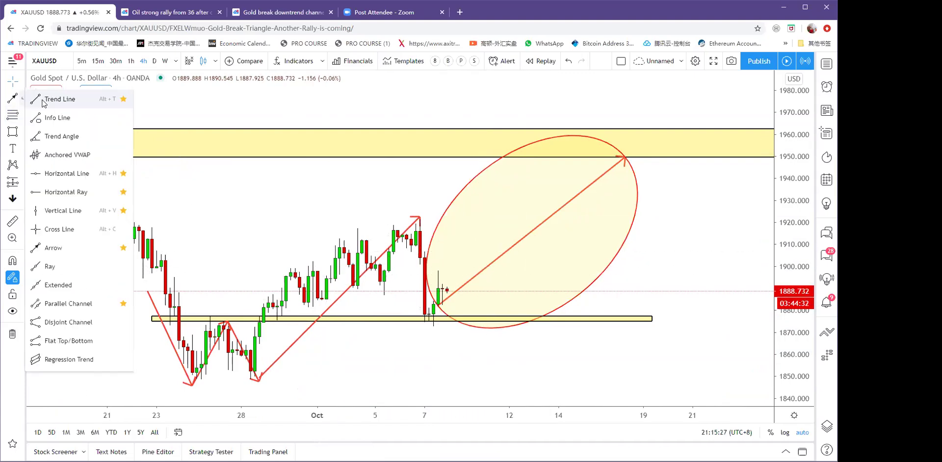
pyautogui.click(49, 96)
pyautogui.click(474, 321)
pyautogui.click(13, 132)
pyautogui.click(465, 274)
pyautogui.click(487, 287)
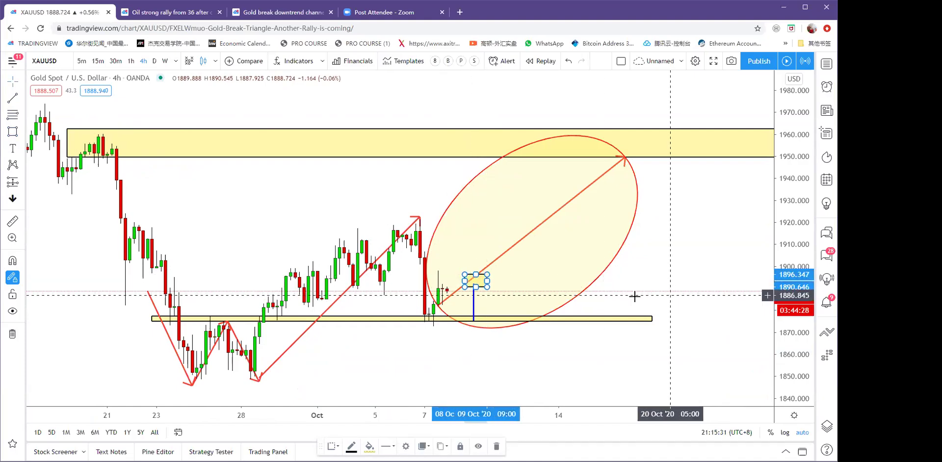
pyautogui.click(669, 296)
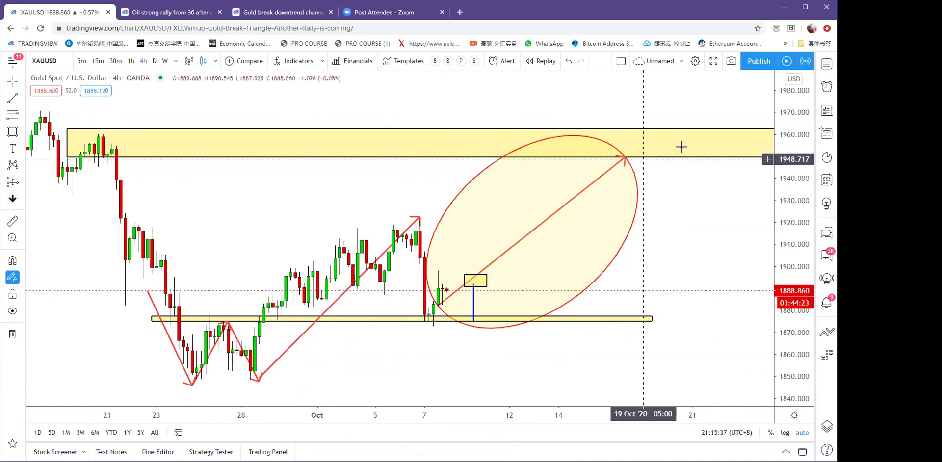
# Load the EURUSD chart in place of gold.
pyautogui.scroll(-3, 631, 193)
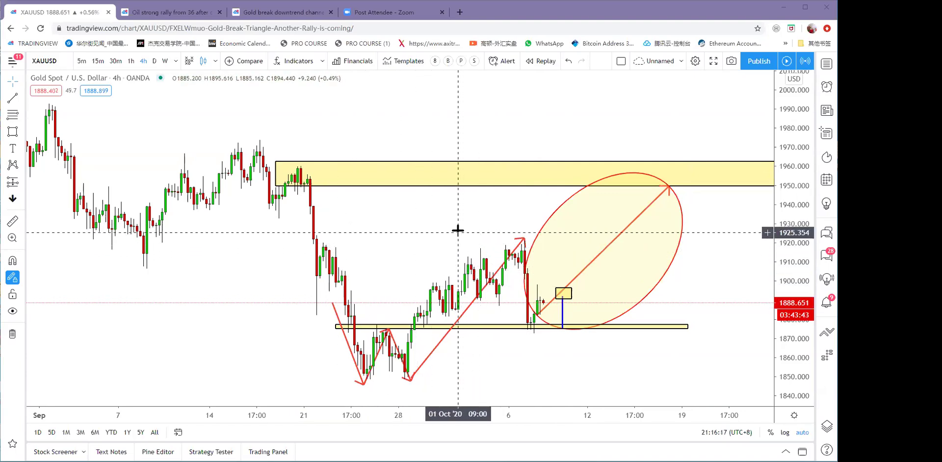
pyautogui.moveTo(458, 231); pyautogui.dragTo(464, 229)
pyautogui.write('eurusd')
pyautogui.press('Return')
pyautogui.scroll(-1, 521, 209)
pyautogui.rightClick(510, 194)
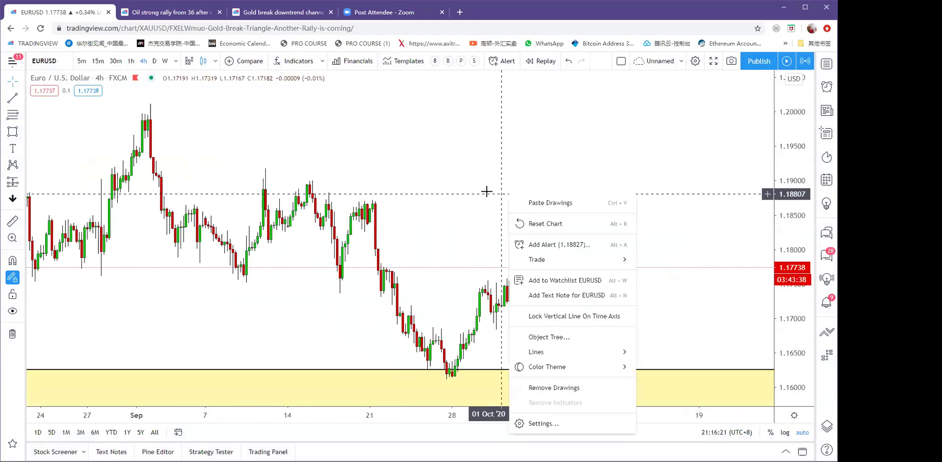
pyautogui.click(485, 192)
# Draw two falling trend lines around the late-September decline, from about 1.179 to 1.162 above and about 1.173 to 1.161 below.
pyautogui.scroll(1, 408, 206)
pyautogui.scroll(-2, 338, 214)
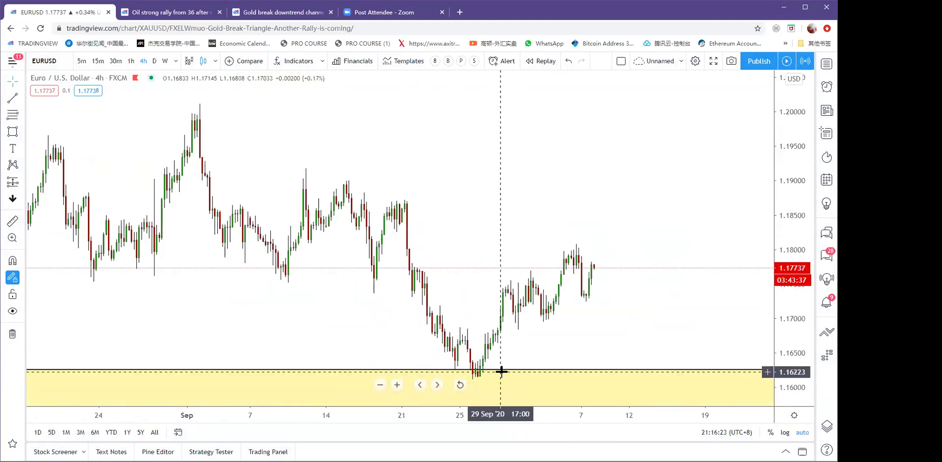
pyautogui.scroll(1, 440, 294)
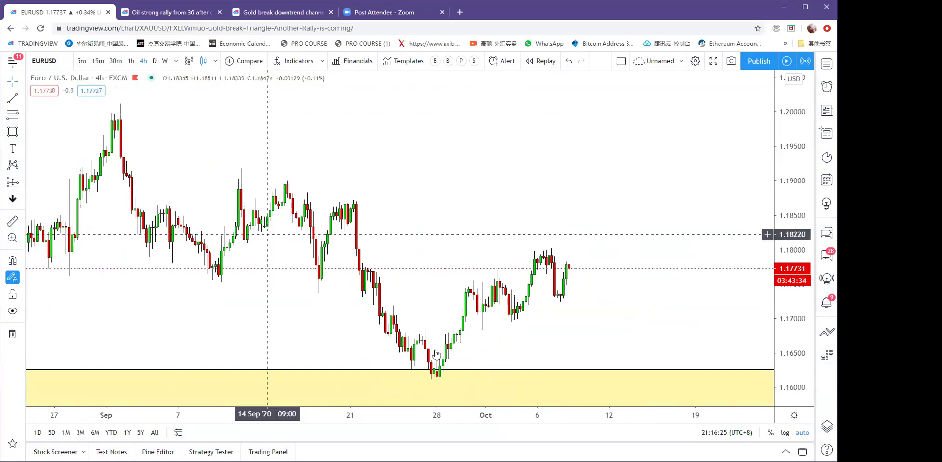
pyautogui.scroll(3, 352, 343)
pyautogui.moveTo(364, 360); pyautogui.dragTo(592, 320)
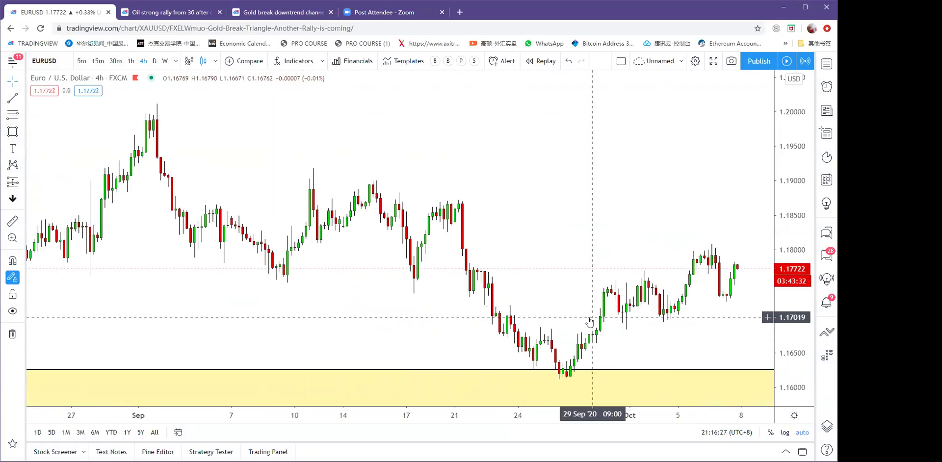
pyautogui.scroll(4, 381, 318)
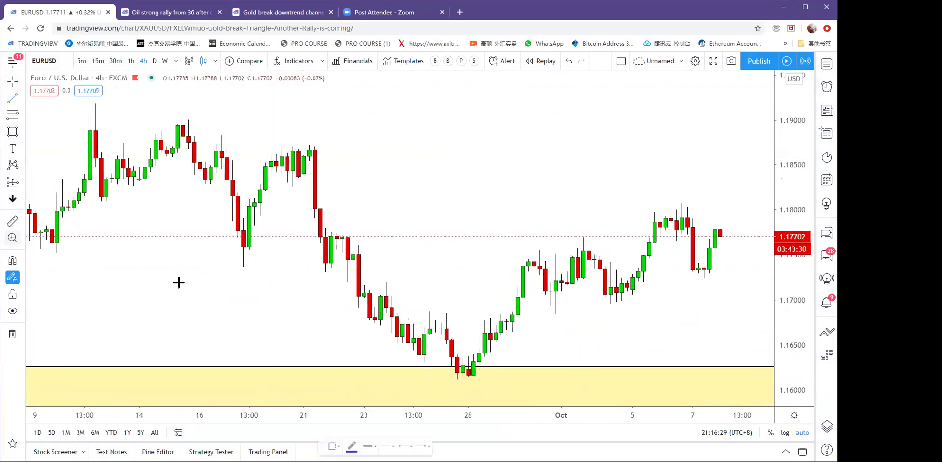
pyautogui.click(342, 215)
pyautogui.click(485, 368)
pyautogui.click(327, 276)
pyautogui.click(441, 383)
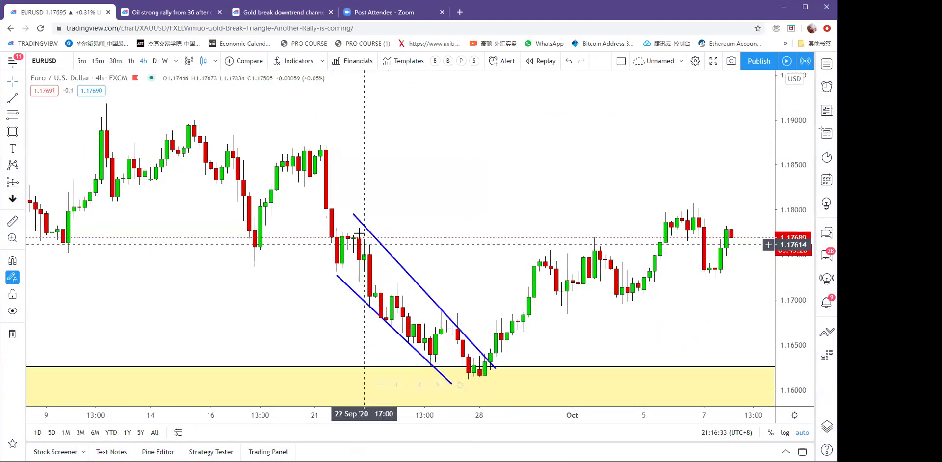
# Set the EURUSD chart to the daily timeframe and remove all drawings from it.
pyautogui.scroll(3, 298, 313)
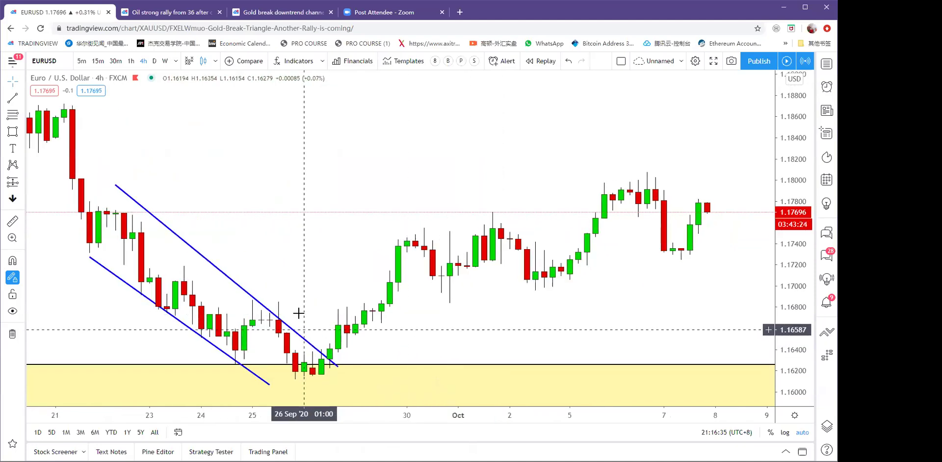
pyautogui.scroll(-3, 489, 348)
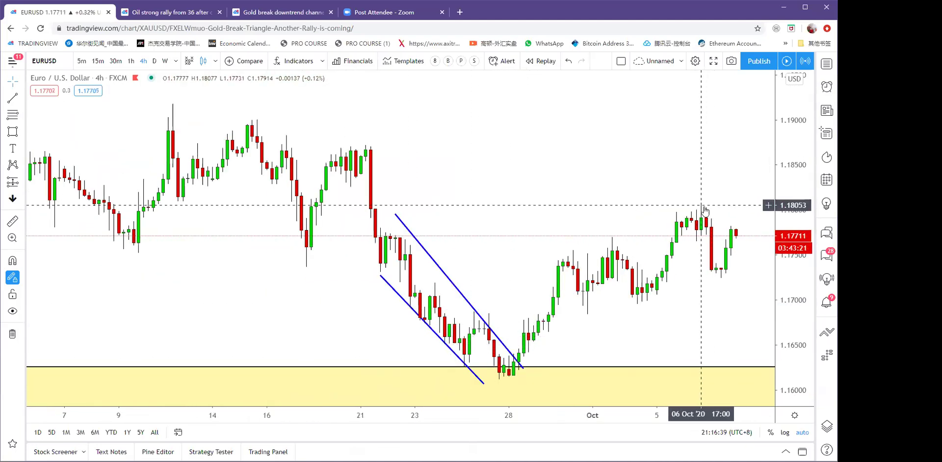
pyautogui.scroll(-3, 347, 122)
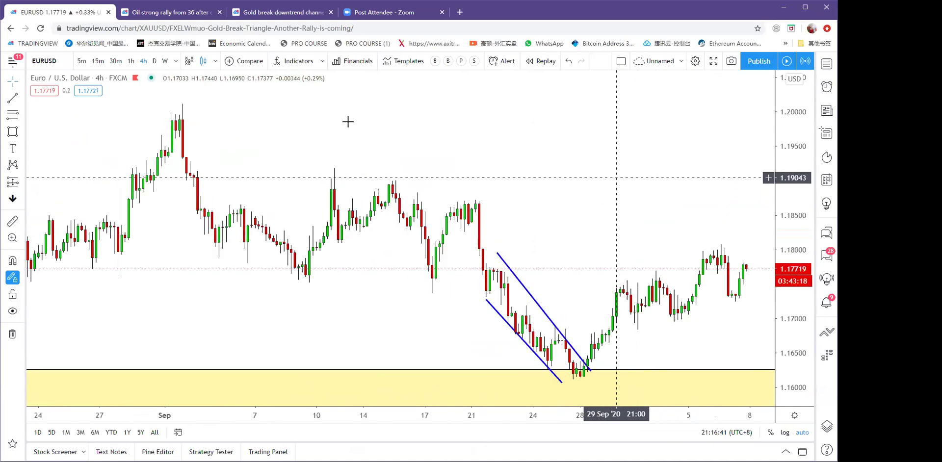
pyautogui.moveTo(584, 159); pyautogui.dragTo(393, 191)
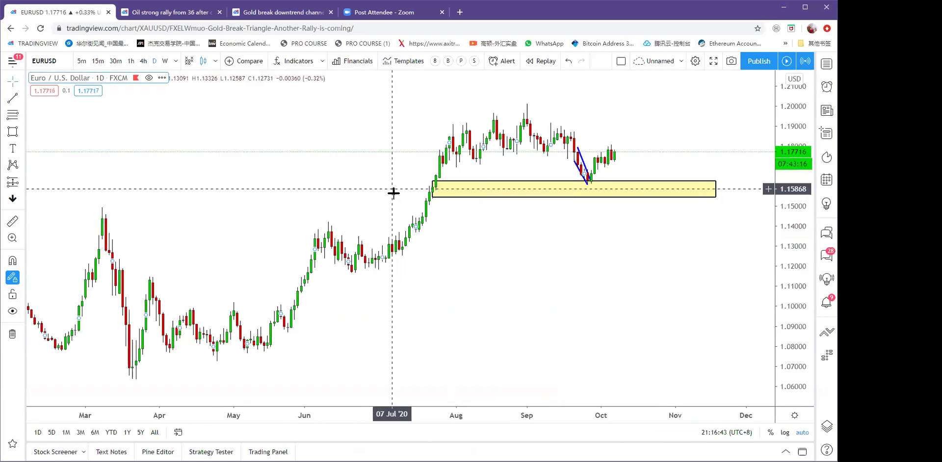
pyautogui.scroll(3, 400, 299)
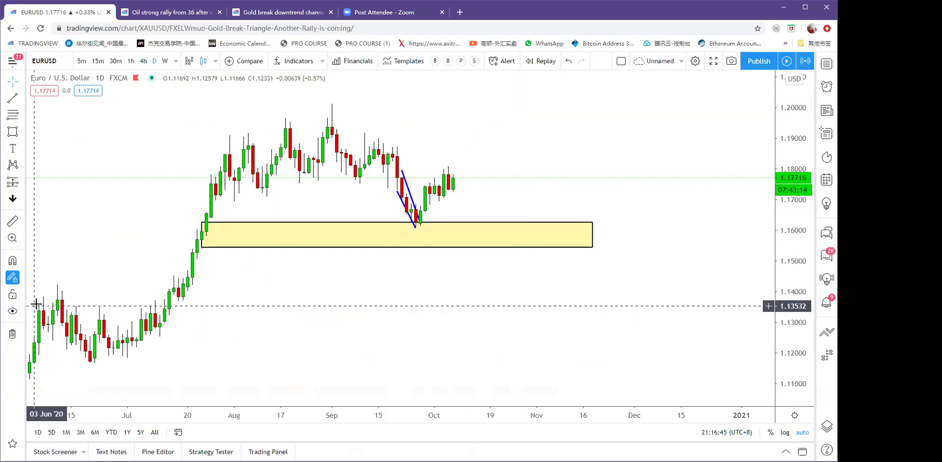
pyautogui.click(12, 333)
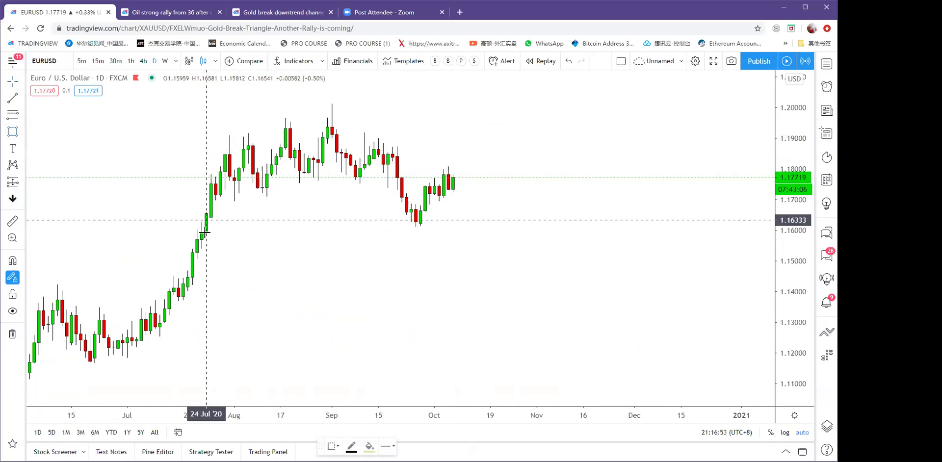
# Trace the daily swings with trend lines from the June low near 1.117 to 1.2018 on 1 September and down to 1.1617 on 28 September.
pyautogui.click(12, 98)
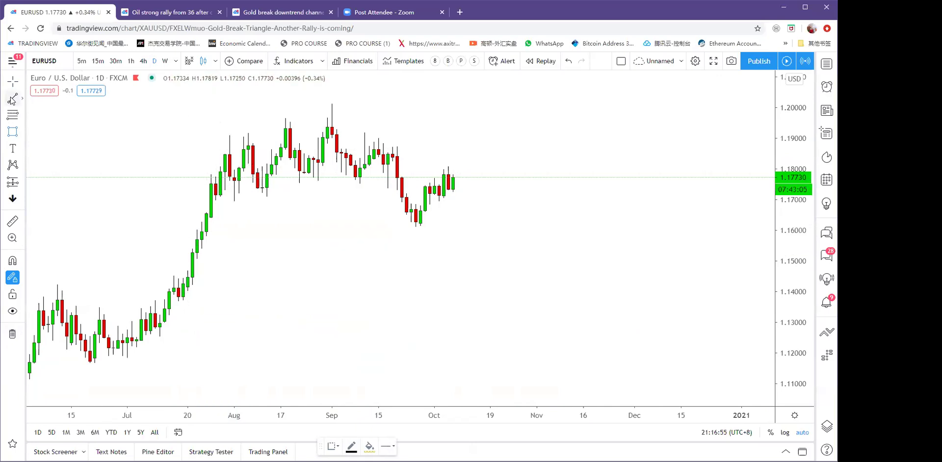
pyautogui.click(95, 363)
pyautogui.click(332, 102)
pyautogui.click(332, 103)
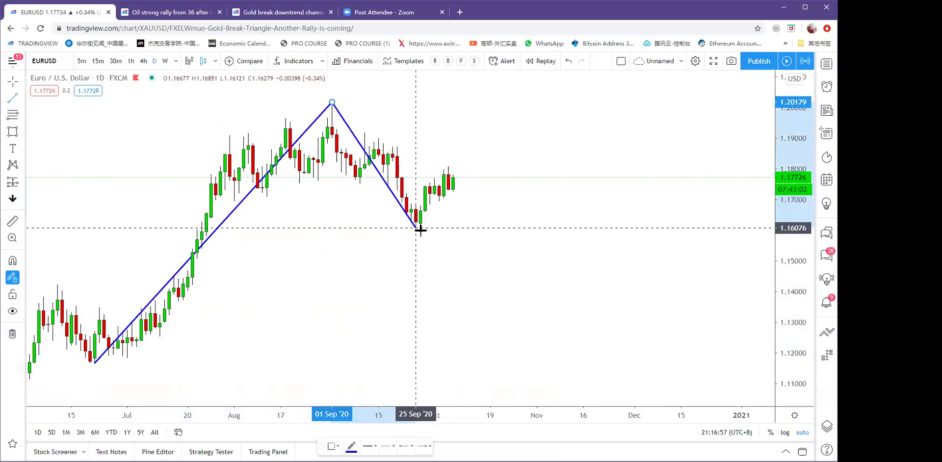
pyautogui.click(421, 224)
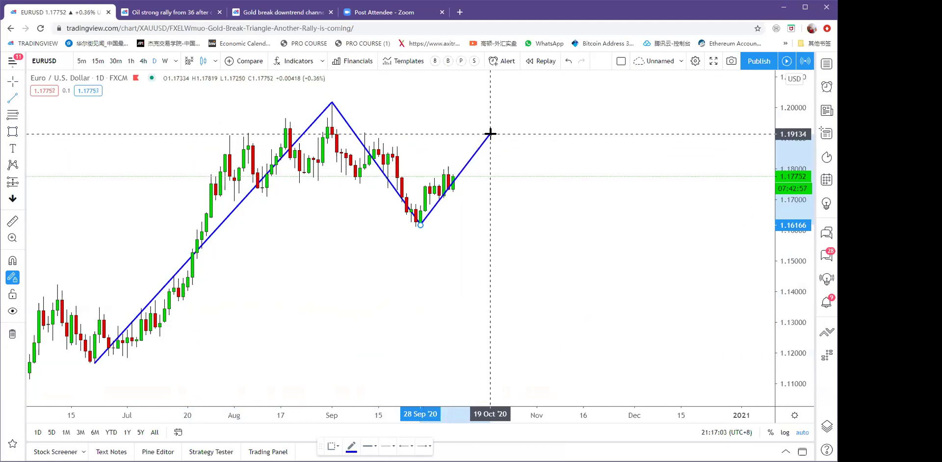
pyautogui.press('Escape')
# Draw a rising channel from the late-September low, its upper line running from 1.1754 to 1.1932 and its lower from about 1.162 to 1.193.
pyautogui.moveTo(452, 204); pyautogui.dragTo(582, 252)
pyautogui.scroll(1, 532, 231)
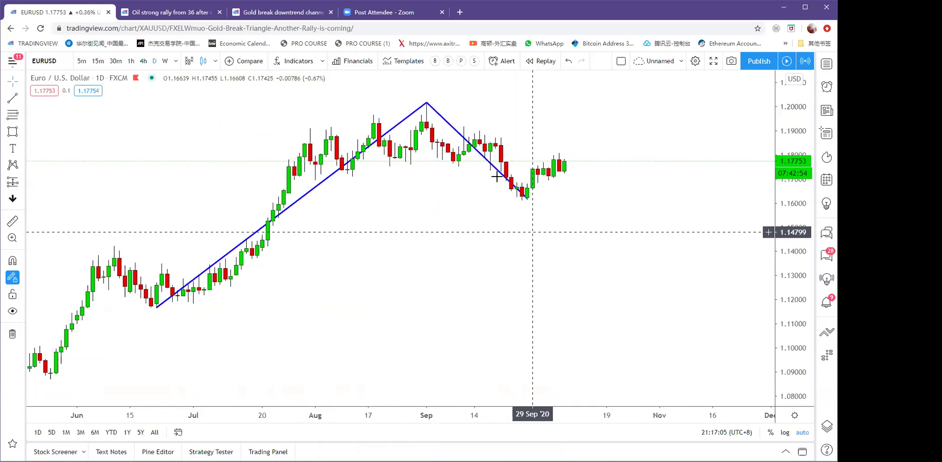
pyautogui.scroll(4, 491, 196)
pyautogui.moveTo(422, 279); pyautogui.dragTo(504, 274)
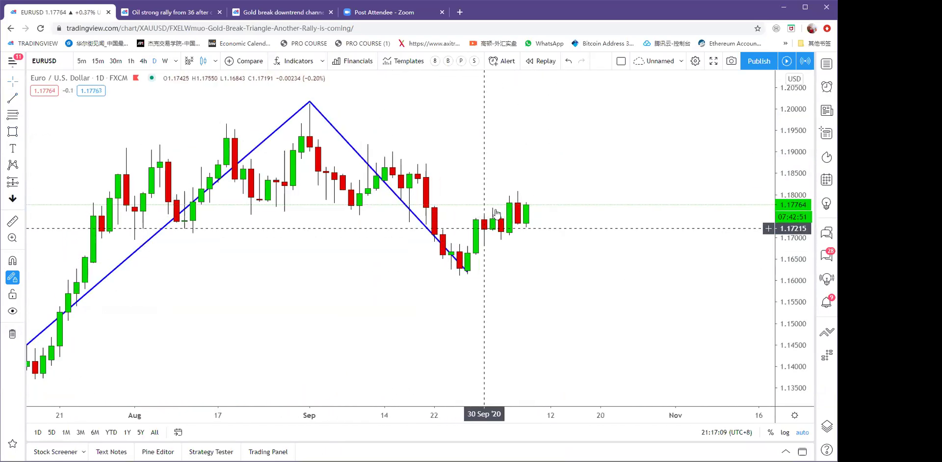
pyautogui.hotkey('alt', 't')
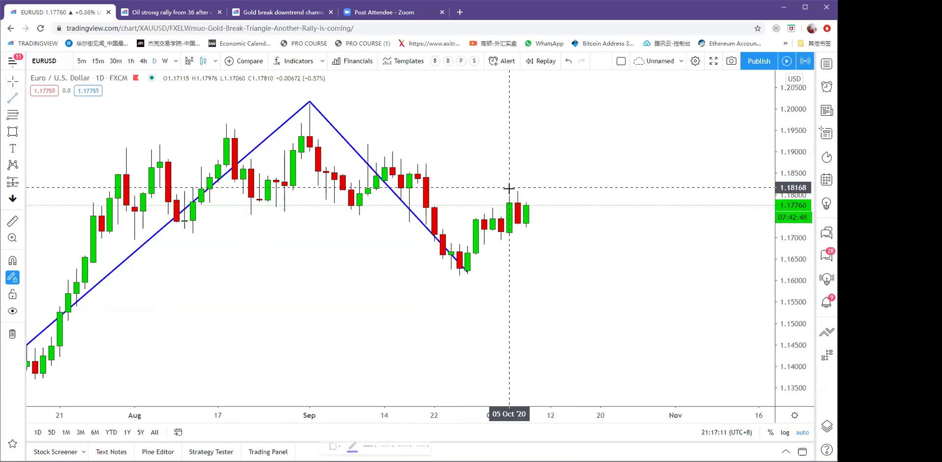
pyautogui.click(484, 215)
pyautogui.click(599, 137)
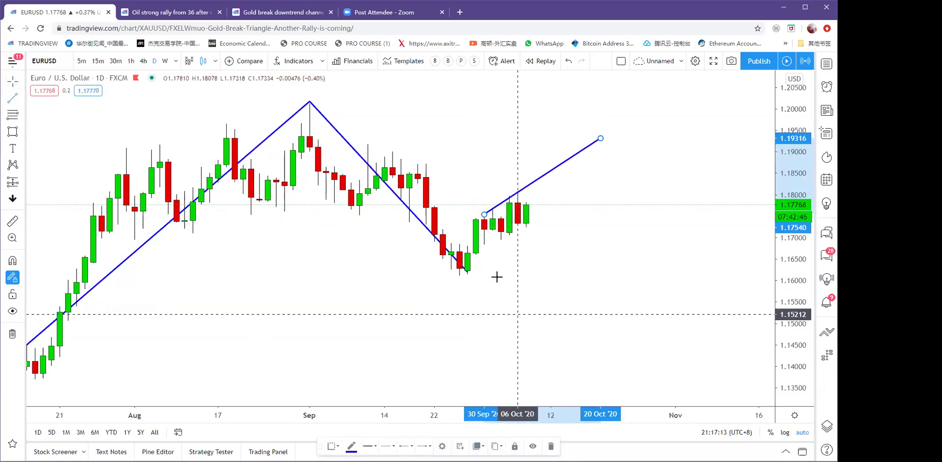
pyautogui.click(464, 271)
pyautogui.click(648, 137)
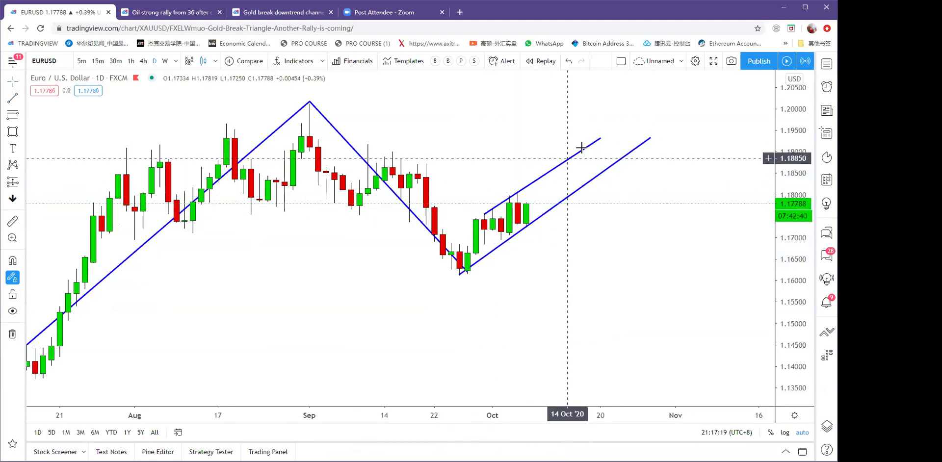
# Set the chart to weekly and draw a rectangle around the recent consolidation, from 29 June to 9 November between about 1.1615 and 1.2021.
pyautogui.scroll(-3, 647, 107)
pyautogui.click(165, 61)
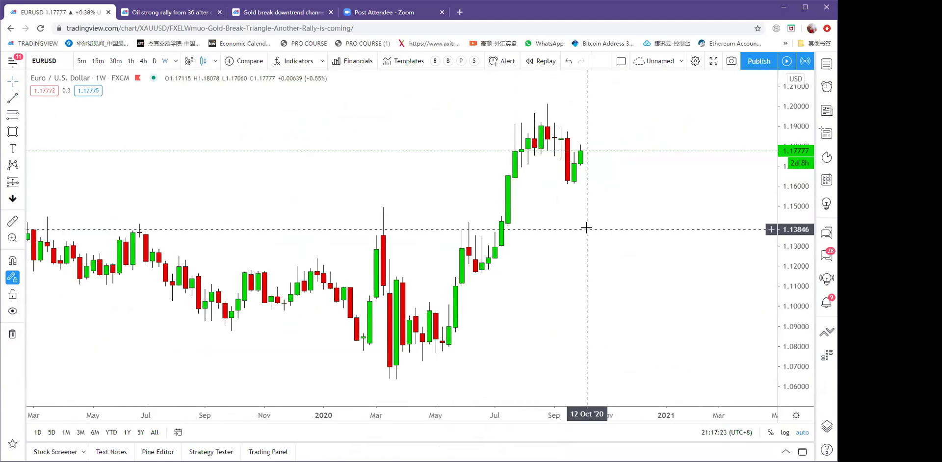
pyautogui.click(13, 131)
pyautogui.moveTo(488, 102); pyautogui.dragTo(613, 183)
pyautogui.click(13, 98)
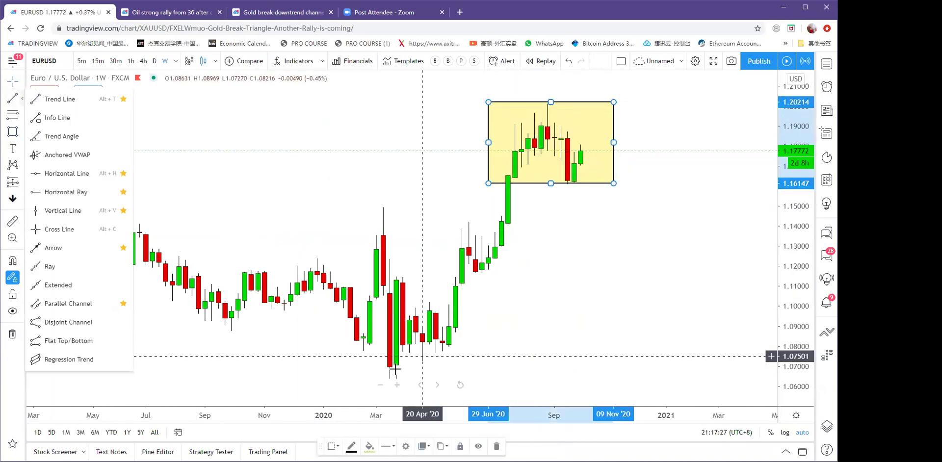
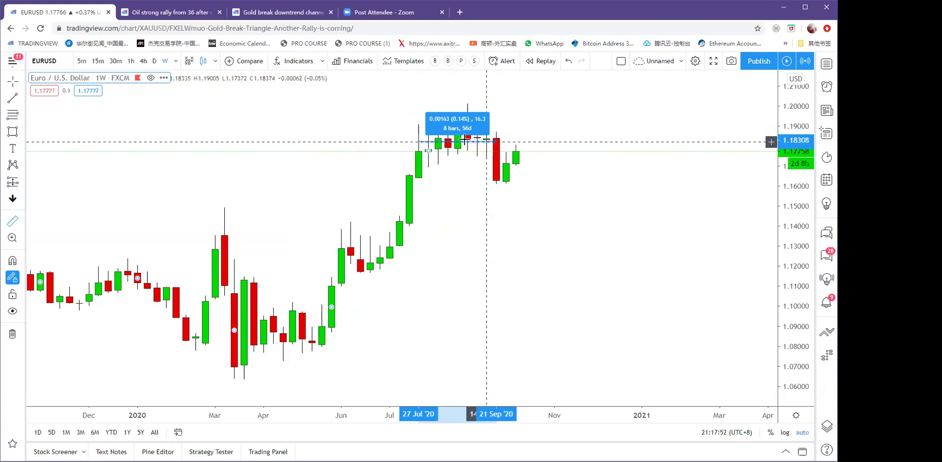
# Measure the sideways range between late July and late September on the weekly chart, clearing the measurement when done.
pyautogui.click(573, 132)
pyautogui.click(564, 126)
pyautogui.doubleClick(262, 237)
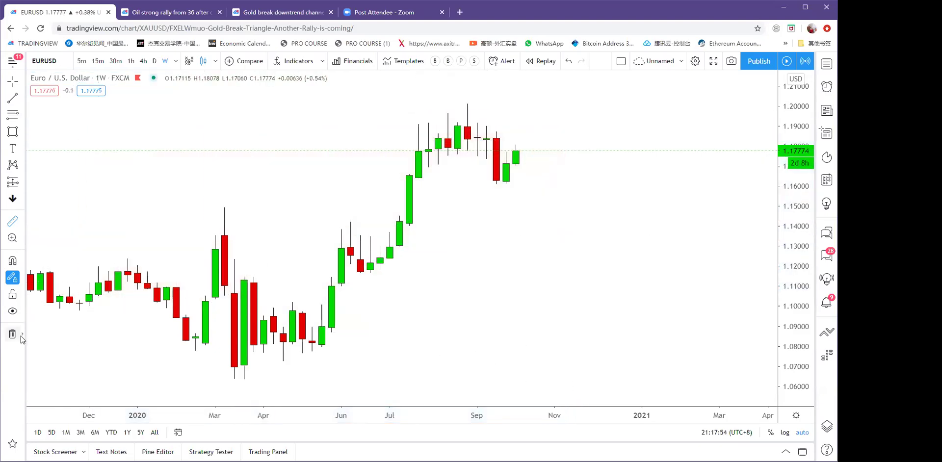
pyautogui.scroll(-1, 449, 265)
pyautogui.scroll(-2, 542, 246)
# Draw a resistance rectangle from 6 July 2020 between about 1.193 and 1.2026, and an arrow rising from it to about 1.2276.
pyautogui.click(22, 334)
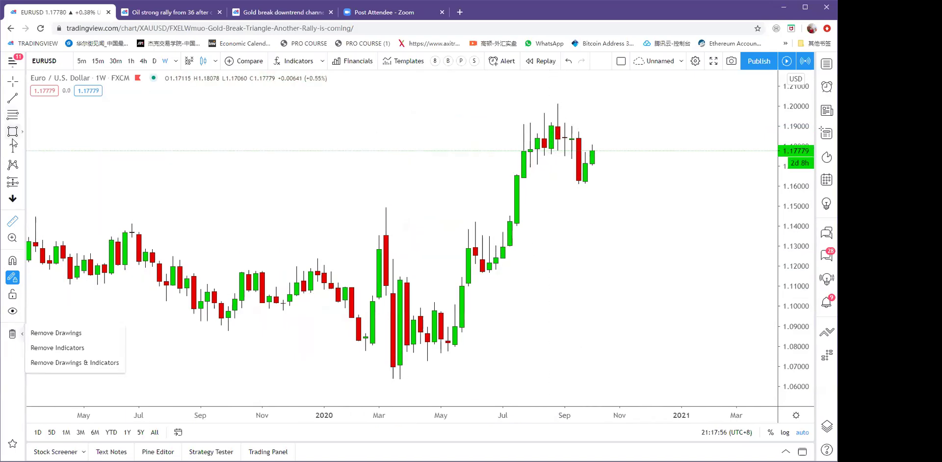
pyautogui.moveTo(497, 100); pyautogui.dragTo(737, 120)
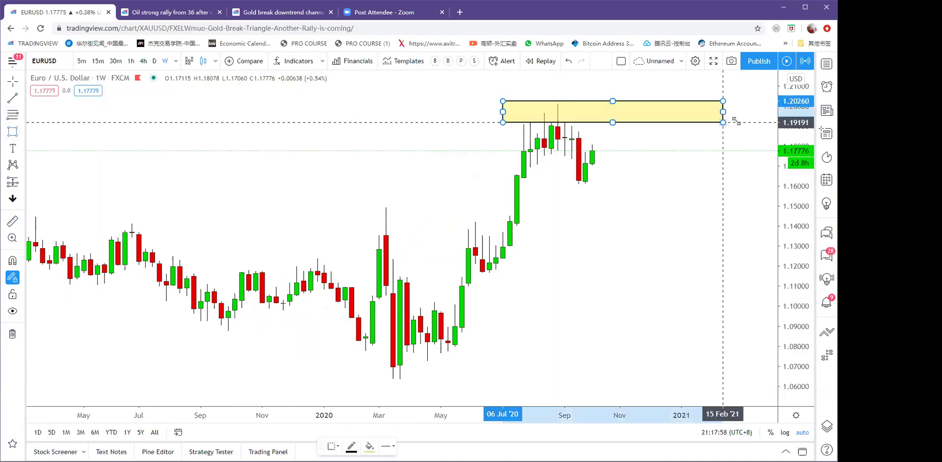
pyautogui.scroll(-5, 603, 158)
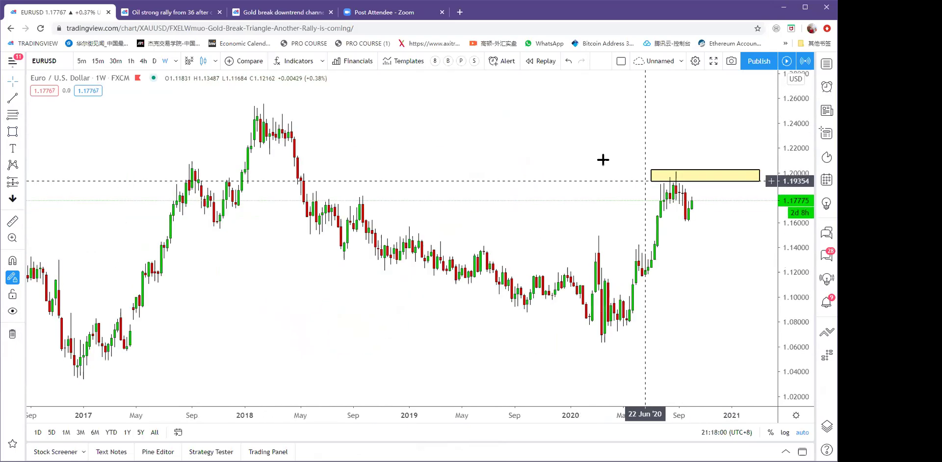
pyautogui.click(23, 100)
pyautogui.click(59, 308)
pyautogui.click(713, 178)
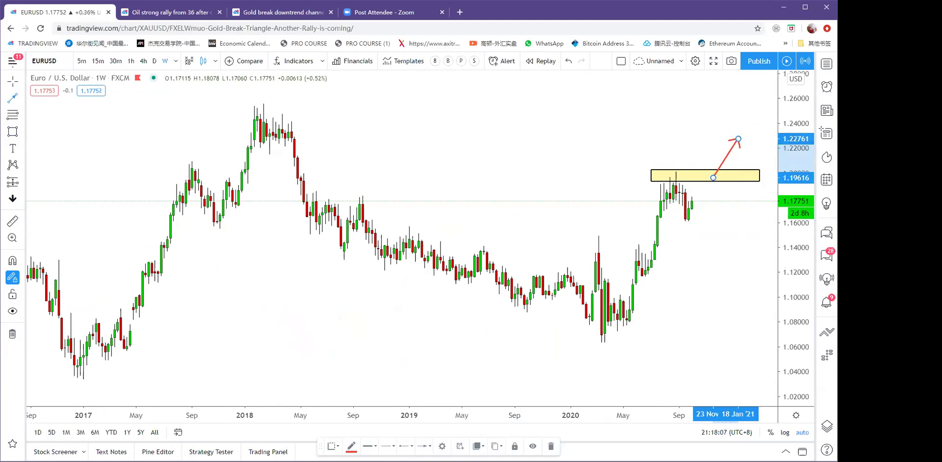
# Set the chart to 4 hours and draw a support rectangle between about 1.161 and 1.1635, from about 23 September to 21 October.
pyautogui.scroll(2, 574, 204)
pyautogui.moveTo(664, 242); pyautogui.dragTo(523, 186)
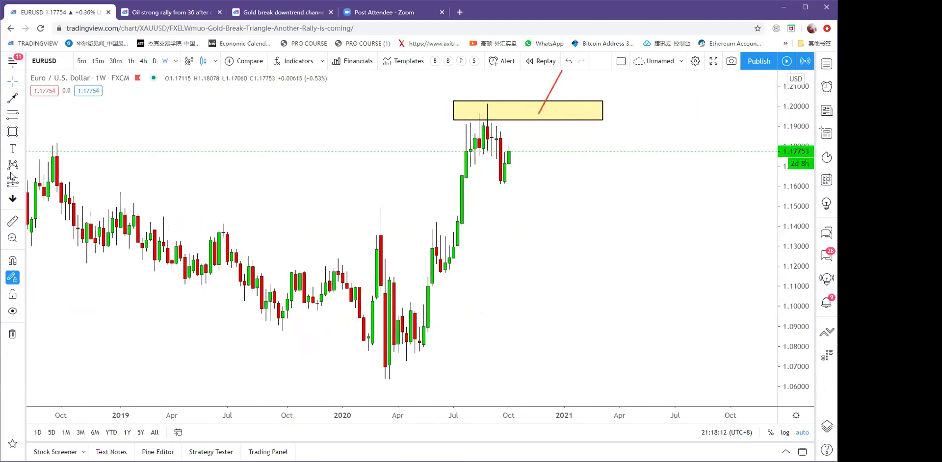
pyautogui.click(144, 62)
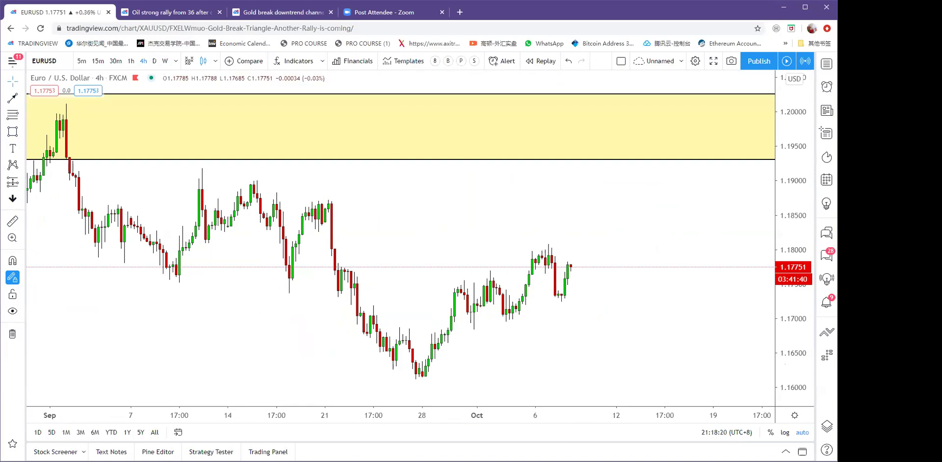
pyautogui.scroll(-3, 347, 327)
pyautogui.click(12, 132)
pyautogui.moveTo(488, 363); pyautogui.dragTo(764, 378)
pyautogui.moveTo(675, 322); pyautogui.dragTo(656, 323)
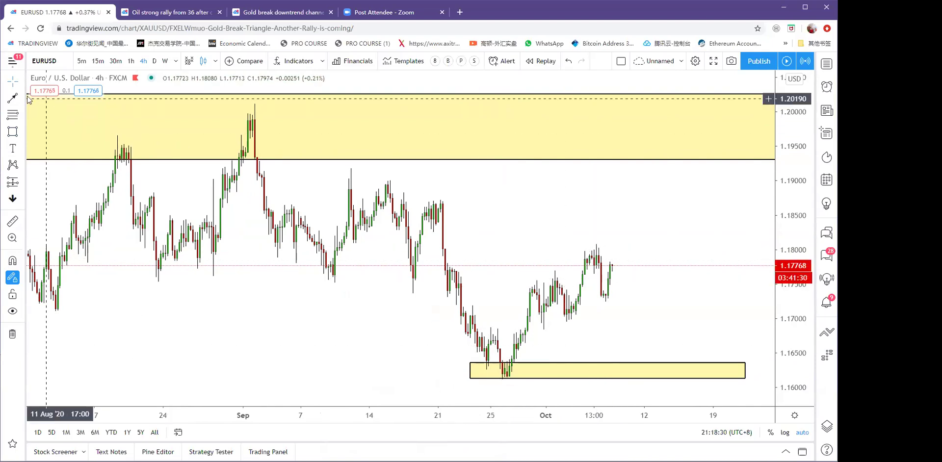
# Draw two arrows on the EURUSD chart, falling from about 1.1808 to 1.1685 and rising to the resistance zone at about 1.193.
pyautogui.moveTo(601, 244); pyautogui.dragTo(640, 329)
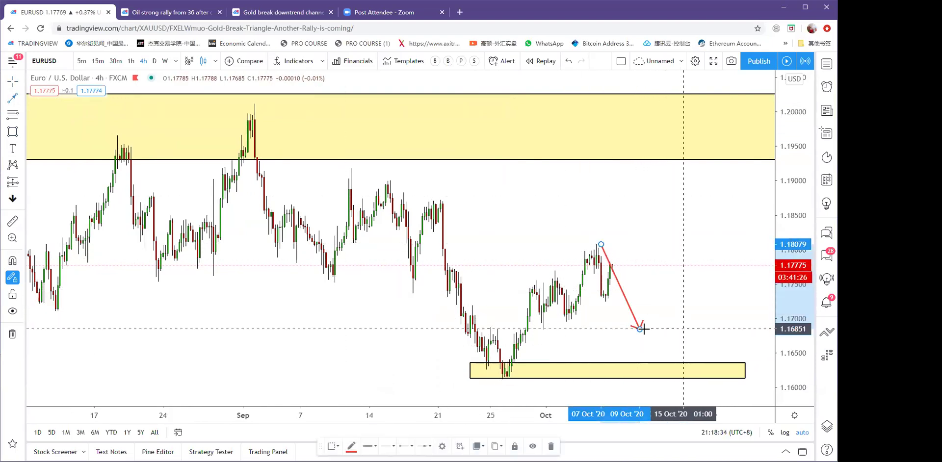
pyautogui.moveTo(639, 325)
pyautogui.mouseDown()
pyautogui.moveTo(735, 153)
pyautogui.moveTo(743, 160)
pyautogui.mouseUp()
pyautogui.press('Escape')
pyautogui.moveTo(606, 193); pyautogui.dragTo(587, 199)
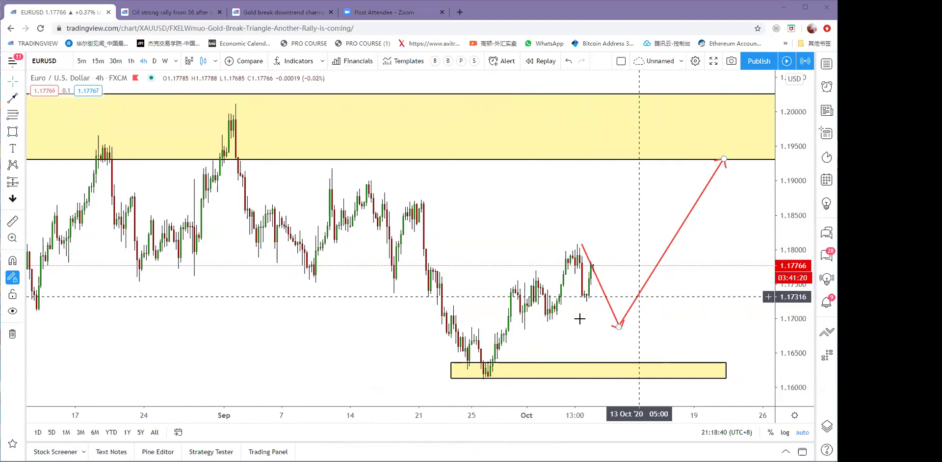
pyautogui.scroll(-4, 613, 225)
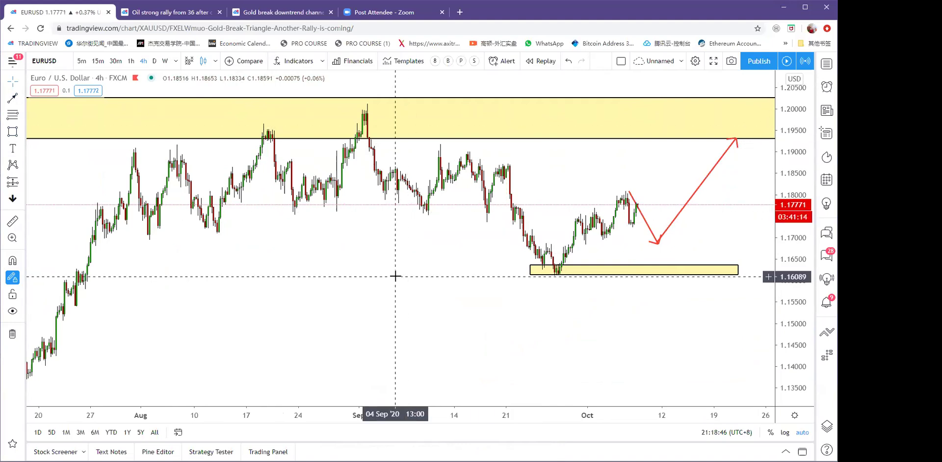
# Switch the chart to GBPUSD and remove its existing drawings.
pyautogui.write('GBPUSD')
pyautogui.press('Return')
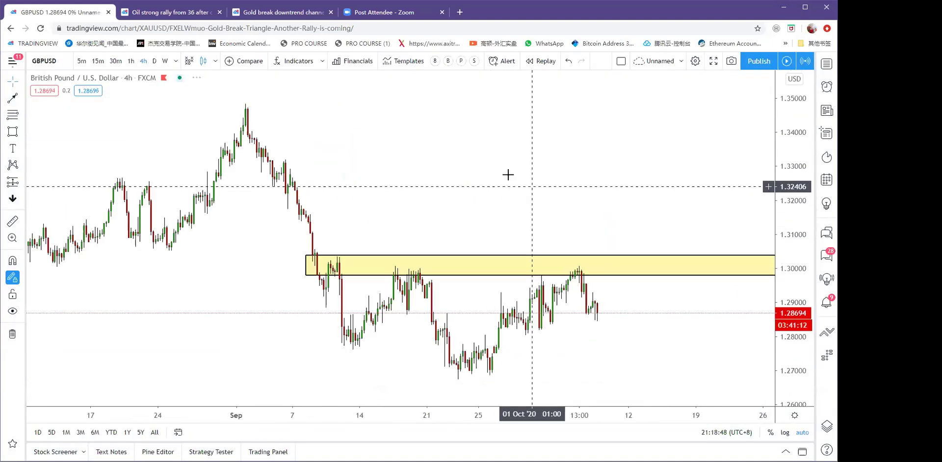
pyautogui.click(13, 333)
pyautogui.moveTo(319, 222); pyautogui.dragTo(204, 281)
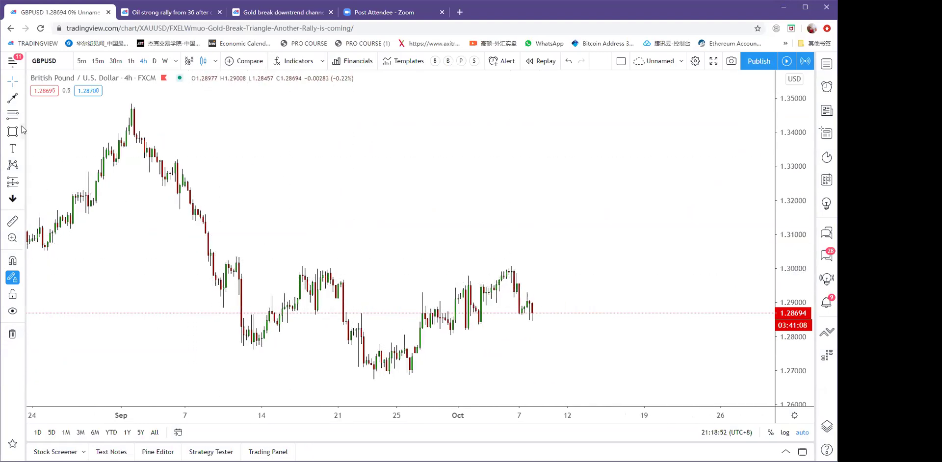
# Draw a resistance rectangle between about 1.300 and 1.305, and a support rectangle around the late-September lows between about 1.2685 and 1.2767.
pyautogui.moveTo(189, 252); pyautogui.dragTo(662, 267)
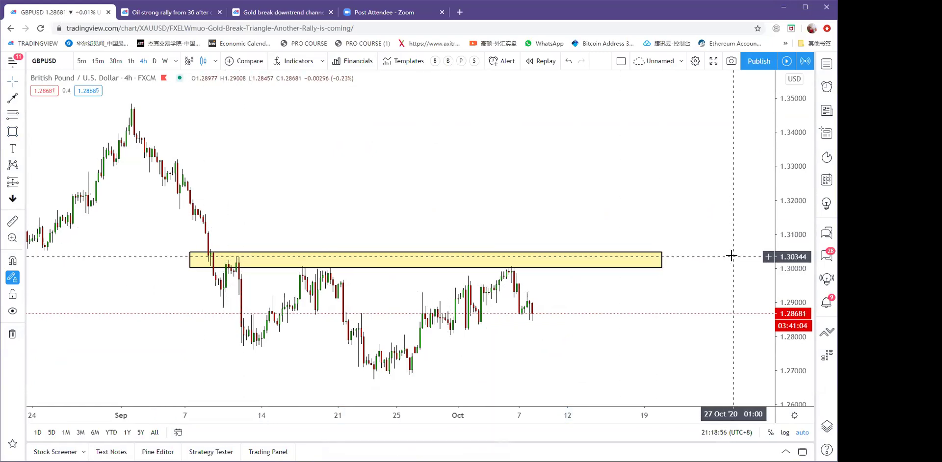
pyautogui.click(12, 132)
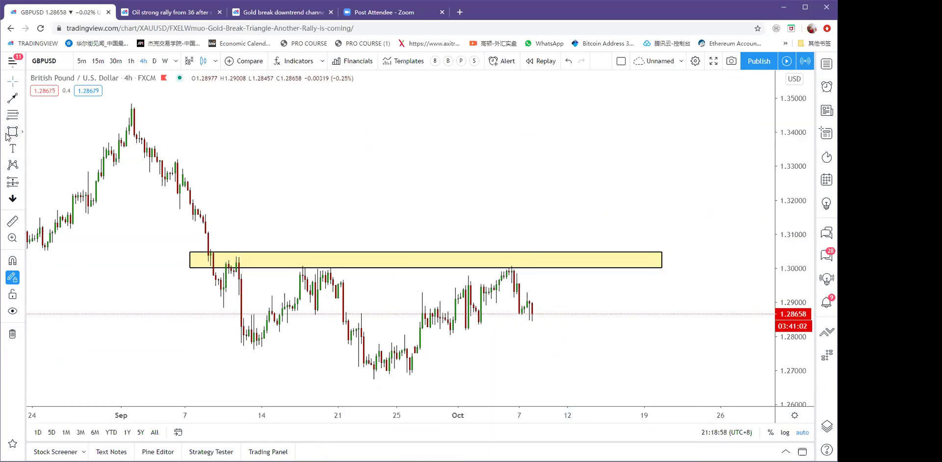
pyautogui.moveTo(322, 348)
pyautogui.mouseDown()
pyautogui.moveTo(741, 379)
pyautogui.moveTo(731, 376)
pyautogui.mouseUp()
pyautogui.click(471, 198)
pyautogui.scroll(-3, 462, 196)
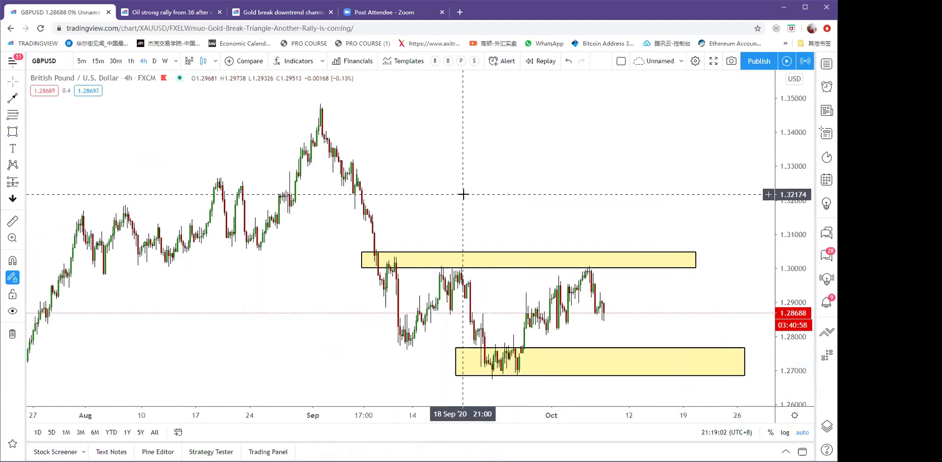
# Draw two arrows, falling from about 1.3015 to the support zone at about 1.2763 and rising to about 1.299 on 15 October.
pyautogui.moveTo(463, 195); pyautogui.dragTo(405, 181)
pyautogui.scroll(2, 406, 181)
pyautogui.click(12, 98)
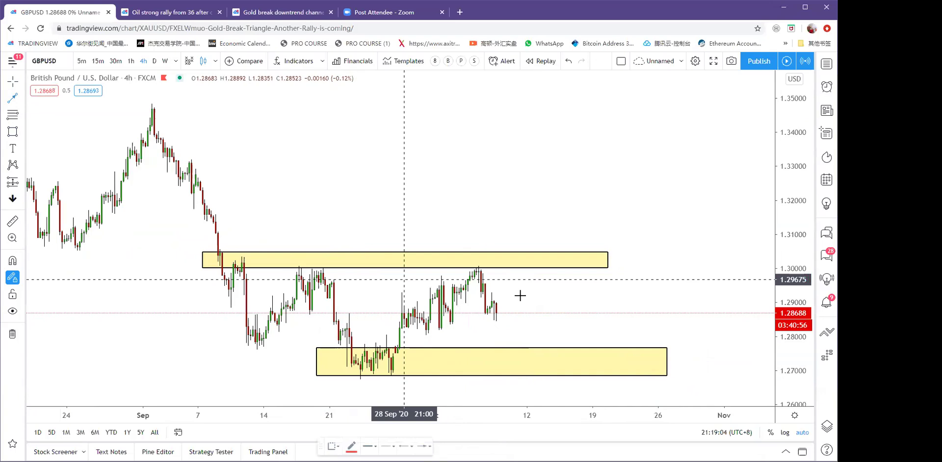
pyautogui.moveTo(478, 263)
pyautogui.mouseDown()
pyautogui.moveTo(521, 348)
pyautogui.moveTo(571, 269)
pyautogui.mouseUp()
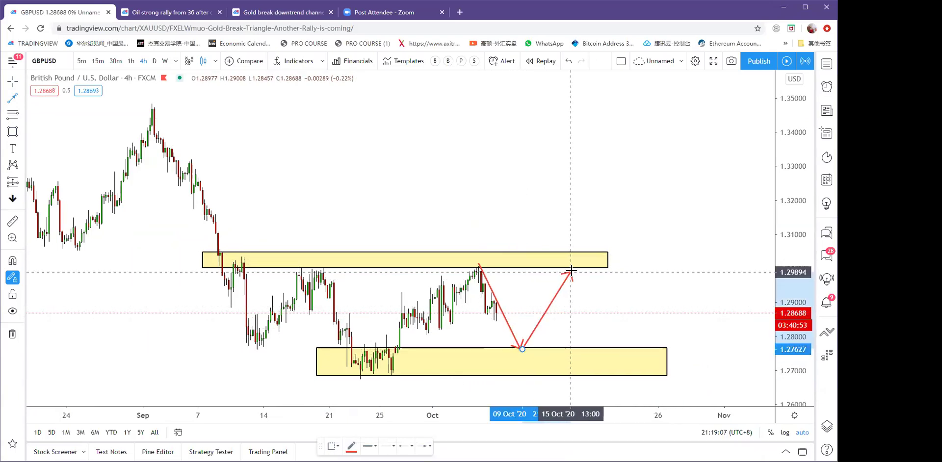
pyautogui.click(540, 208)
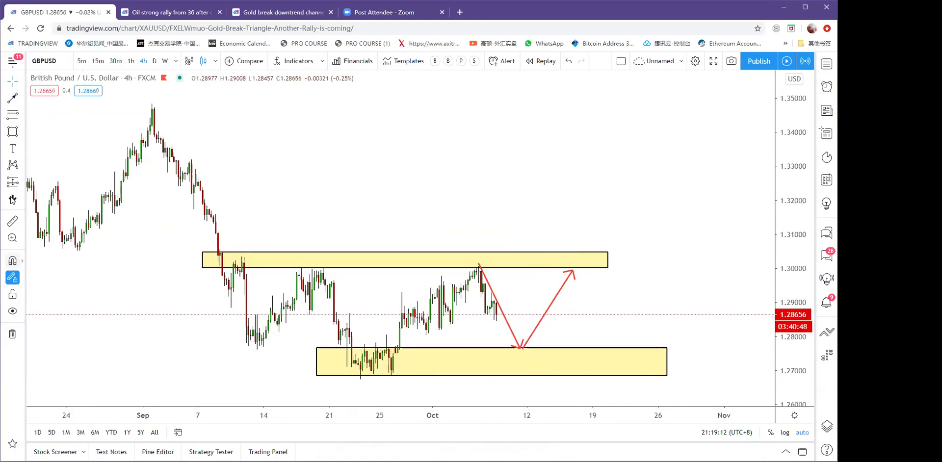
# Clear the zones and arrows, and draw an inverted Head and Shoulders pattern with a neckline near 1.301 and the head at about 1.2662.
pyautogui.click(22, 166)
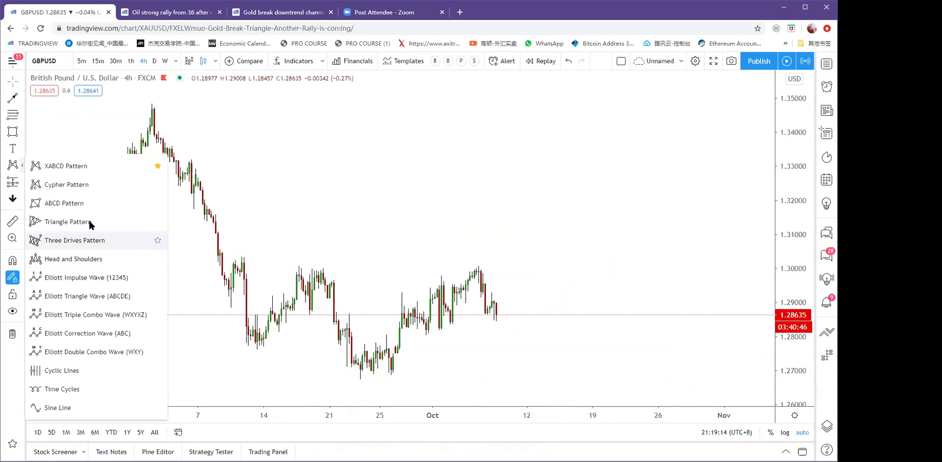
pyautogui.click(74, 259)
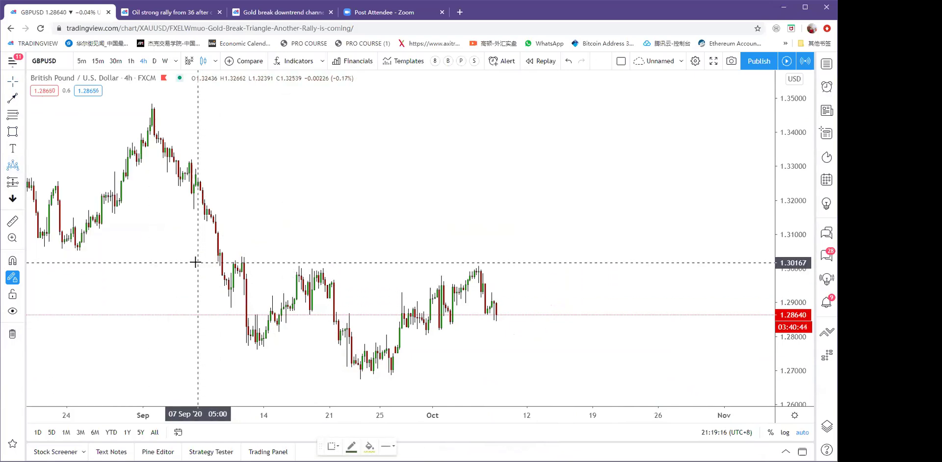
pyautogui.click(195, 262)
pyautogui.click(257, 351)
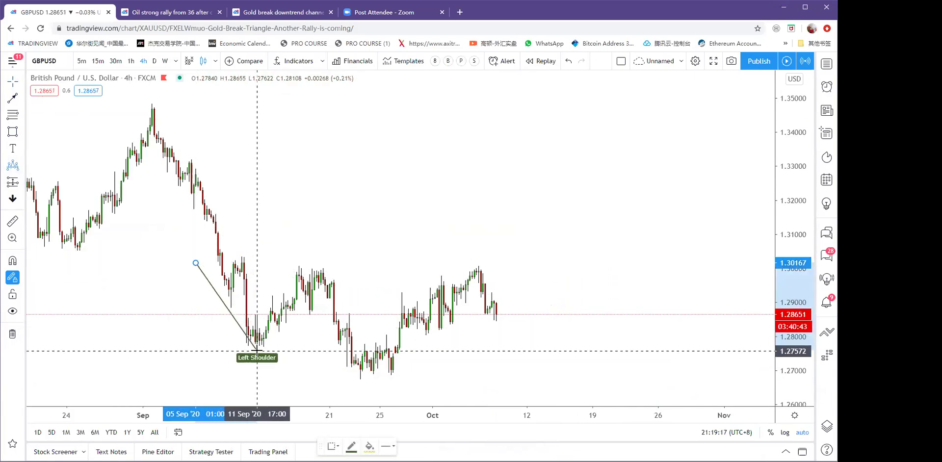
pyautogui.click(323, 264)
pyautogui.click(370, 384)
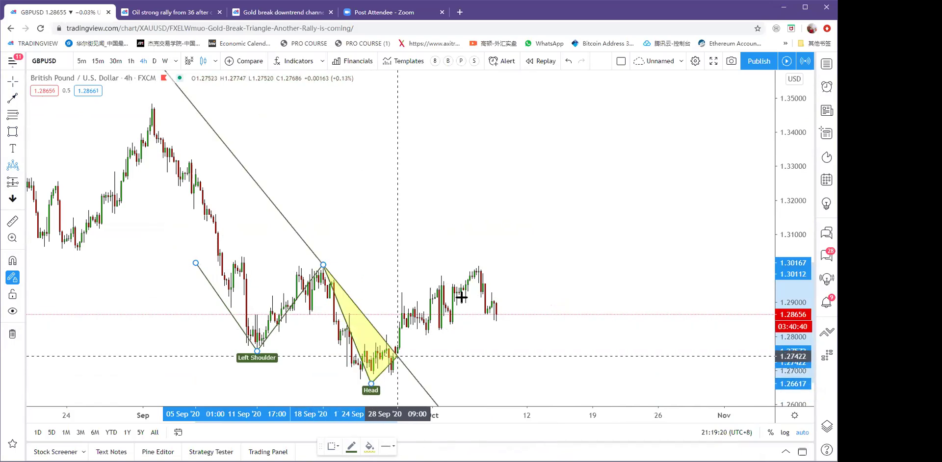
pyautogui.click(479, 268)
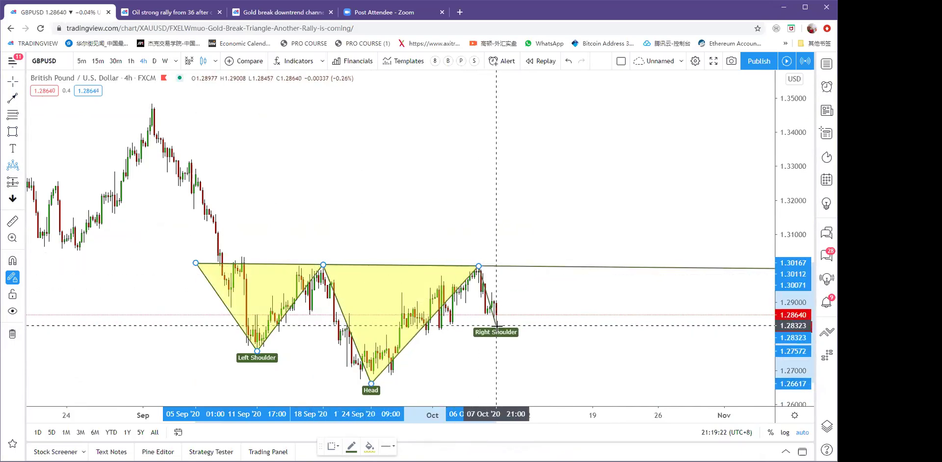
pyautogui.click(512, 337)
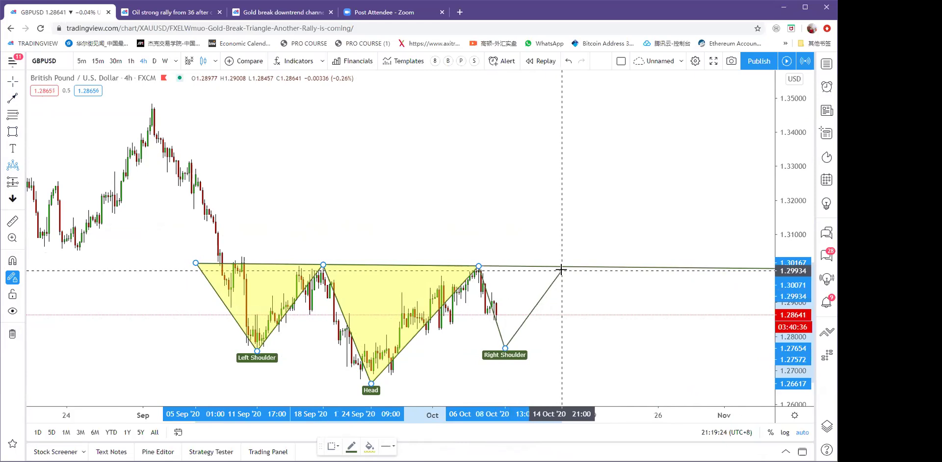
pyautogui.click(566, 266)
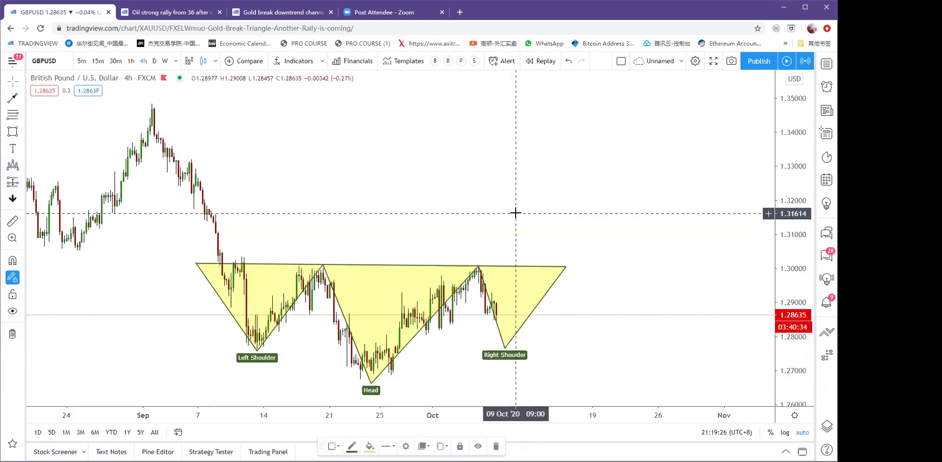
# Draw an arrow rising from the end of the neckline at about 1.3009 to about 1.331.
pyautogui.scroll(-3, 515, 212)
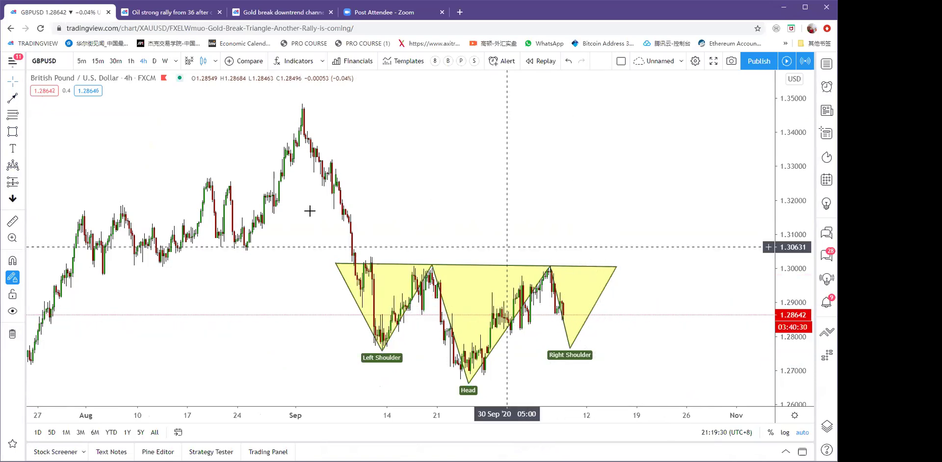
pyautogui.click(10, 98)
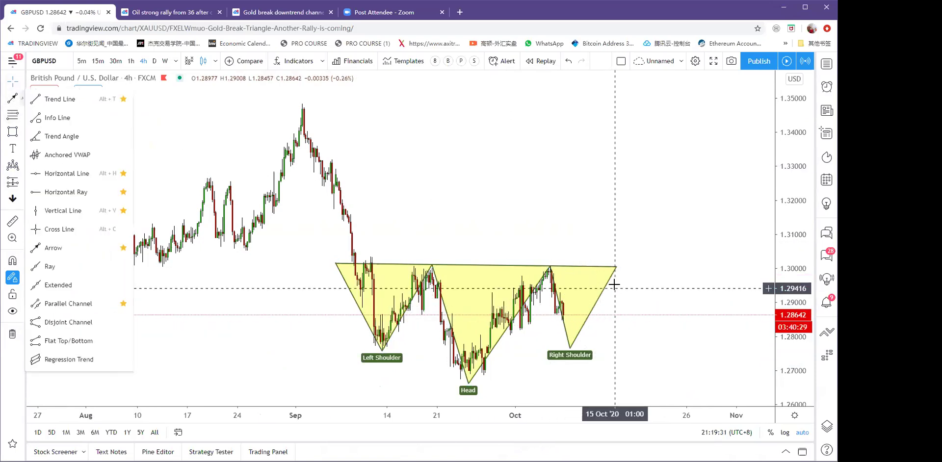
pyautogui.click(59, 244)
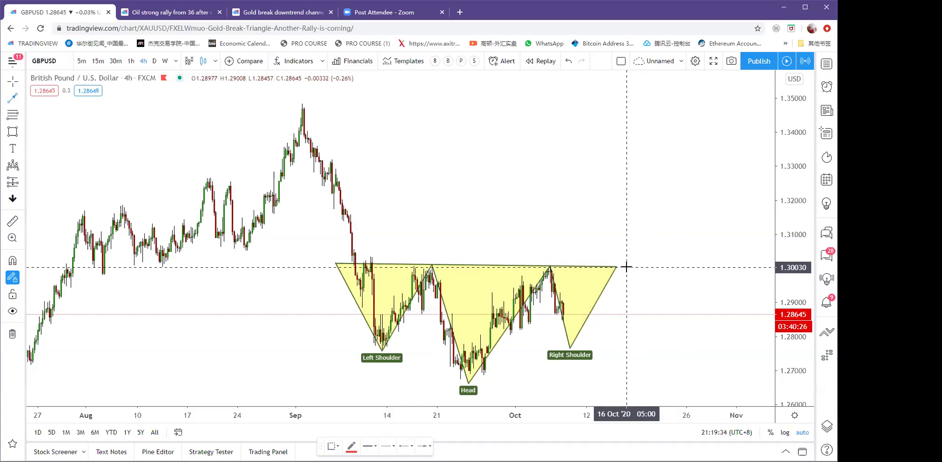
pyautogui.moveTo(624, 265)
pyautogui.mouseDown()
pyautogui.moveTo(654, 211)
pyautogui.moveTo(663, 162)
pyautogui.mouseUp()
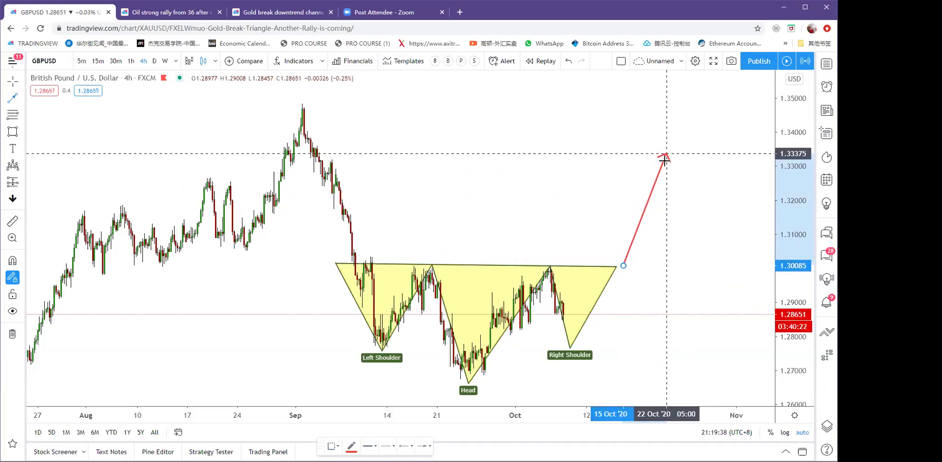
pyautogui.press('Escape')
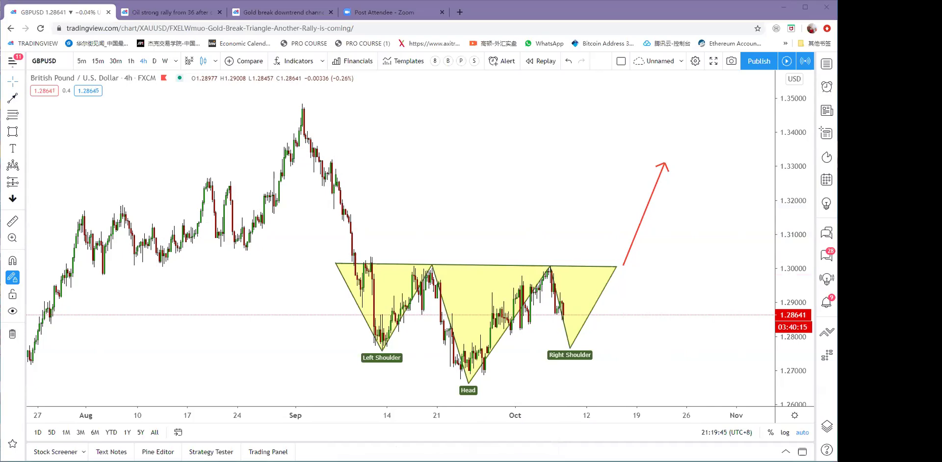
# Draw a horizontal ray along the pattern's neckline at about 1.301.
pyautogui.click(20, 101)
pyautogui.click(64, 187)
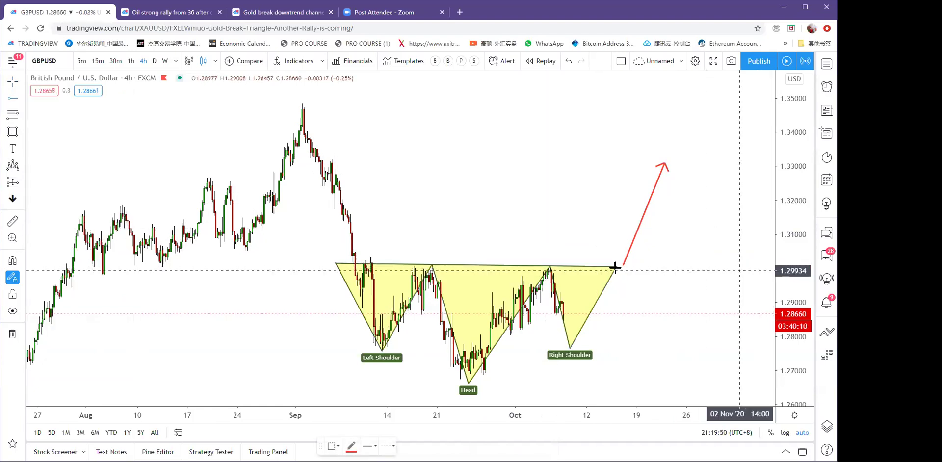
pyautogui.click(351, 265)
pyautogui.moveTo(492, 205); pyautogui.dragTo(508, 204)
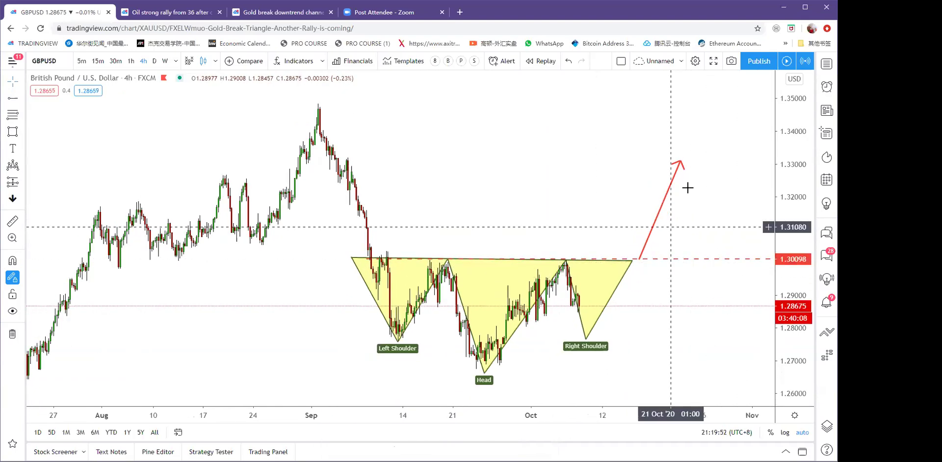
# Shorten the breakout arrow to about 1.3098, and add arrows falling back to the neckline on 22 October and rising to about 1.329.
pyautogui.moveTo(680, 160)
pyautogui.mouseDown()
pyautogui.moveTo(617, 290)
pyautogui.moveTo(651, 230)
pyautogui.mouseUp()
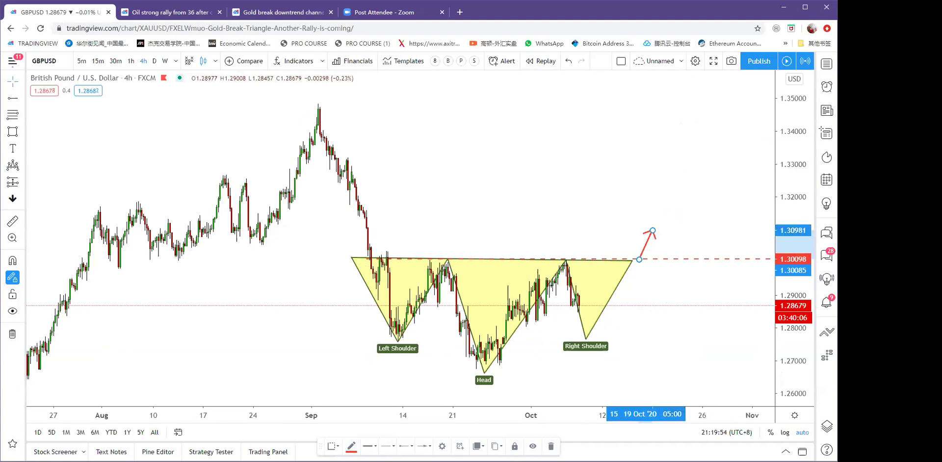
pyautogui.click(22, 100)
pyautogui.click(98, 248)
pyautogui.click(656, 230)
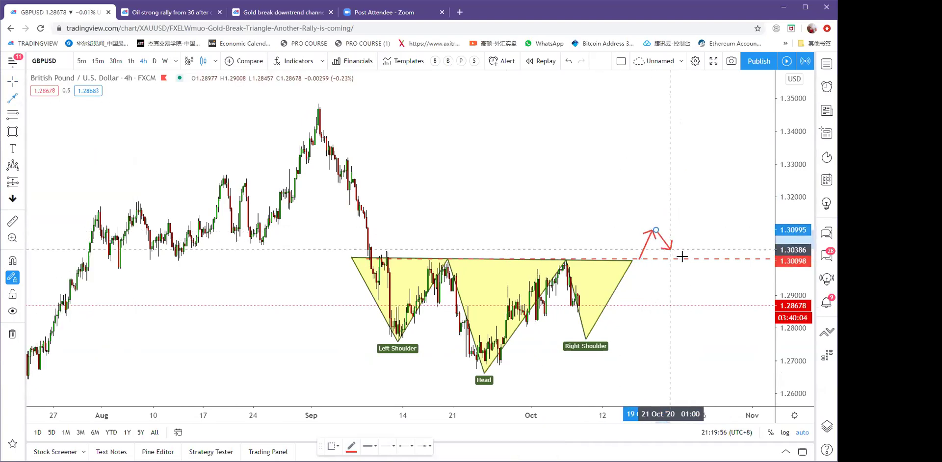
pyautogui.click(680, 258)
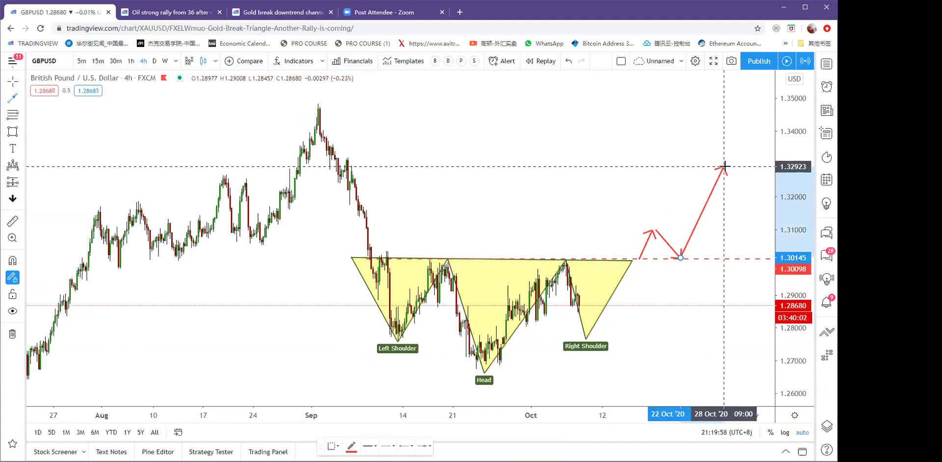
pyautogui.click(725, 166)
pyautogui.click(616, 168)
# Draw an ellipse around the final rising arrow, between about 1.301 and 1.3294.
pyautogui.moveTo(677, 170); pyautogui.dragTo(625, 171)
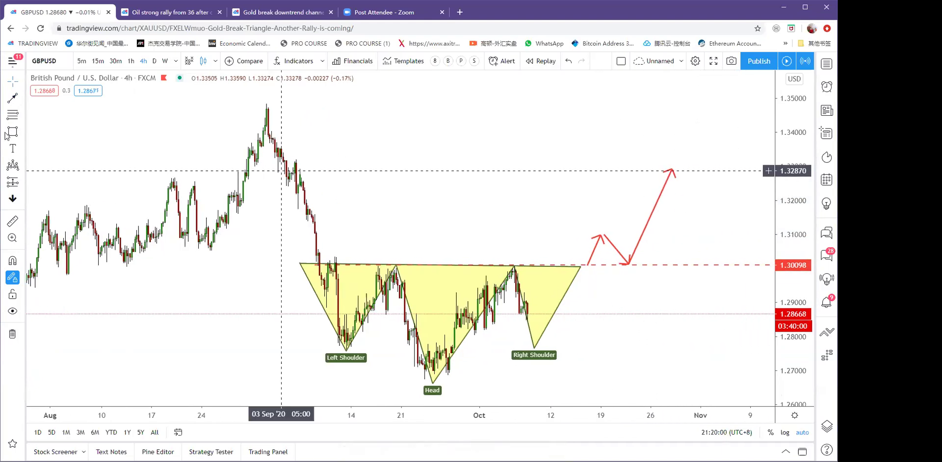
pyautogui.click(23, 131)
pyautogui.click(54, 207)
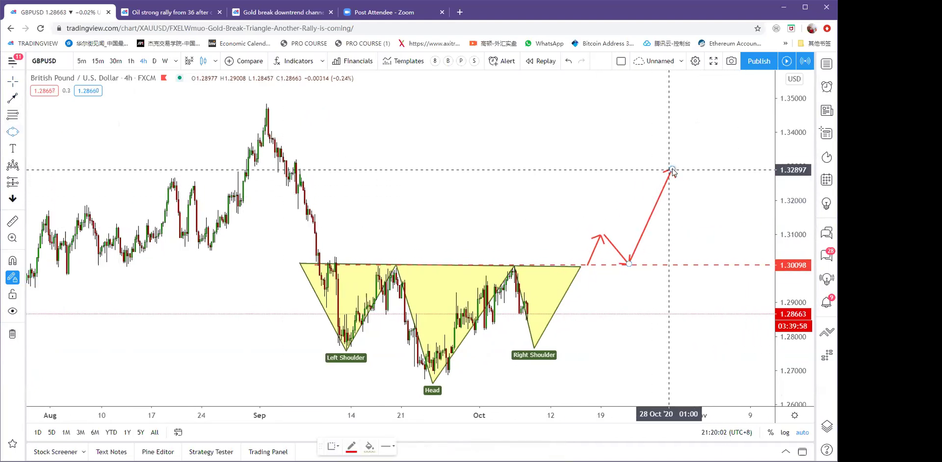
pyautogui.click(672, 169)
pyautogui.click(665, 265)
pyautogui.click(698, 219)
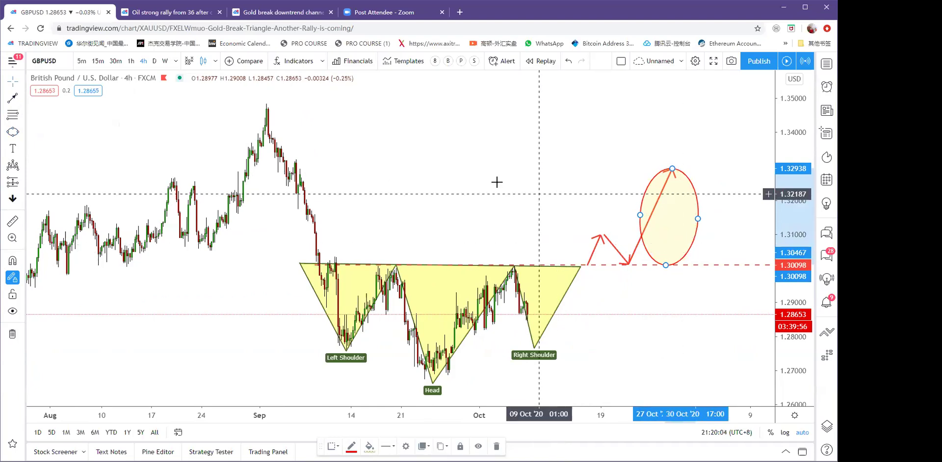
pyautogui.click(497, 182)
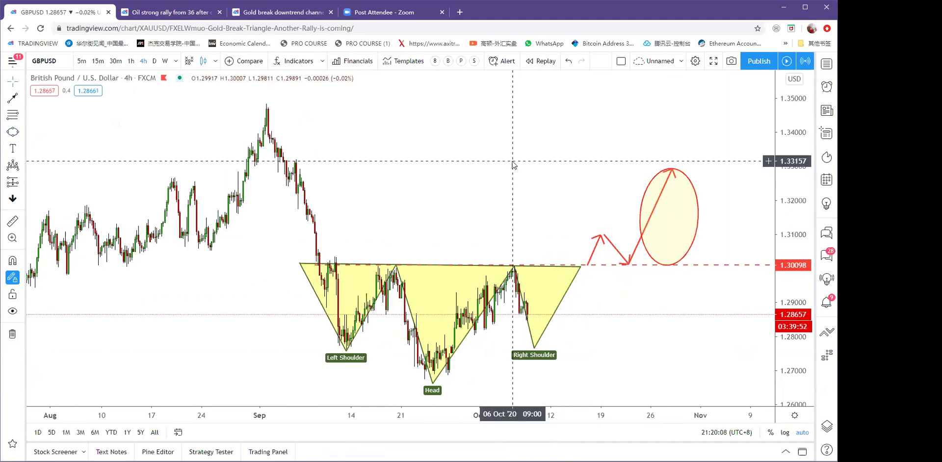
# Switch the chart to Bitcoin, using Kraken's XBTUSDT symbol, and set it to daily.
pyautogui.write('BTCUSD')
pyautogui.press('Return')
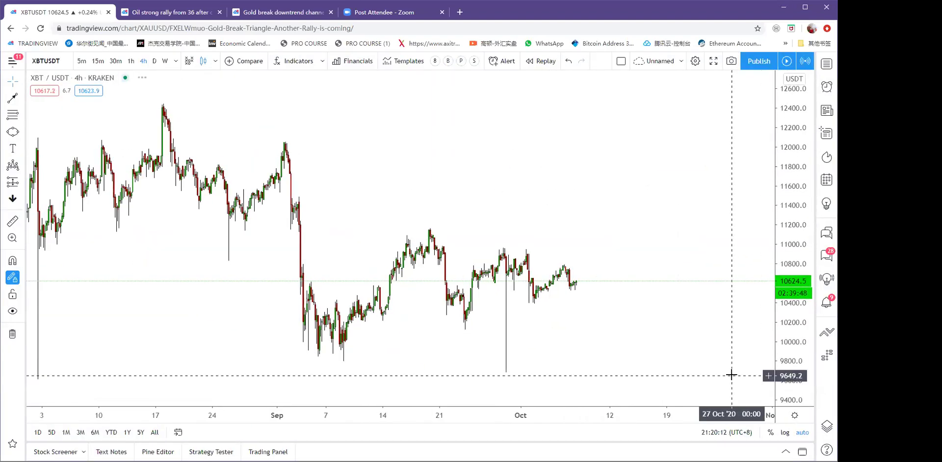
pyautogui.click(154, 60)
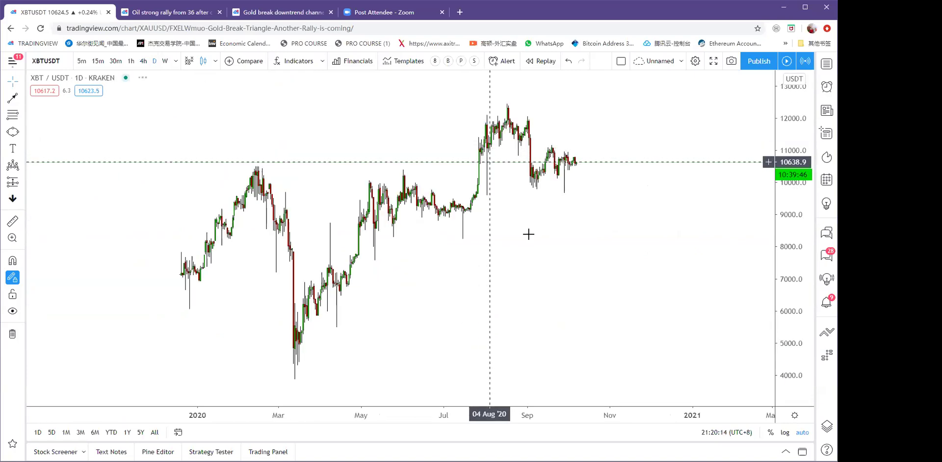
# Switch the chart to Bitcoin / TetherUS from Binance using the symbol BTCUSDT.
pyautogui.scroll(2, 529, 234)
pyautogui.write('BTCUDT')
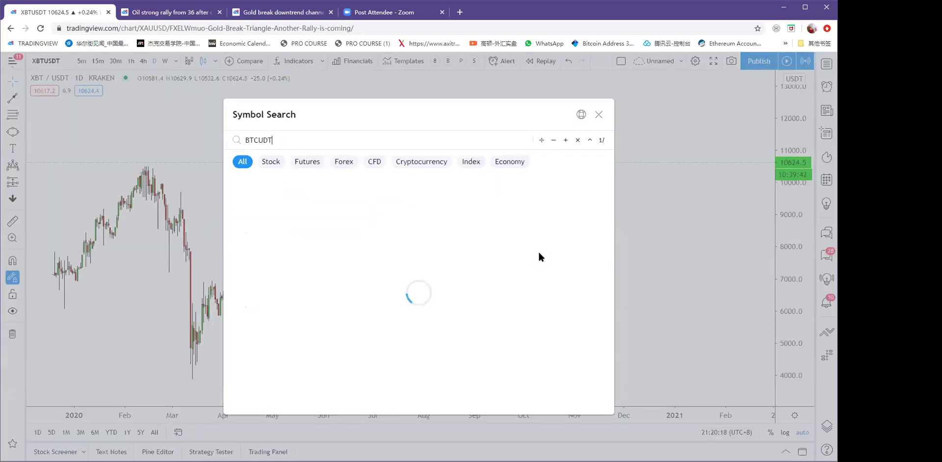
pyautogui.write('S')
pyautogui.press('BackSpace')
pyautogui.press('BackSpace')
pyautogui.write('SDT')
pyautogui.click(500, 196)
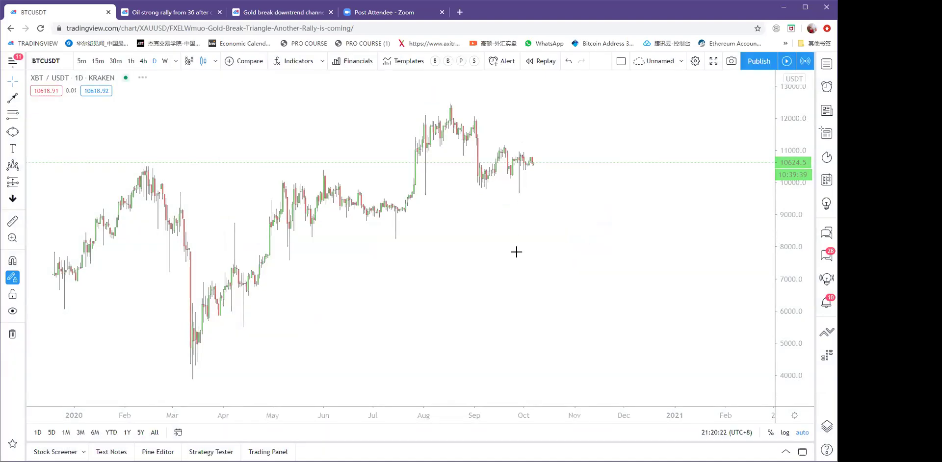
# Draw a rectangle marking the support zone from 21 July to late November, between about 9,464 and 9,980.
pyautogui.scroll(4, 540, 245)
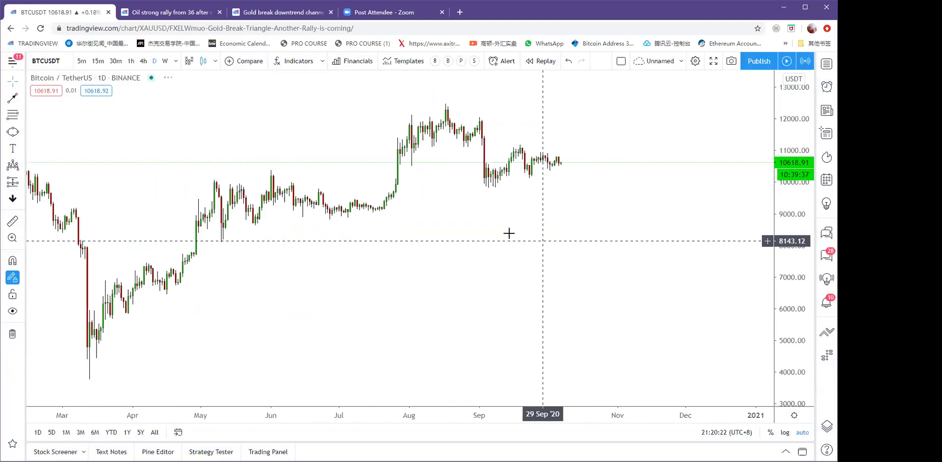
pyautogui.click(21, 138)
pyautogui.click(62, 168)
pyautogui.scroll(-3, 382, 187)
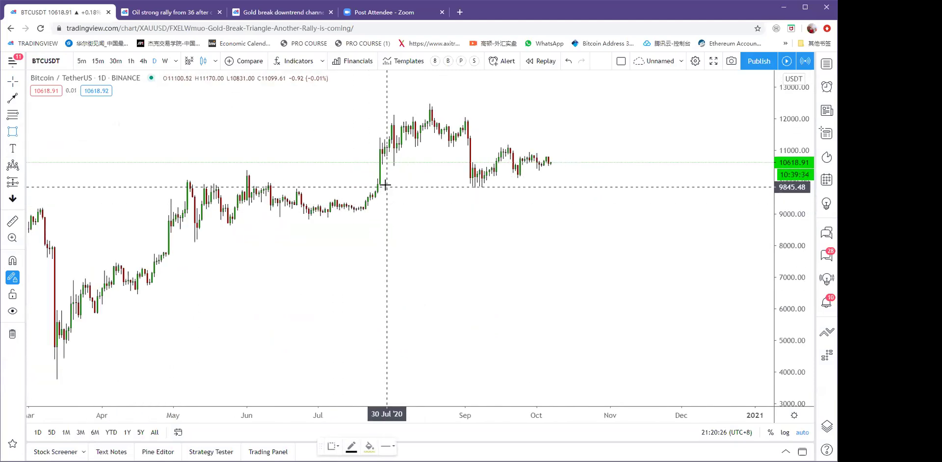
pyautogui.click(366, 183)
pyautogui.click(658, 199)
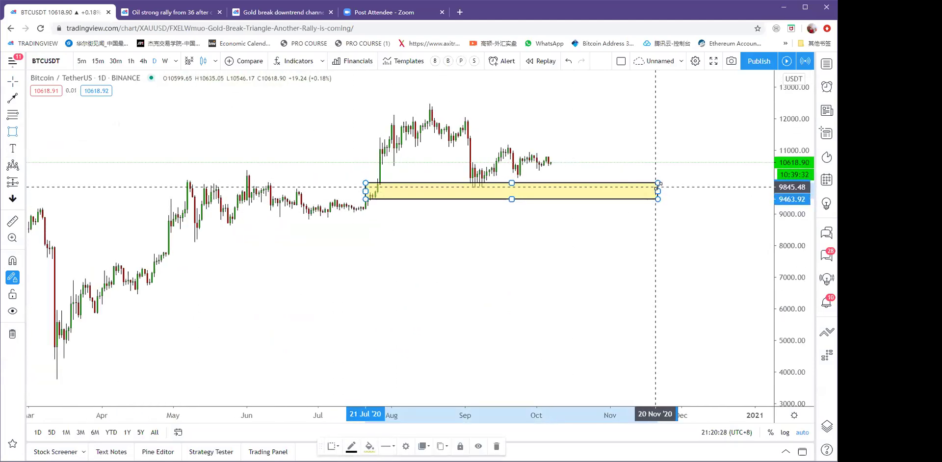
pyautogui.click(492, 252)
# Trace the swings from the mid-August high with connected arrows to about 9,785, 11,255, 10,119 and 10,950.
pyautogui.scroll(2, 492, 252)
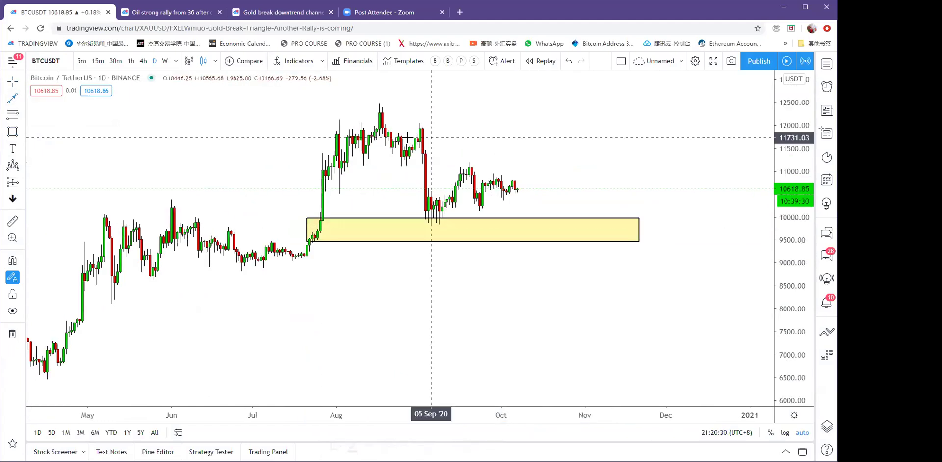
pyautogui.click(379, 112)
pyautogui.click(433, 227)
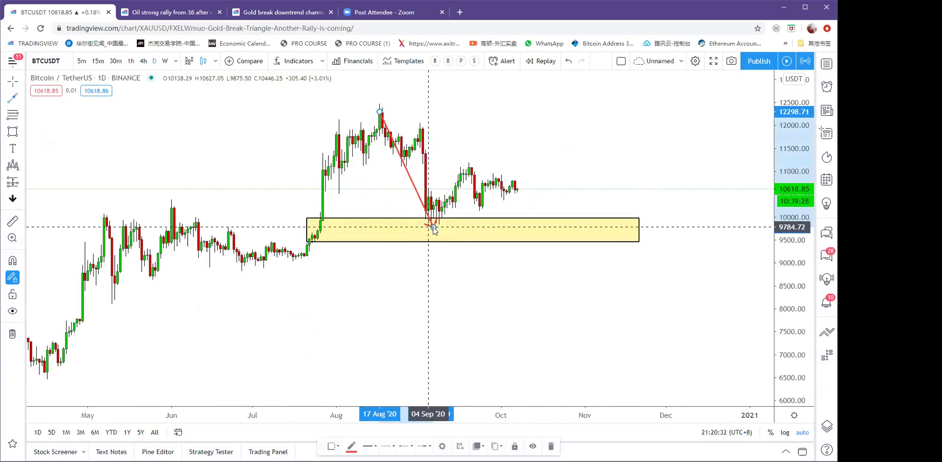
pyautogui.click(466, 160)
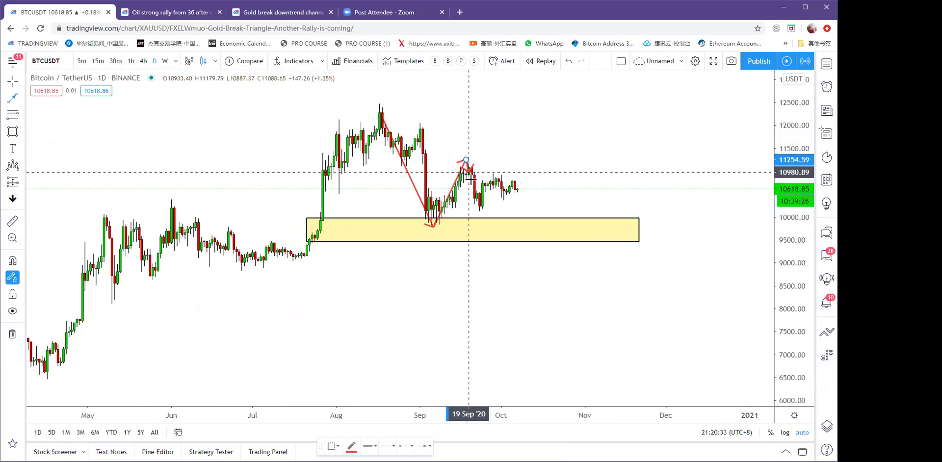
pyautogui.click(480, 211)
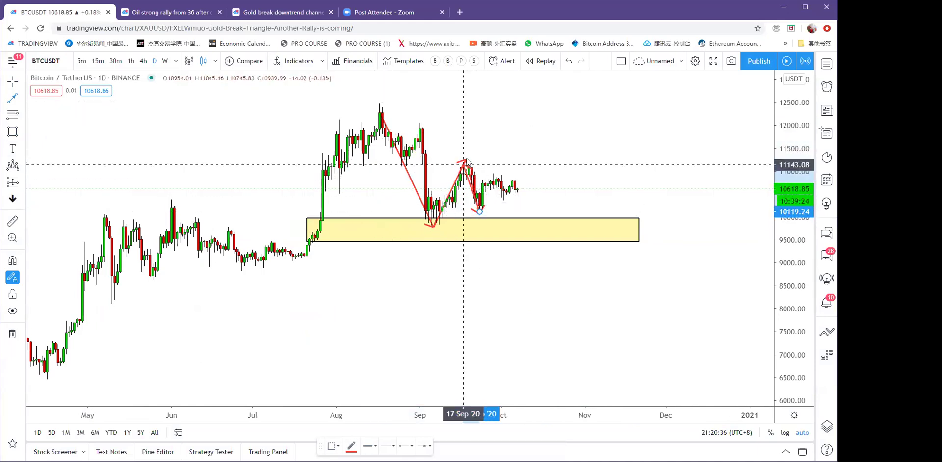
pyautogui.doubleClick(512, 173)
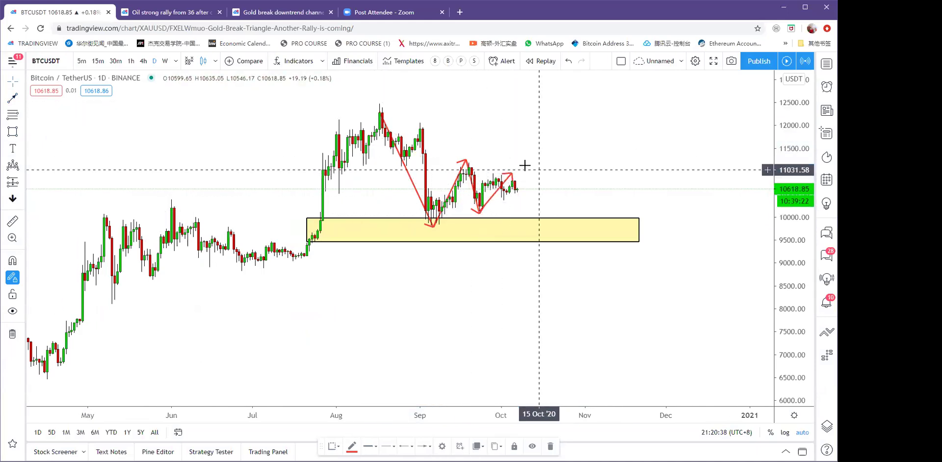
# Draw a descending trend line over the highs from about 12,510 on 16 August to about 9,870 in mid-November.
pyautogui.click(13, 98)
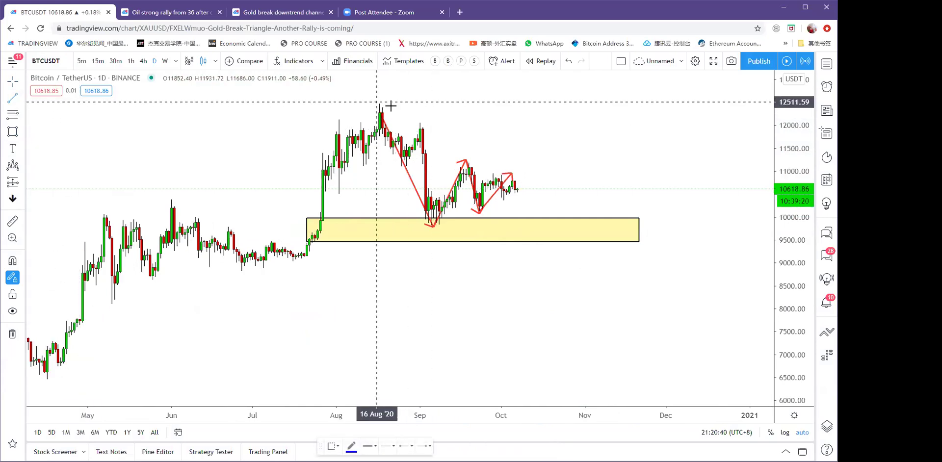
pyautogui.click(377, 102)
pyautogui.click(617, 224)
pyautogui.click(406, 143)
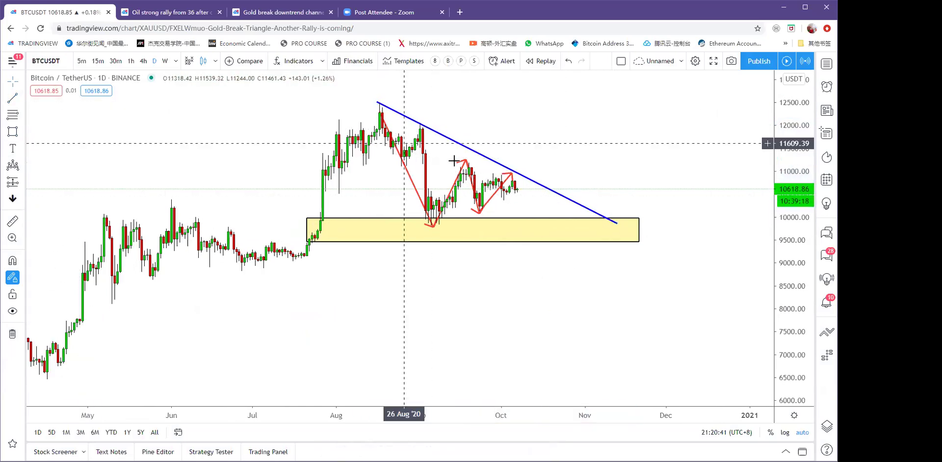
# Draw a breakout arrow rising from about 10,119 on 12 October to about 12,880 on 13 November.
pyautogui.click(23, 100)
pyautogui.click(76, 249)
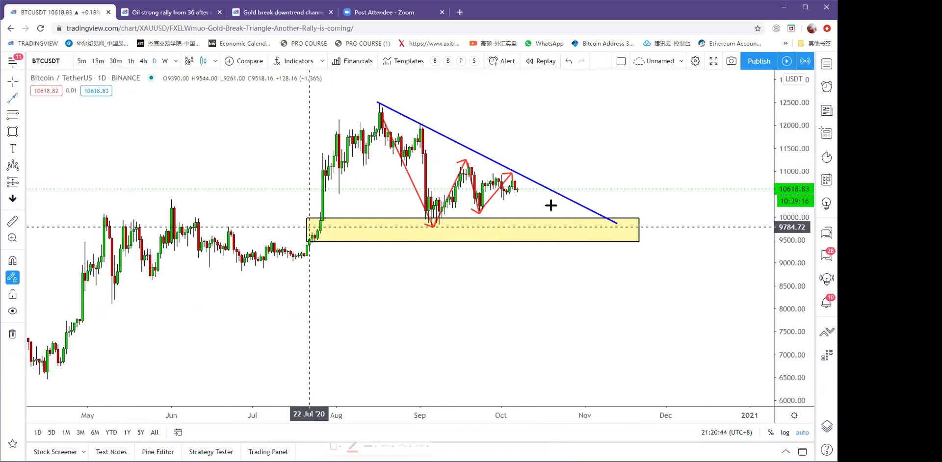
pyautogui.click(530, 211)
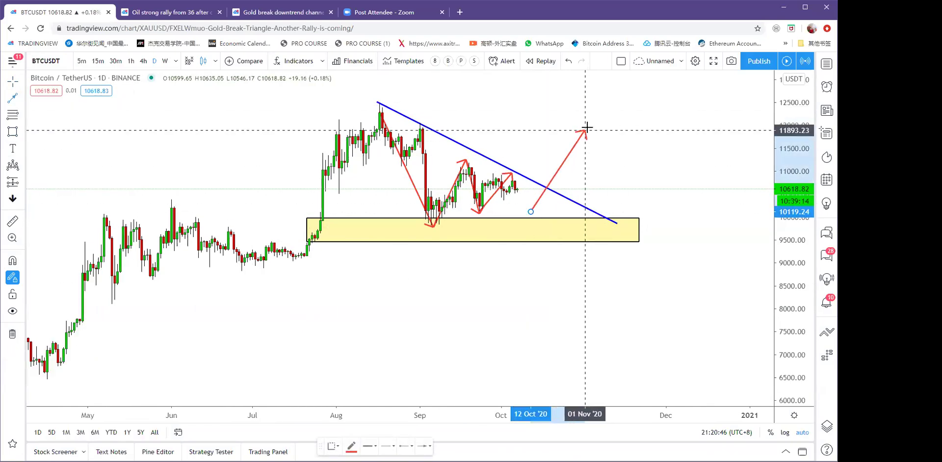
pyautogui.click(617, 85)
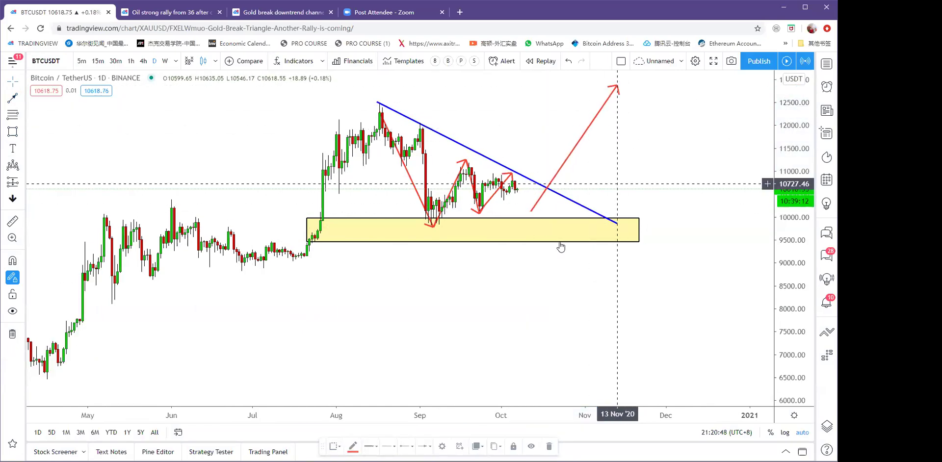
pyautogui.click(615, 223)
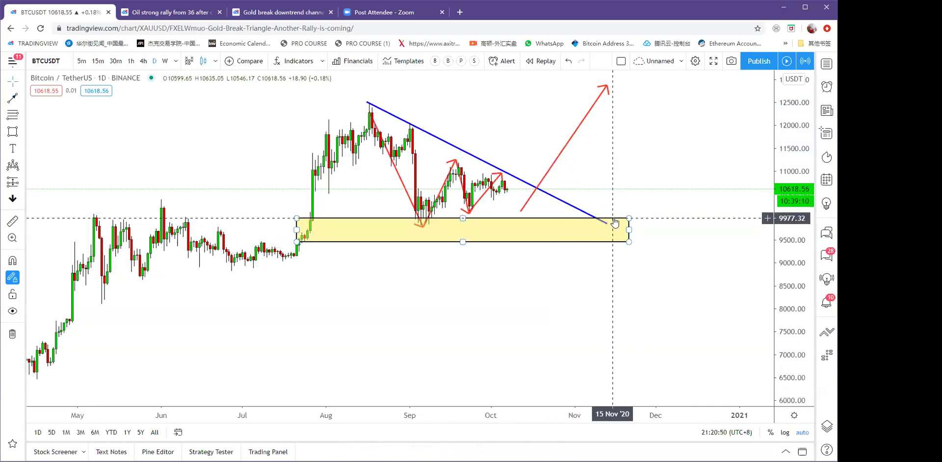
pyautogui.click(342, 233)
# Draw an arrow along the rally from the March low near 3,870 to about 10,550 in late May.
pyautogui.scroll(-4, 343, 233)
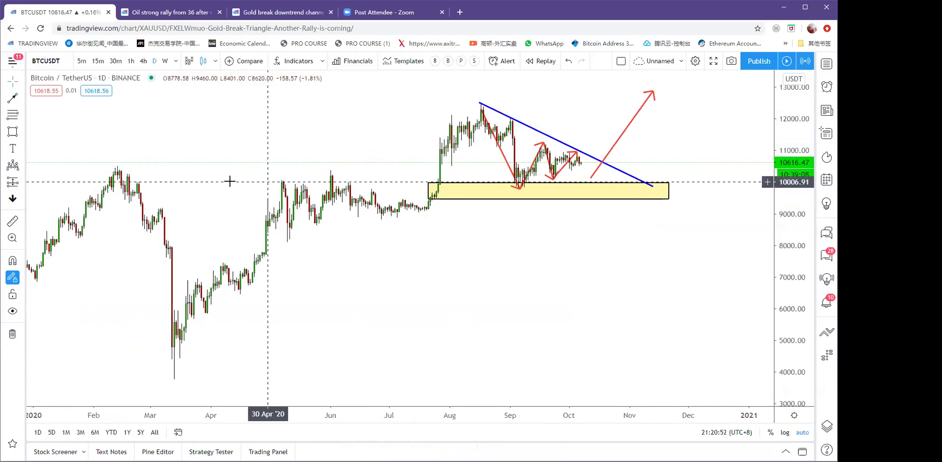
pyautogui.scroll(-3, 321, 260)
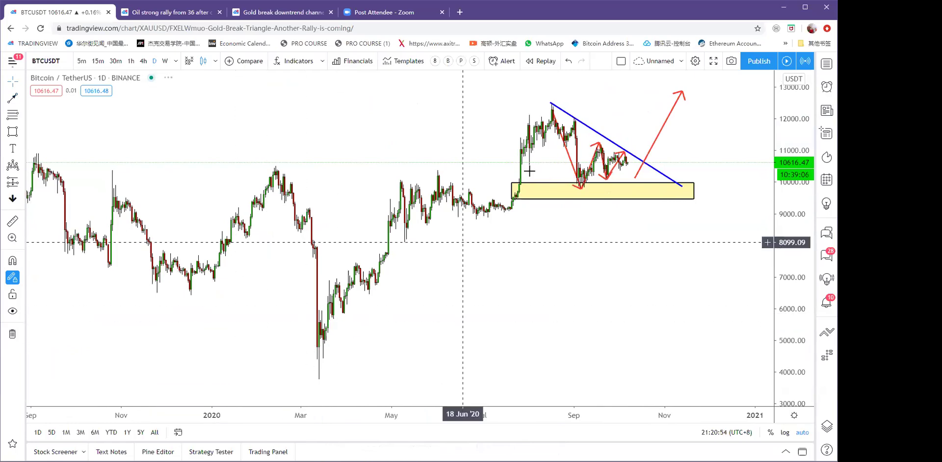
pyautogui.scroll(3, 201, 368)
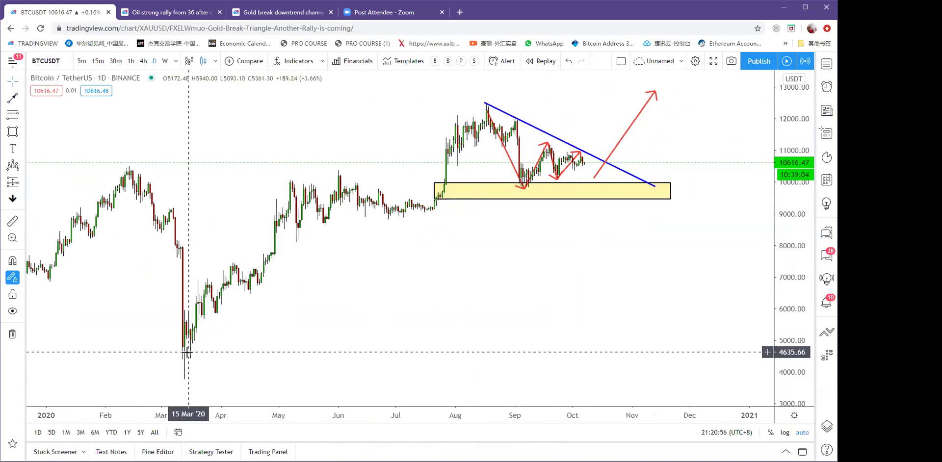
pyautogui.click(13, 98)
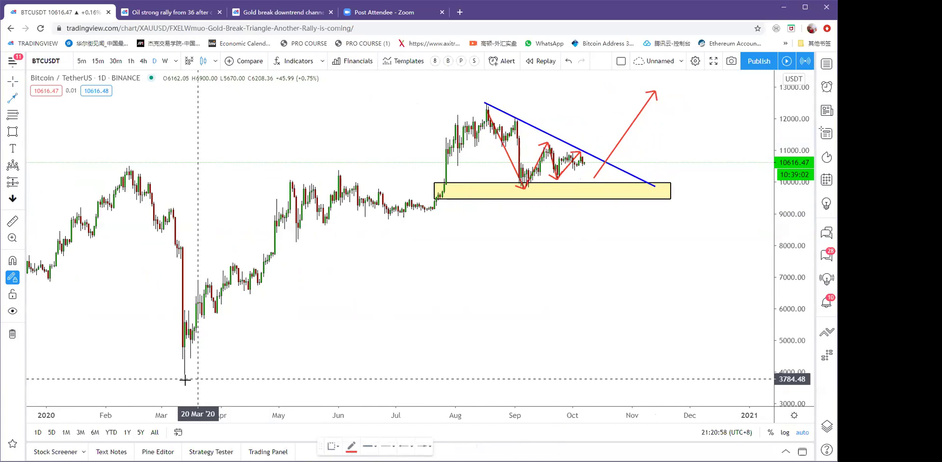
pyautogui.click(182, 376)
pyautogui.click(329, 165)
# Outline the May–July consolidation with a descending upper trend line and a lower trend line rising from 10 May to about 8,892.
pyautogui.click(21, 98)
pyautogui.click(56, 97)
pyautogui.click(328, 163)
pyautogui.click(436, 207)
pyautogui.click(448, 218)
# Draw a steep trend line along the rally from about 8,642 on 19 July to about 12,619 on 18 August.
pyautogui.click(20, 98)
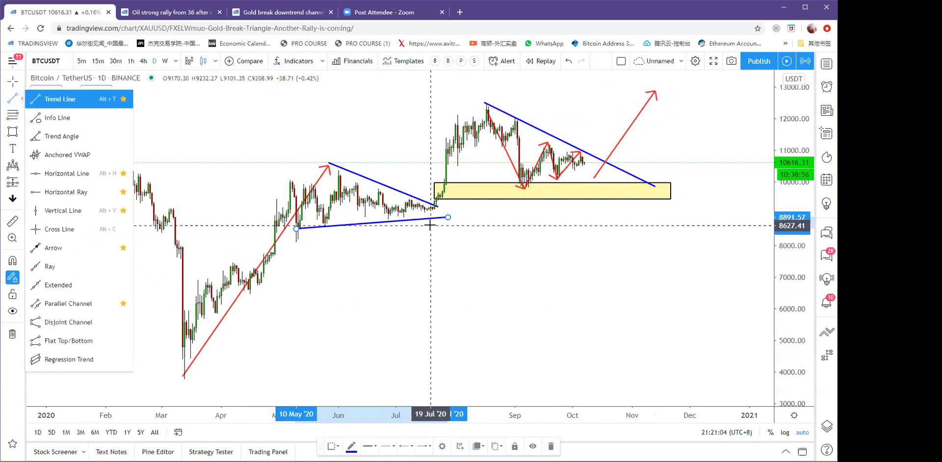
pyautogui.click(57, 97)
pyautogui.click(431, 225)
pyautogui.click(488, 99)
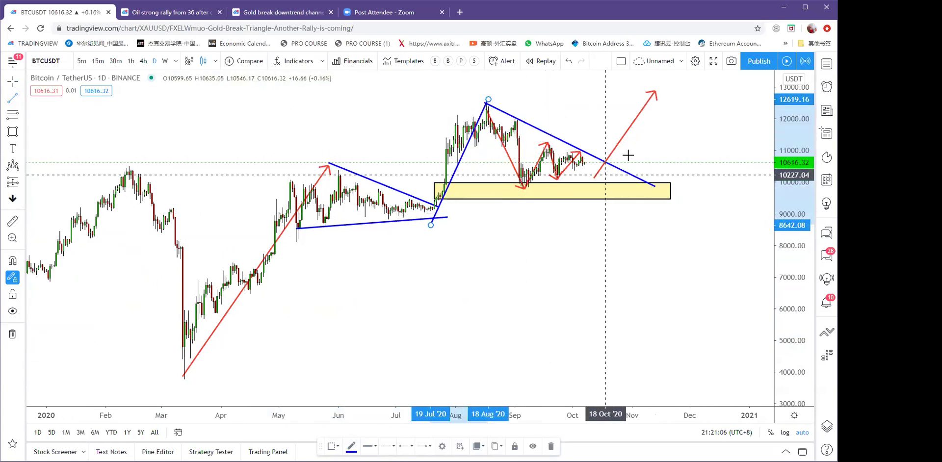
pyautogui.rightClick(584, 254)
# Extend the tip of the projected breakout arrow to about 13,150.
pyautogui.scroll(-3, 680, 164)
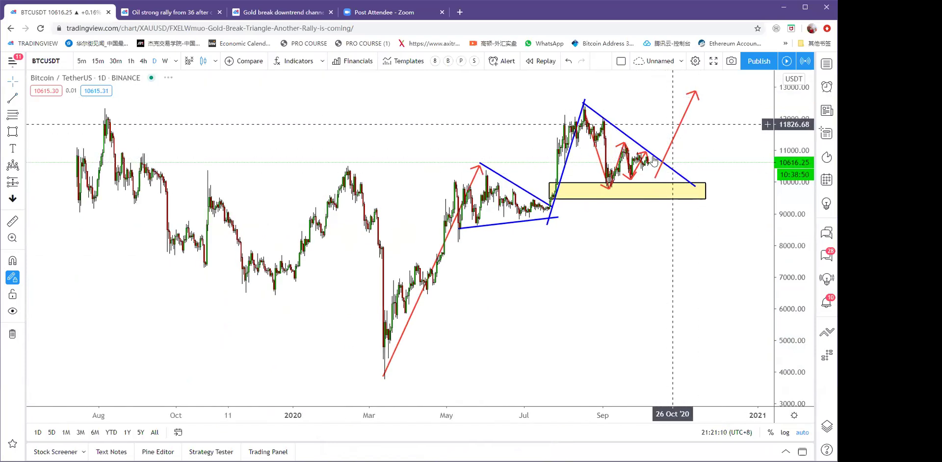
pyautogui.scroll(-5, 314, 148)
pyautogui.scroll(1, 753, 134)
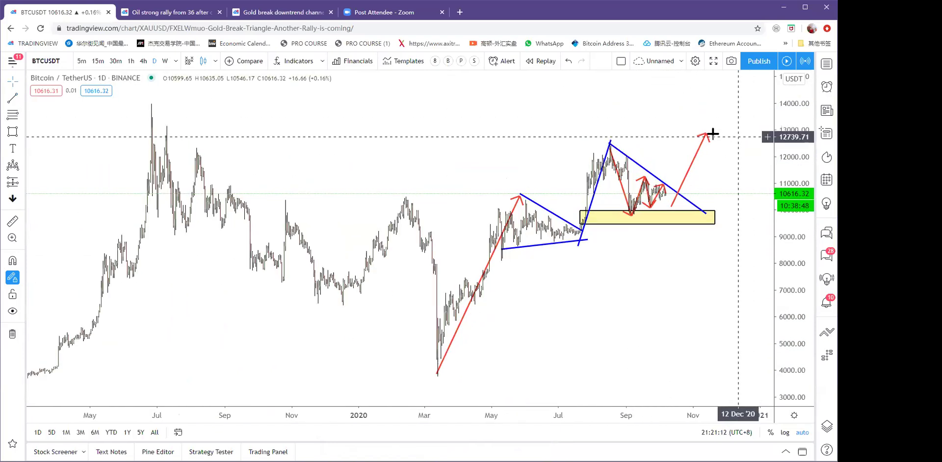
pyautogui.moveTo(707, 134); pyautogui.dragTo(720, 125)
pyautogui.click(485, 128)
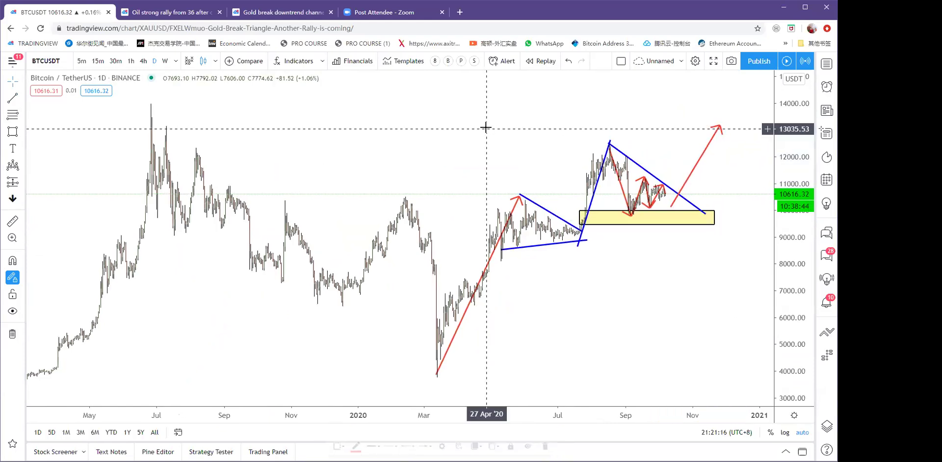
# Switch the chart to USDCAD.
pyautogui.scroll(3, 477, 141)
pyautogui.scroll(-4, 478, 141)
pyautogui.scroll(1, 434, 159)
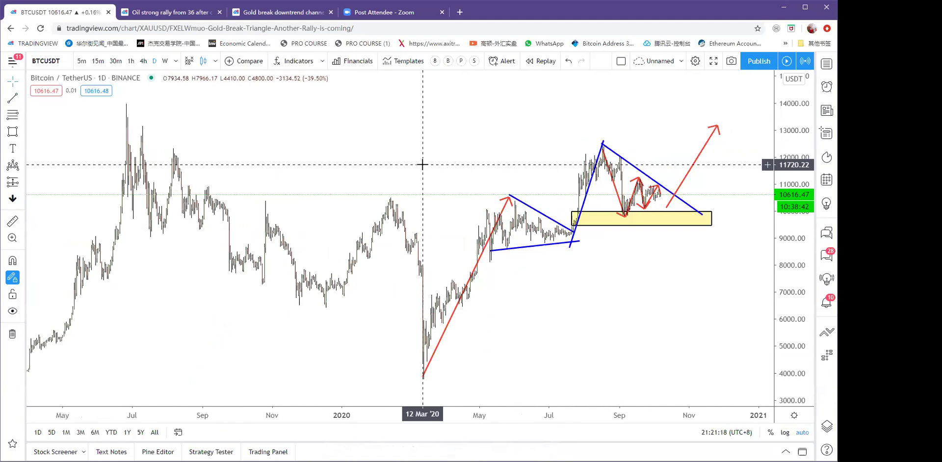
pyautogui.write('usdcad')
pyautogui.press('Return')
# Draw a rectangle marking the resistance zone from 21 September to early December, between about 1.3349 and 1.3422.
pyautogui.scroll(3, 569, 214)
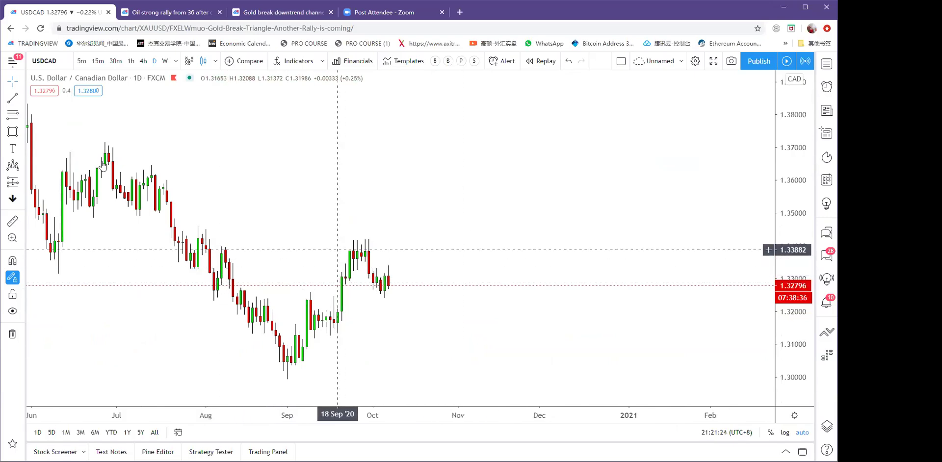
pyautogui.click(13, 131)
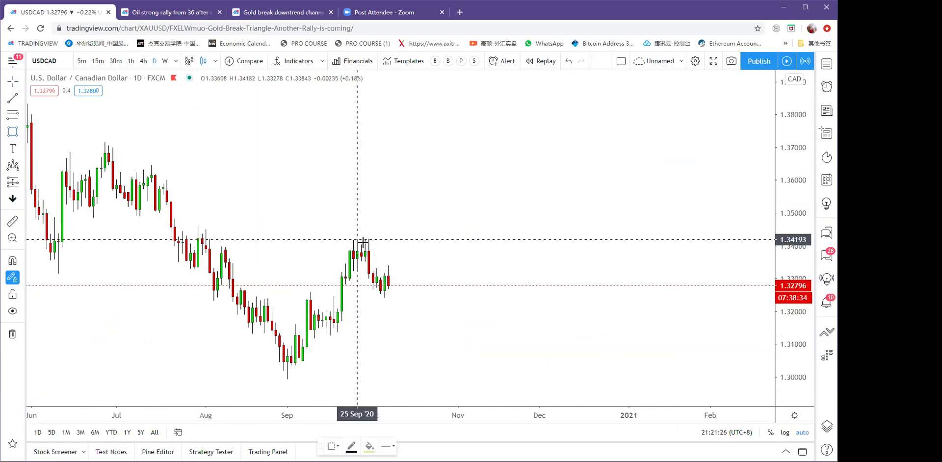
pyautogui.click(342, 239)
pyautogui.click(563, 263)
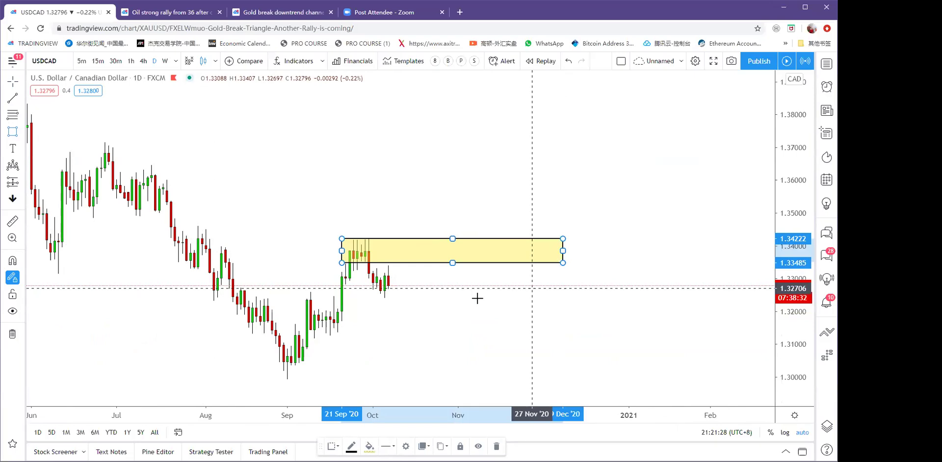
pyautogui.click(452, 300)
# Draw a rectangle marking the support zone from 31 August to 29 December, between about 1.2975 and 1.3093.
pyautogui.moveTo(319, 318); pyautogui.dragTo(446, 324)
pyautogui.scroll(1, 455, 297)
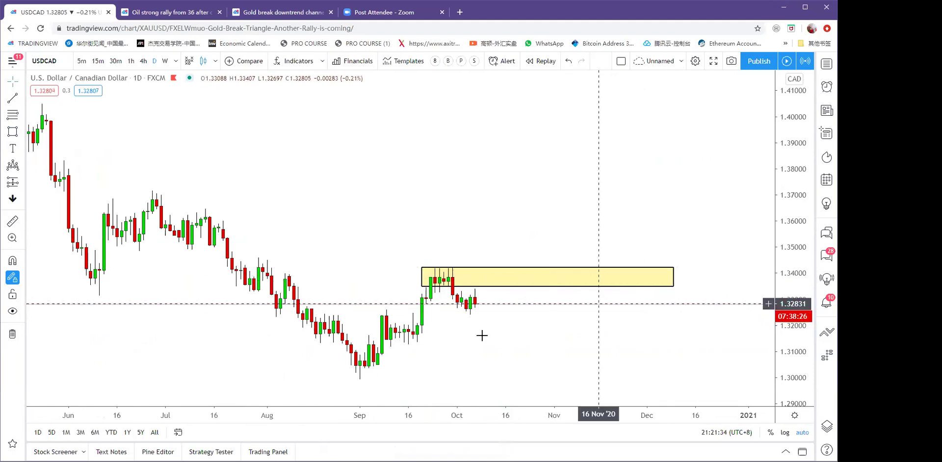
pyautogui.click(13, 131)
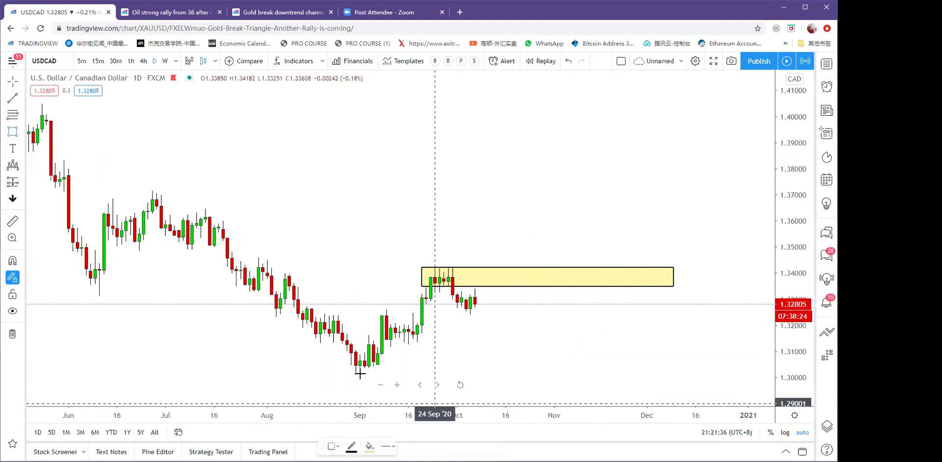
pyautogui.moveTo(355, 354); pyautogui.dragTo(736, 384)
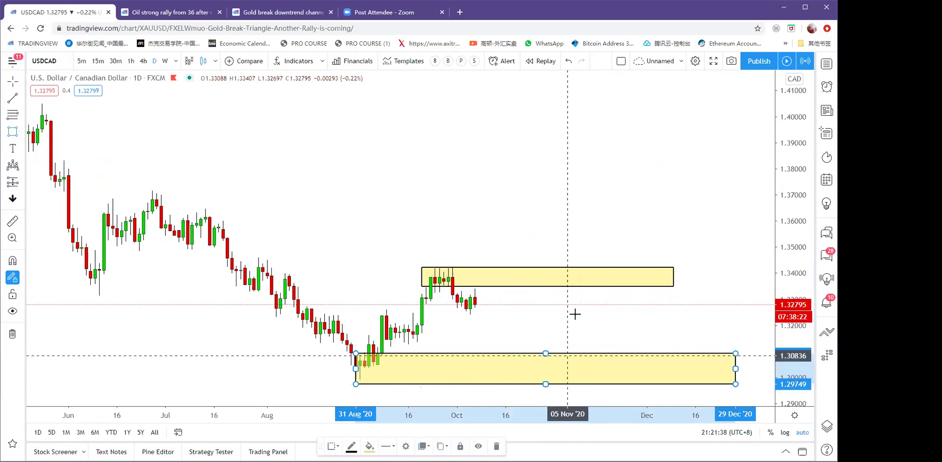
# Project a ranging path between the two zones with four alternating arrows, falling to about 1.309 and rising to about 1.336 and 1.334.
pyautogui.click(22, 97)
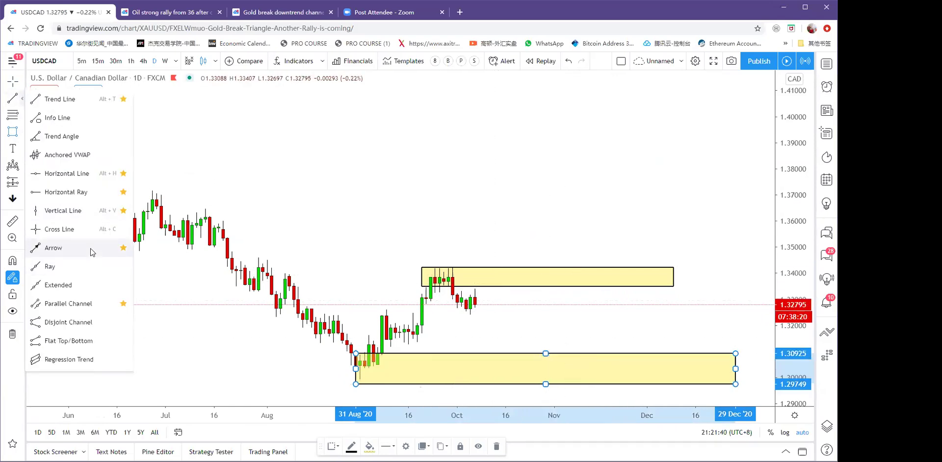
pyautogui.click(93, 250)
pyautogui.click(475, 291)
pyautogui.click(501, 354)
pyautogui.click(505, 354)
pyautogui.click(536, 283)
pyautogui.click(536, 283)
pyautogui.click(569, 354)
pyautogui.click(571, 355)
pyautogui.click(603, 289)
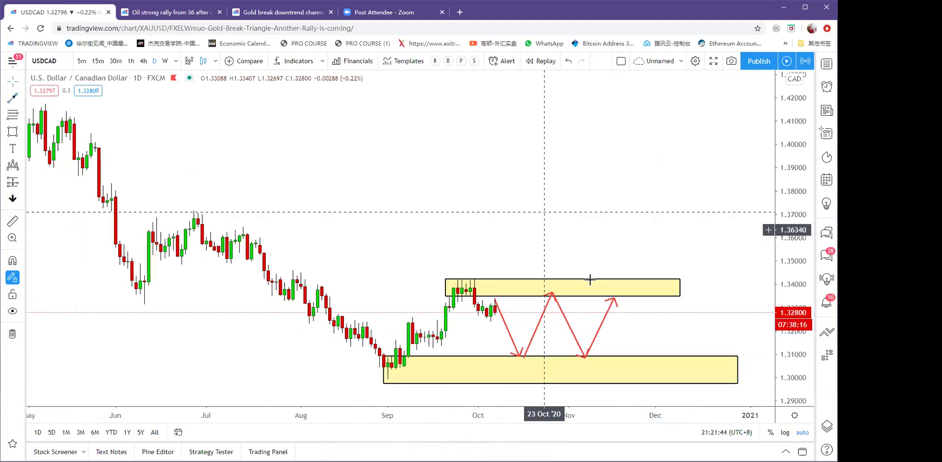
# Switch the chart to WTI crude oil using the symbol USOIL.
pyautogui.scroll(-4, 589, 275)
pyautogui.write('UOOIL')
pyautogui.press('Return')
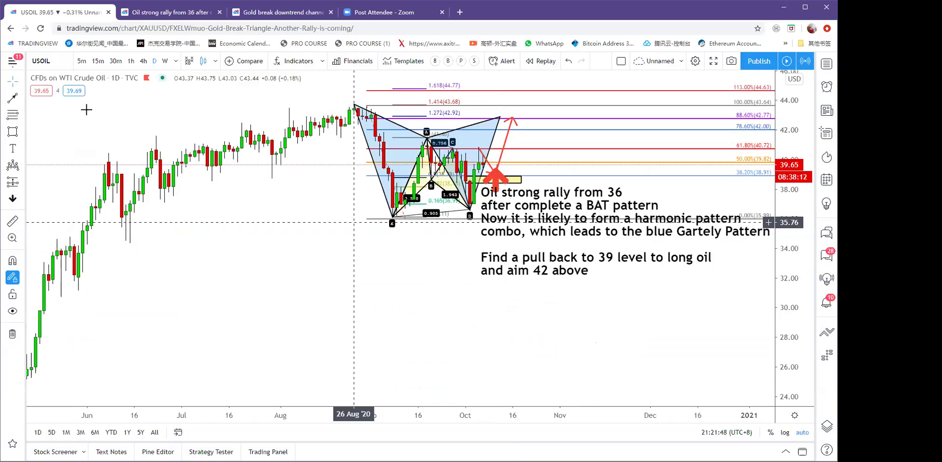
# Switch the oil chart to the 4-hour timeframe and shift the red up-arrow marker to 12 October at about 38.51.
pyautogui.scroll(-3, 529, 299)
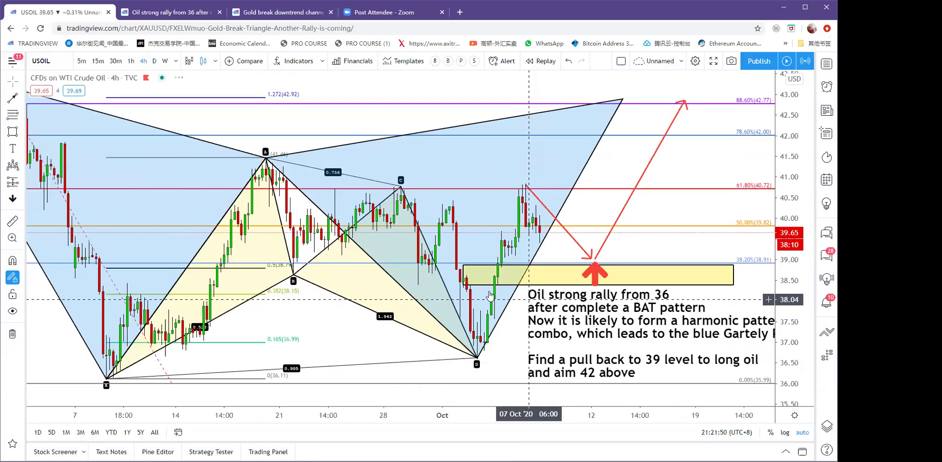
pyautogui.scroll(-2, 237, 307)
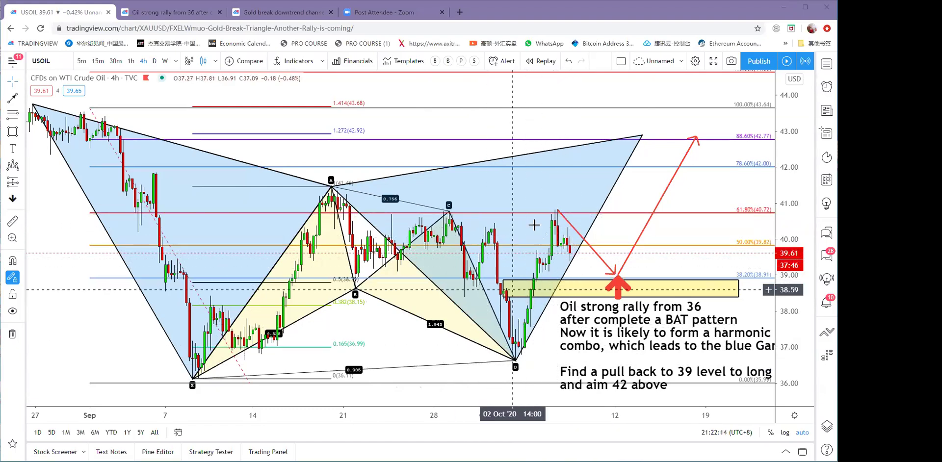
pyautogui.scroll(-1, 564, 329)
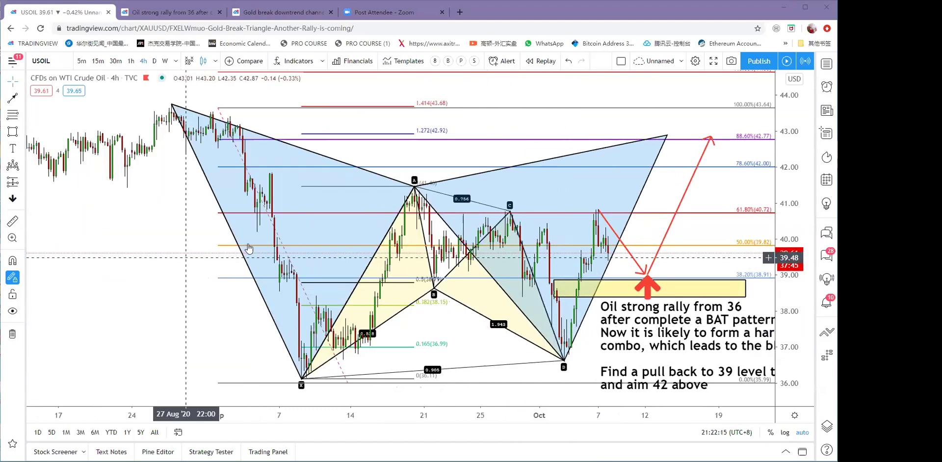
pyautogui.moveTo(343, 251); pyautogui.dragTo(249, 249)
pyautogui.scroll(-1, 475, 262)
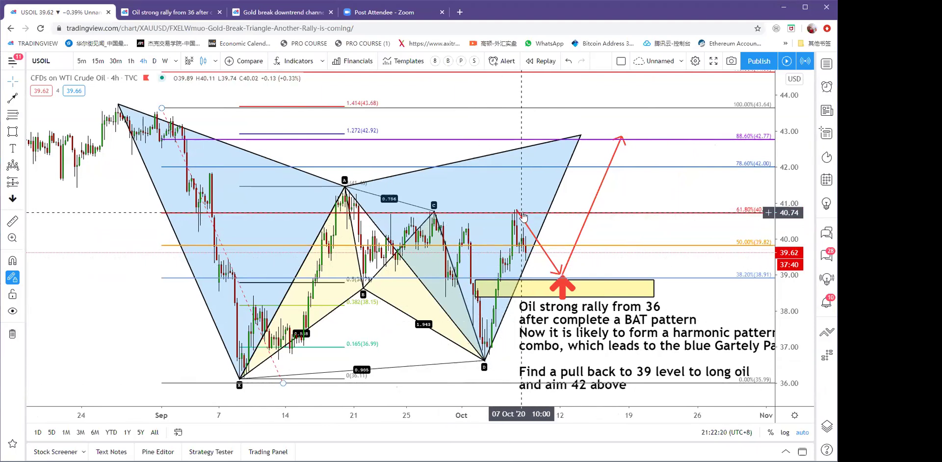
pyautogui.click(566, 288)
pyautogui.moveTo(565, 290); pyautogui.dragTo(561, 292)
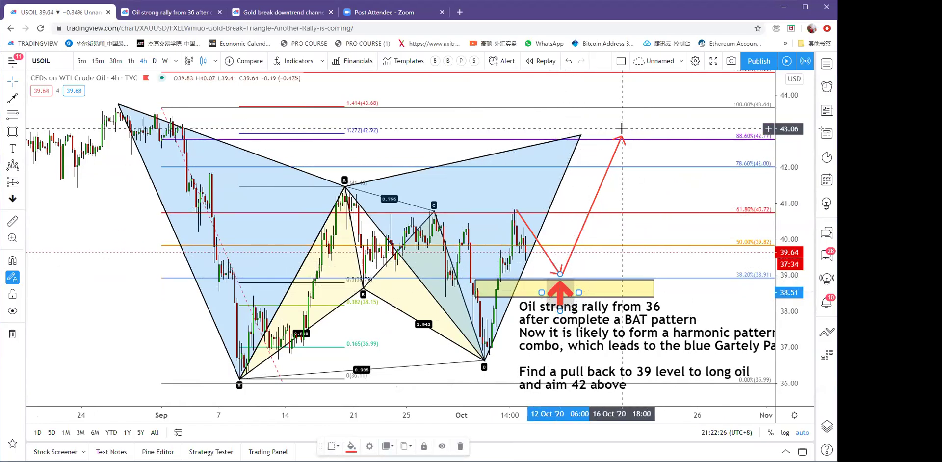
# Draw an ellipse around the projected rising arrow, spanning from about 38.90 to about 42.83.
pyautogui.click(25, 131)
pyautogui.click(55, 206)
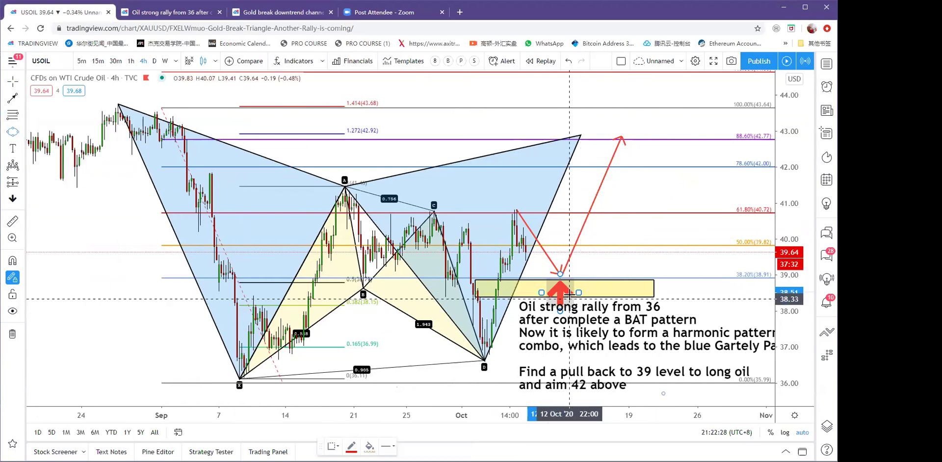
pyautogui.click(567, 279)
pyautogui.click(640, 136)
pyautogui.click(643, 150)
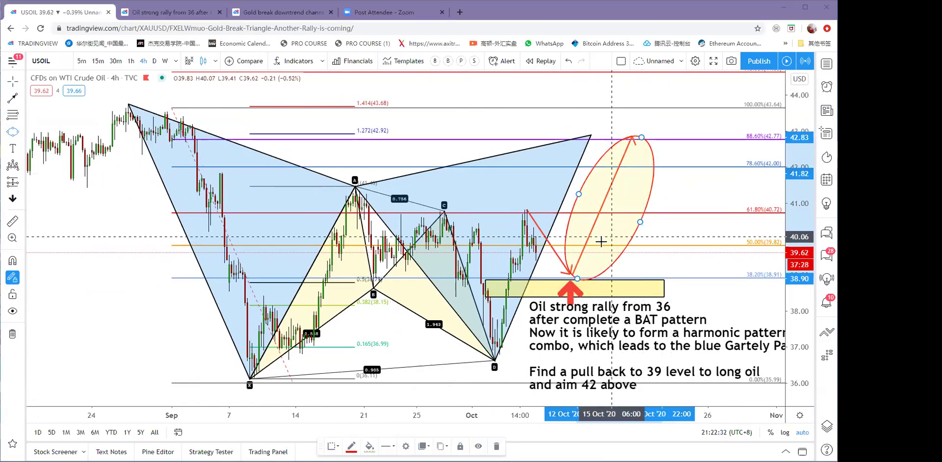
# Extend the yellow pullback zone back to 1 October and set its upper edge at about 38.83.
pyautogui.scroll(2, 421, 239)
pyautogui.scroll(2, 339, 179)
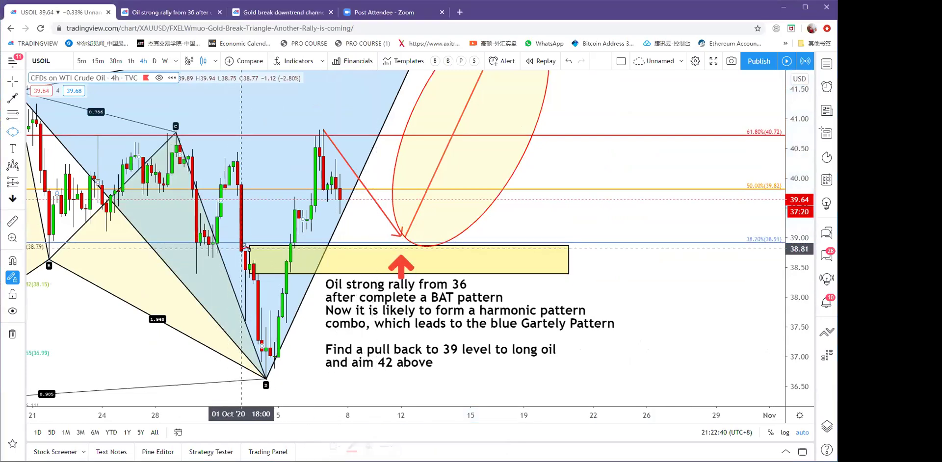
pyautogui.moveTo(249, 245); pyautogui.dragTo(229, 248)
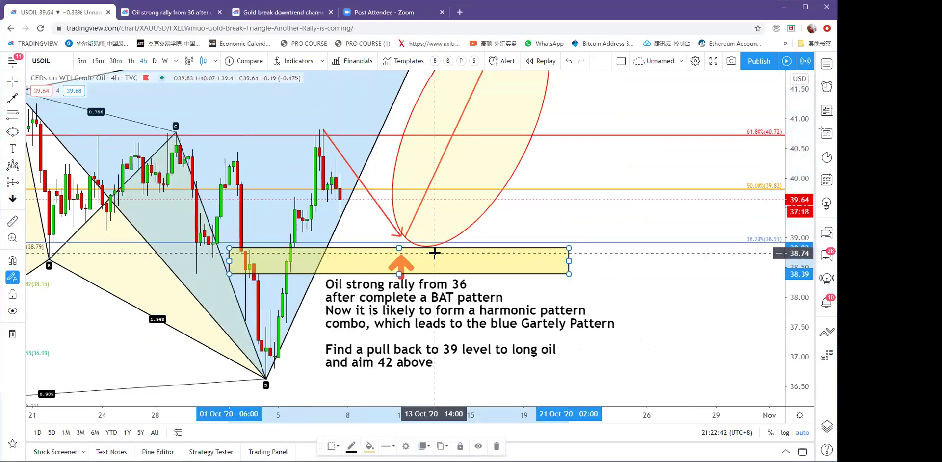
pyautogui.scroll(-1, 562, 273)
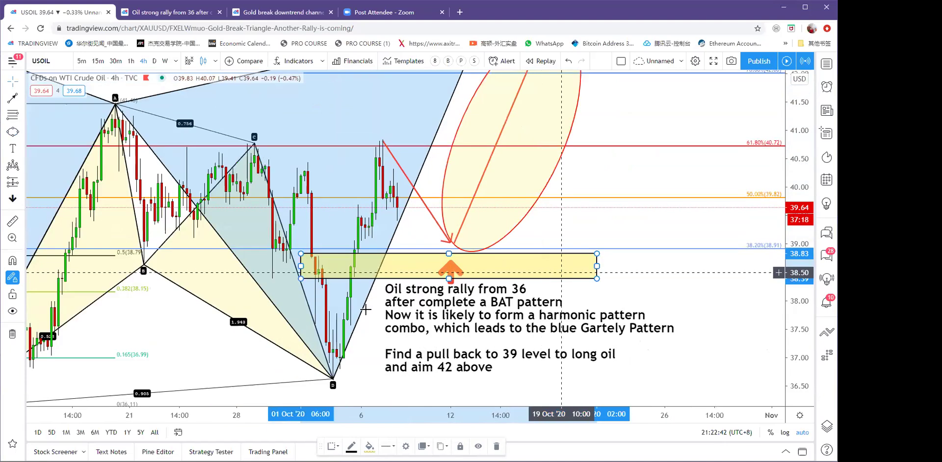
# Draw a Fibonacci retracement from the early-October low at 36.63 to the 7 October high at 40.82.
pyautogui.click(23, 116)
pyautogui.click(13, 117)
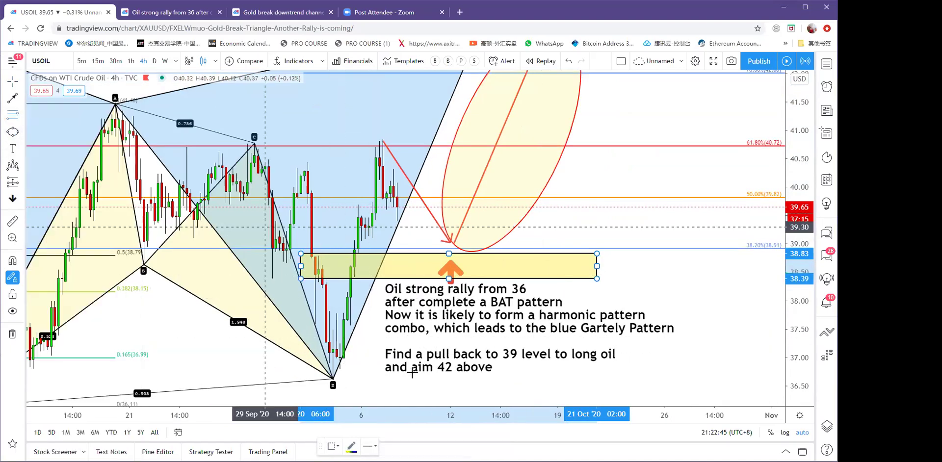
pyautogui.click(333, 378)
pyautogui.click(383, 141)
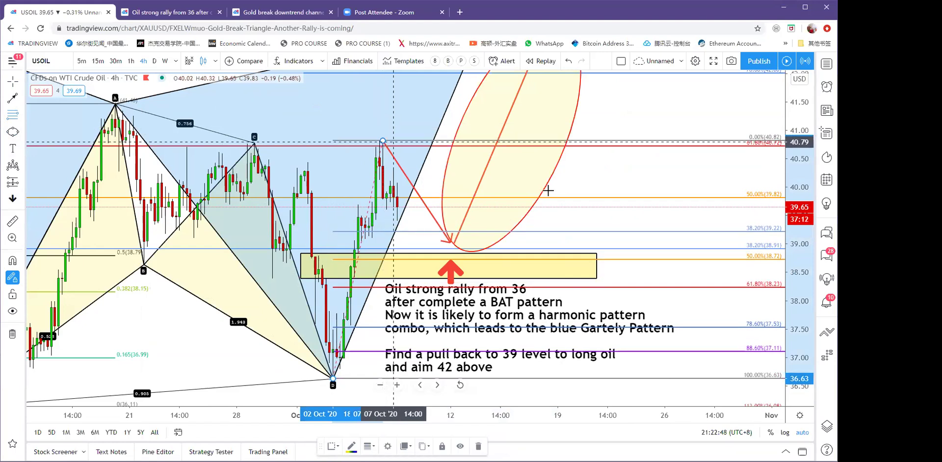
pyautogui.click(723, 262)
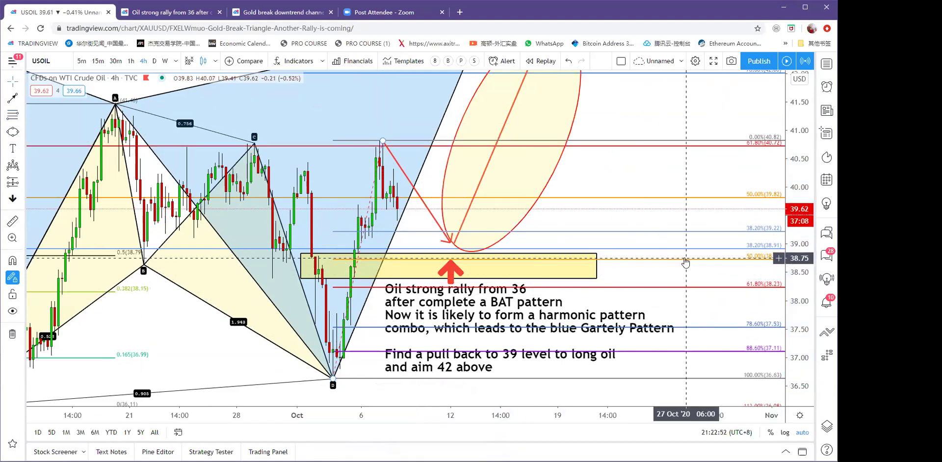
# Delete the Fibonacci retracement drawn over the October oil rally.
pyautogui.click(686, 259)
pyautogui.press('Delete')
pyautogui.scroll(-2, 658, 266)
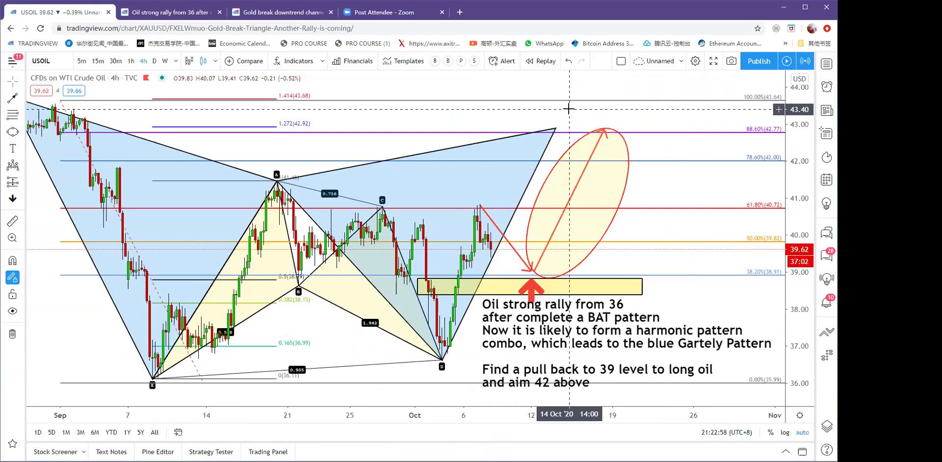
# Switch the chart to the U.S. Dollar / Japanese Yen pair using the symbol USDJPY.
pyautogui.write('U')
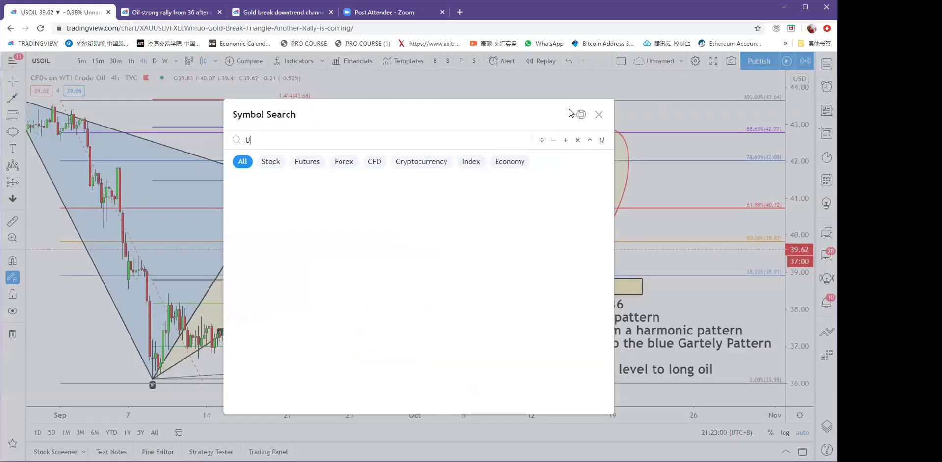
pyautogui.press('BackSpace')
pyautogui.press('BackSpace')
pyautogui.press('BackSpace')
pyautogui.write('UDUSD')
pyautogui.press('Return')
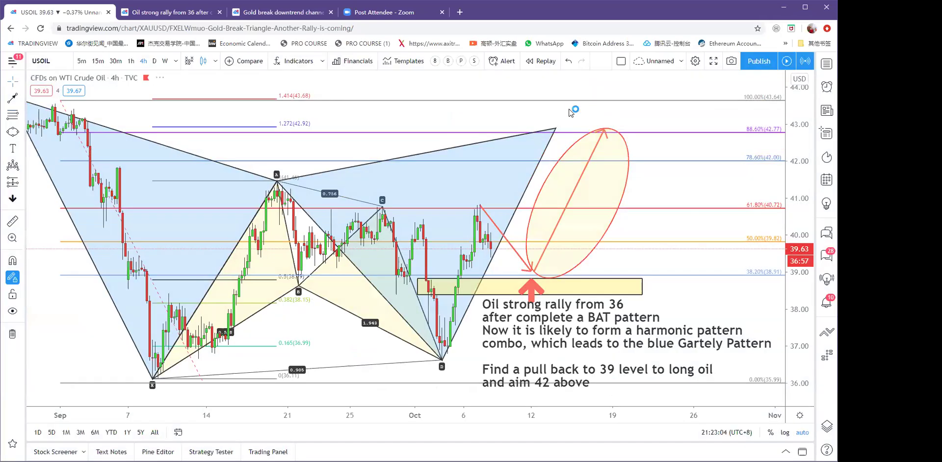
pyautogui.scroll(2, 442, 282)
pyautogui.scroll(-2, 400, 290)
pyautogui.moveTo(405, 293); pyautogui.dragTo(530, 286)
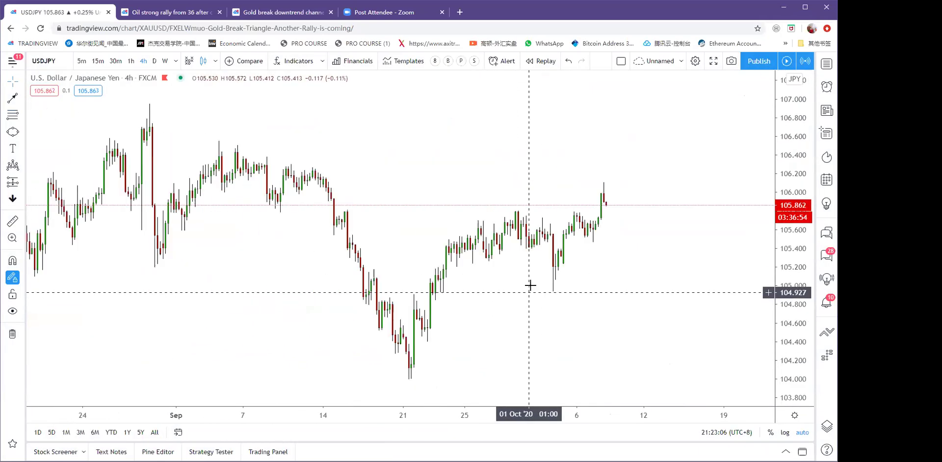
# Draw an arrow along the latest rise to the 7 October high, from about 105.5 to about 106.1.
pyautogui.scroll(2, 569, 160)
pyautogui.scroll(2, 564, 167)
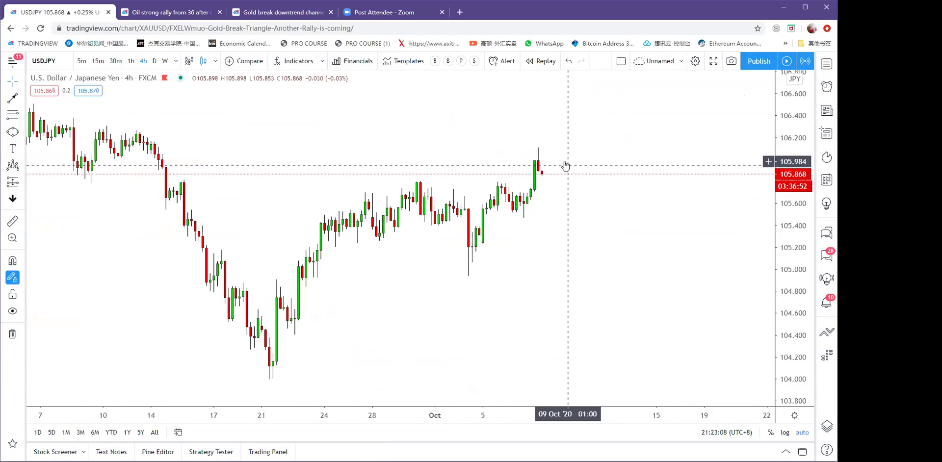
pyautogui.scroll(1, 566, 166)
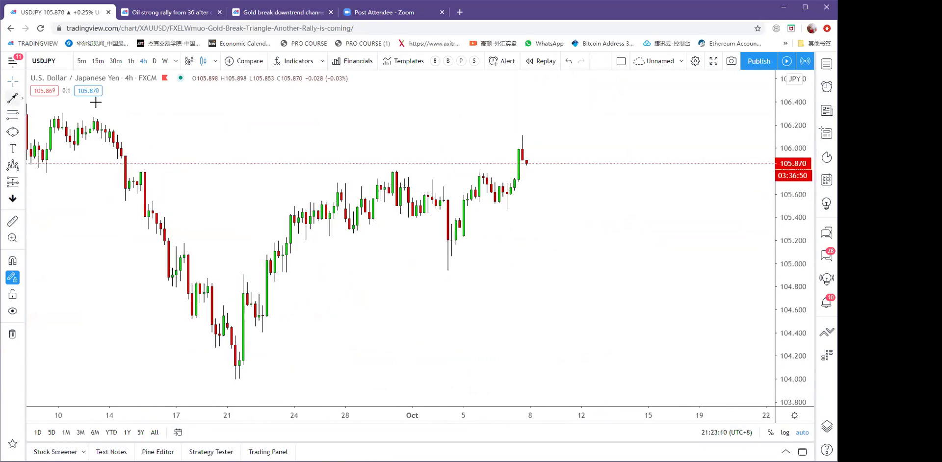
pyautogui.moveTo(499, 205); pyautogui.dragTo(523, 136)
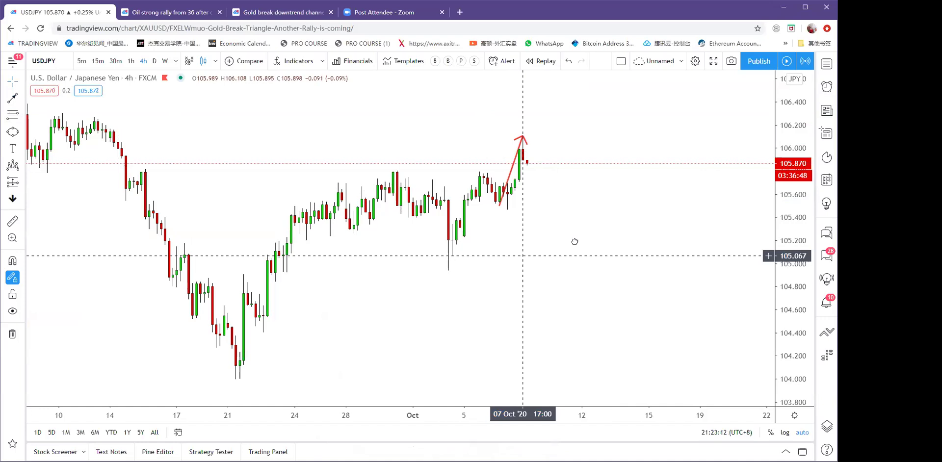
# Switch USDJPY to the daily timeframe and delete the rising arrow.
pyautogui.moveTo(574, 242); pyautogui.dragTo(614, 200)
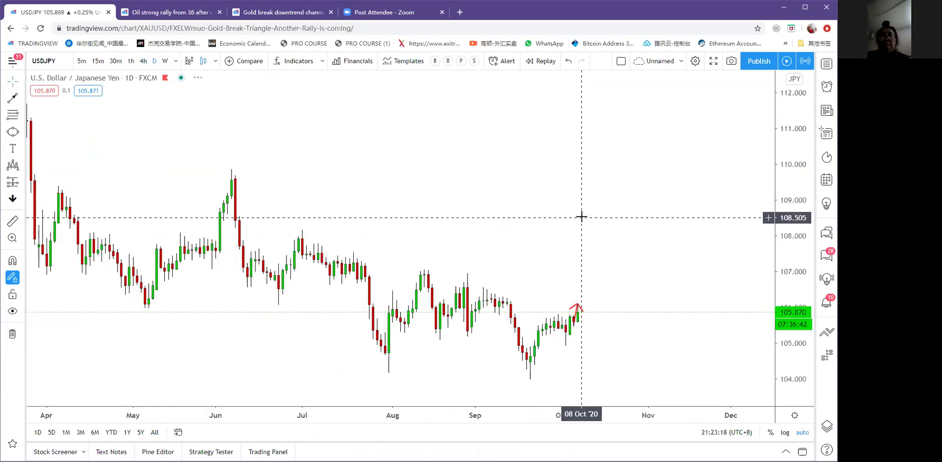
pyautogui.scroll(2, 581, 219)
pyautogui.rightClick(562, 233)
pyautogui.moveTo(507, 234); pyautogui.dragTo(478, 237)
pyautogui.click(12, 335)
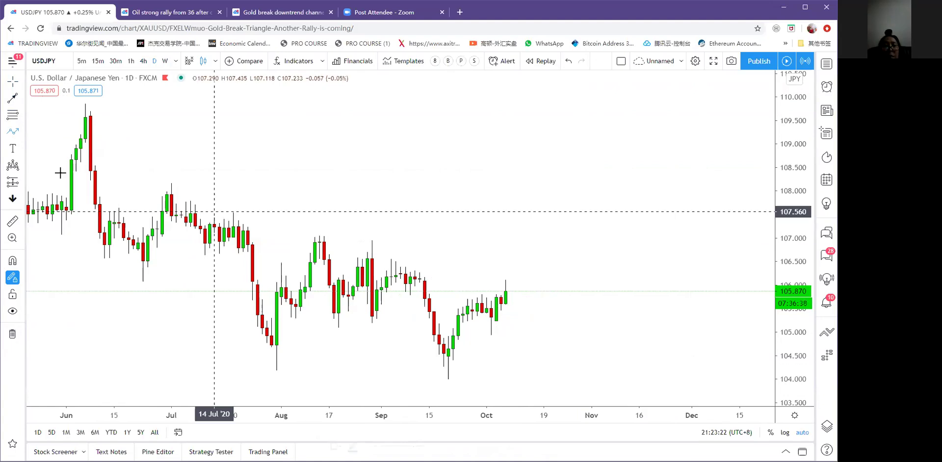
# Draw a rectangle marking the support zone from late July to early December, between about 104.2 and 104.75.
pyautogui.click(23, 132)
pyautogui.click(72, 174)
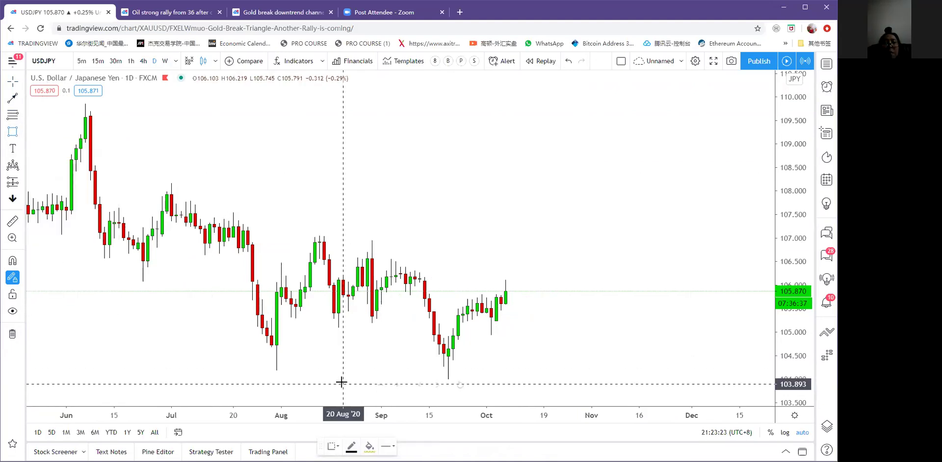
pyautogui.click(267, 344)
pyautogui.click(716, 370)
pyautogui.scroll(3, 583, 255)
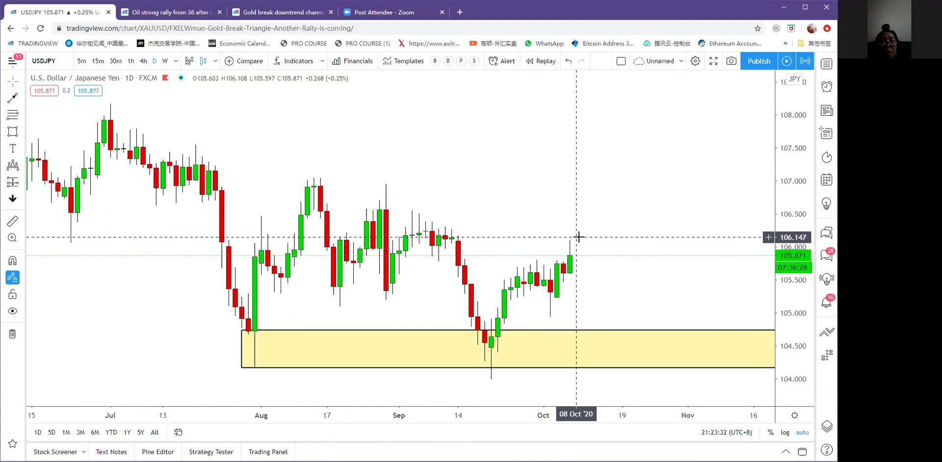
# Project a pullback with an arrow falling from the 7 October high at about 106.15 to about 104.98 on 15 October.
pyautogui.scroll(-5, 579, 237)
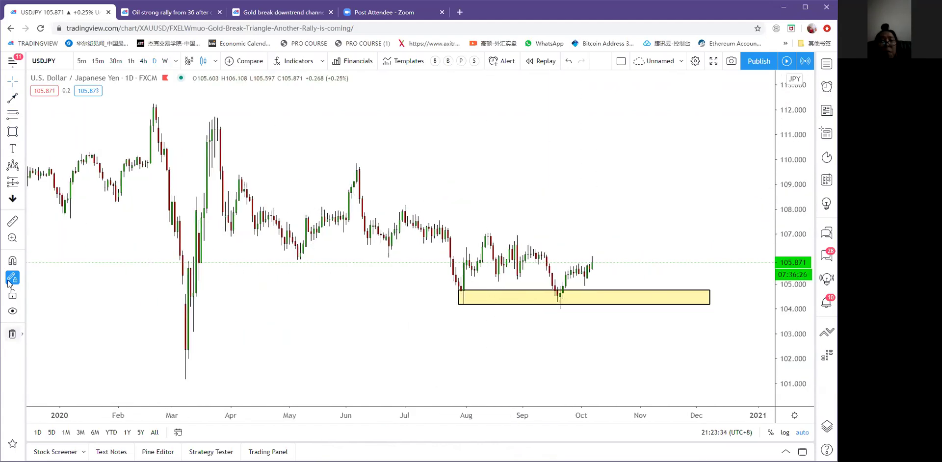
pyautogui.scroll(5, 543, 317)
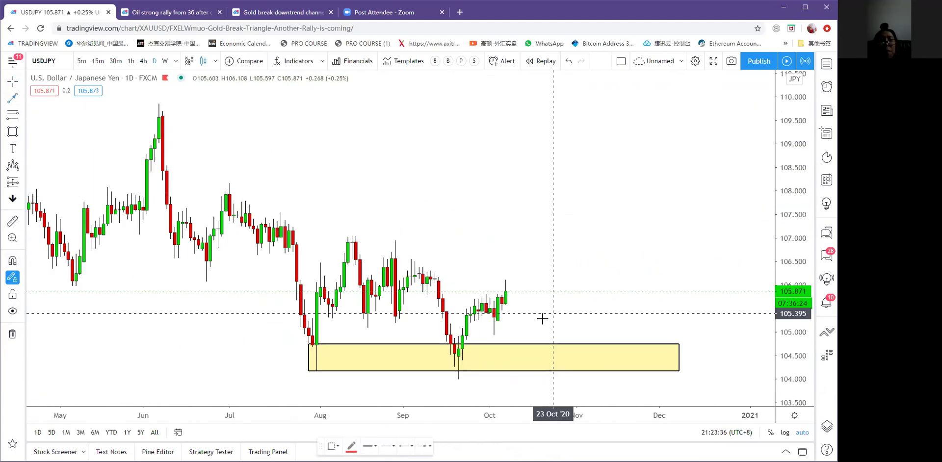
pyautogui.moveTo(403, 223)
pyautogui.mouseDown()
pyautogui.moveTo(435, 266)
pyautogui.moveTo(436, 308)
pyautogui.mouseUp()
# Draw a Fibonacci retracement from the 21 September low at 104.007 to 106.153 on 9 October.
pyautogui.click(12, 115)
pyautogui.click(338, 378)
pyautogui.click(414, 222)
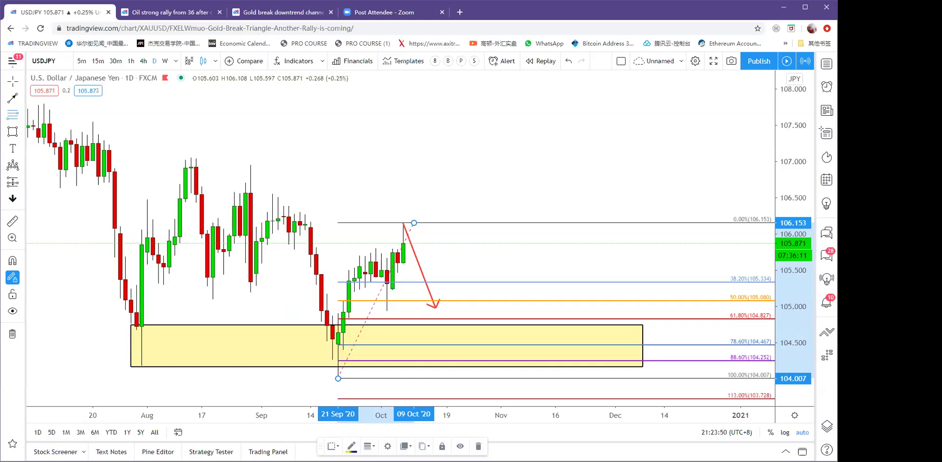
pyautogui.scroll(2, 511, 160)
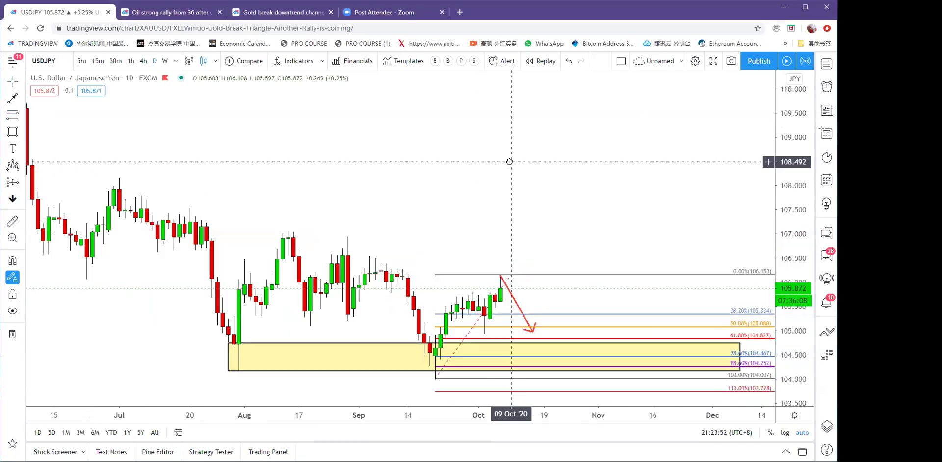
pyautogui.scroll(2, 488, 242)
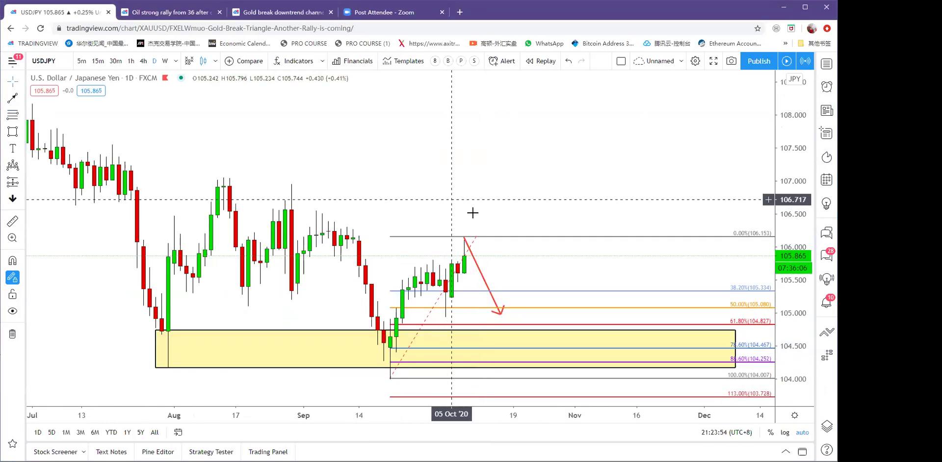
# Delete the Fibonacci retracement and move the falling arrow's start to 106.098 on 7 October.
pyautogui.click(444, 237)
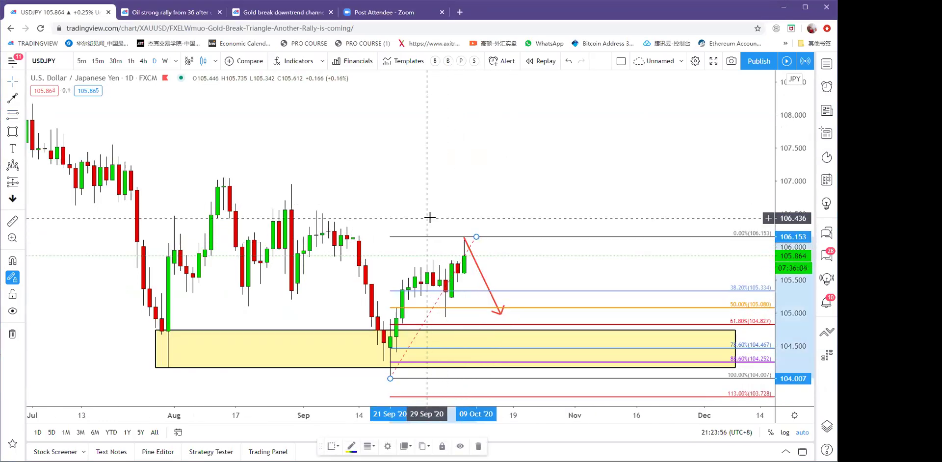
pyautogui.press('Delete')
pyautogui.click(466, 241)
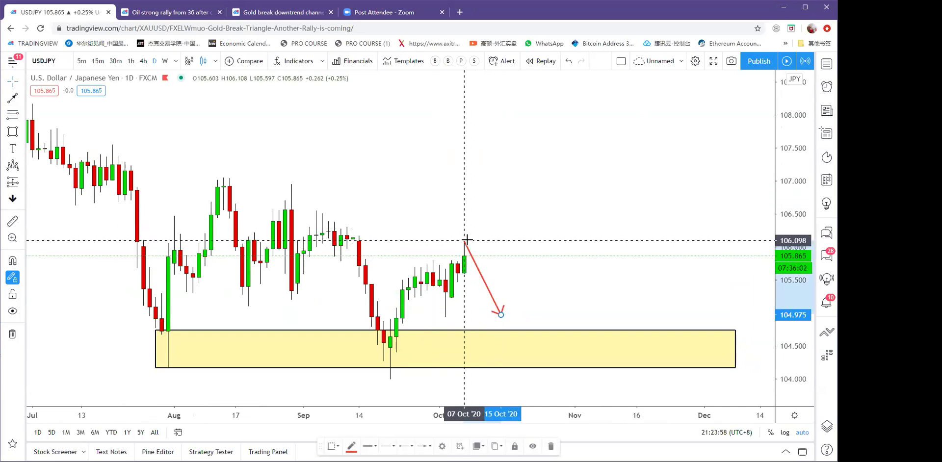
# Turn on magnet snapping and draw a Fibonacci retracement from the 21 September low at 104.000 to the 7 October high at 106.108.
pyautogui.moveTo(392, 164); pyautogui.dragTo(444, 160)
pyautogui.click(13, 115)
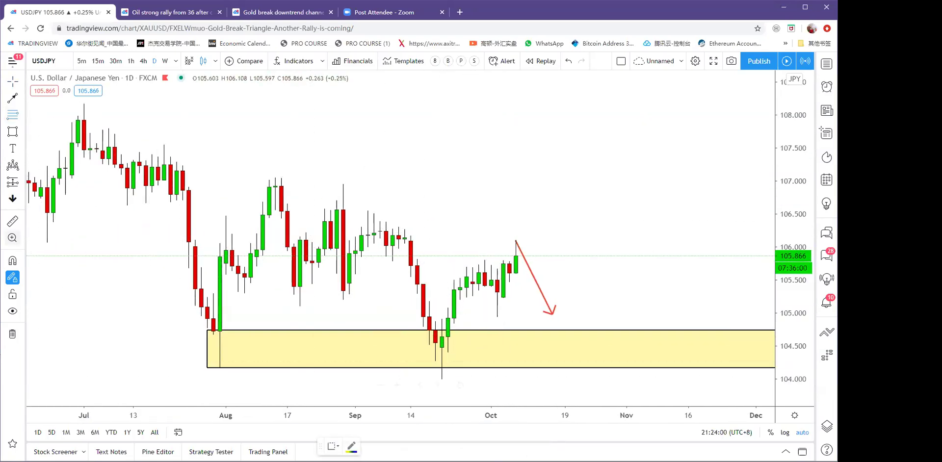
pyautogui.click(11, 263)
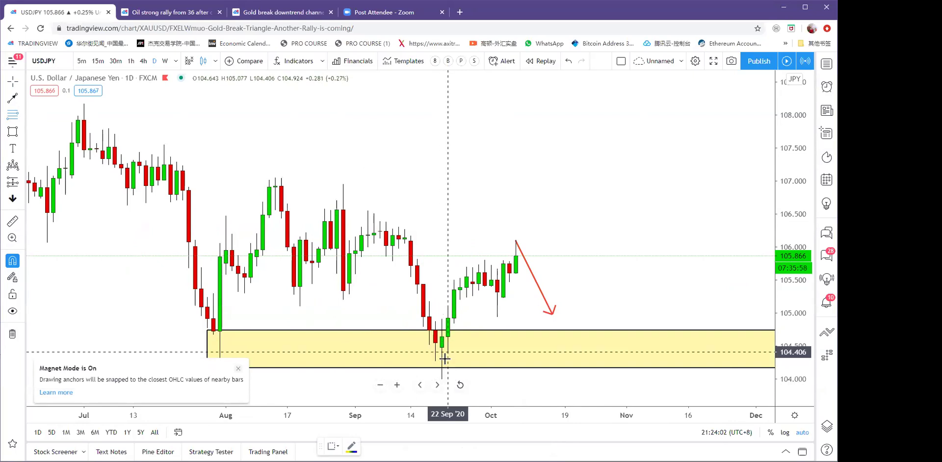
pyautogui.scroll(3, 445, 359)
pyautogui.click(344, 378)
pyautogui.click(448, 174)
# Extend the falling arrow's tip to 104.822 on 15 October, near the 61.8% retracement level.
pyautogui.moveTo(422, 131); pyautogui.dragTo(500, 131)
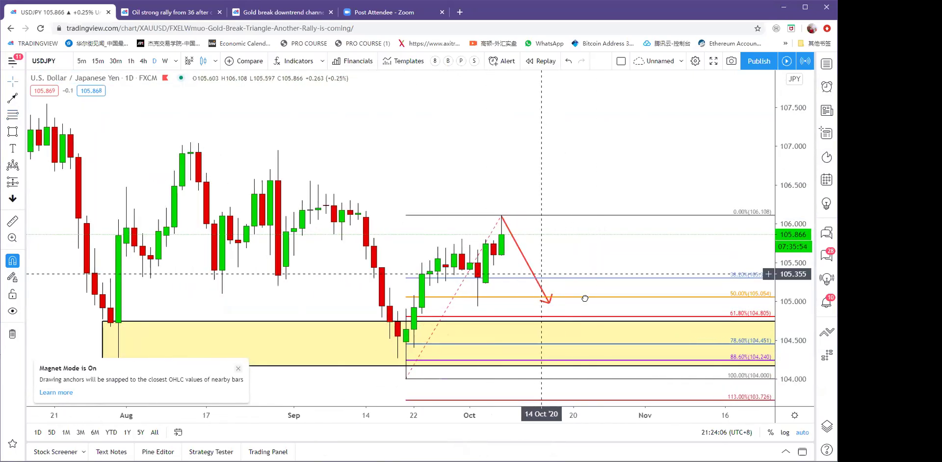
pyautogui.click(571, 314)
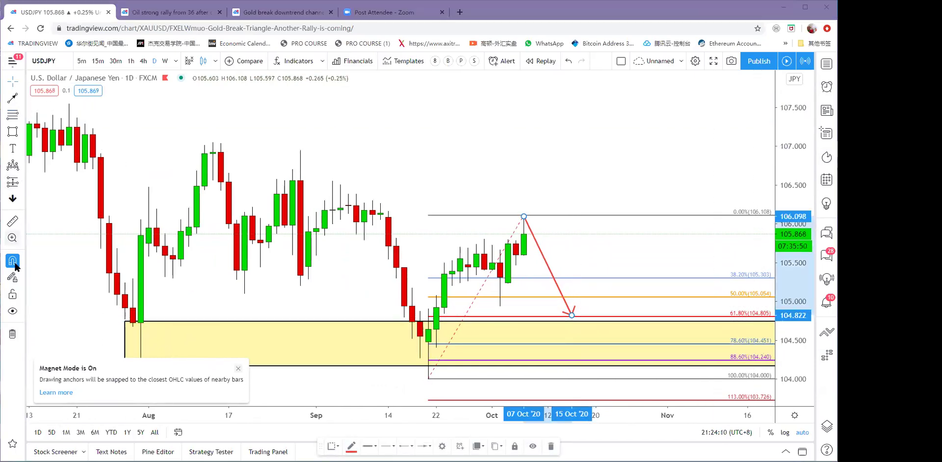
# Place an up-arrow marker below the falling arrow's tip and draw a rising arrow from the tip to about 107.0 in early November.
pyautogui.click(23, 200)
pyautogui.click(56, 91)
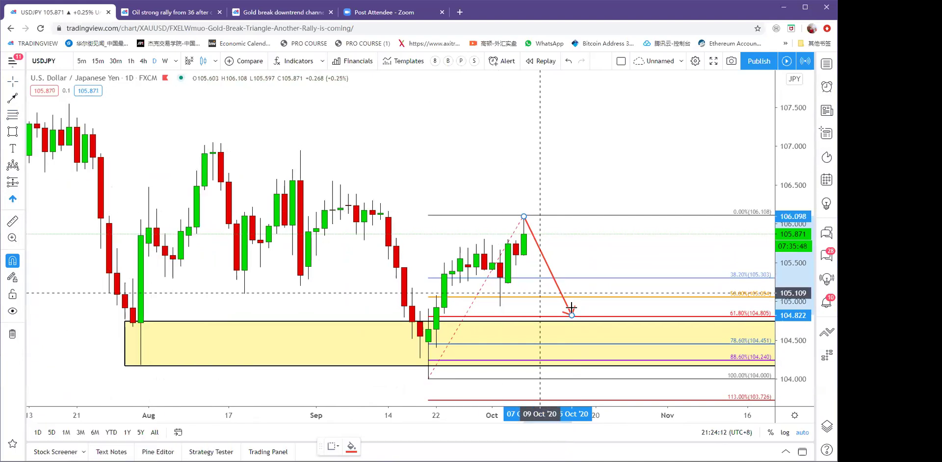
pyautogui.click(571, 328)
pyautogui.scroll(-3, 623, 182)
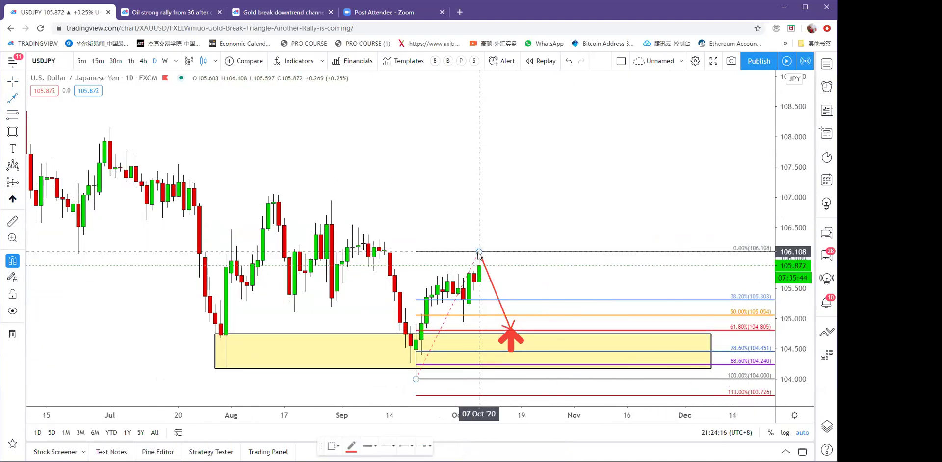
pyautogui.click(516, 328)
pyautogui.moveTo(516, 328)
pyautogui.mouseDown()
pyautogui.moveTo(609, 168)
pyautogui.moveTo(584, 197)
pyautogui.mouseUp()
pyautogui.scroll(-5, 481, 246)
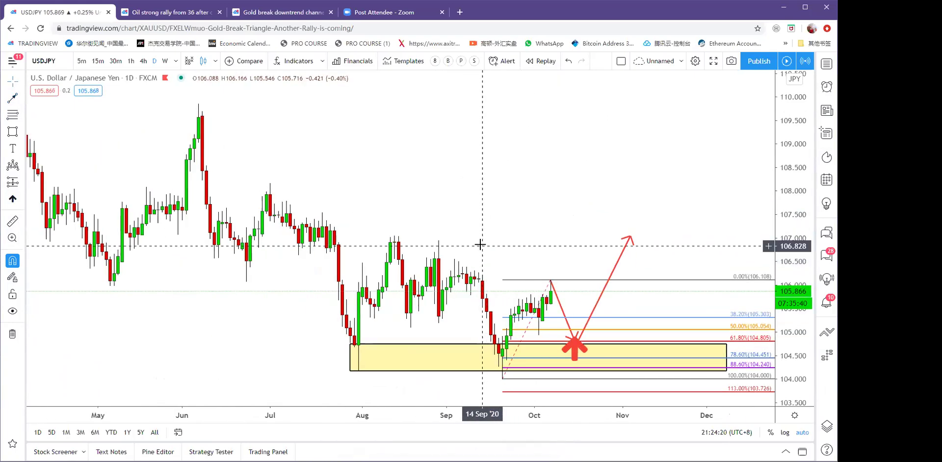
# Clear all drawings and draw a rectangle zone from 4 September to 16 October between 106.506 and 105.949.
pyautogui.click(12, 334)
pyautogui.click(12, 132)
pyautogui.scroll(2, 415, 235)
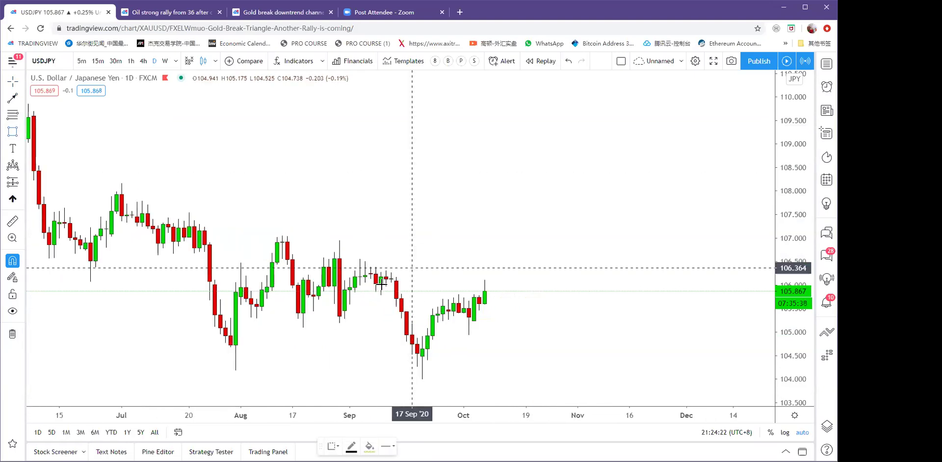
pyautogui.moveTo(375, 271); pyautogui.dragTo(518, 287)
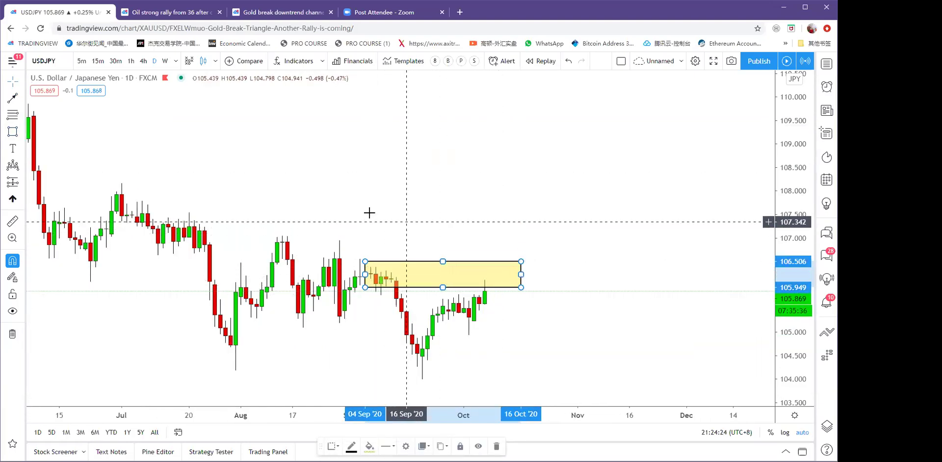
pyautogui.moveTo(368, 212); pyautogui.dragTo(530, 186)
pyautogui.scroll(3, 530, 187)
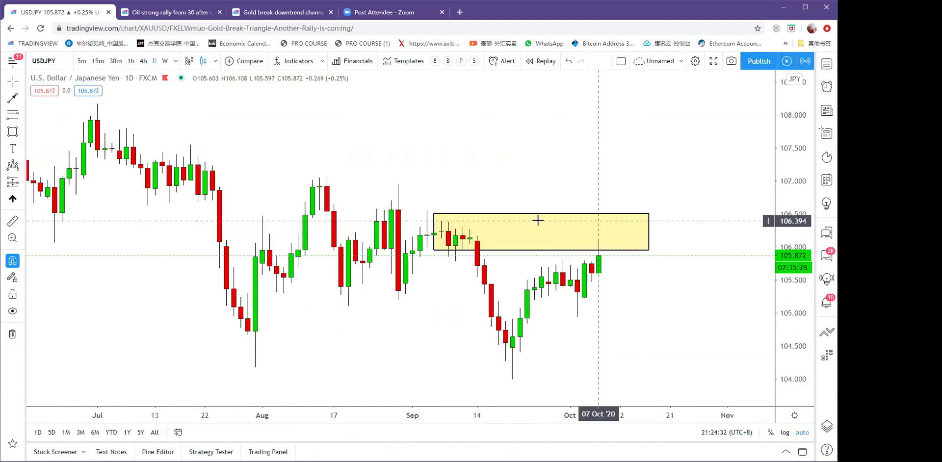
# Draw an arrow falling from 106.218 on 8 October to 105.972 on 13 October, then one rising to 106.816 on 19 October.
pyautogui.click(13, 99)
pyautogui.moveTo(605, 233); pyautogui.dragTo(628, 248)
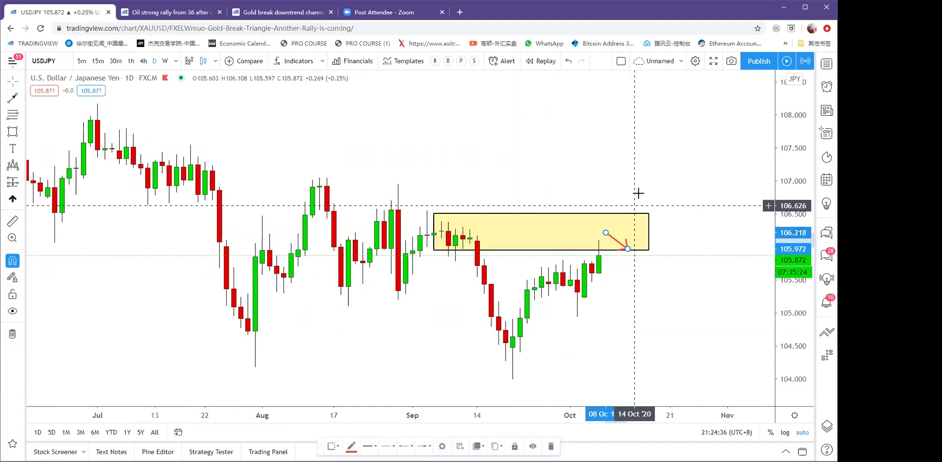
pyautogui.click(22, 98)
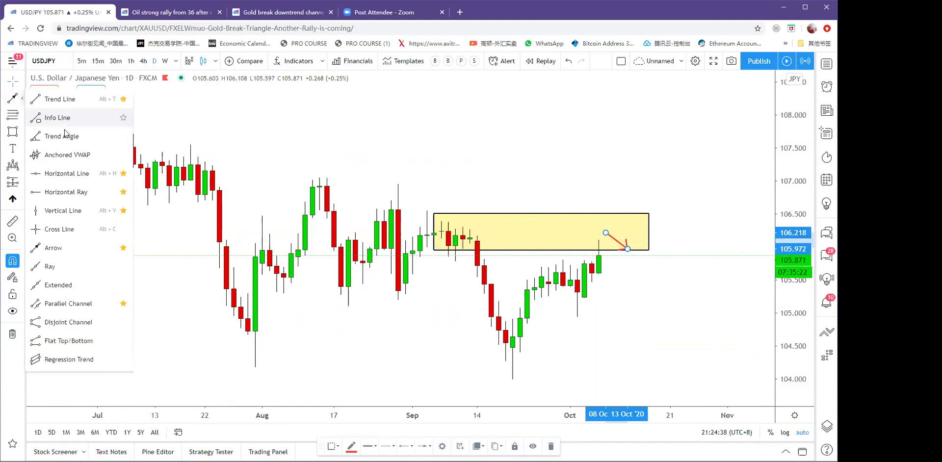
pyautogui.click(54, 247)
pyautogui.moveTo(627, 253); pyautogui.dragTo(656, 194)
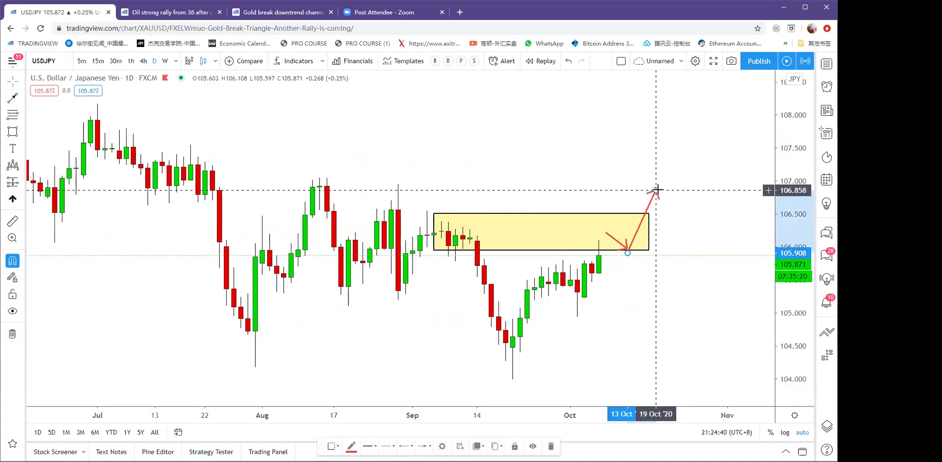
# Turn on continuous drawing mode and extend the arrow path down to 106.302 on 22 October and up to about 107.6 on 2 November.
pyautogui.click(12, 277)
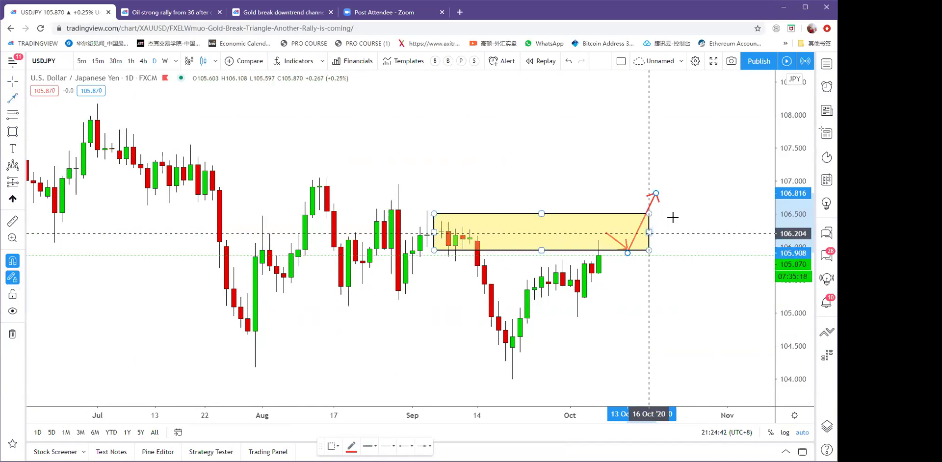
pyautogui.moveTo(656, 194)
pyautogui.mouseDown()
pyautogui.moveTo(677, 227)
pyautogui.moveTo(724, 141)
pyautogui.mouseUp()
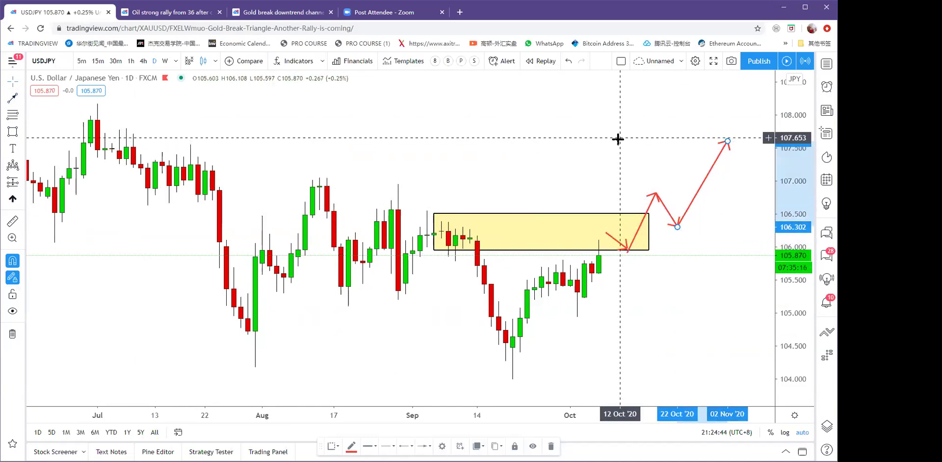
# Stretch the yellow zone's starting upper corner to the 3 September high at 106.552.
pyautogui.click(433, 214)
pyautogui.moveTo(434, 214); pyautogui.dragTo(426, 212)
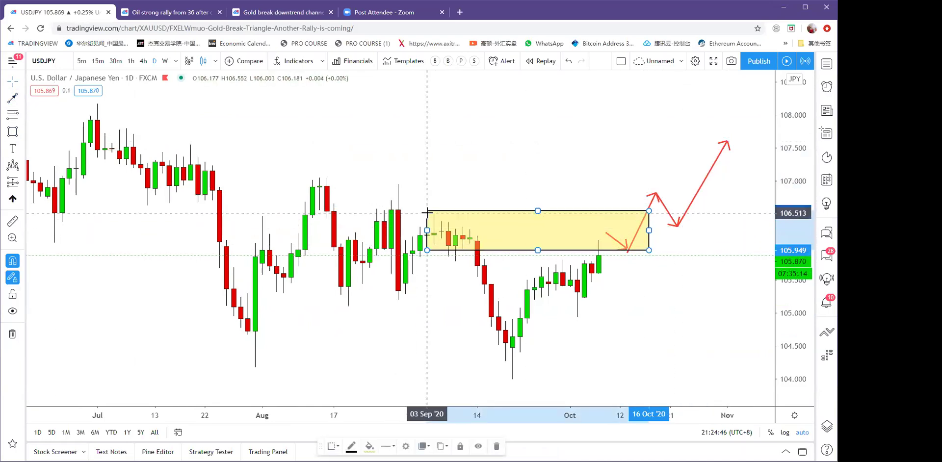
pyautogui.click(444, 180)
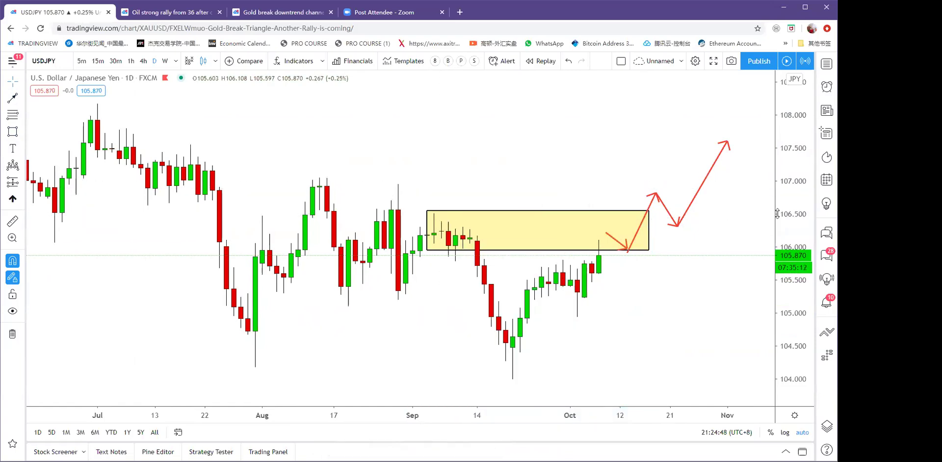
pyautogui.click(428, 219)
pyautogui.click(682, 209)
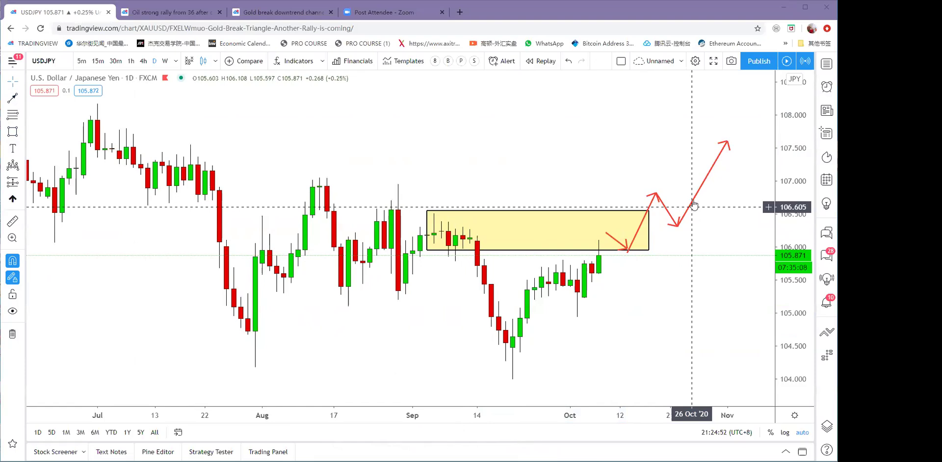
# Switch the chart symbol to AUDUSD.
pyautogui.scroll(-3, 723, 201)
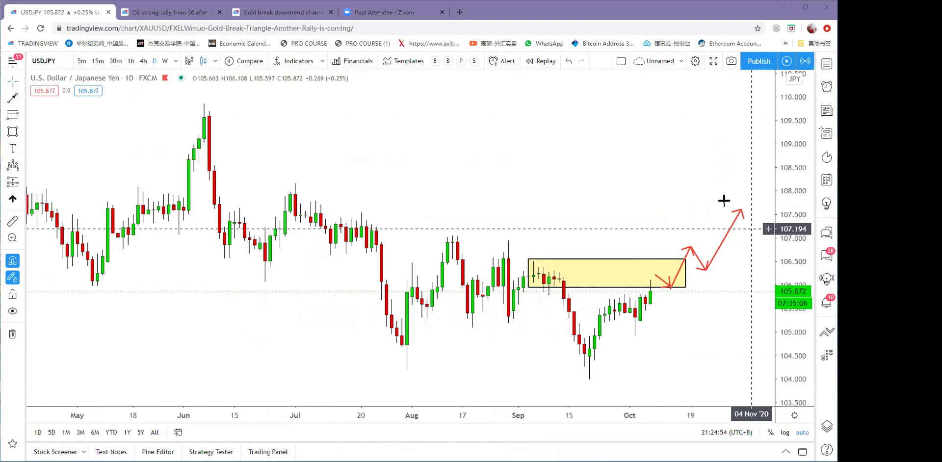
pyautogui.scroll(-2, 534, 182)
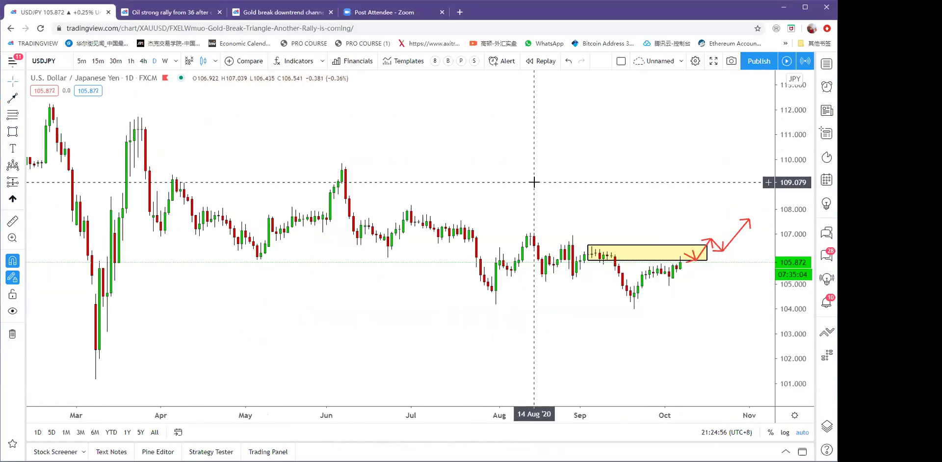
pyautogui.write('audusd')
pyautogui.press('Return')
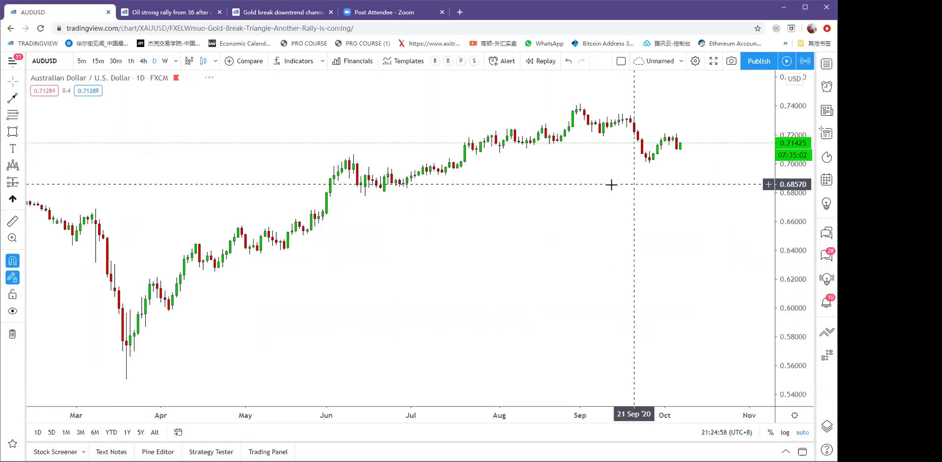
# Draw a rectangle support zone from 20 July to about 10 November between about 0.702 and 0.696.
pyautogui.moveTo(599, 216); pyautogui.dragTo(508, 258)
pyautogui.scroll(1, 507, 258)
pyautogui.click(13, 132)
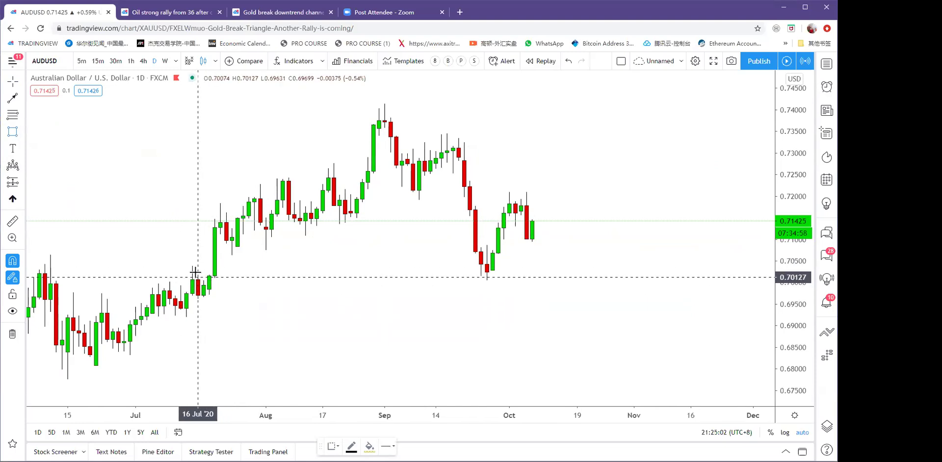
pyautogui.click(673, 298)
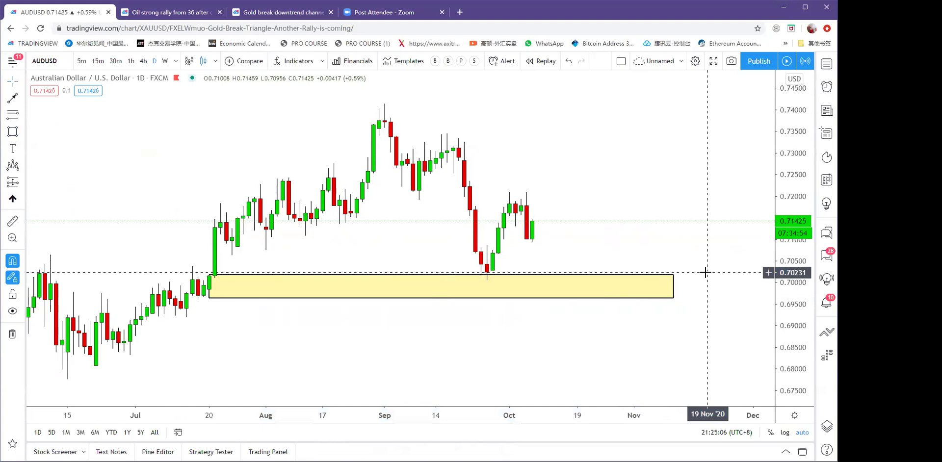
# Extend the zone's starting upper corner to mid-July near 0.704 and place up-arrow markers beneath the zone at 21 July and 24 September.
pyautogui.scroll(-2, 252, 207)
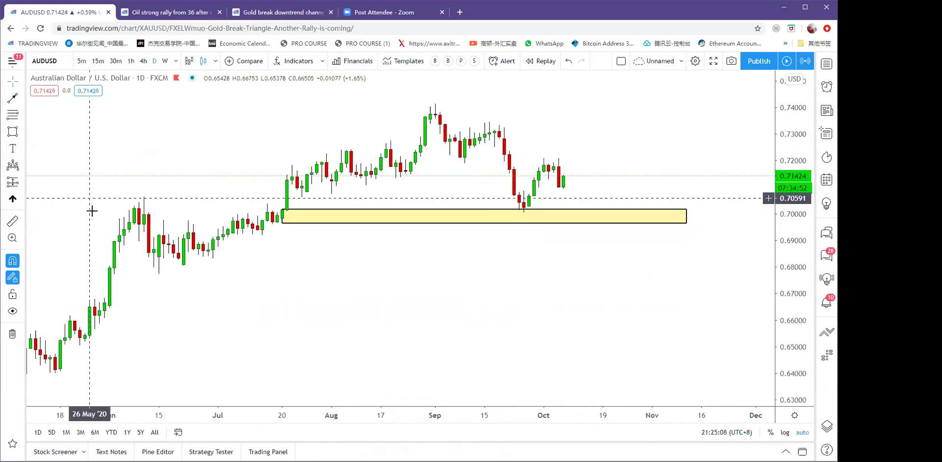
pyautogui.click(286, 237)
pyautogui.moveTo(284, 238); pyautogui.dragTo(252, 209)
pyautogui.click(267, 212)
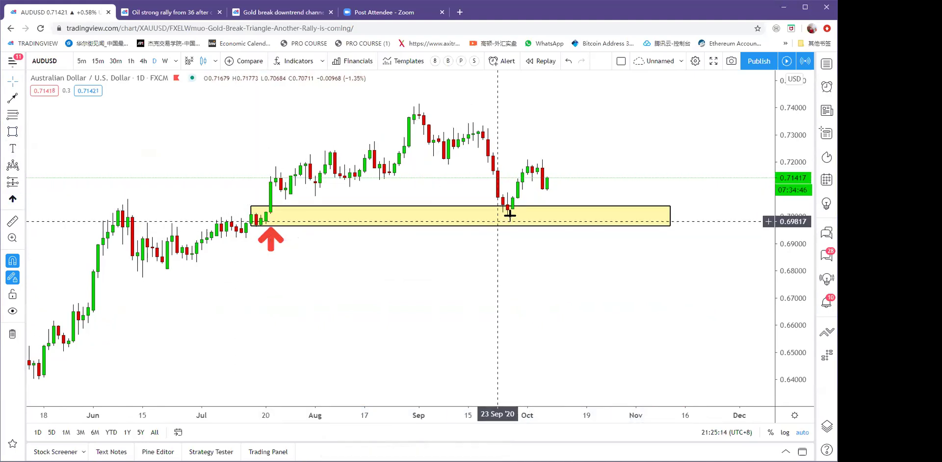
pyautogui.moveTo(270, 236); pyautogui.dragTo(501, 231)
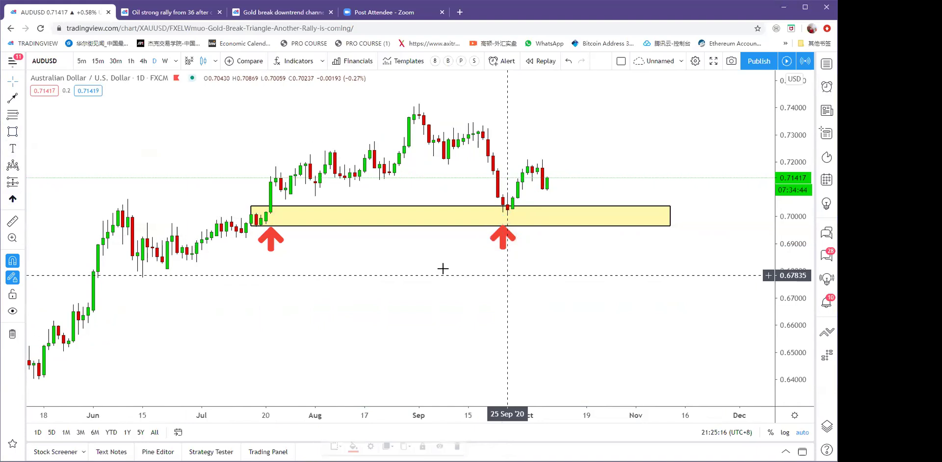
# Draw a Fibonacci retracement from the 25 September low at 0.70059 to the 6 October high at 0.72089.
pyautogui.scroll(2, 432, 200)
pyautogui.scroll(1, 432, 200)
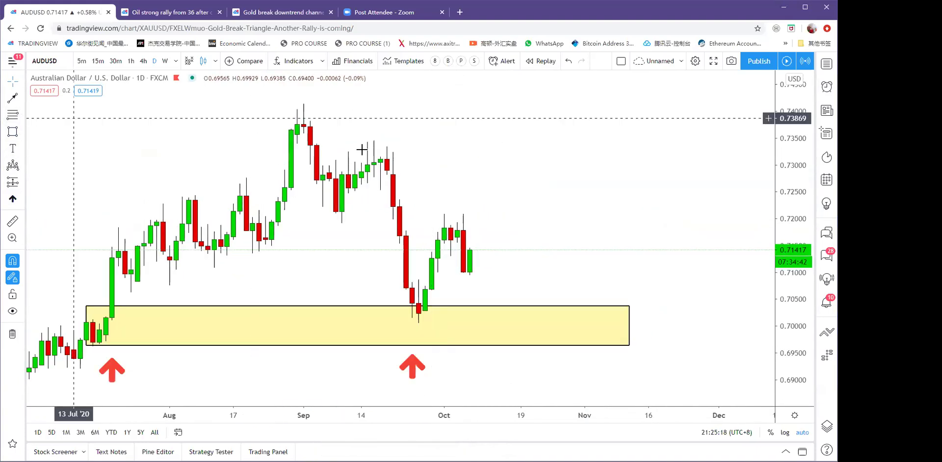
pyautogui.scroll(1, 362, 150)
pyautogui.click(369, 379)
pyautogui.click(420, 242)
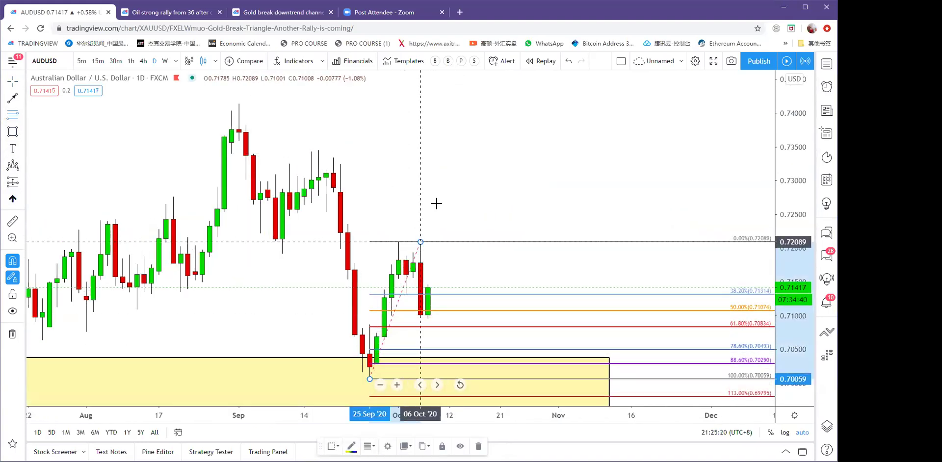
pyautogui.click(432, 190)
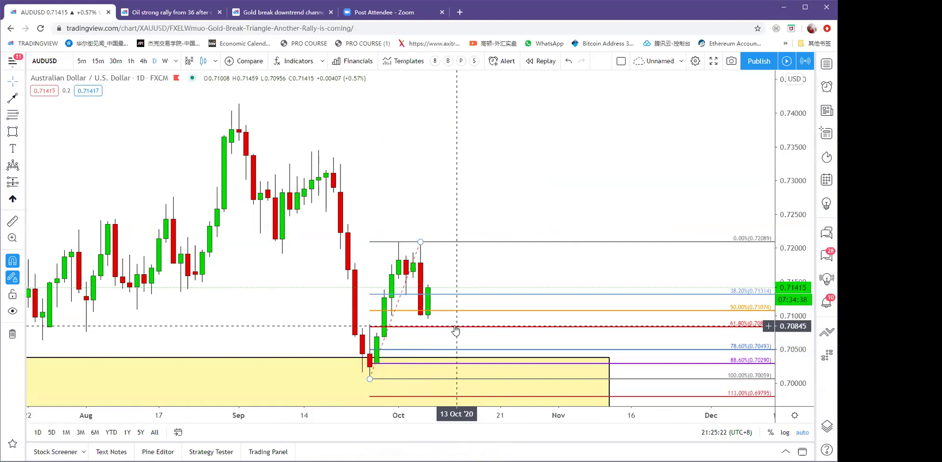
# Delete all drawings from the AUDUSD chart.
pyautogui.scroll(-3, 455, 330)
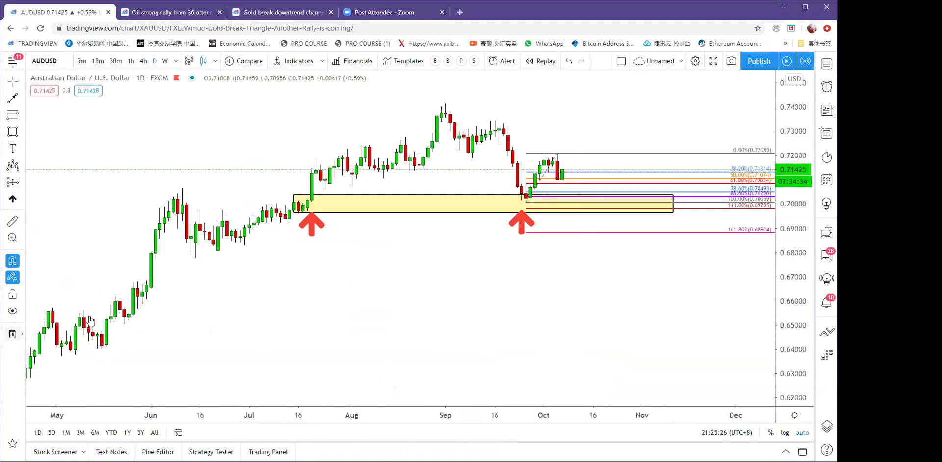
pyautogui.click(12, 334)
pyautogui.scroll(-3, 375, 246)
pyautogui.click(23, 100)
pyautogui.click(54, 99)
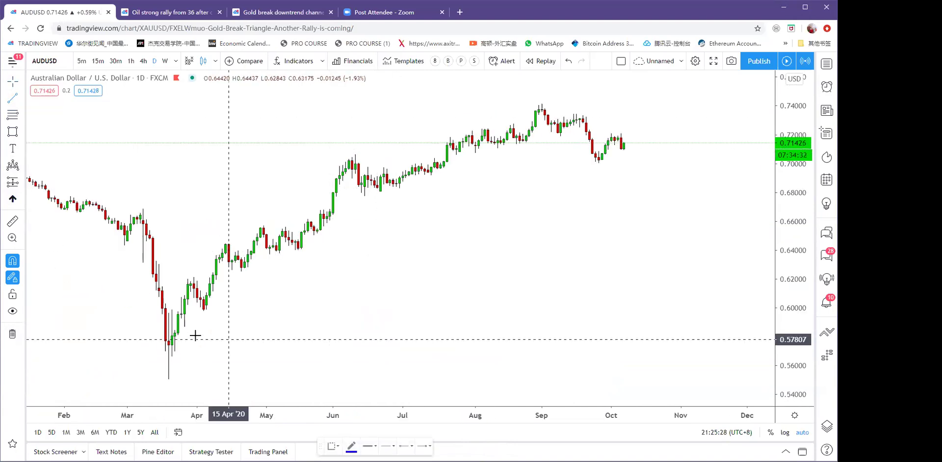
pyautogui.click(165, 351)
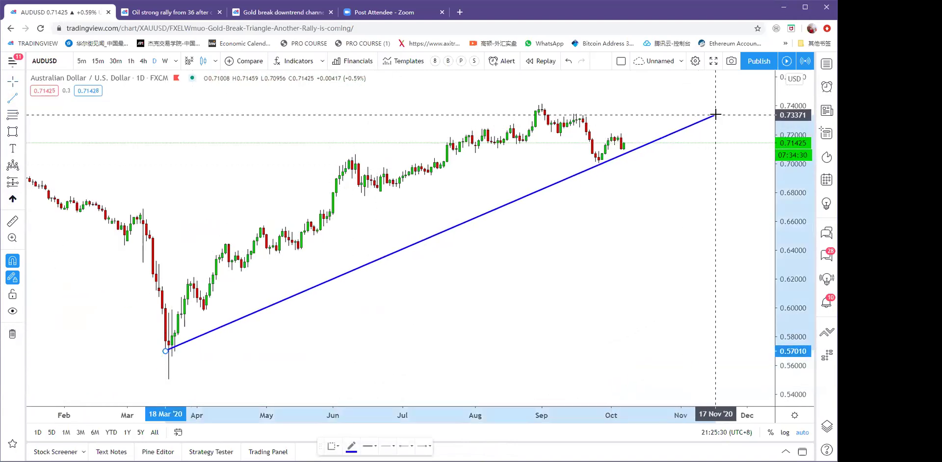
pyautogui.press('Escape')
# Switch to the weekly timeframe and draw a resistance zone from the 0.741 high down to about 0.726, extending to mid-April 2021.
pyautogui.scroll(-1, 714, 115)
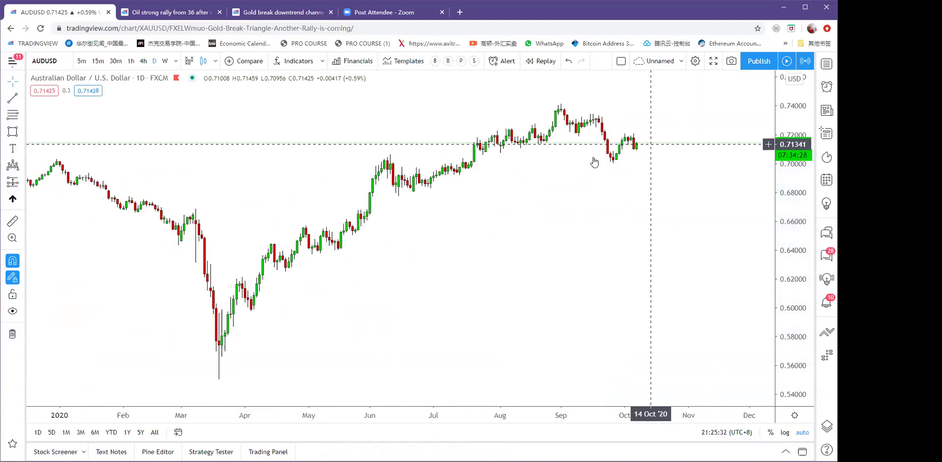
pyautogui.click(165, 61)
pyautogui.scroll(4, 597, 174)
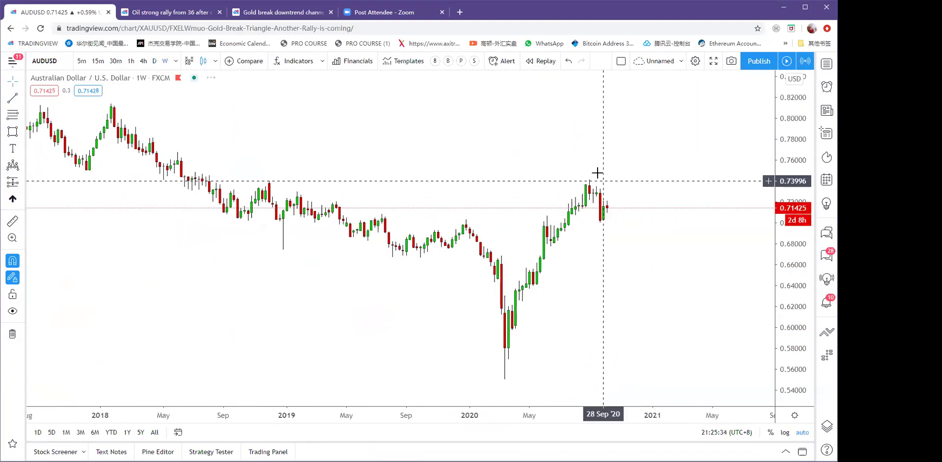
pyautogui.click(11, 133)
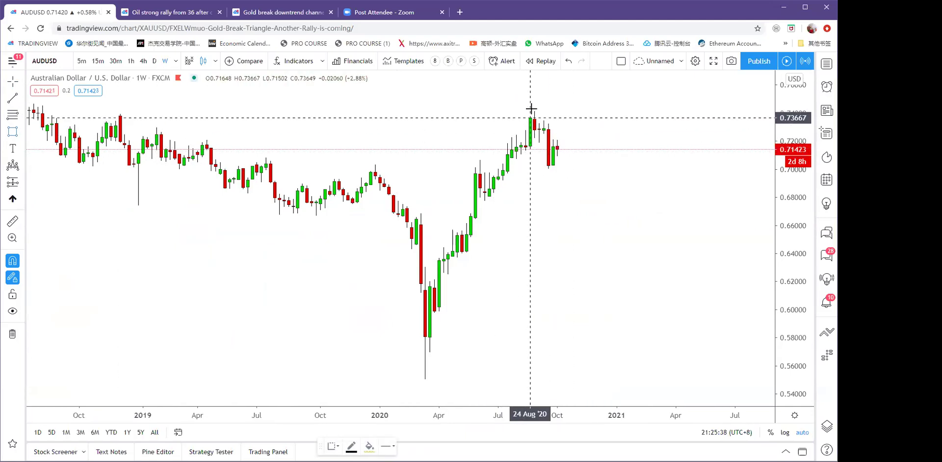
pyautogui.moveTo(534, 108); pyautogui.dragTo(685, 133)
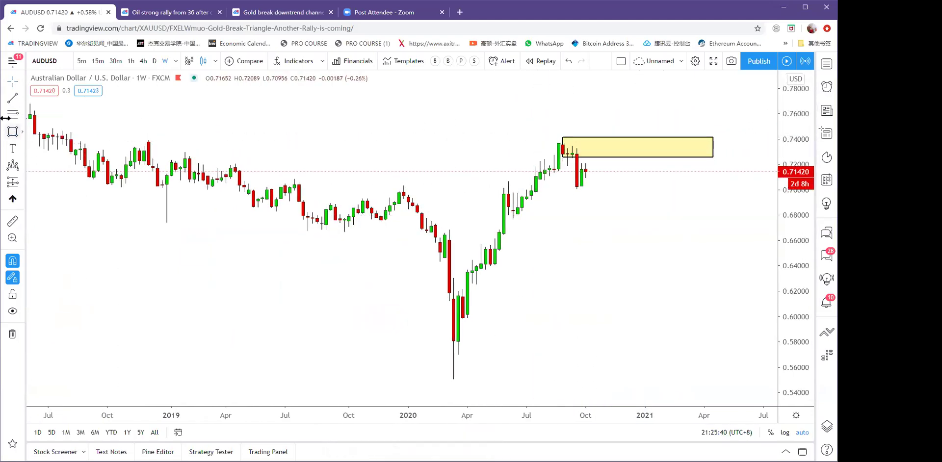
# Turn off magnet snapping and draw zigzag arrows from the zone's high to about 0.698, 0.731, 0.704, 0.733 and 0.712 by April 2021.
pyautogui.click(23, 103)
pyautogui.click(68, 262)
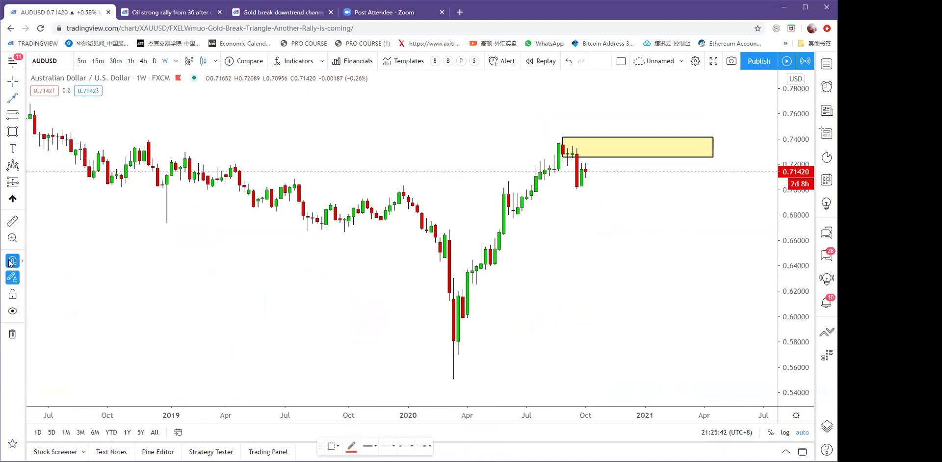
pyautogui.click(584, 192)
pyautogui.click(627, 152)
pyautogui.click(649, 184)
pyautogui.click(683, 148)
pyautogui.click(704, 174)
# Extend the arrow path with a breakout to about 0.759 in late May 2021, a pullback to 0.732 and a further rise.
pyautogui.click(736, 115)
pyautogui.click(767, 82)
pyautogui.press('Escape')
pyautogui.moveTo(692, 215); pyautogui.dragTo(683, 210)
pyautogui.scroll(1, 691, 121)
pyautogui.scroll(1, 690, 120)
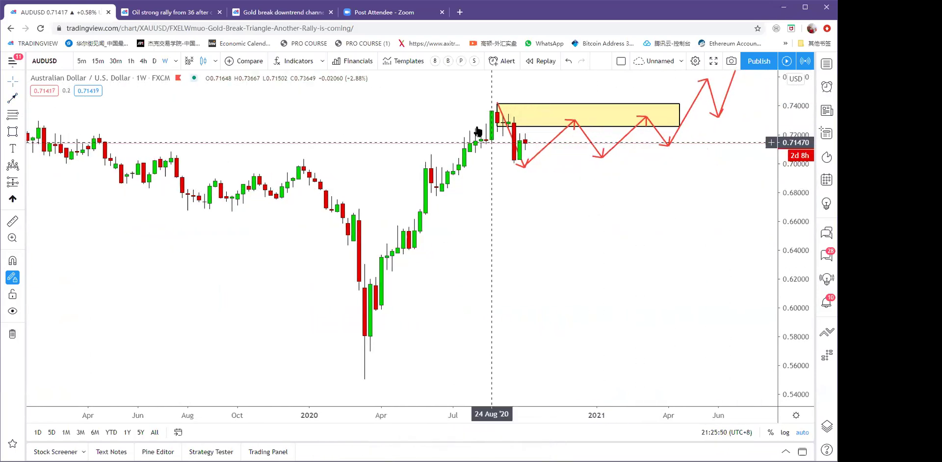
pyautogui.scroll(-2, 649, 111)
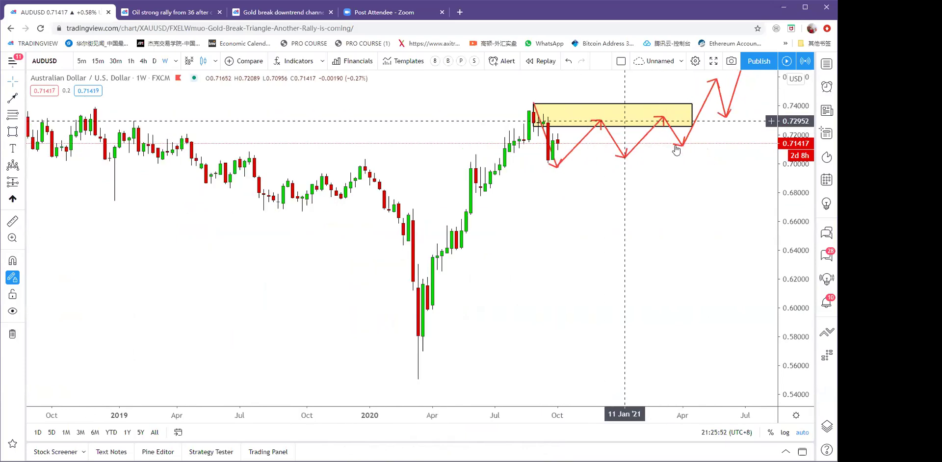
# Switch the chart from AUDUSD to NZDUSD, keeping the weekly timeframe.
pyautogui.click(676, 138)
pyautogui.scroll(-2, 736, 139)
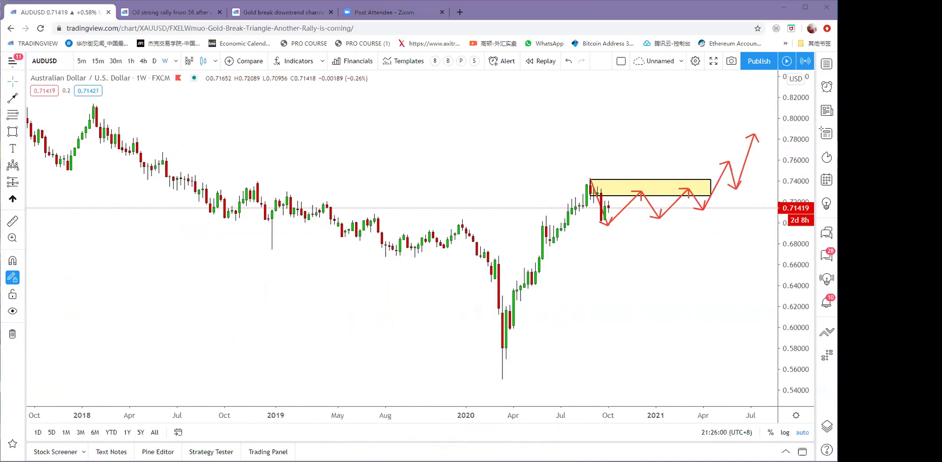
pyautogui.click(414, 137)
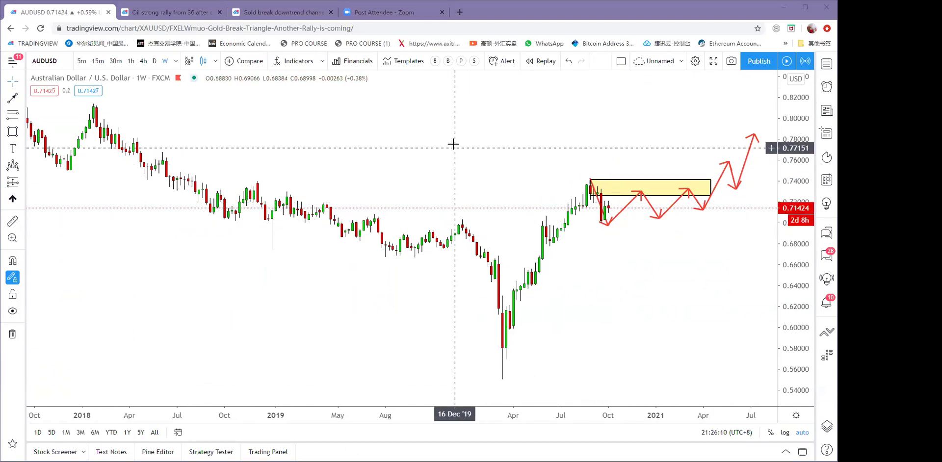
pyautogui.scroll(1, 465, 179)
pyautogui.write('NZDUSD')
pyautogui.press('Return')
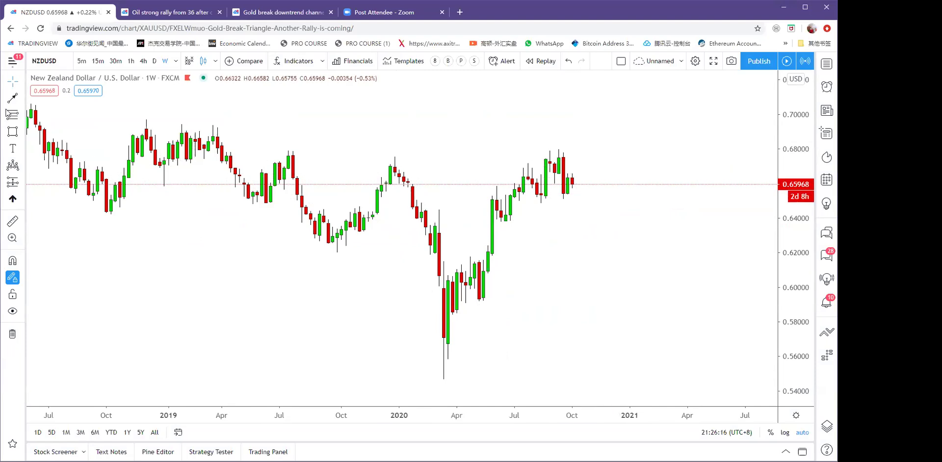
# Draw zigzag arrows from about 0.565 in March 2020 to 0.660, 0.635, 0.684 and 0.653 in early October 2020.
pyautogui.scroll(1, 569, 202)
pyautogui.hotkey('alt', 't')
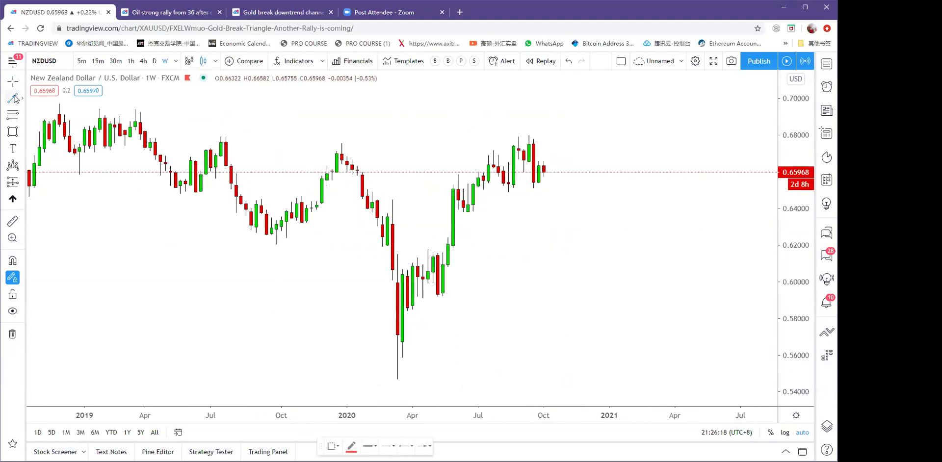
pyautogui.click(402, 343)
pyautogui.click(452, 171)
pyautogui.doubleClick(468, 217)
pyautogui.click(468, 217)
pyautogui.click(533, 127)
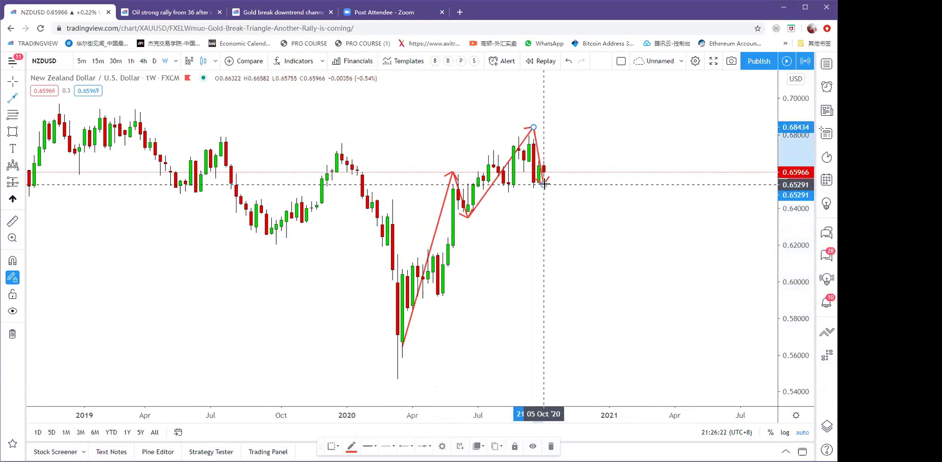
pyautogui.click(544, 184)
pyautogui.press('Escape')
# On a cleared daily chart, draw a support zone from about 0.655 to 0.6495, mid-August to December, and place an up arrow inside it in mid-October.
pyautogui.scroll(4, 589, 96)
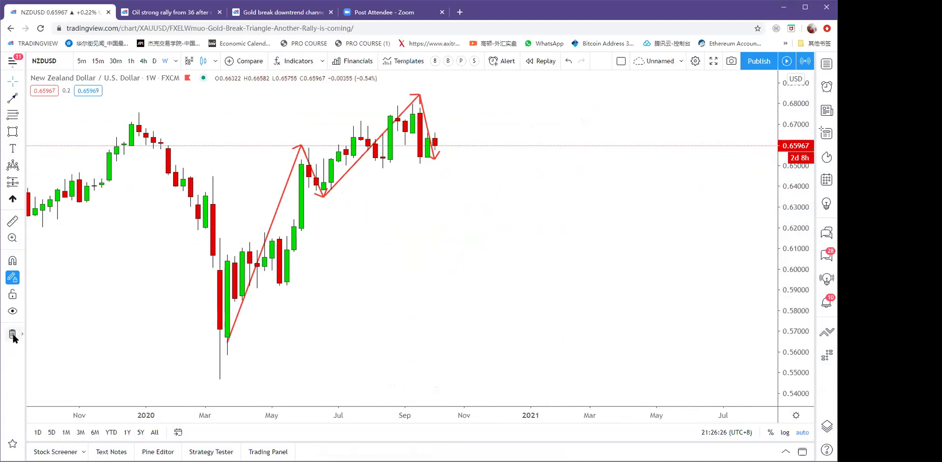
pyautogui.click(154, 61)
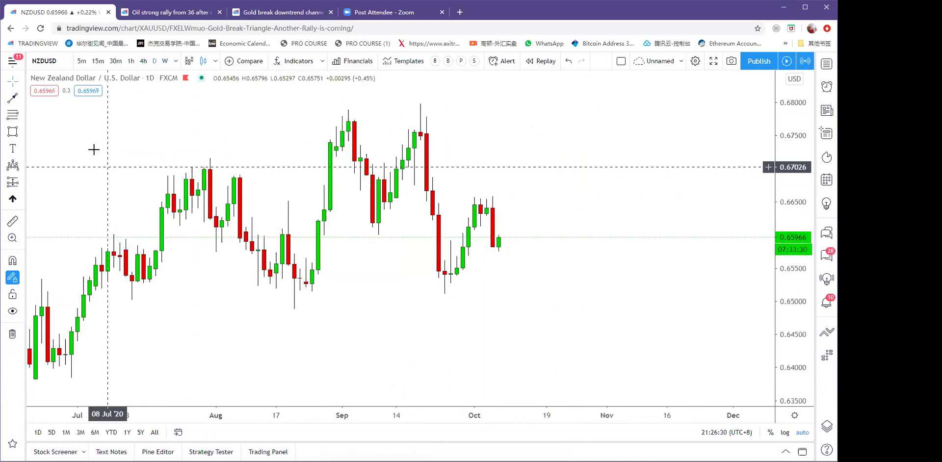
pyautogui.click(13, 132)
pyautogui.click(732, 305)
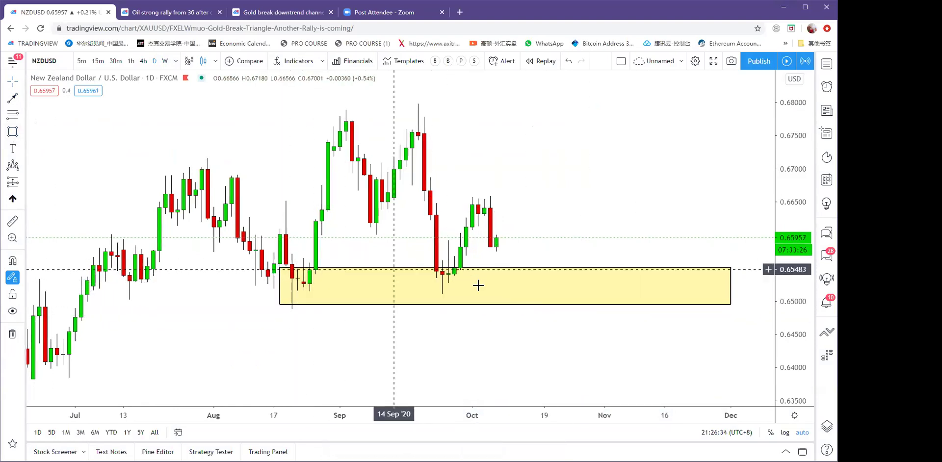
pyautogui.click(525, 285)
pyautogui.scroll(-3, 635, 248)
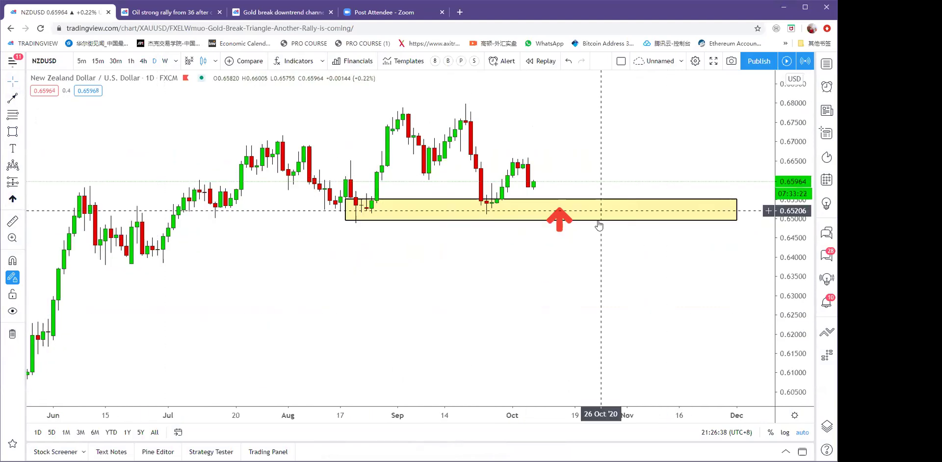
# Draw a red arrow on the NZDUSD chart from the yellow support zone's upper edge up to about 0.682.
pyautogui.click(22, 98)
pyautogui.click(90, 249)
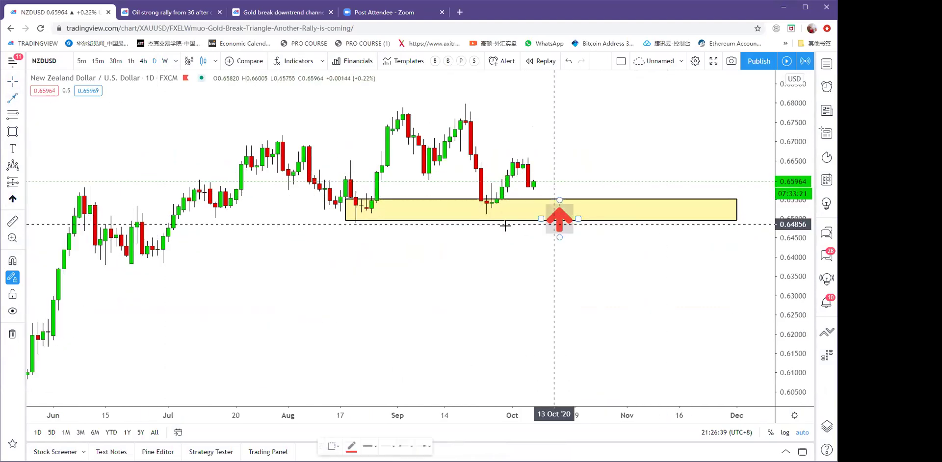
pyautogui.click(560, 200)
pyautogui.click(634, 96)
pyautogui.scroll(-2, 510, 241)
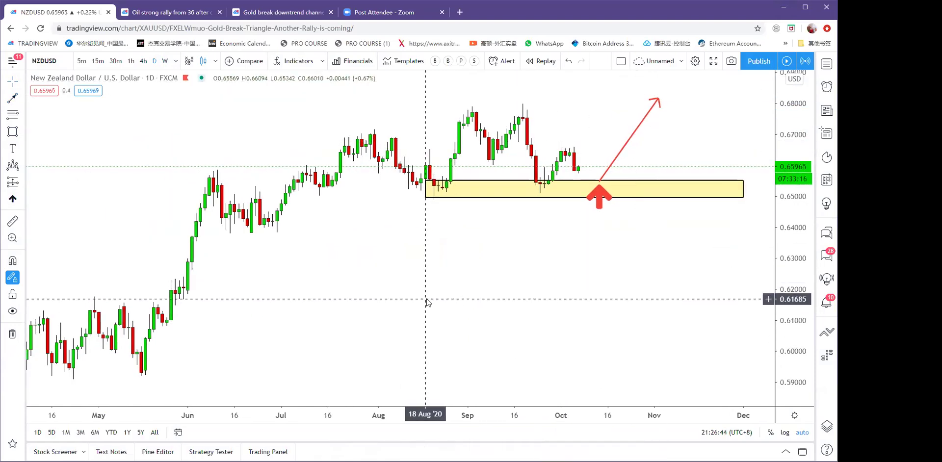
# Load the GBPJPY chart and set it to the weekly timeframe.
pyautogui.write('GBPJPY')
pyautogui.press('Return')
pyautogui.scroll(3, 485, 232)
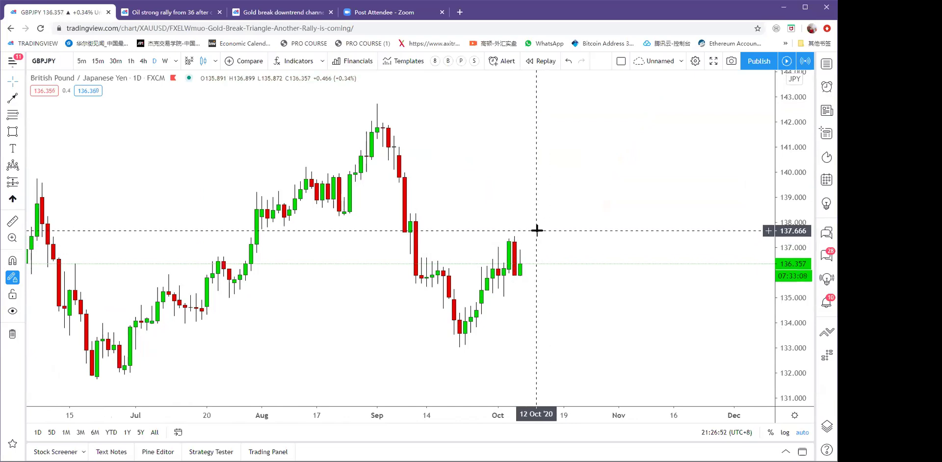
pyautogui.scroll(-5, 537, 230)
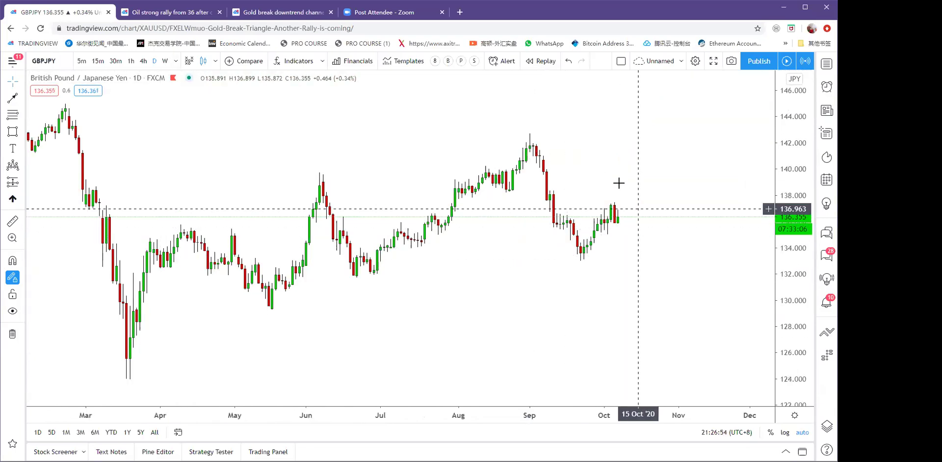
pyautogui.scroll(-3, 284, 137)
pyautogui.click(167, 61)
pyautogui.scroll(3, 620, 201)
pyautogui.moveTo(631, 210); pyautogui.dragTo(520, 212)
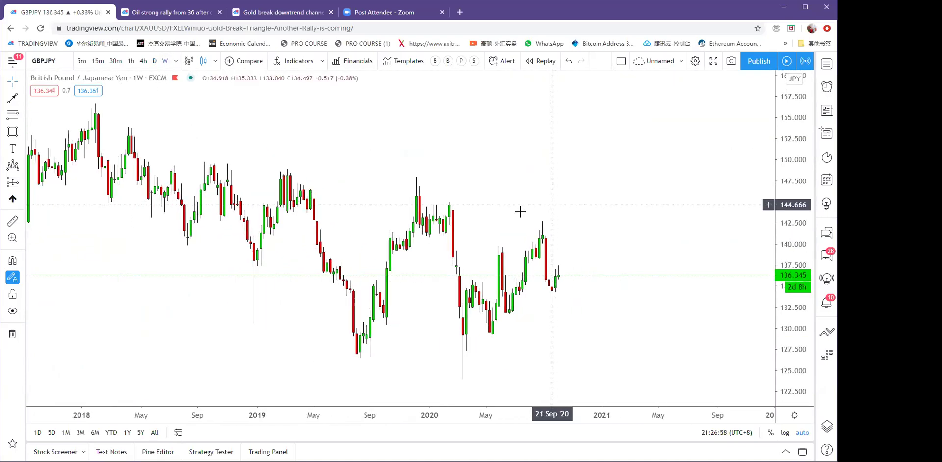
# Draw a descending blue trend line from the late-2019 high at about 148.2 past the September 2020 high to about 134.4.
pyautogui.click(22, 99)
pyautogui.click(110, 100)
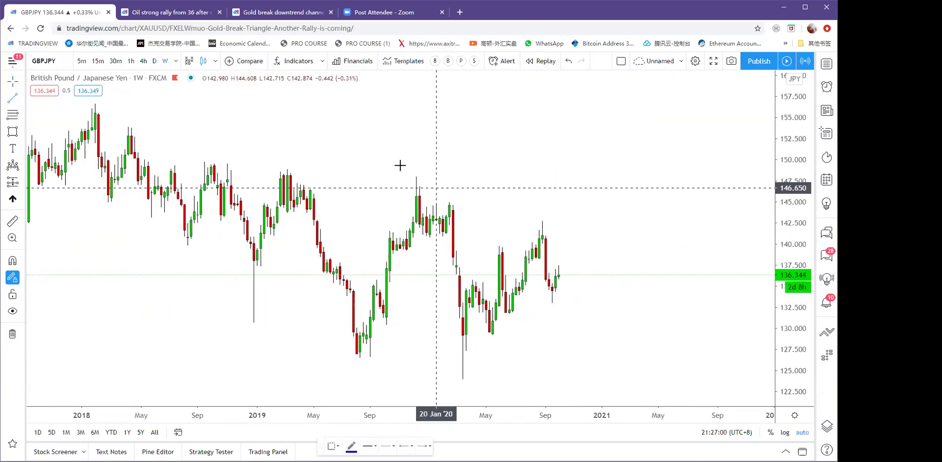
pyautogui.click(413, 175)
pyautogui.click(743, 291)
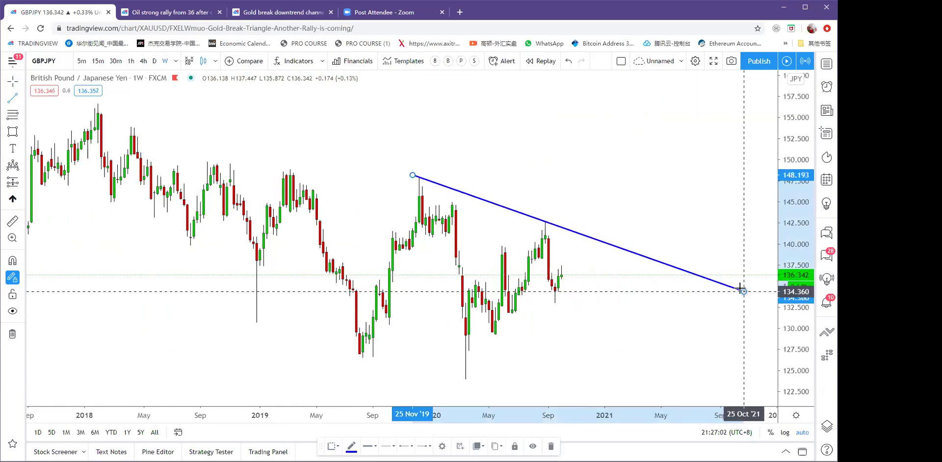
# Draw a rising blue trend line from about 126.2 at the March 2020 low, under the September 2020 low, to about 139.4.
pyautogui.moveTo(591, 206); pyautogui.dragTo(509, 185)
pyautogui.click(15, 101)
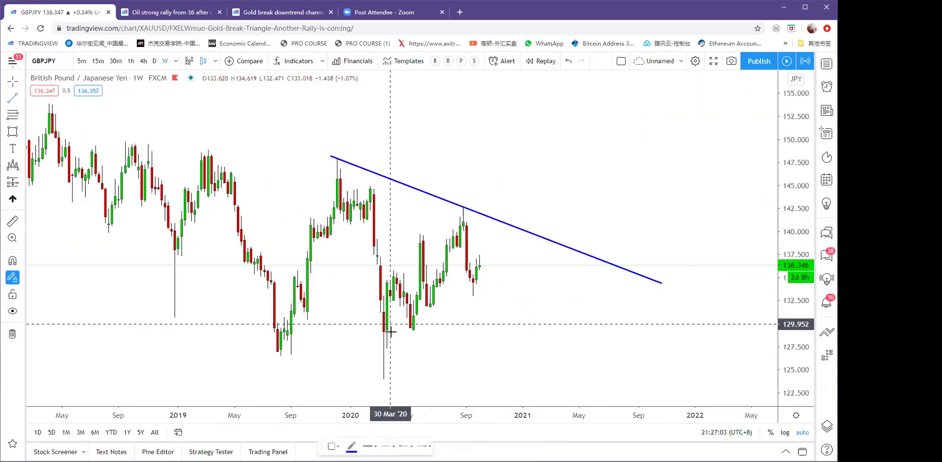
pyautogui.click(384, 359)
pyautogui.click(562, 238)
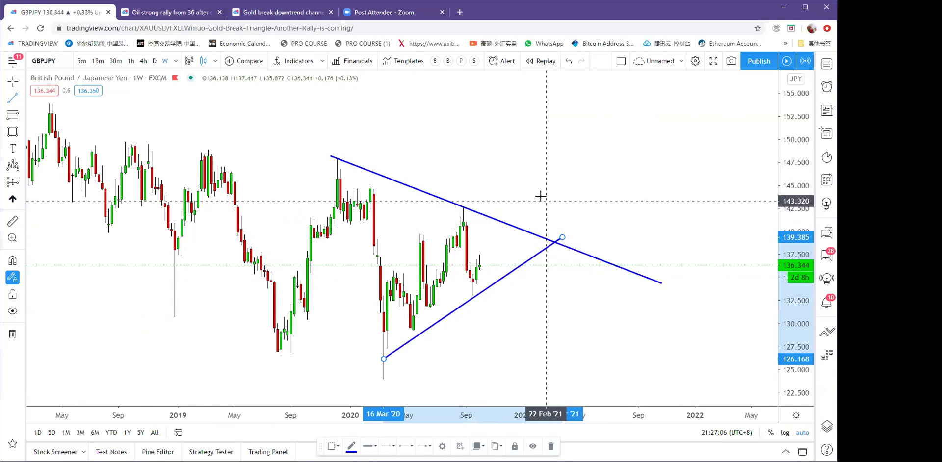
# Shorten the descending trend line so it ends at about 139, close to the rising line's upper end.
pyautogui.moveTo(540, 196); pyautogui.dragTo(558, 208)
pyautogui.moveTo(678, 290); pyautogui.dragTo(572, 252)
pyautogui.click(537, 219)
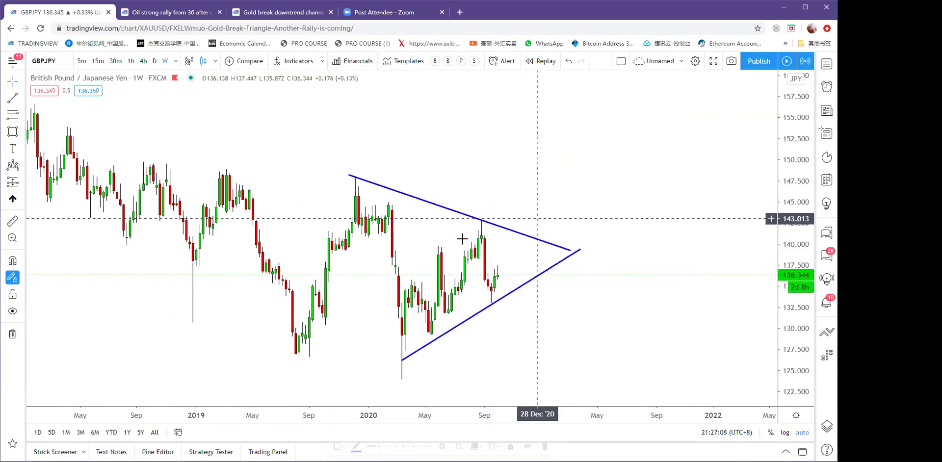
# Draw a red arrow from the triangle's lower trend line at about 133.1 up to about 143.8.
pyautogui.moveTo(526, 175); pyautogui.dragTo(654, 169)
pyautogui.click(23, 99)
pyautogui.click(59, 96)
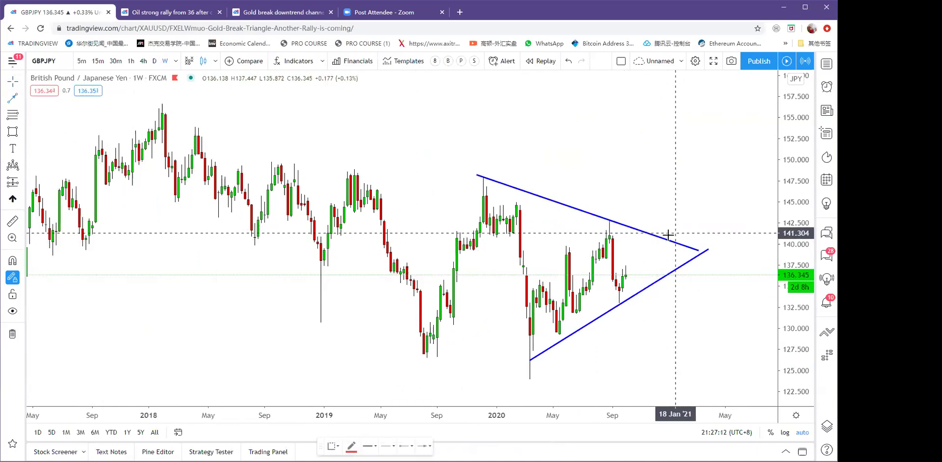
pyautogui.click(626, 302)
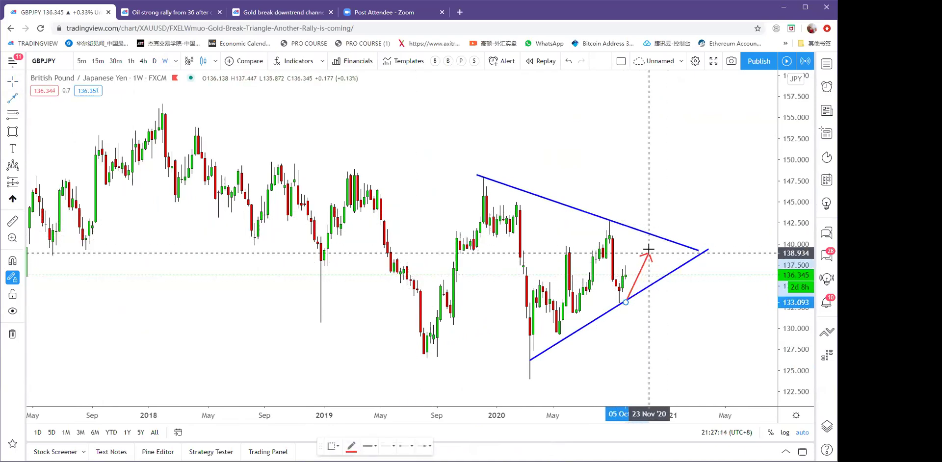
pyautogui.click(673, 211)
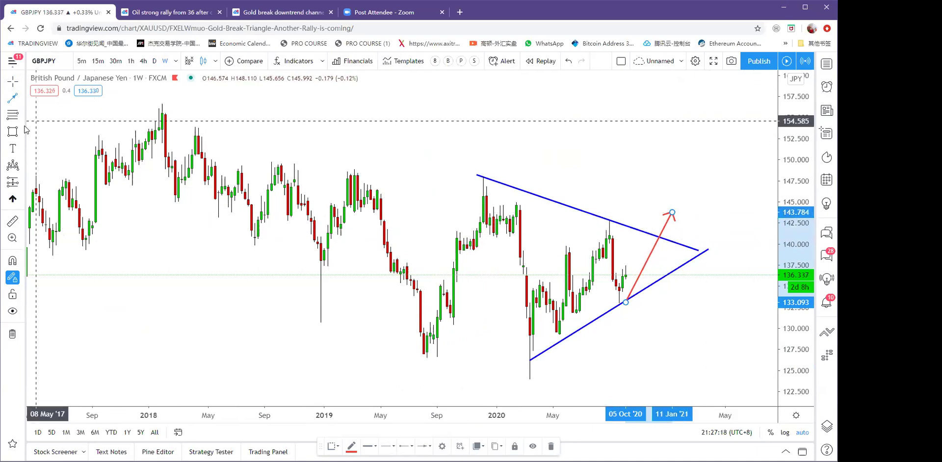
# Mark the September 2020 high with a yellow rectangle at about 141.2 to 142.8 and extend the red arrow to about 152.
pyautogui.click(602, 220)
pyautogui.click(738, 234)
pyautogui.click(688, 196)
pyautogui.moveTo(672, 212); pyautogui.dragTo(719, 145)
pyautogui.click(648, 172)
pyautogui.click(636, 221)
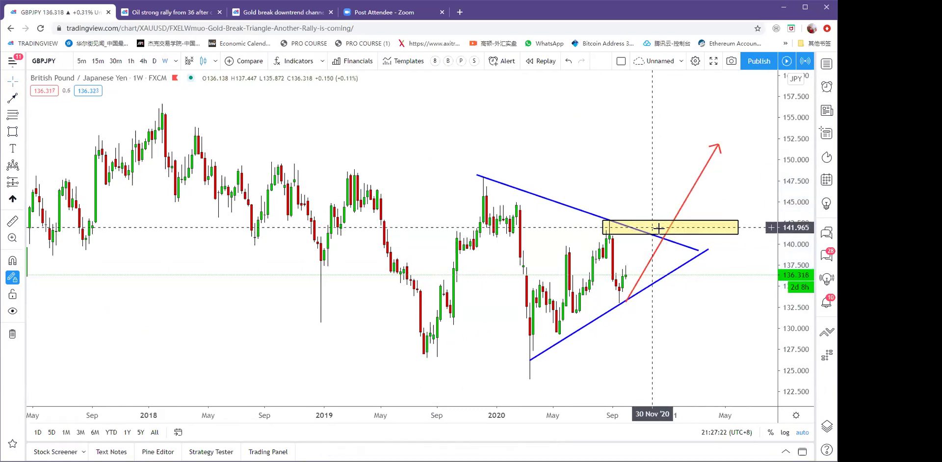
# Examine the triangle closely, then check recent GBPJPY price action on the 4-hour chart.
pyautogui.scroll(3, 649, 270)
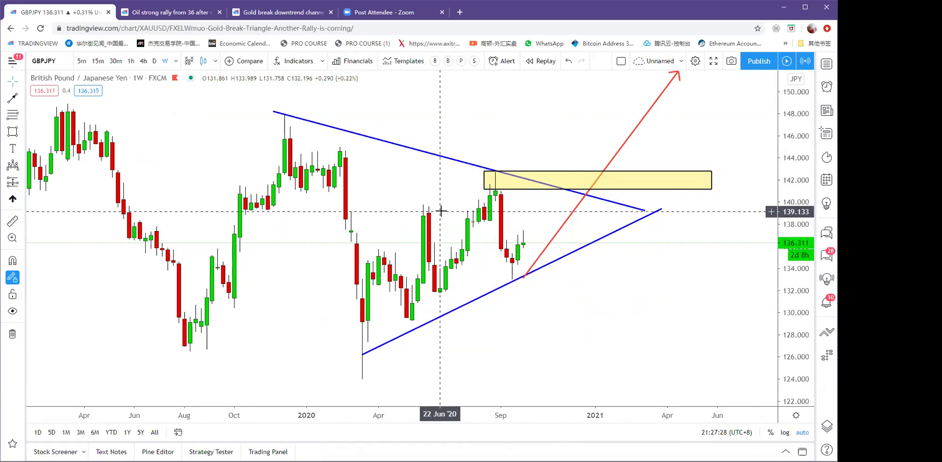
pyautogui.click(144, 61)
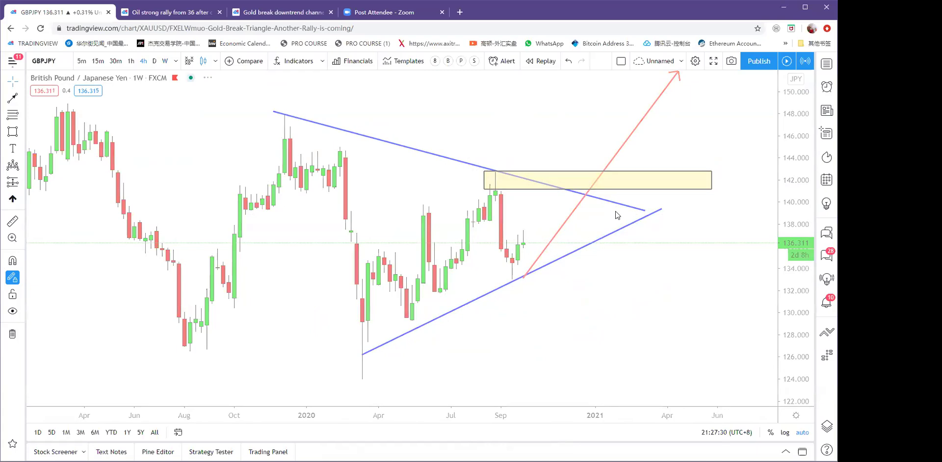
pyautogui.scroll(-3, 464, 361)
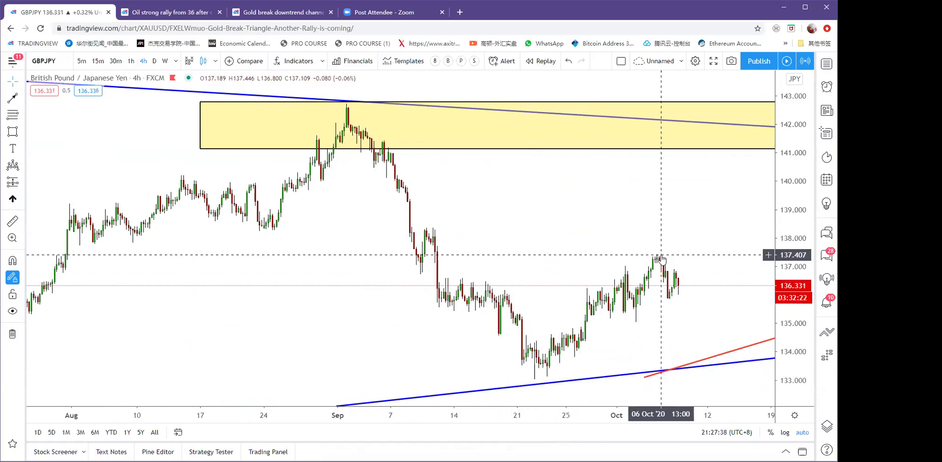
pyautogui.moveTo(633, 228); pyautogui.dragTo(473, 223)
pyautogui.scroll(-6, 514, 212)
pyautogui.scroll(1, 551, 204)
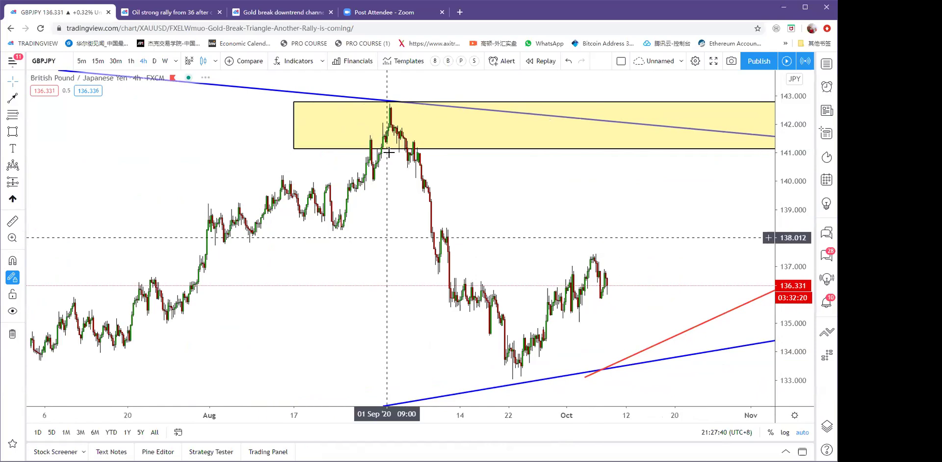
# Return to the weekly chart and examine the triangle, resistance rectangle and red arrow in the longer-term context.
pyautogui.click(165, 61)
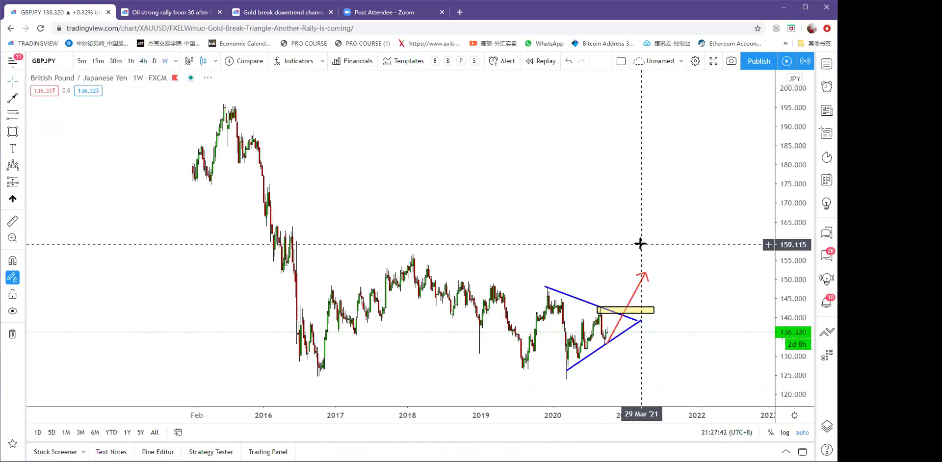
pyautogui.scroll(-2, 576, 294)
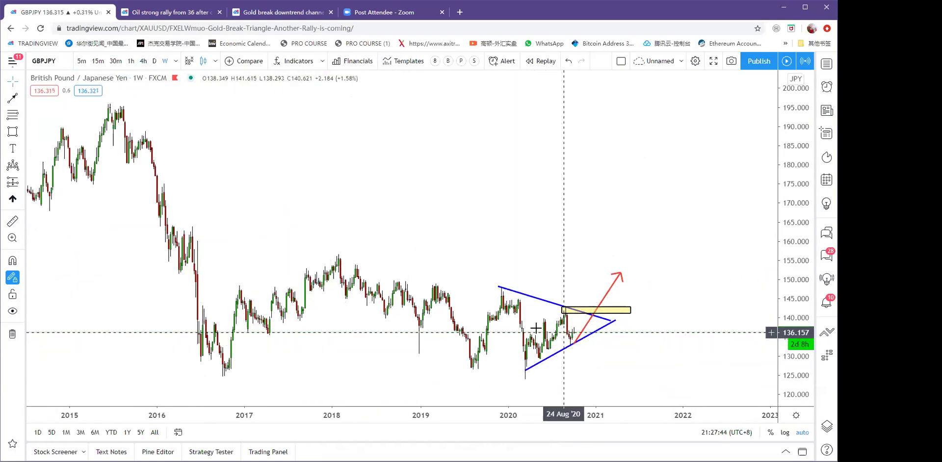
pyautogui.scroll(3, 490, 304)
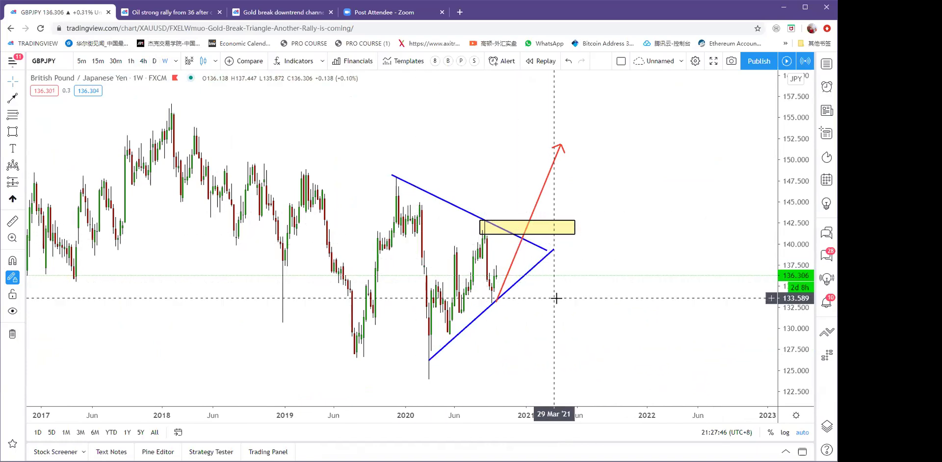
pyautogui.moveTo(560, 299); pyautogui.dragTo(596, 298)
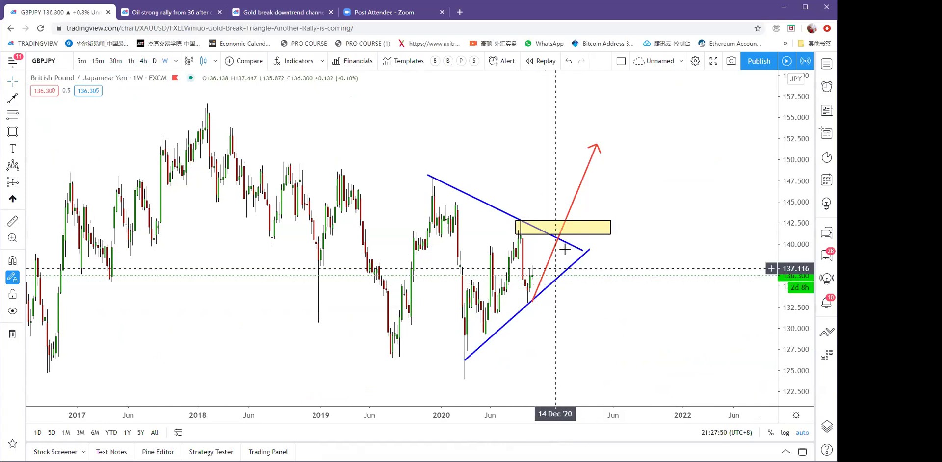
pyautogui.click(515, 220)
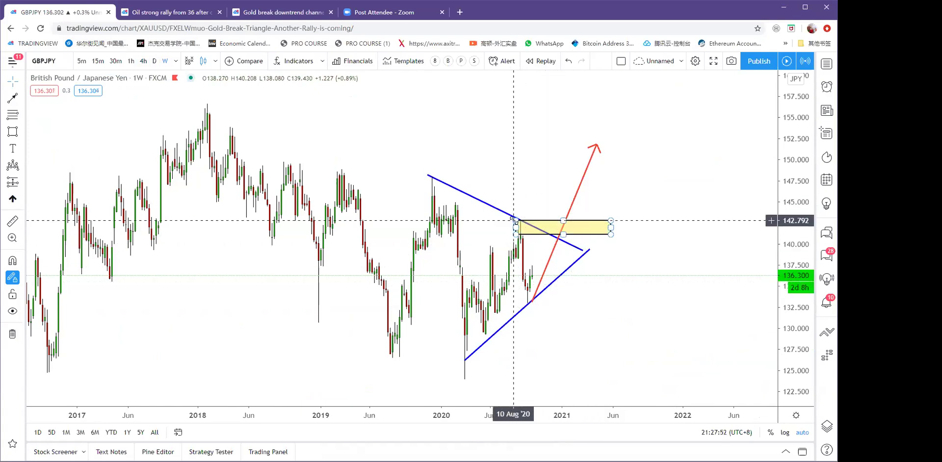
pyautogui.click(707, 200)
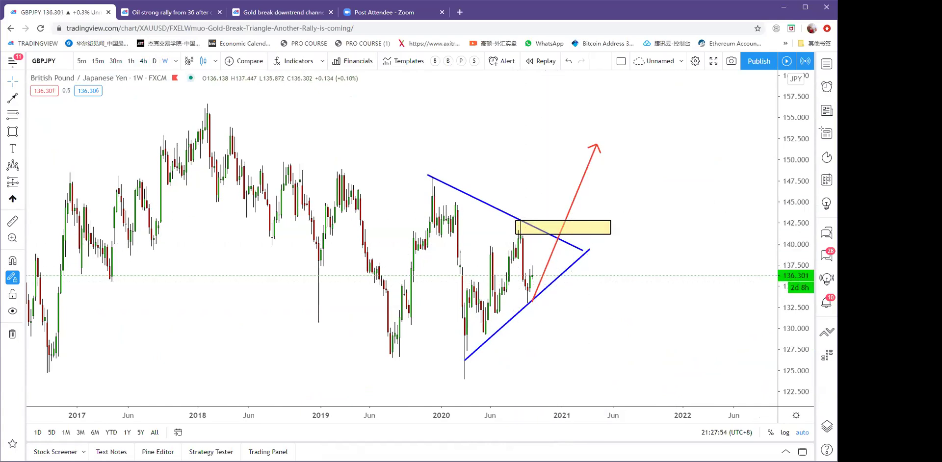
# Switch GBPJPY to the 1-hour timeframe and remove all drawings from the chart.
pyautogui.click(130, 61)
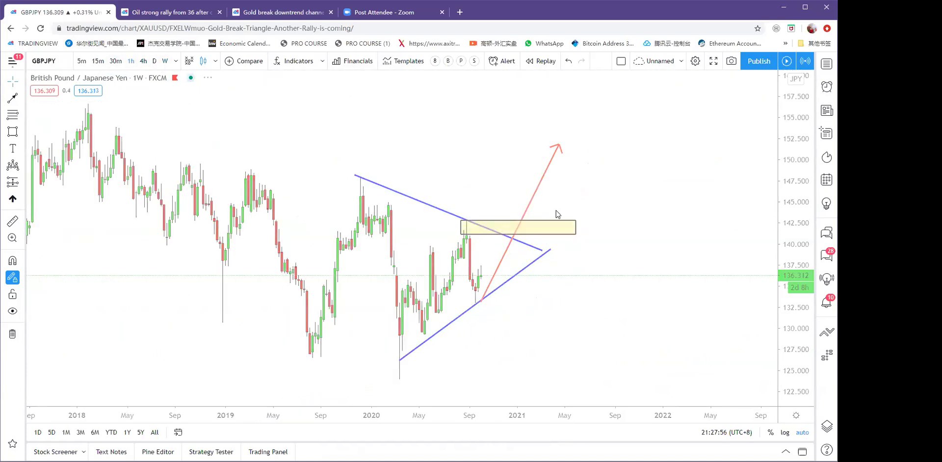
pyautogui.scroll(-5, 520, 216)
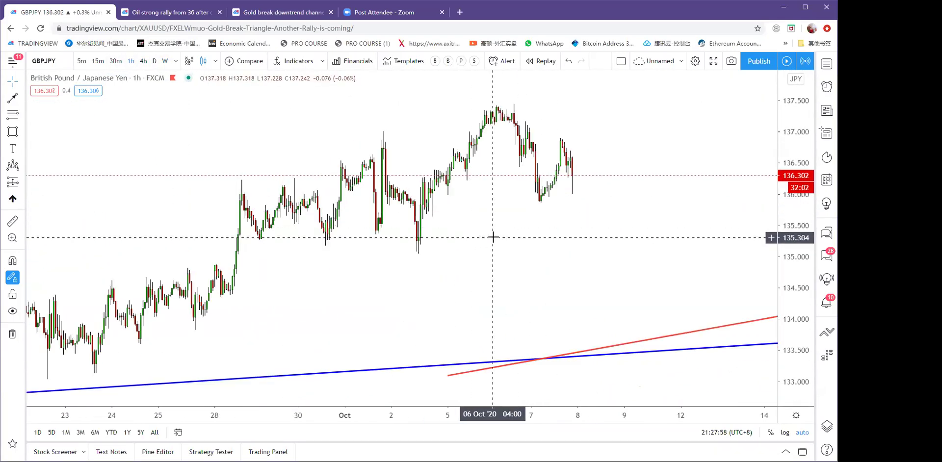
pyautogui.click(13, 335)
pyautogui.scroll(-3, 518, 299)
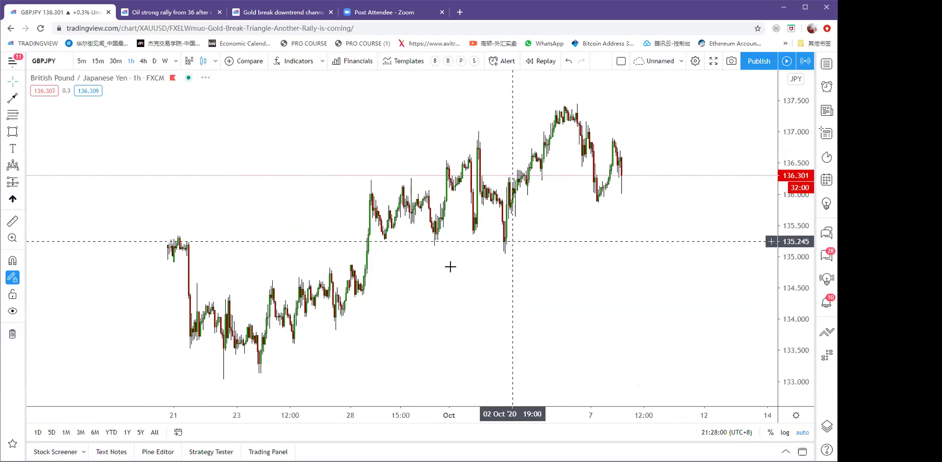
# Trace the 21–25 September bottom with a zigzag of red arrows through its successive lows and highs between about 133 and 134.6.
pyautogui.moveTo(219, 251); pyautogui.dragTo(458, 233)
pyautogui.scroll(4, 375, 207)
pyautogui.moveTo(373, 206); pyautogui.dragTo(361, 204)
pyautogui.click(13, 99)
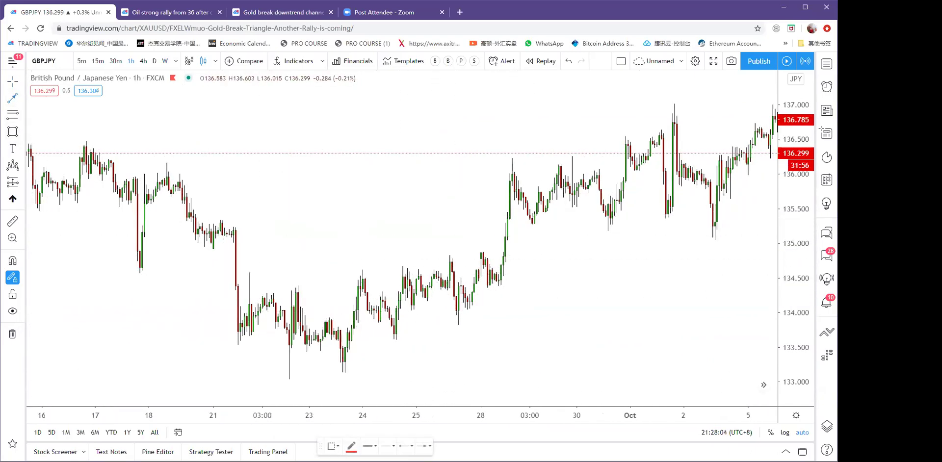
pyautogui.click(207, 280)
pyautogui.click(238, 339)
pyautogui.click(238, 339)
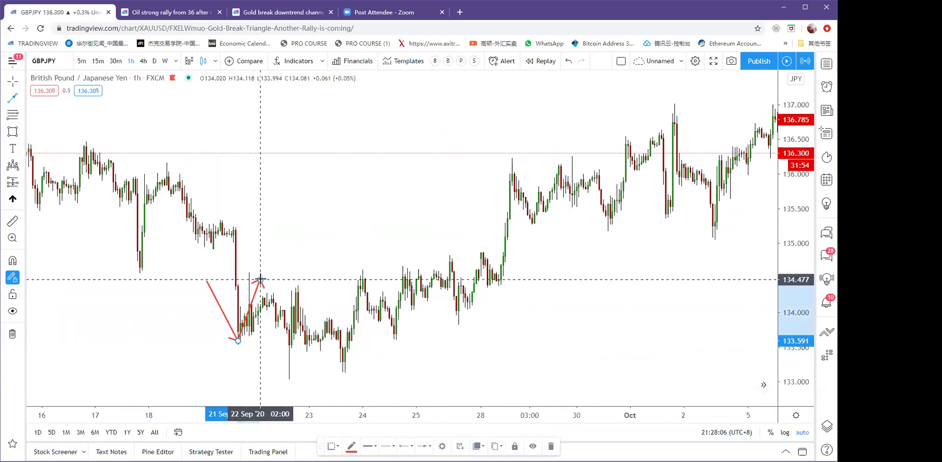
pyautogui.click(260, 281)
pyautogui.click(291, 378)
pyautogui.click(314, 280)
pyautogui.click(345, 378)
pyautogui.click(365, 272)
pyautogui.click(396, 341)
pyautogui.click(436, 267)
pyautogui.press('Escape')
# Mark the left shoulder, head and right shoulder lows of the zigzag with three yellow rectangles.
pyautogui.moveTo(317, 305); pyautogui.dragTo(422, 310)
pyautogui.scroll(3, 456, 311)
pyautogui.click(12, 131)
pyautogui.moveTo(204, 335)
pyautogui.mouseDown()
pyautogui.moveTo(330, 366)
pyautogui.moveTo(357, 385)
pyautogui.moveTo(464, 345)
pyautogui.moveTo(465, 354)
pyautogui.mouseUp()
pyautogui.click(532, 340)
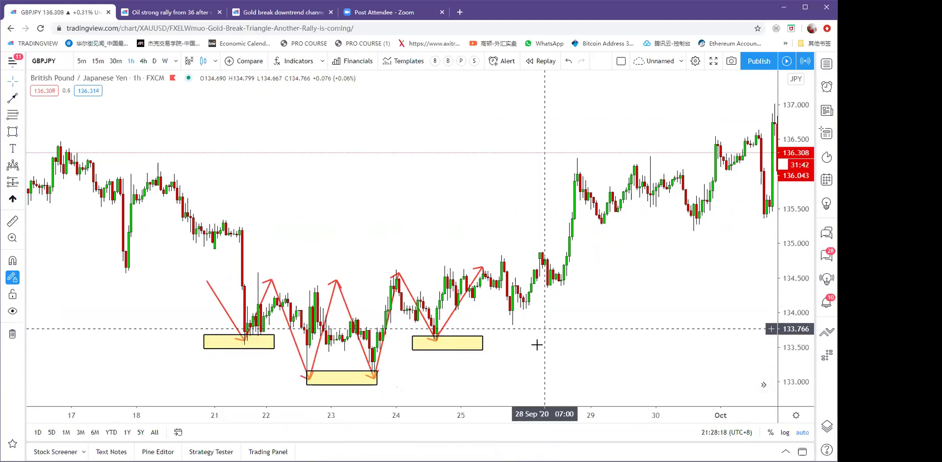
# Examine the 1-hour price action following the marked bottom up to the latest candles of 7 October.
pyautogui.moveTo(521, 333); pyautogui.dragTo(414, 328)
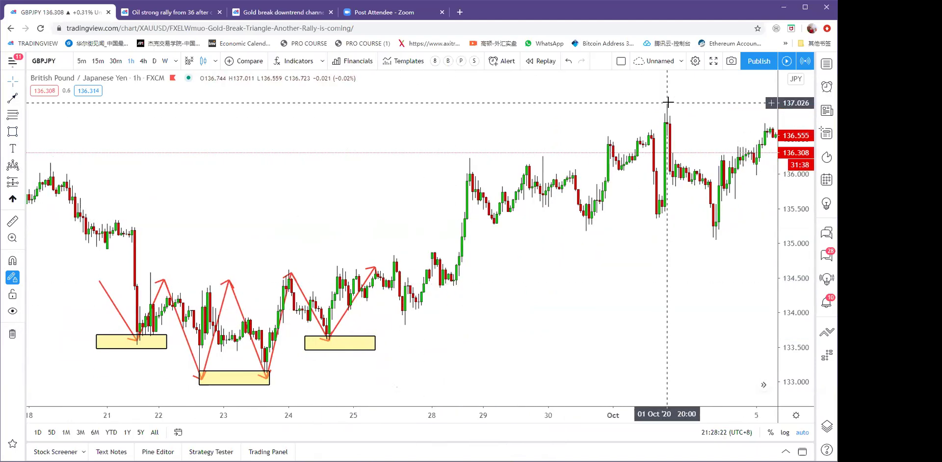
pyautogui.moveTo(639, 293); pyautogui.dragTo(487, 288)
pyautogui.scroll(-3, 693, 266)
pyautogui.moveTo(699, 265); pyautogui.dragTo(505, 223)
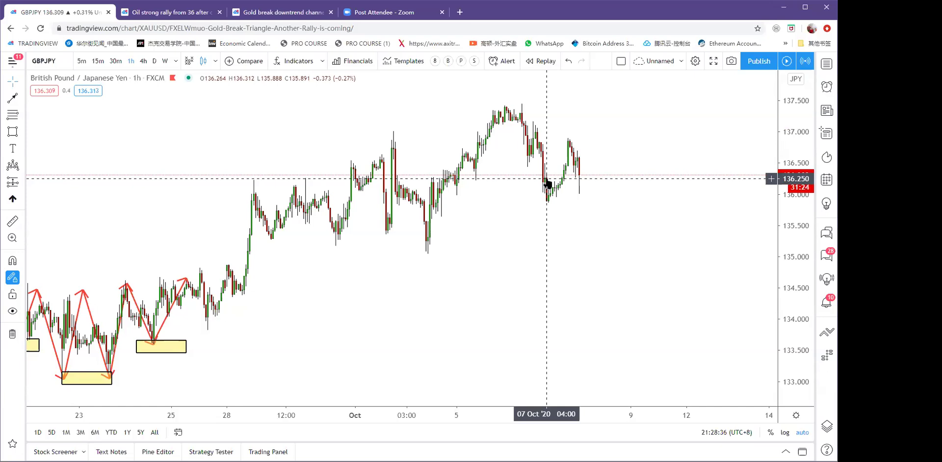
pyautogui.scroll(-3, 543, 118)
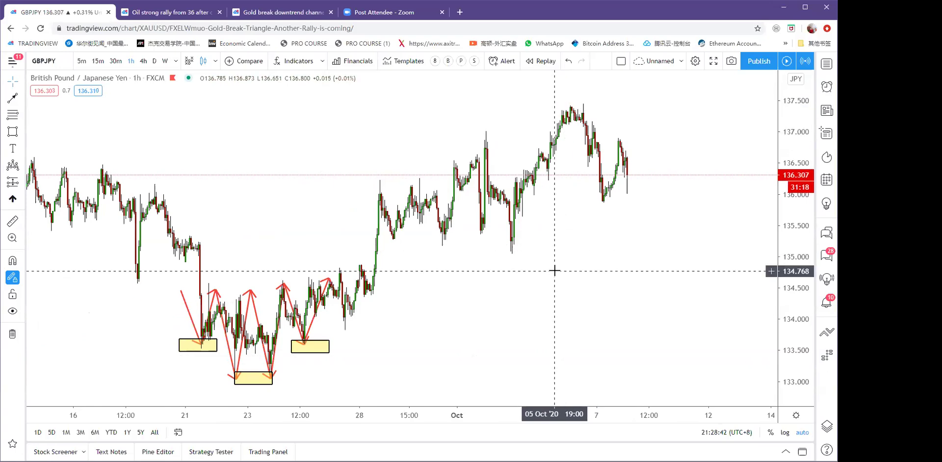
# Switch GBPJPY to the daily timeframe and clear the arrows and rectangles from the chart.
pyautogui.click(154, 61)
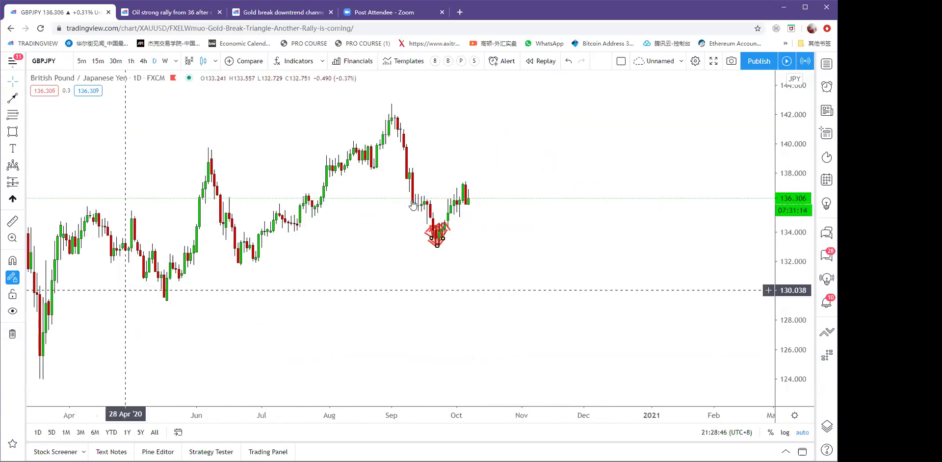
pyautogui.scroll(1, 466, 185)
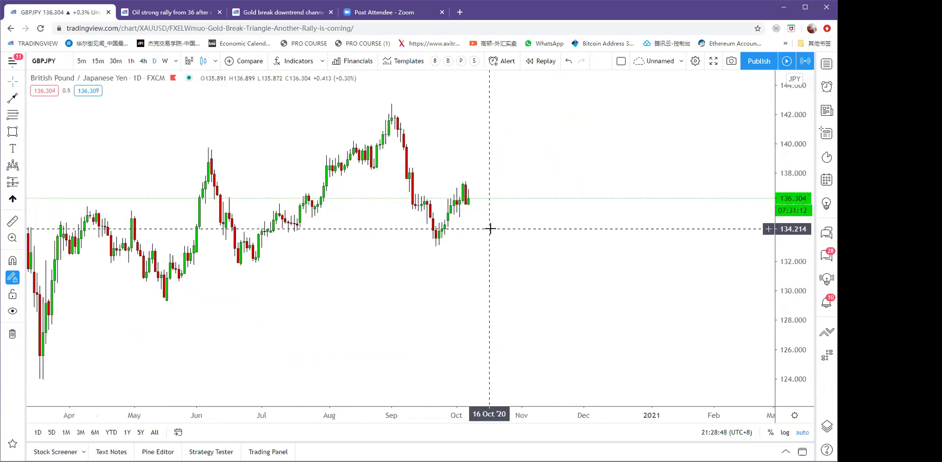
# Draw a yellow rectangle over the late-September lows between about 133 and 134.2, extending it towards late November.
pyautogui.hotkey('alt', 'shift', 'r')
pyautogui.moveTo(433, 228); pyautogui.dragTo(575, 248)
pyautogui.moveTo(522, 273); pyautogui.dragTo(509, 272)
# Draw red arrows projecting a fall from the October high to about 134.15 at the yellow zone and a rally to about 140.7 by 11 November.
pyautogui.click(22, 99)
pyautogui.click(453, 182)
pyautogui.click(12, 98)
pyautogui.click(451, 180)
pyautogui.moveTo(478, 225); pyautogui.dragTo(529, 133)
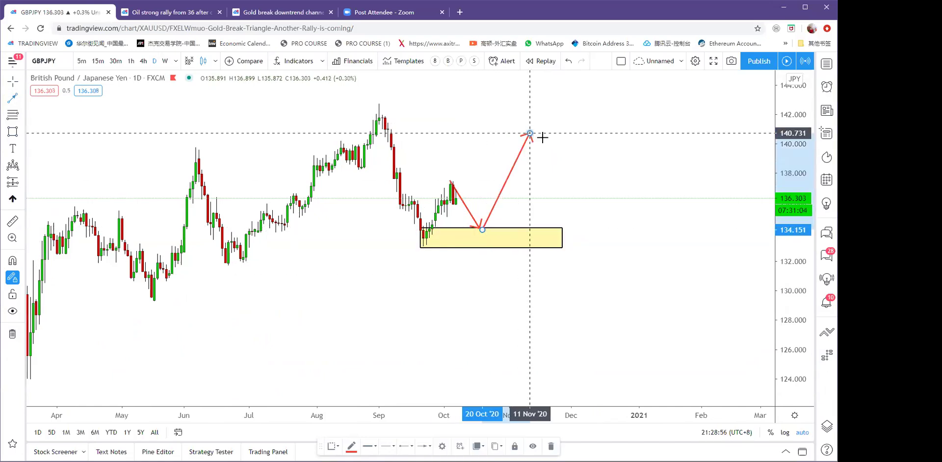
pyautogui.press('Escape')
pyautogui.moveTo(515, 347); pyautogui.dragTo(556, 335)
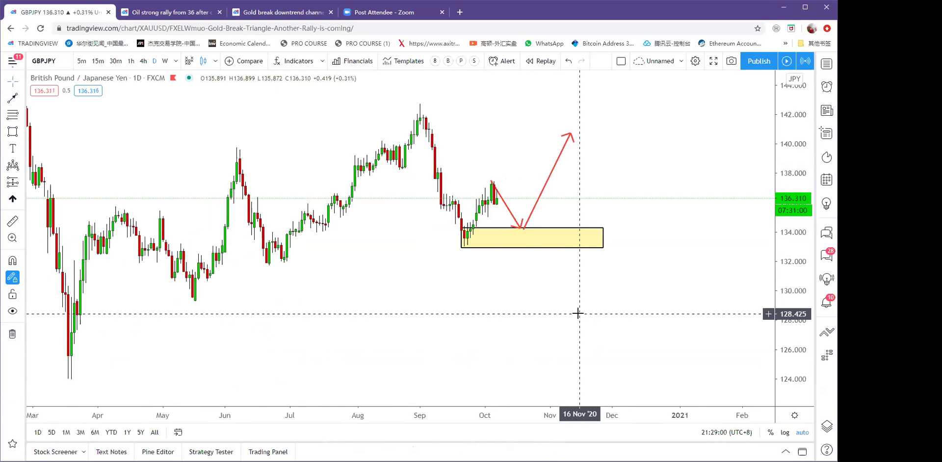
pyautogui.scroll(-3, 630, 285)
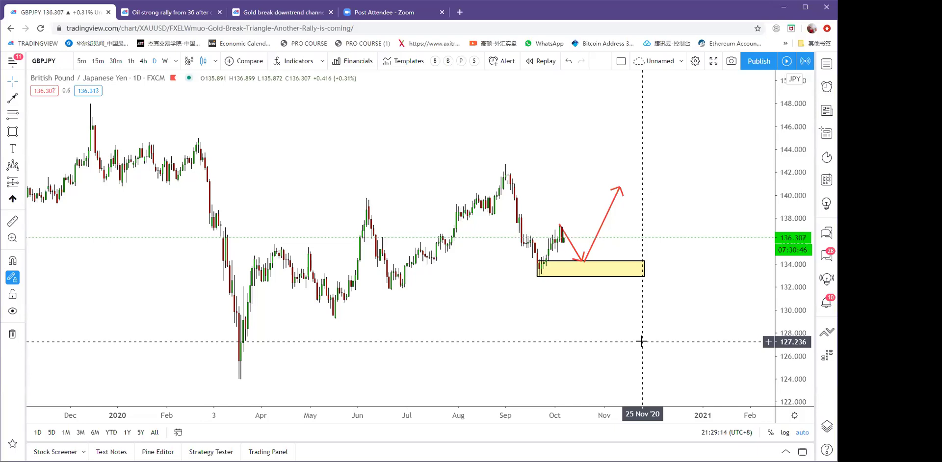
# Bring up the EURGBP daily chart briefly and switch the chart to SPX500.
pyautogui.write('e')
pyautogui.write('EURGBP')
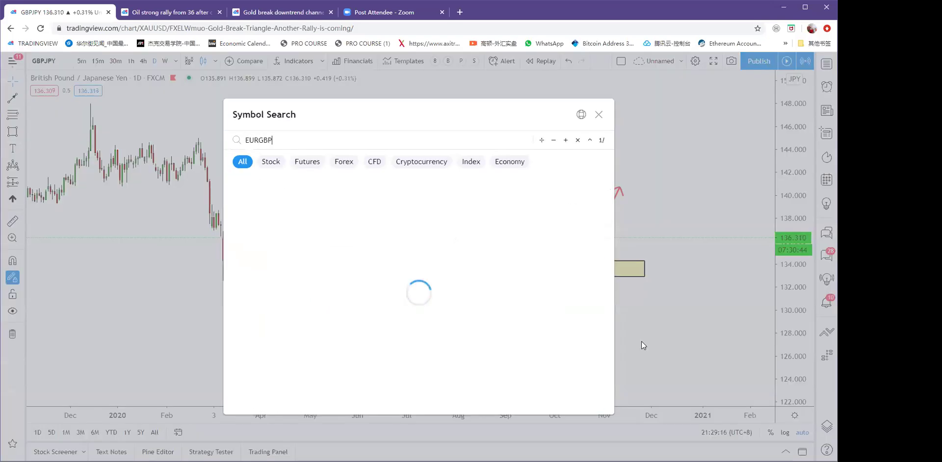
pyautogui.press('Return')
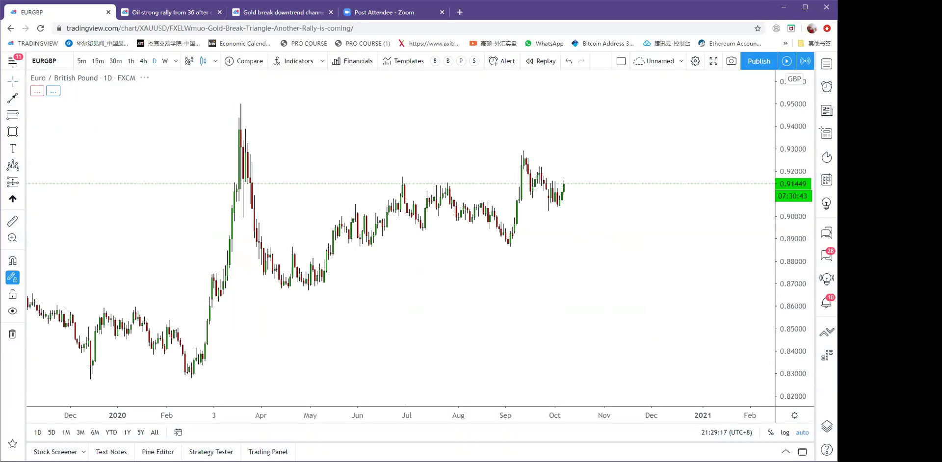
pyautogui.hotkey('ctrl', 'k')
pyautogui.write('SPX500')
pyautogui.press('Return')
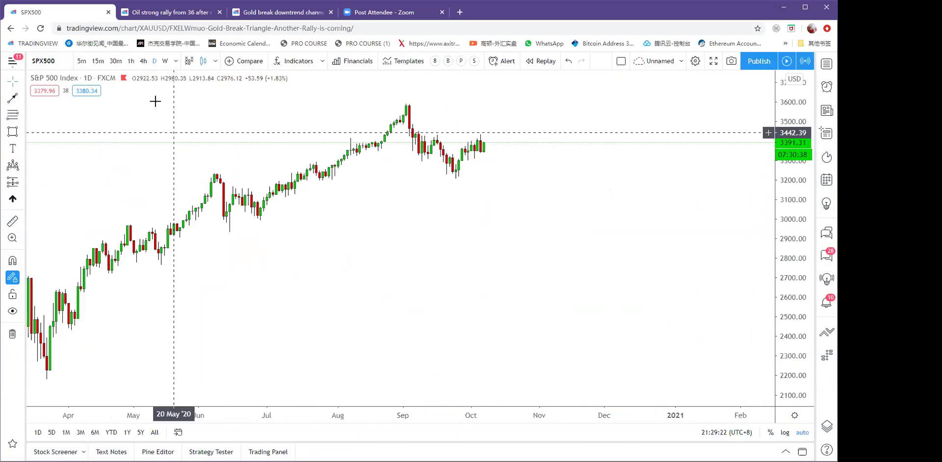
# Draw a red arrow from the 20 March low near 2196 to the early-September high near 3590.
pyautogui.scroll(3, 473, 127)
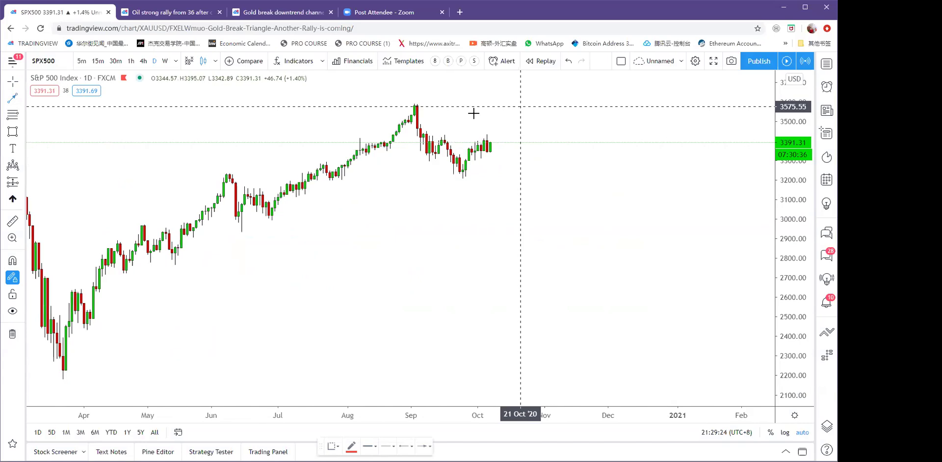
pyautogui.moveTo(114, 375); pyautogui.dragTo(399, 146)
pyautogui.moveTo(418, 120); pyautogui.dragTo(442, 104)
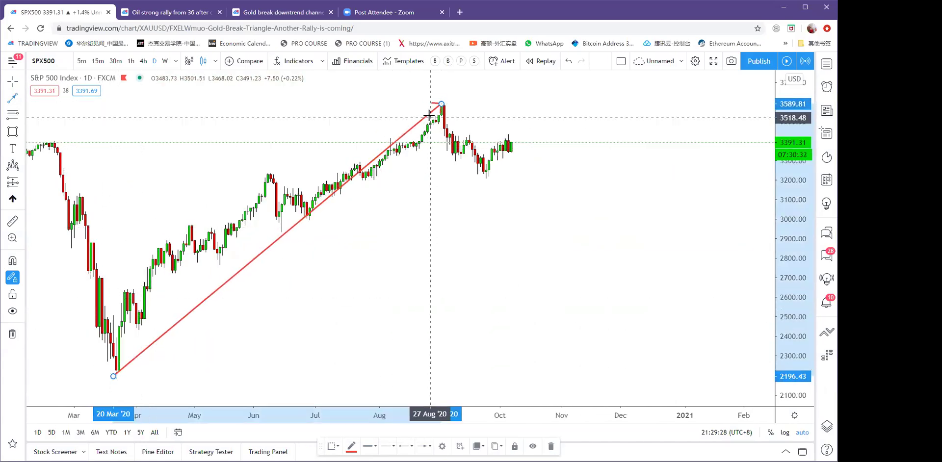
pyautogui.moveTo(471, 216); pyautogui.dragTo(562, 109)
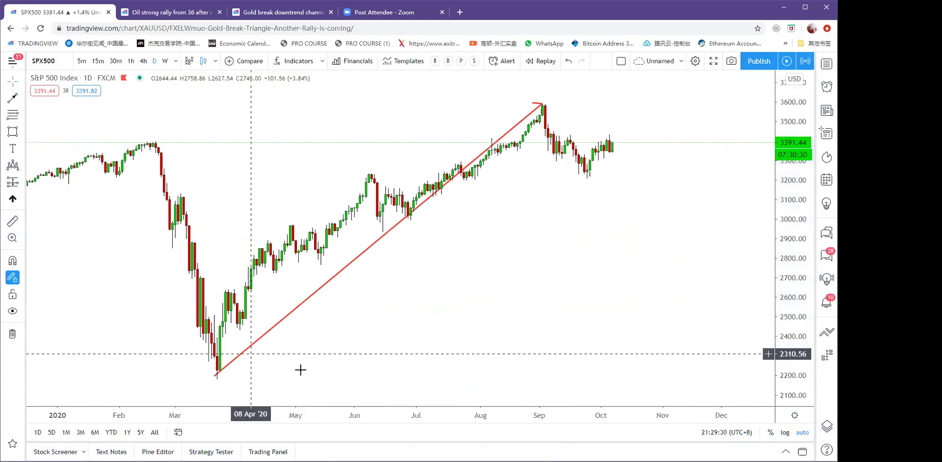
# Enclose the March to September rally in a long tilted ellipse along the red arrow.
pyautogui.click(23, 136)
pyautogui.click(80, 212)
pyautogui.click(214, 376)
pyautogui.click(542, 104)
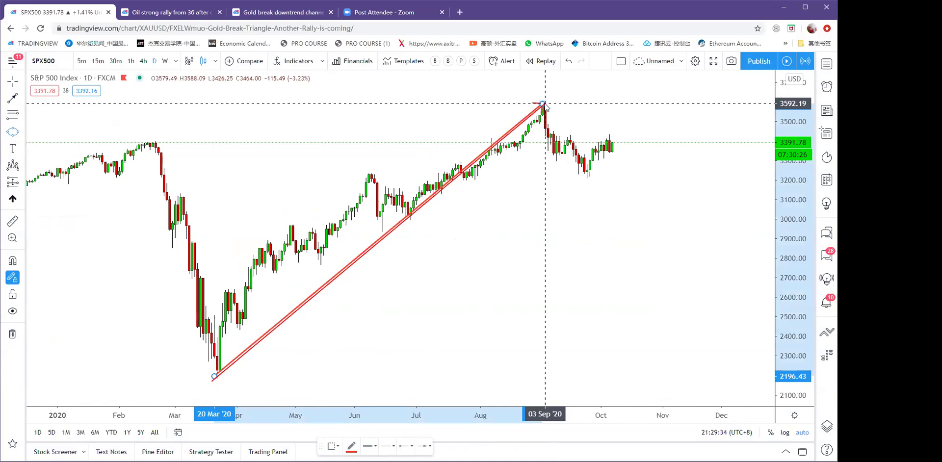
pyautogui.click(545, 103)
pyautogui.click(543, 151)
pyautogui.moveTo(334, 319); pyautogui.dragTo(313, 329)
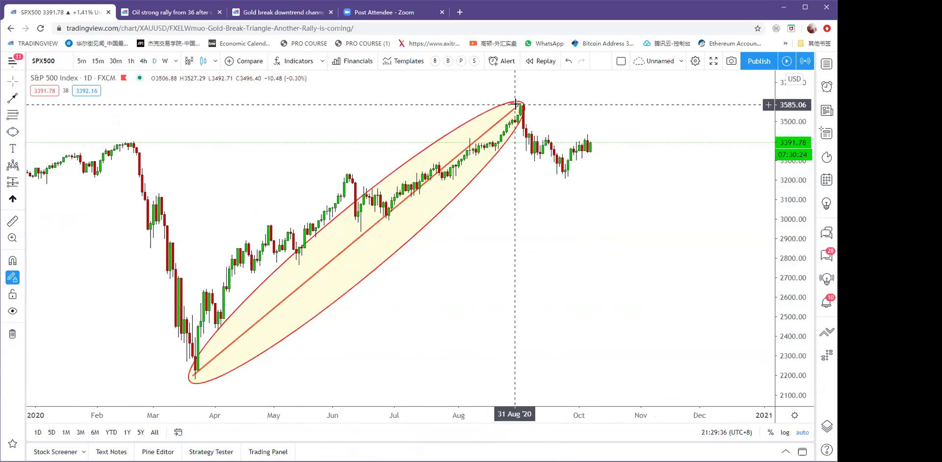
# Draw a red arrow from the 3 September high near 3583 down to the 24 September low near 3212.
pyautogui.scroll(3, 515, 104)
pyautogui.click(22, 98)
pyautogui.moveTo(445, 103); pyautogui.dragTo(460, 109)
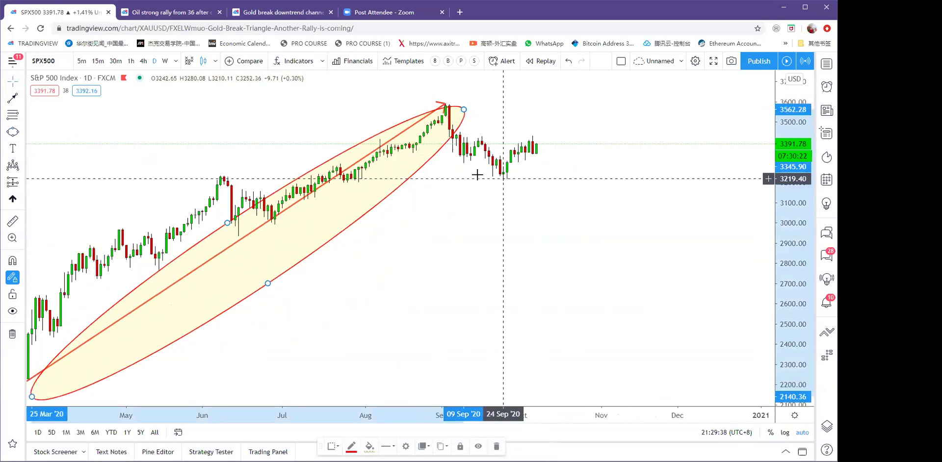
pyautogui.click(12, 98)
pyautogui.click(449, 105)
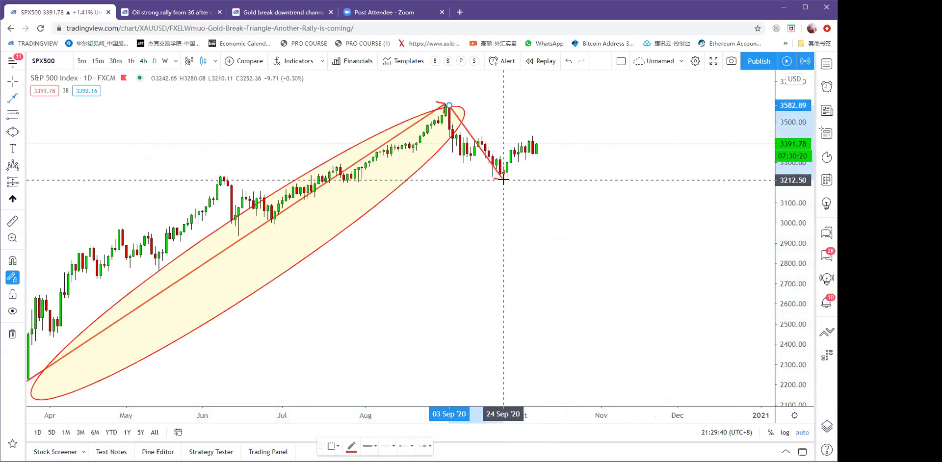
pyautogui.click(503, 179)
# Remove all drawings from the SPX500 chart.
pyautogui.moveTo(481, 267); pyautogui.dragTo(496, 267)
pyautogui.scroll(-3, 498, 266)
pyautogui.click(23, 335)
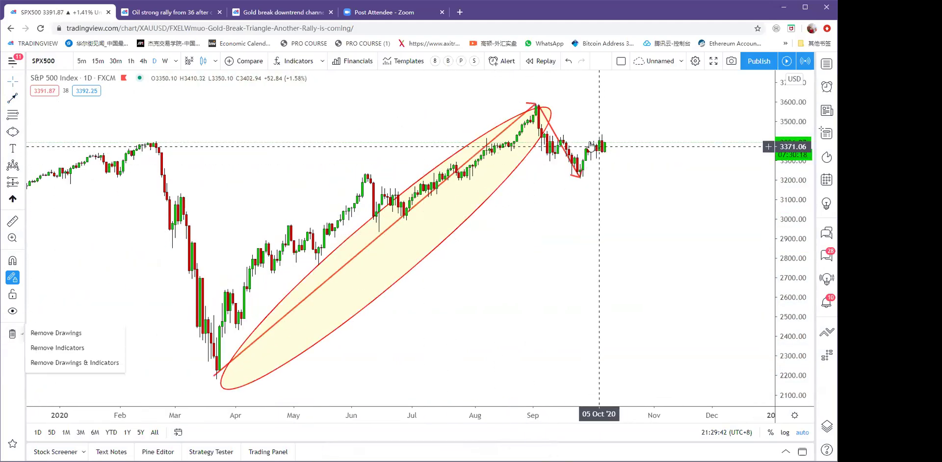
pyautogui.click(43, 317)
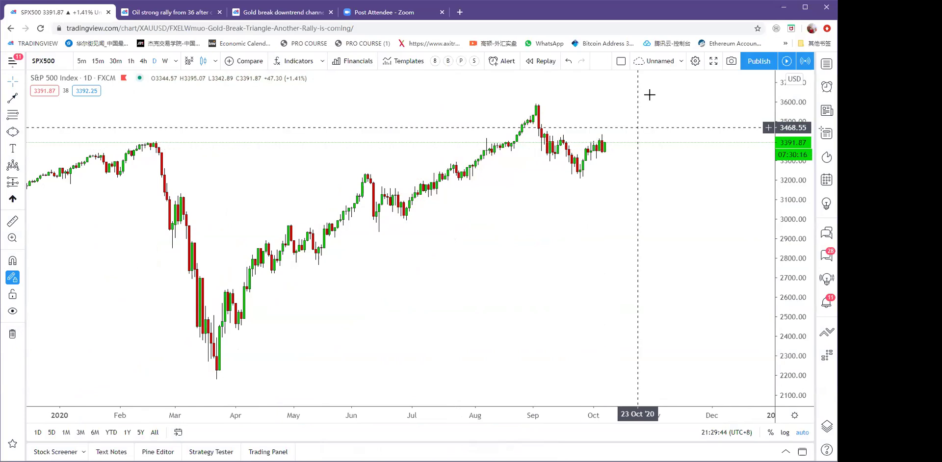
# Draw two converging blue trend lines, one below the rally from the March low and one above its June and September highs.
pyautogui.click(12, 98)
pyautogui.moveTo(216, 378)
pyautogui.mouseDown()
pyautogui.moveTo(588, 111)
pyautogui.moveTo(565, 115)
pyautogui.mouseUp()
pyautogui.moveTo(195, 258); pyautogui.dragTo(550, 97)
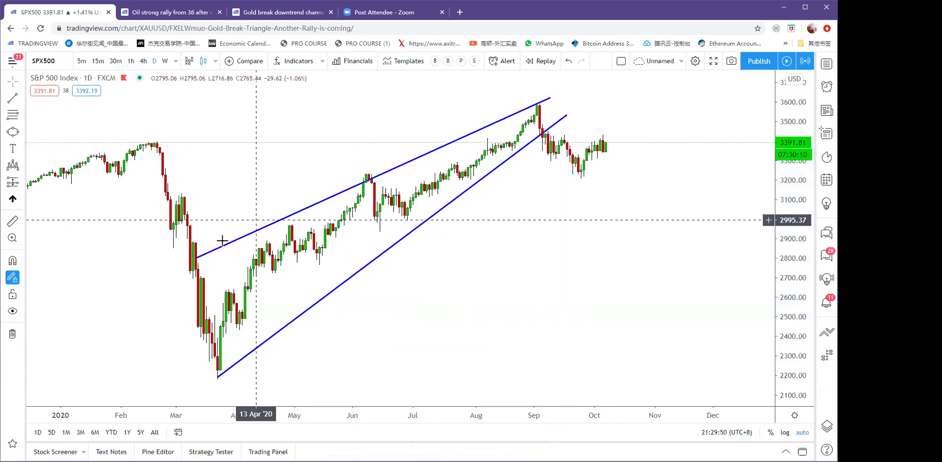
# Draw a blue line from the 3 September high near 3586 to the 24 September low near 3207.
pyautogui.scroll(2, 226, 191)
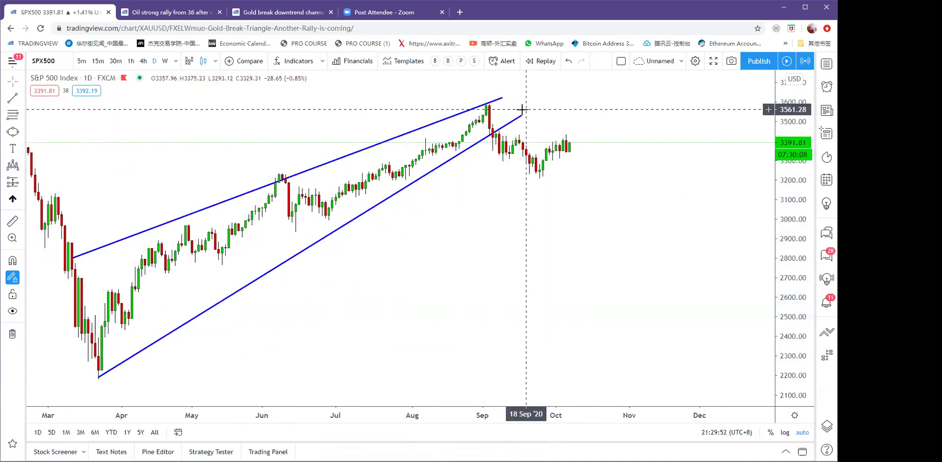
pyautogui.scroll(1, 446, 105)
pyautogui.click(22, 82)
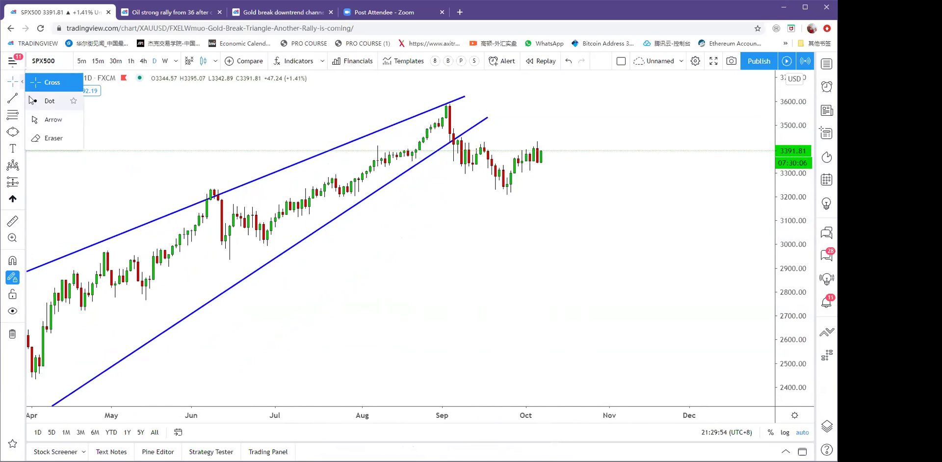
pyautogui.click(12, 98)
pyautogui.click(449, 104)
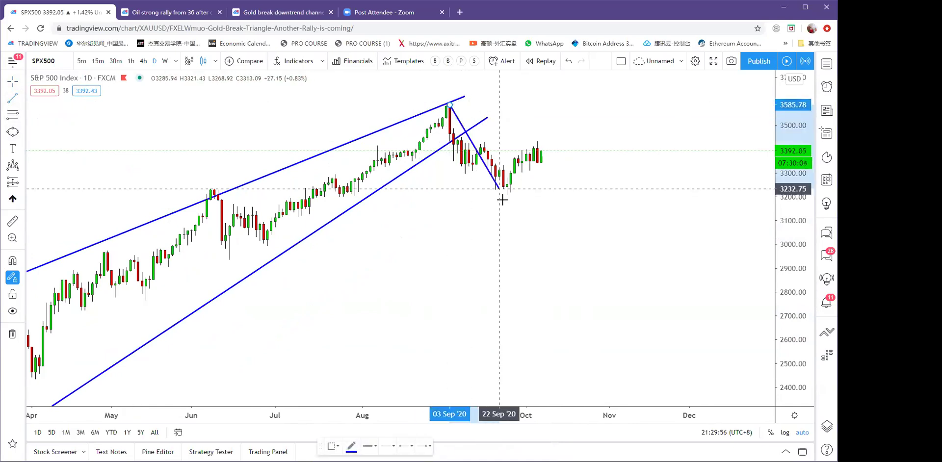
pyautogui.scroll(4, 614, 254)
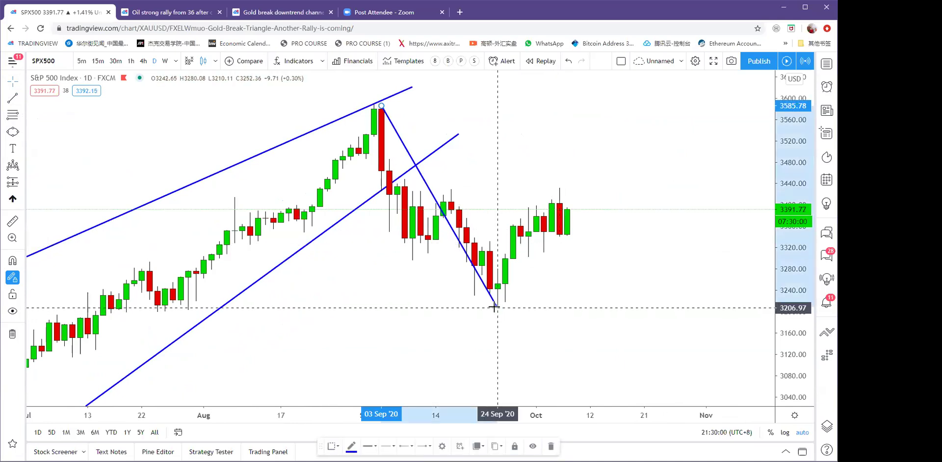
pyautogui.scroll(-5, 547, 205)
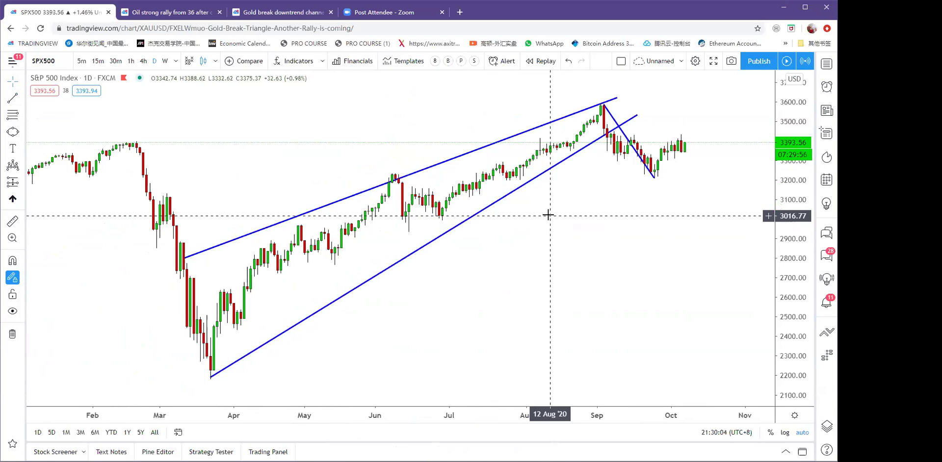
# Turn on magnet mode and draw a Fibonacci retracement from the September high at 3589.10 to the September low at 3210.11.
pyautogui.scroll(2, 550, 211)
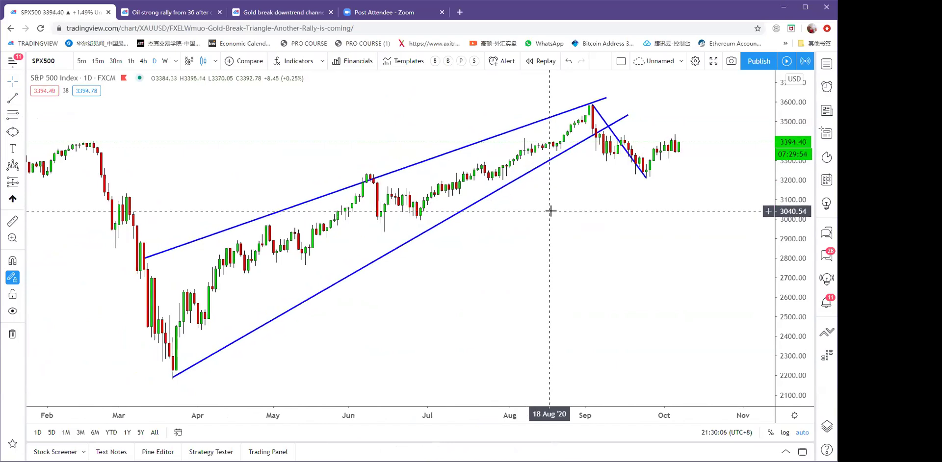
pyautogui.rightClick(619, 213)
pyautogui.click(595, 221)
pyautogui.scroll(2, 603, 226)
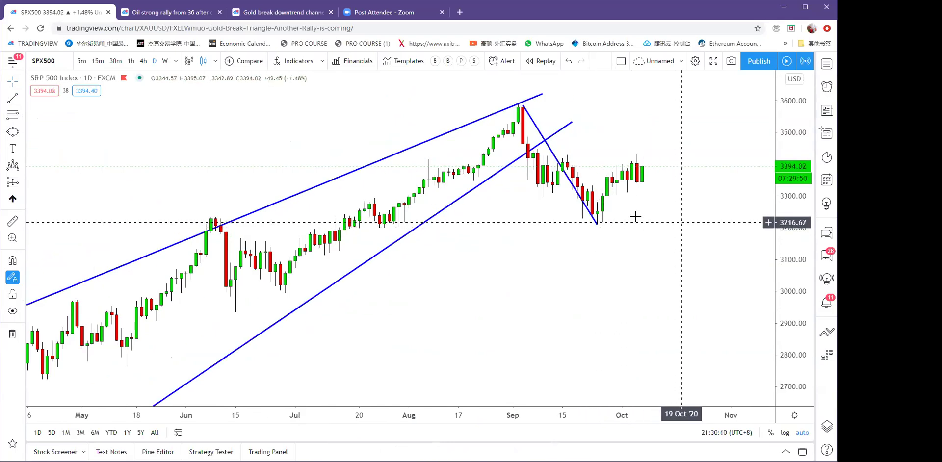
pyautogui.click(12, 261)
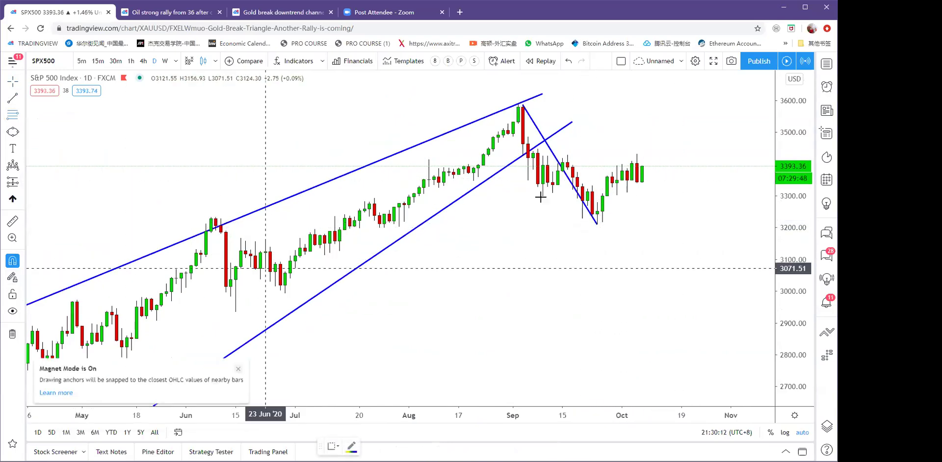
pyautogui.click(519, 94)
pyautogui.click(597, 228)
pyautogui.moveTo(499, 282); pyautogui.dragTo(492, 278)
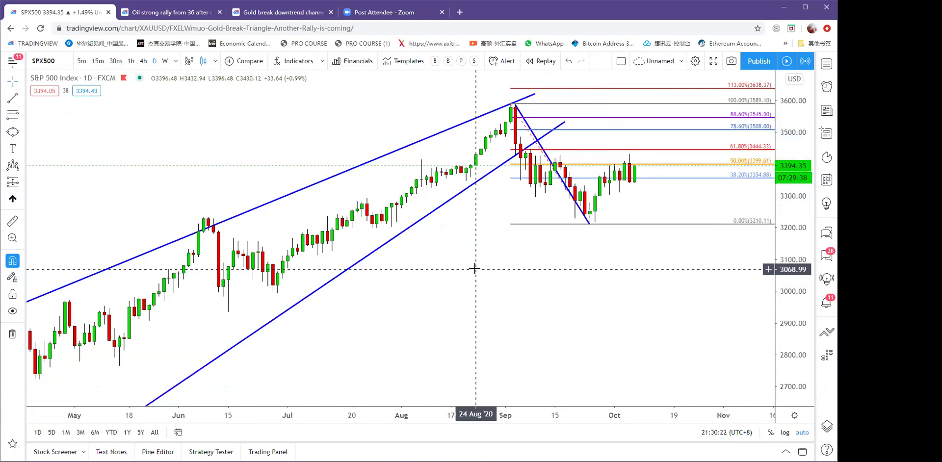
pyautogui.scroll(-5, 540, 250)
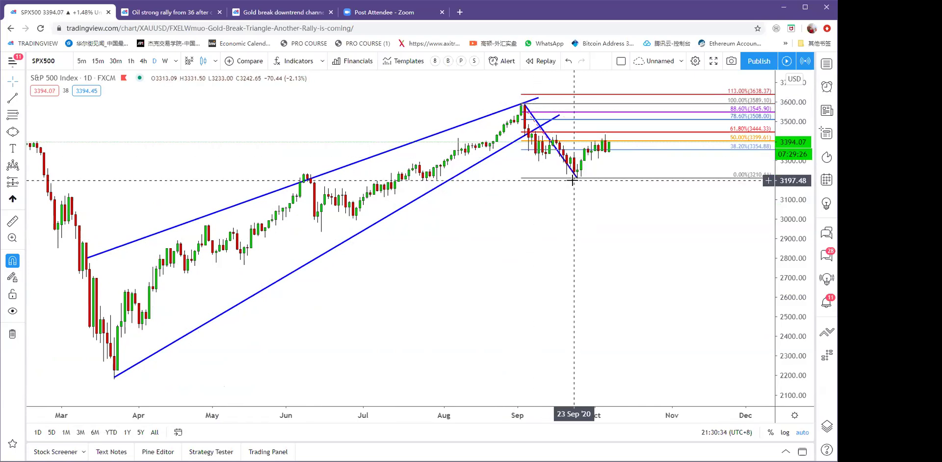
# Draw a red arrow from the 2 September high at 3589.10 to the 24 September low near 3210.
pyautogui.scroll(1, 219, 190)
pyautogui.click(23, 98)
pyautogui.click(71, 248)
pyautogui.moveTo(520, 114); pyautogui.dragTo(562, 179)
# Add red arrows projecting a rise from the September low to about 3445 by 16 October and a fall to about 2757 by 10 November.
pyautogui.click(17, 100)
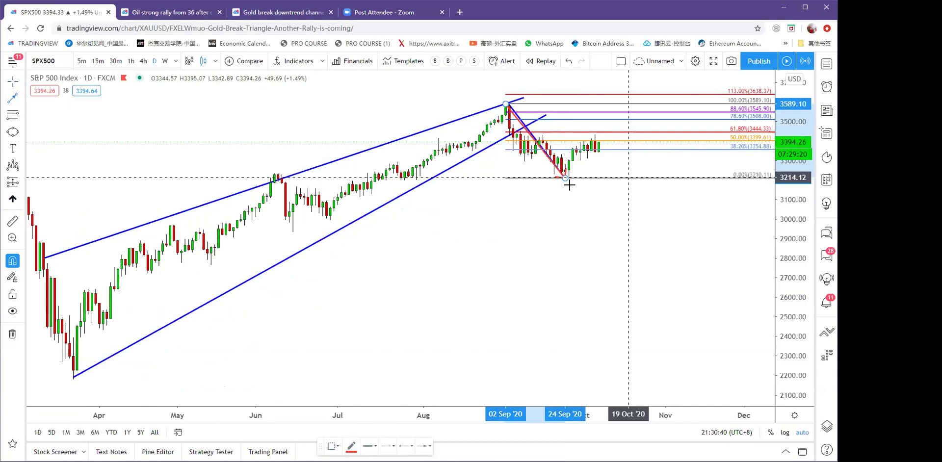
pyautogui.click(565, 178)
pyautogui.click(624, 131)
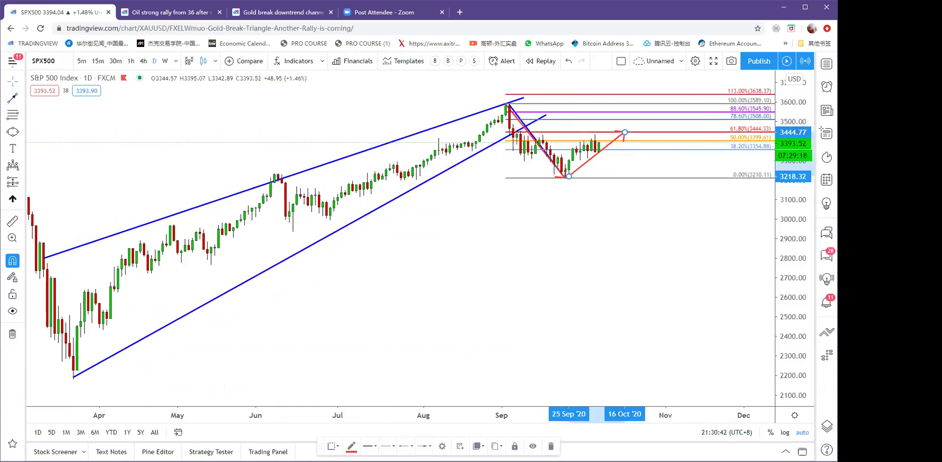
pyautogui.click(15, 98)
pyautogui.click(625, 132)
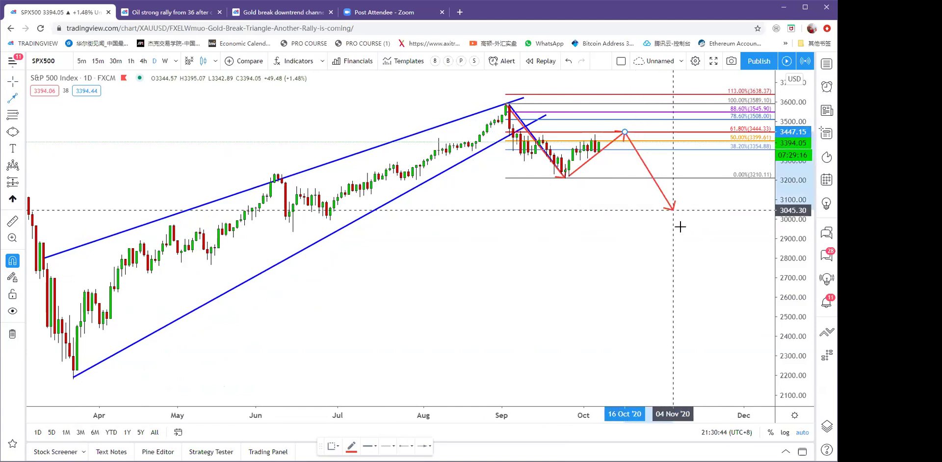
pyautogui.click(691, 264)
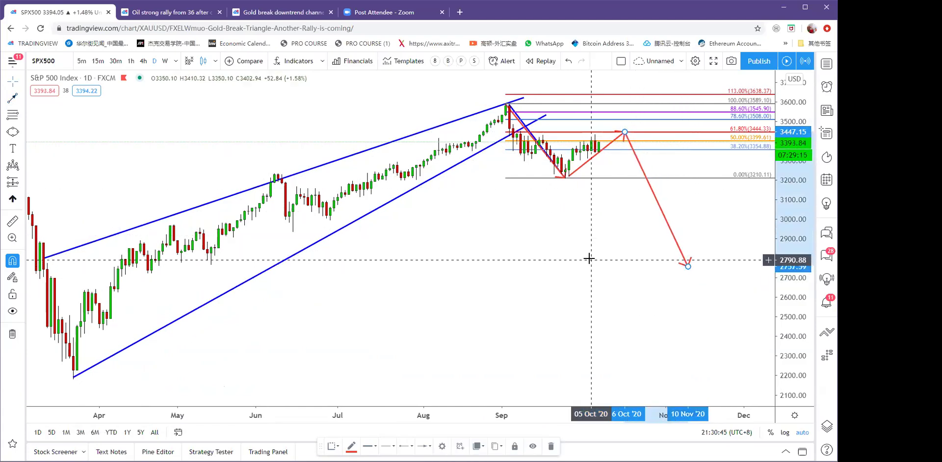
# Delete the Fibonacci retracement spanning the September decline.
pyautogui.click(533, 179)
pyautogui.press('Delete')
pyautogui.scroll(-3, 529, 175)
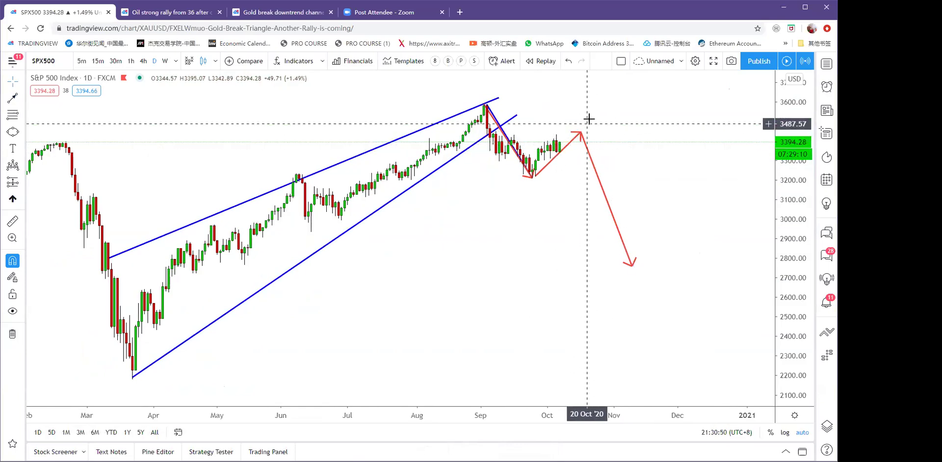
# Draw a Fibonacci retracement from the March low (2181.78) to the September high (3588.09) and move the falling arrow's tip to about 2717, 18 November.
pyautogui.click(13, 115)
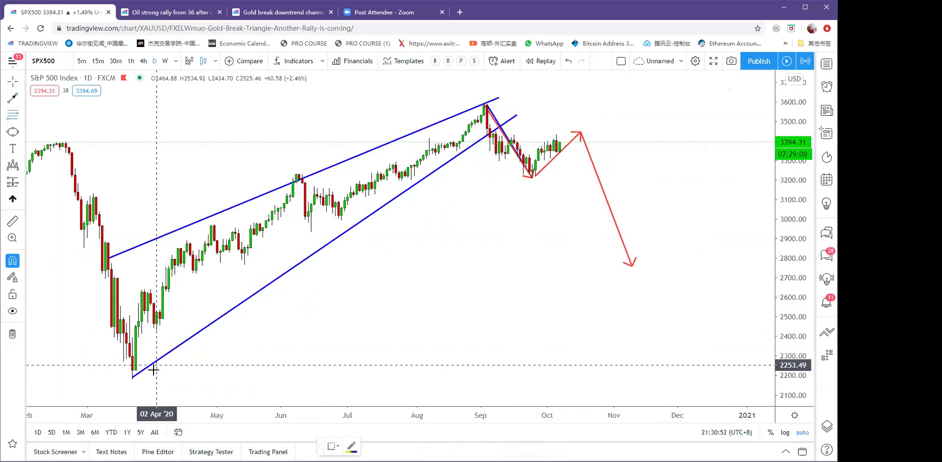
pyautogui.click(131, 386)
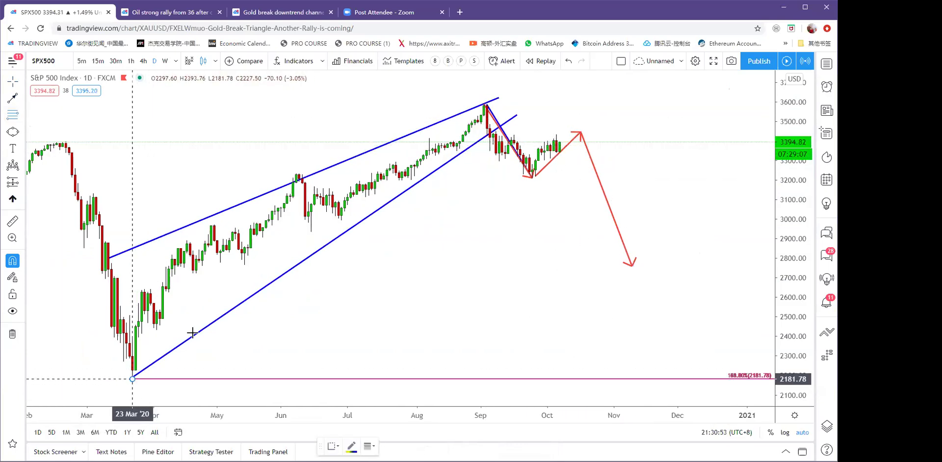
pyautogui.click(486, 92)
pyautogui.rightClick(411, 106)
pyautogui.click(381, 120)
pyautogui.moveTo(633, 267)
pyautogui.mouseDown()
pyautogui.moveTo(640, 216)
pyautogui.moveTo(650, 275)
pyautogui.mouseUp()
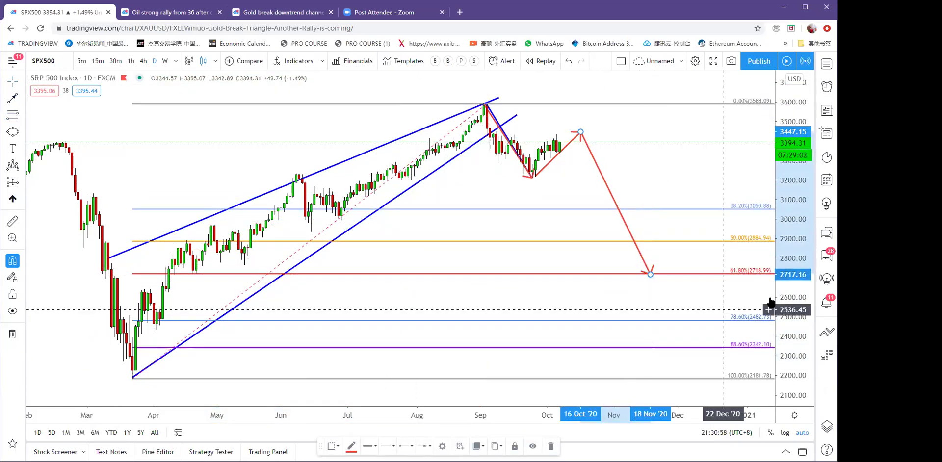
pyautogui.scroll(4, 753, 277)
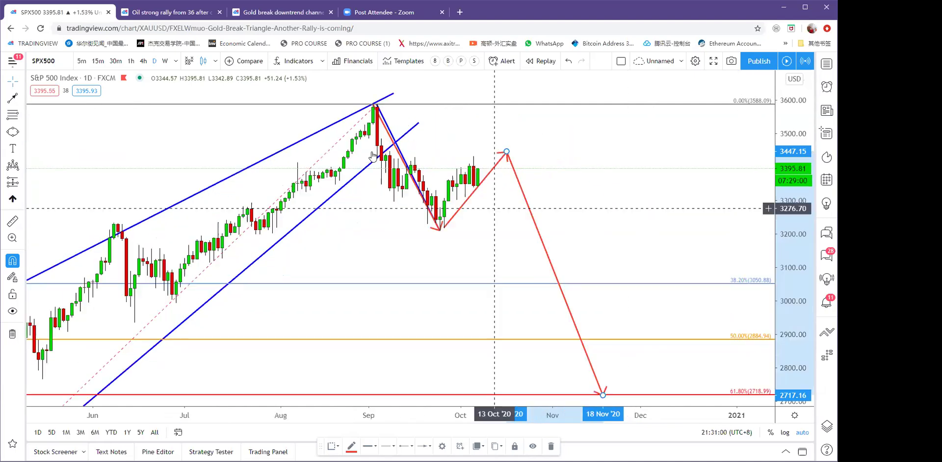
# Place a short position on the chart with its entry at 3448.71, starting at the tip of the rising red arrow.
pyautogui.scroll(-3, 516, 171)
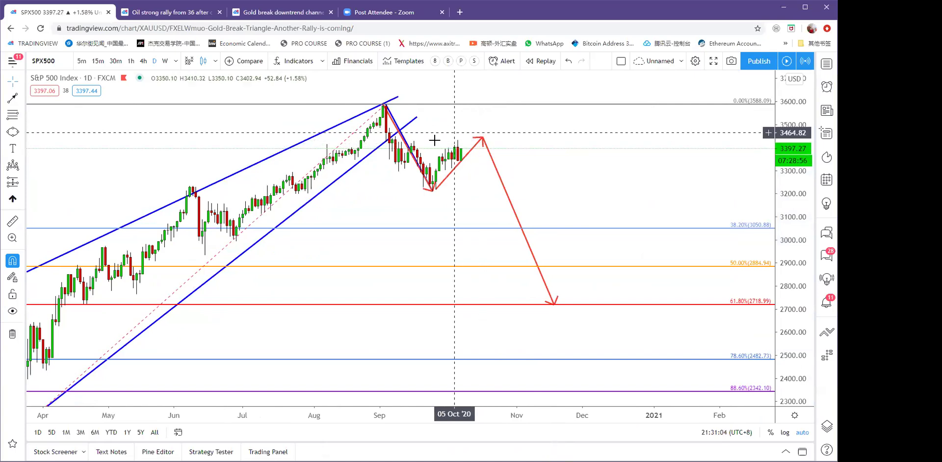
pyautogui.click(21, 183)
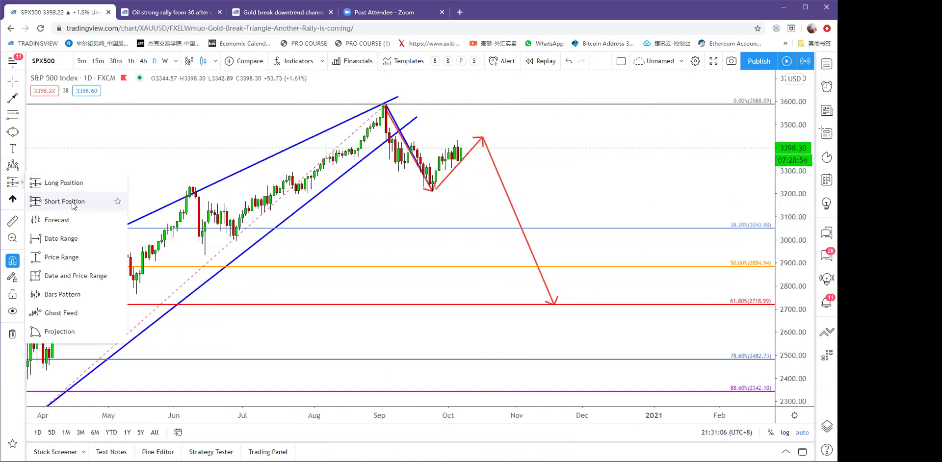
pyautogui.click(75, 203)
pyautogui.click(482, 137)
pyautogui.rightClick(570, 159)
pyautogui.click(484, 81)
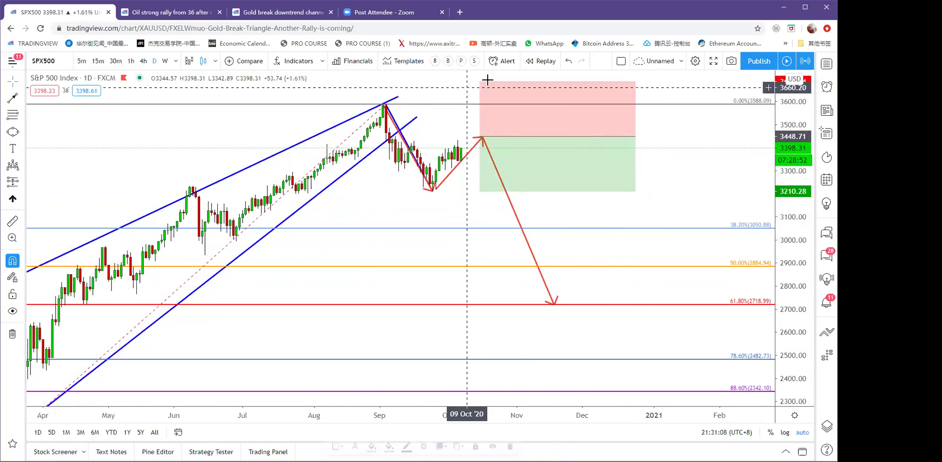
# Adjust the short position's stop to 3609.31, above the September high, and extend its target down to 2788.50.
pyautogui.moveTo(481, 85); pyautogui.dragTo(478, 101)
pyautogui.moveTo(478, 101); pyautogui.dragTo(478, 98)
pyautogui.click(434, 78)
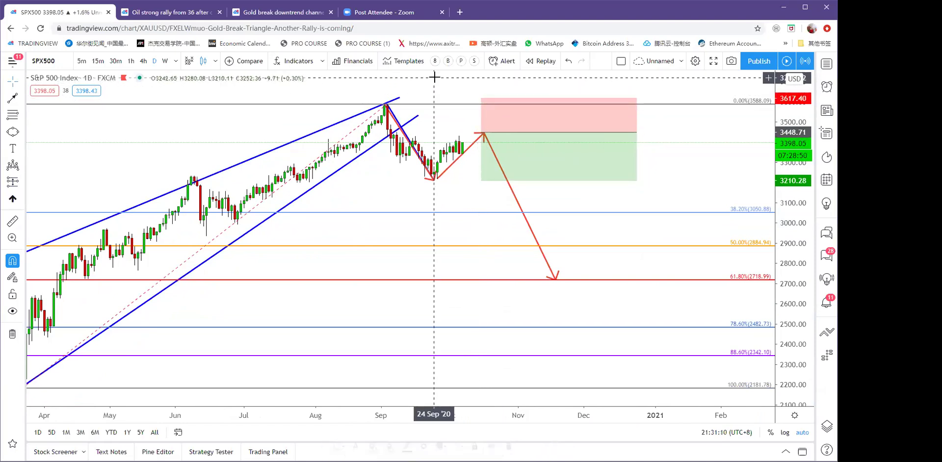
pyautogui.scroll(3, 427, 81)
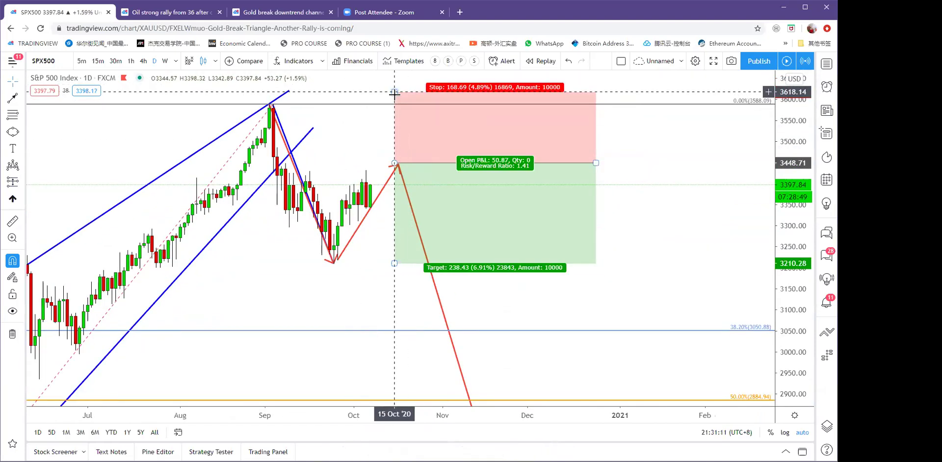
pyautogui.moveTo(394, 92); pyautogui.dragTo(394, 95)
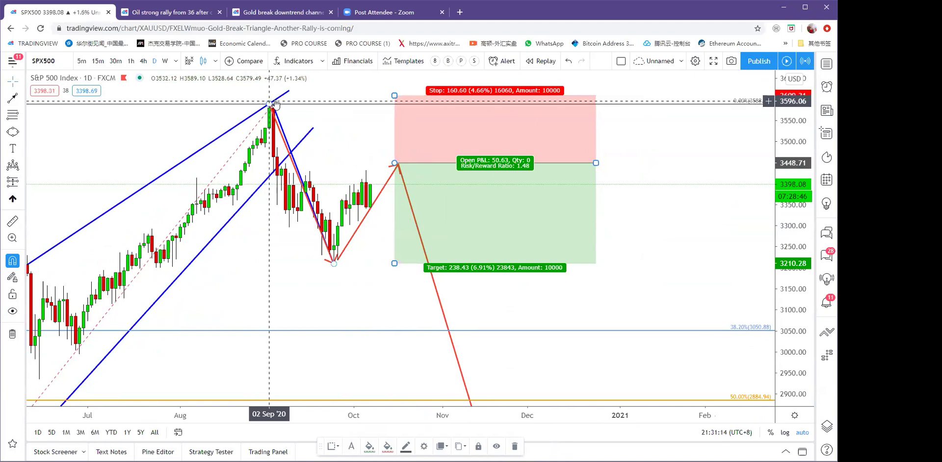
pyautogui.scroll(-3, 461, 259)
pyautogui.moveTo(486, 181); pyautogui.dragTo(495, 177)
pyautogui.moveTo(506, 262); pyautogui.dragTo(553, 261)
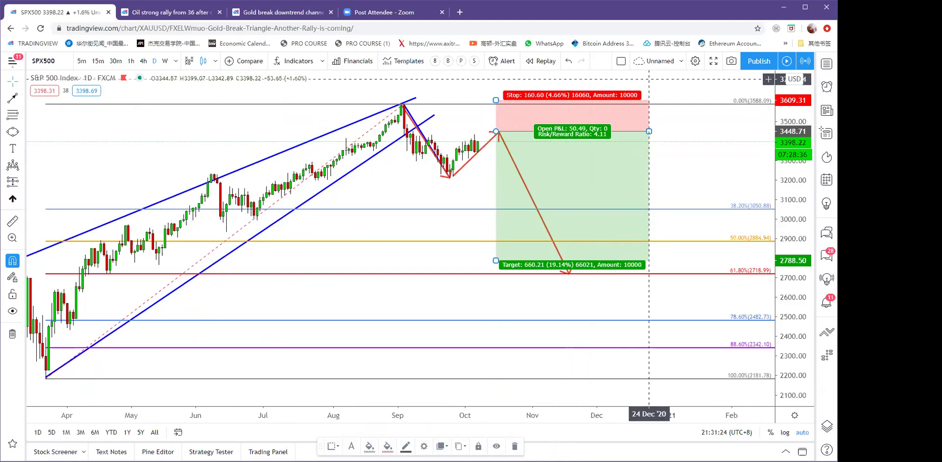
# Switch to the 1-hour timeframe and draw a tall, narrow ellipse around the sharp 7 October drop.
pyautogui.click(131, 60)
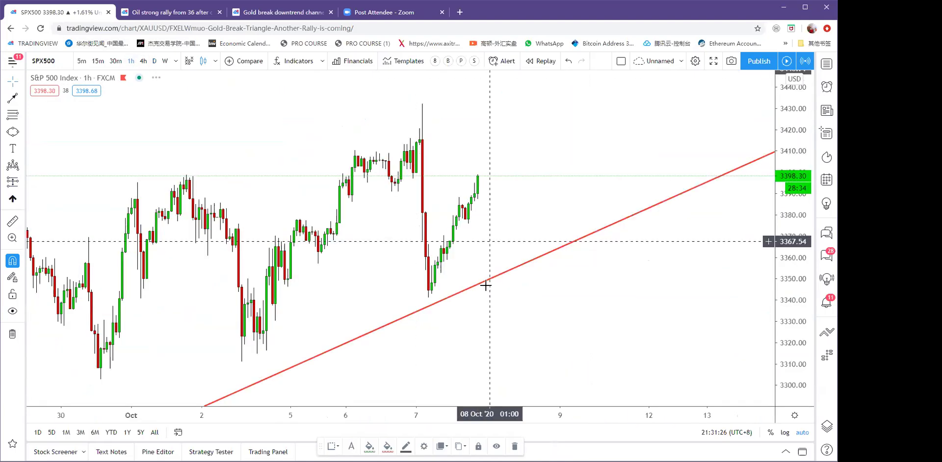
pyautogui.click(13, 132)
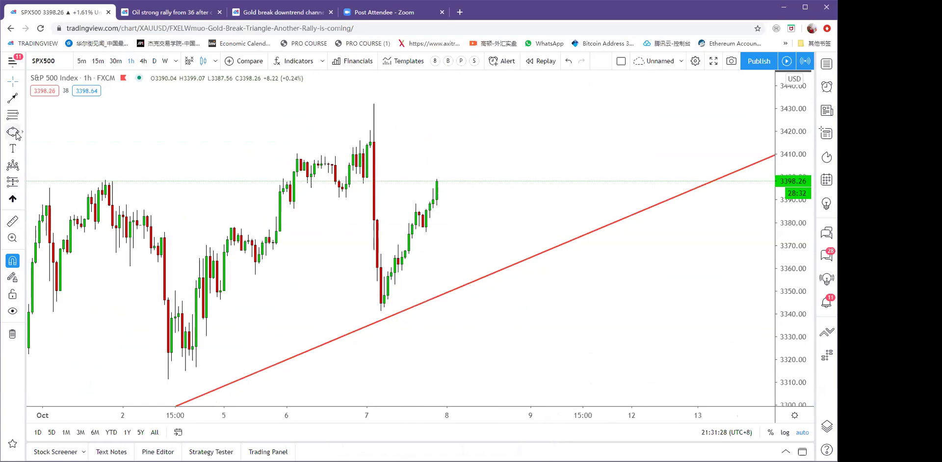
pyautogui.click(374, 104)
pyautogui.click(385, 319)
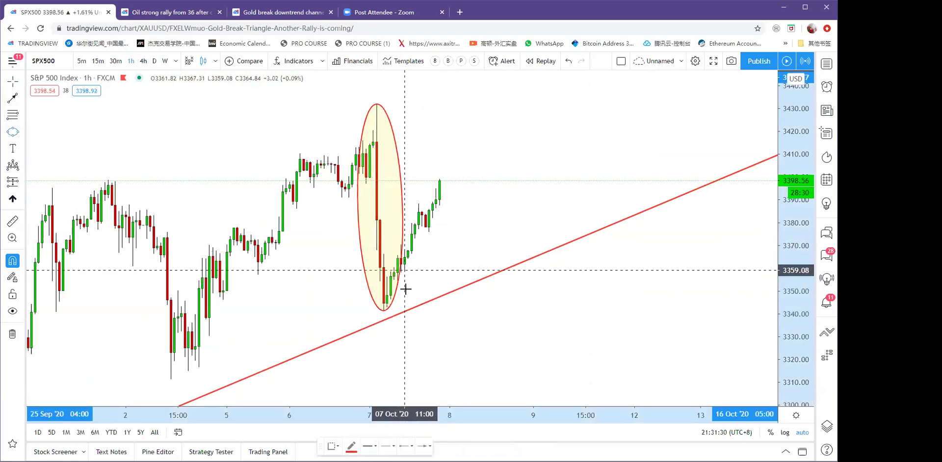
pyautogui.click(406, 287)
pyautogui.moveTo(467, 240); pyautogui.dragTo(462, 239)
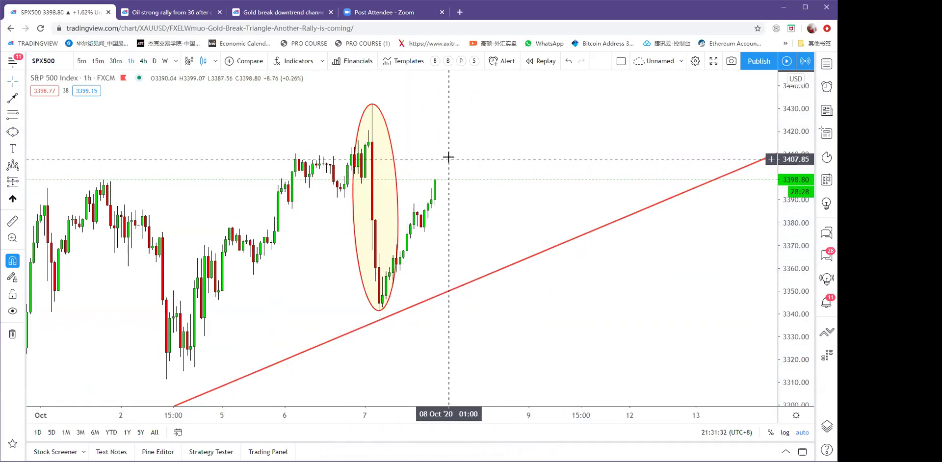
# Draw a rectangle zone between 3486.84 and about 3465, spanning from 2 September to 14 October.
pyautogui.moveTo(448, 157); pyautogui.dragTo(639, 142)
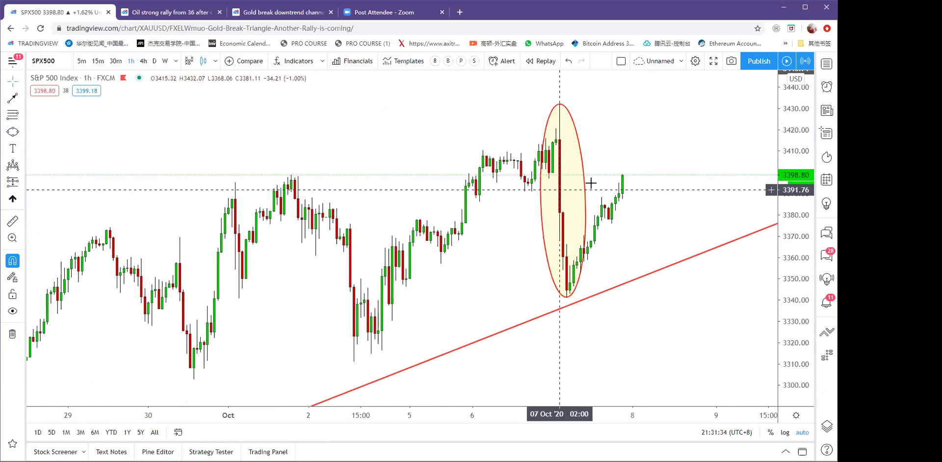
pyautogui.scroll(-10, 590, 183)
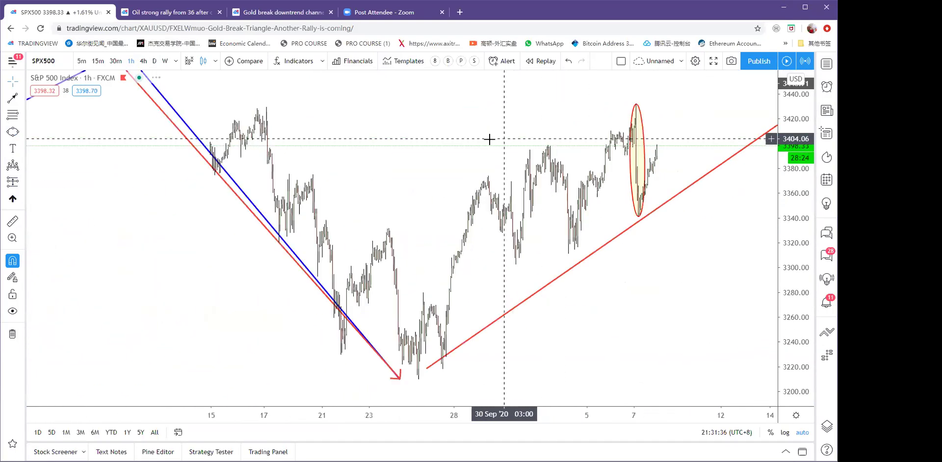
pyautogui.scroll(-3, 338, 201)
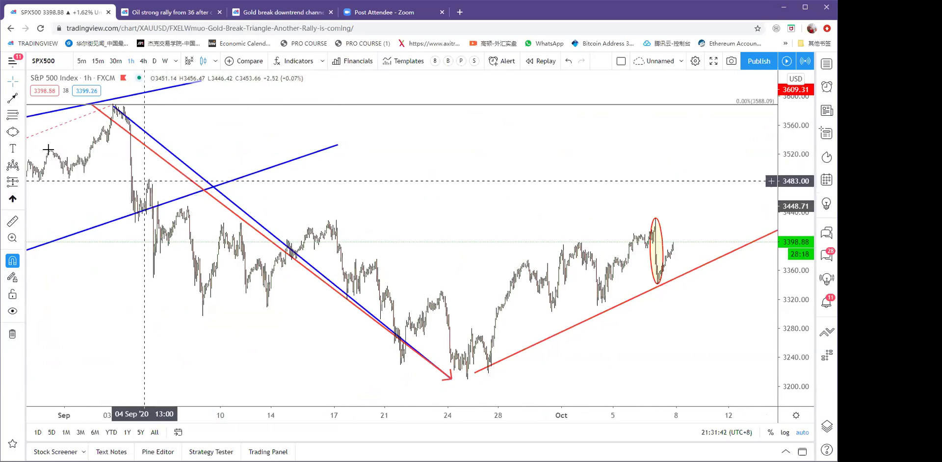
pyautogui.click(25, 133)
pyautogui.click(28, 153)
pyautogui.click(23, 133)
pyautogui.click(46, 168)
pyautogui.moveTo(97, 178)
pyautogui.mouseDown()
pyautogui.moveTo(231, 212)
pyautogui.moveTo(776, 211)
pyautogui.mouseUp()
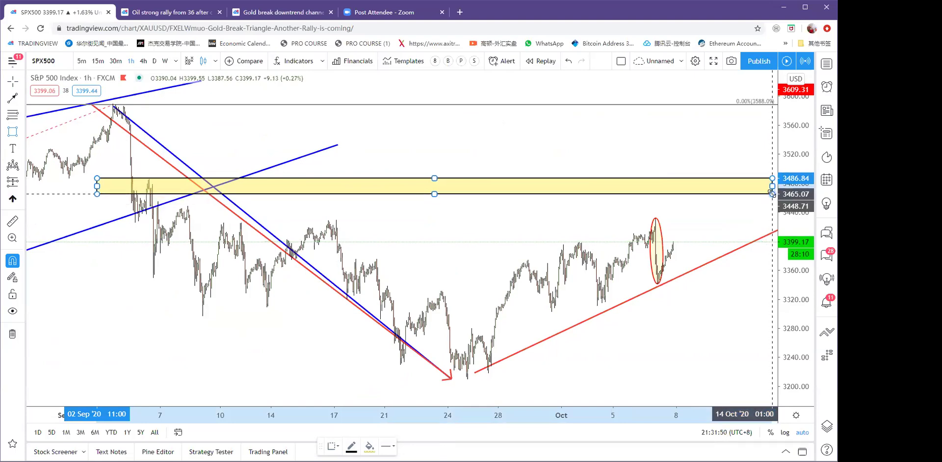
pyautogui.click(772, 193)
# Move the yellow zone's left edge to 3 September, at the sharp fall, with its lower boundary at 3464.90.
pyautogui.click(621, 157)
pyautogui.moveTo(380, 161); pyautogui.dragTo(665, 162)
pyautogui.scroll(5, 417, 179)
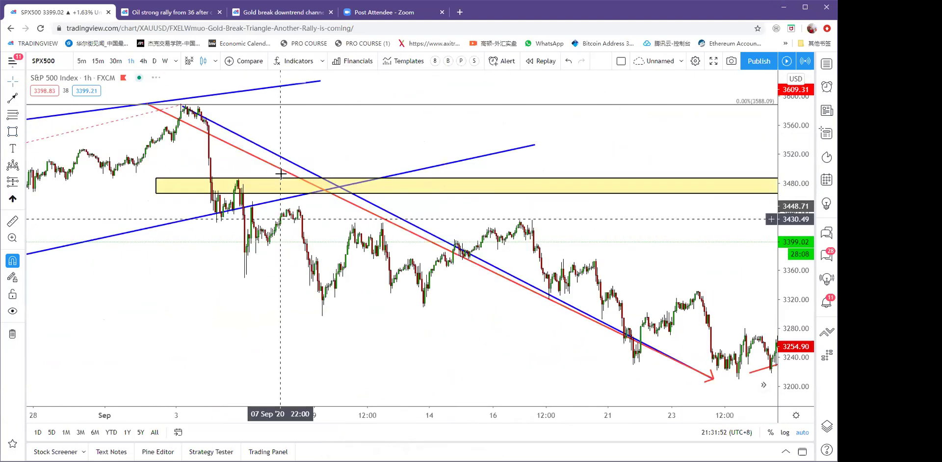
pyautogui.moveTo(236, 169); pyautogui.dragTo(644, 148)
pyautogui.scroll(5, 498, 178)
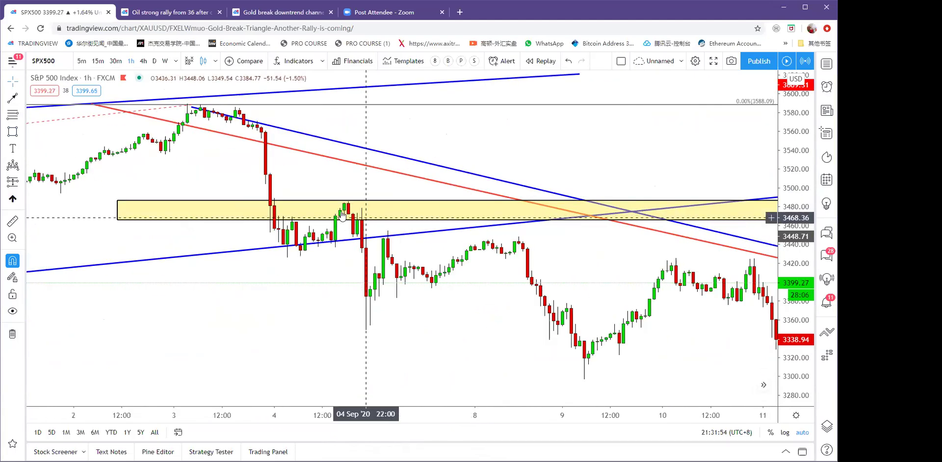
pyautogui.moveTo(229, 220); pyautogui.dragTo(257, 221)
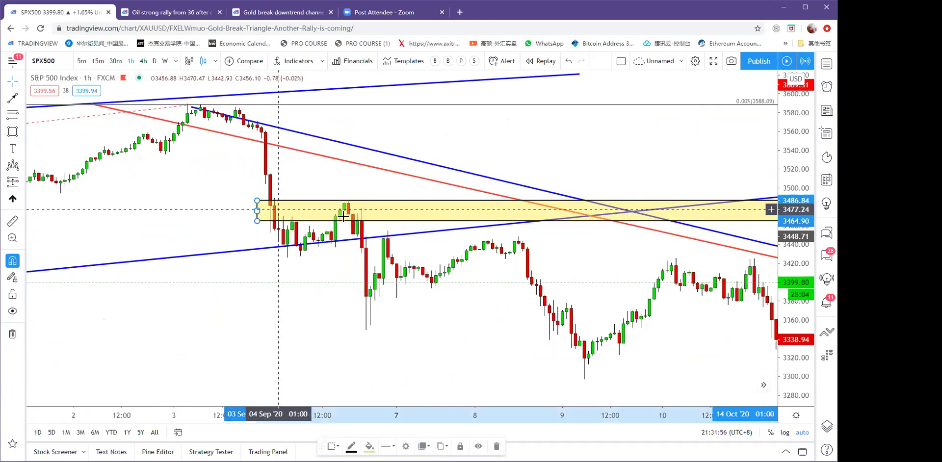
# Draw a rising red arrow from the 7 October low at 3343.03 to 3445.86.
pyautogui.moveTo(567, 151); pyautogui.dragTo(197, 156)
pyautogui.scroll(-5, 492, 224)
pyautogui.moveTo(625, 158); pyautogui.dragTo(293, 160)
pyautogui.scroll(-5, 736, 237)
pyautogui.moveTo(736, 237); pyautogui.dragTo(465, 248)
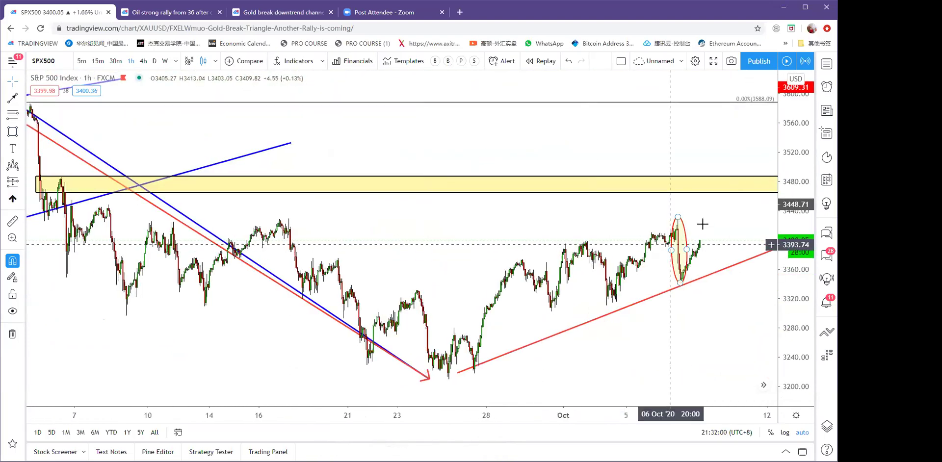
pyautogui.moveTo(702, 216); pyautogui.dragTo(582, 197)
pyautogui.click(13, 98)
pyautogui.scroll(-2, 650, 255)
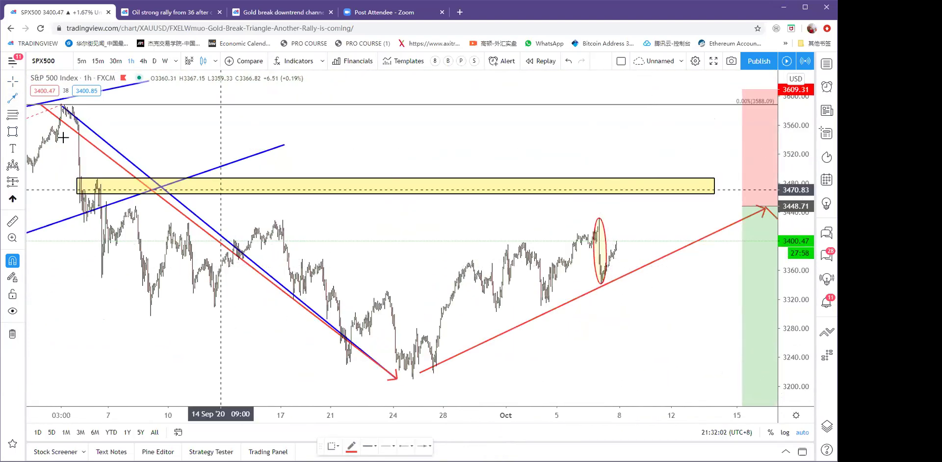
pyautogui.click(602, 282)
pyautogui.click(645, 188)
pyautogui.moveTo(645, 189); pyautogui.dragTo(668, 208)
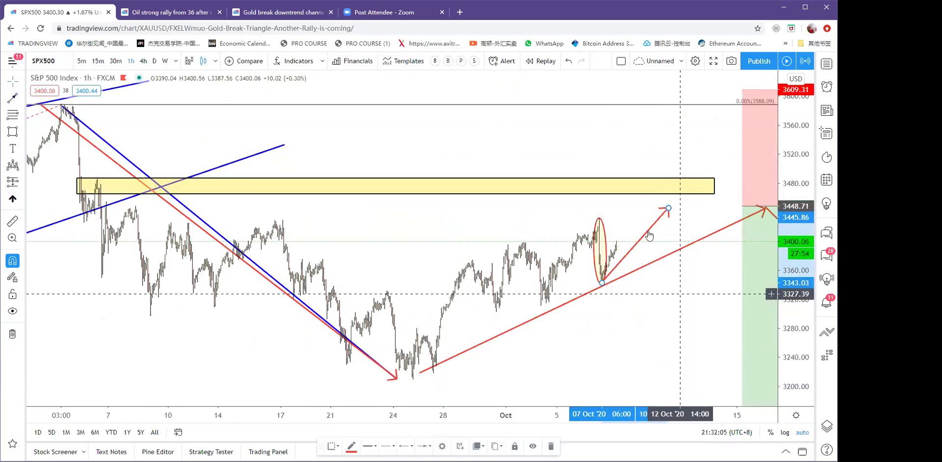
# Move the tip of the short rising arrow up to the lower edge of the yellow zone.
pyautogui.rightClick(682, 251)
pyautogui.click(652, 316)
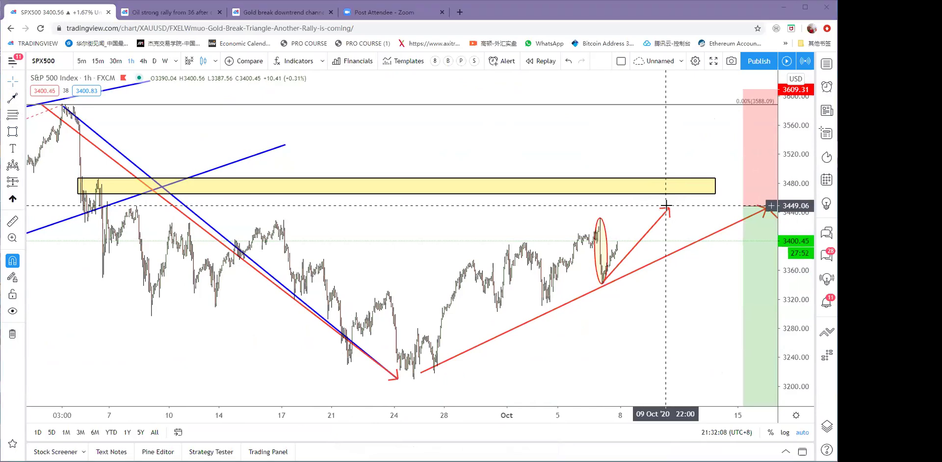
pyautogui.moveTo(667, 206); pyautogui.dragTo(656, 193)
pyautogui.click(639, 126)
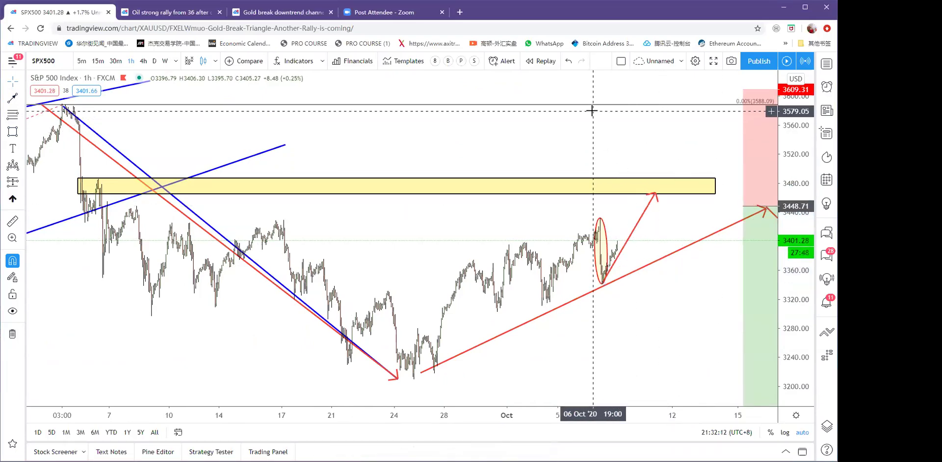
# Switch the chart to the 4-hour timeframe and remove all drawings from it.
pyautogui.scroll(1, 398, 221)
pyautogui.click(144, 61)
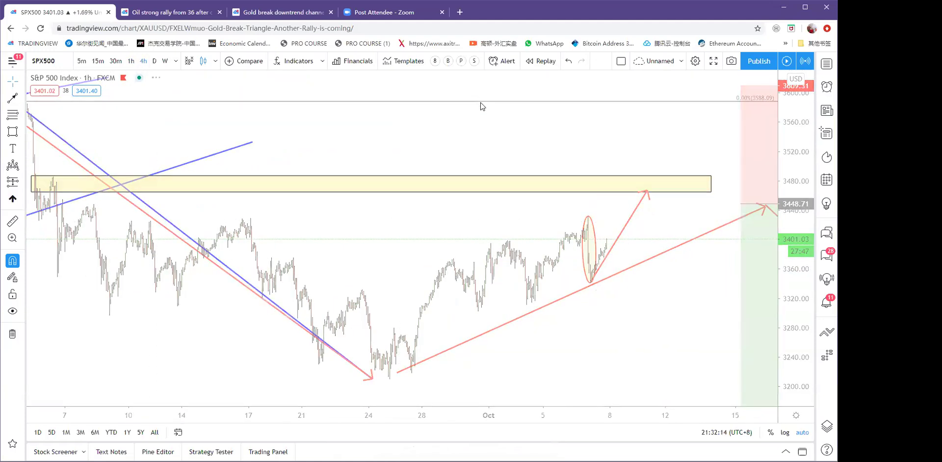
pyautogui.scroll(3, 511, 211)
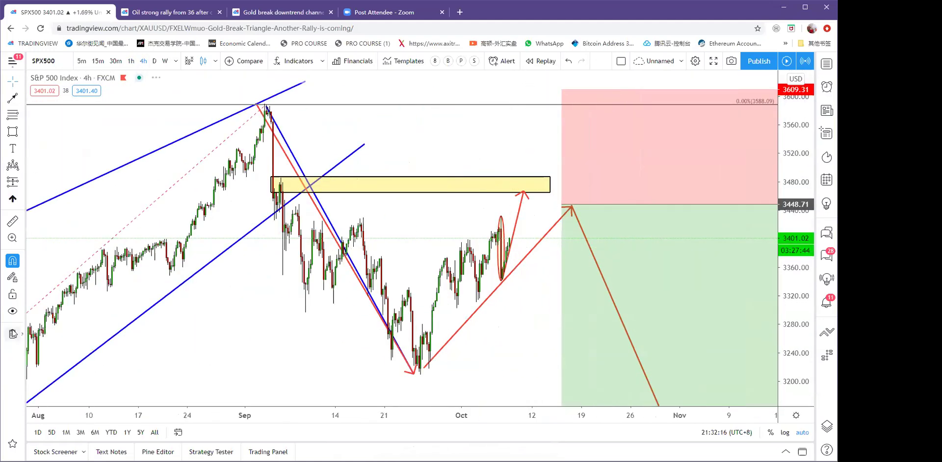
pyautogui.click(12, 334)
# Draw an inverse Head and Shoulders pattern with the left shoulder at 3291.54, head at 3222.11 and right shoulder at the 7 October low.
pyautogui.click(14, 168)
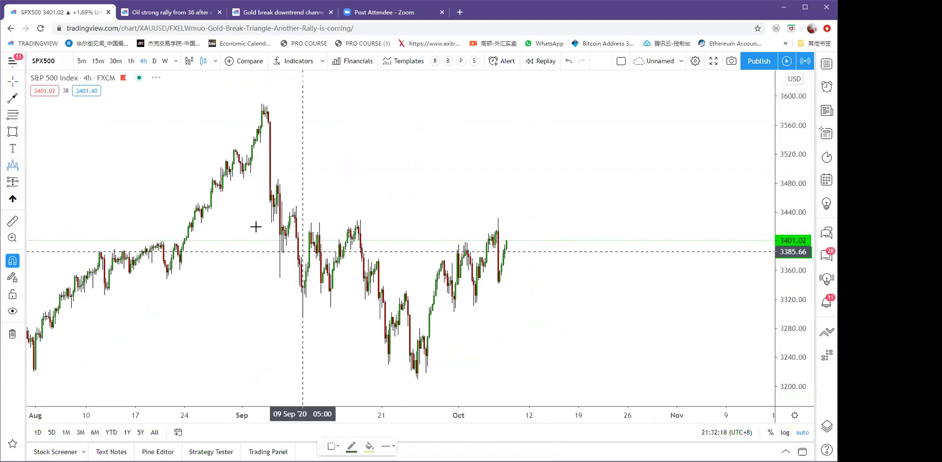
pyautogui.click(237, 216)
pyautogui.click(305, 319)
pyautogui.click(12, 277)
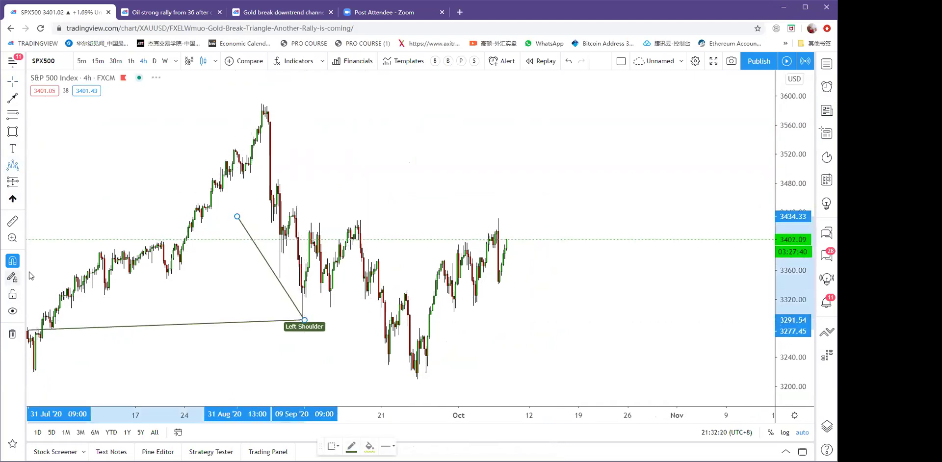
pyautogui.click(360, 220)
pyautogui.click(416, 377)
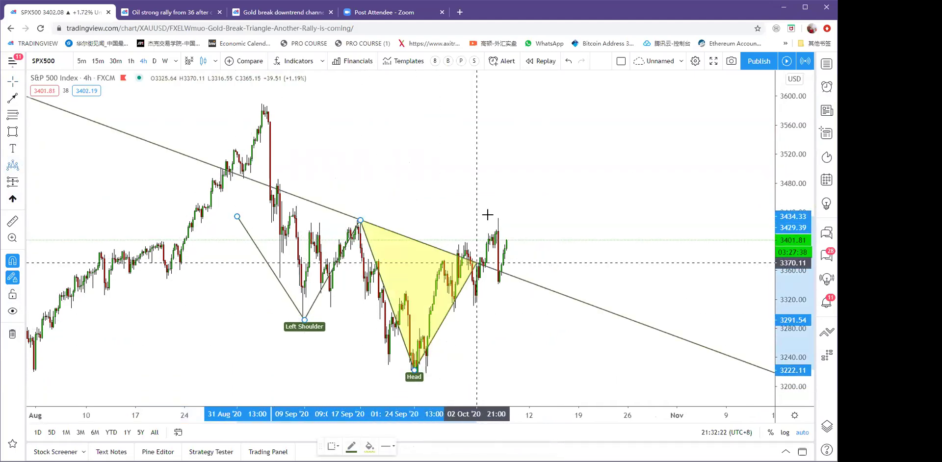
pyautogui.click(500, 218)
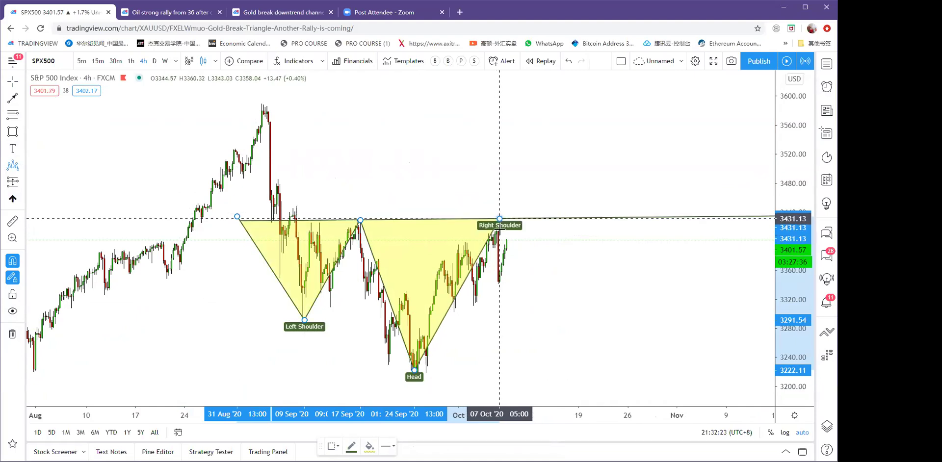
pyautogui.click(501, 275)
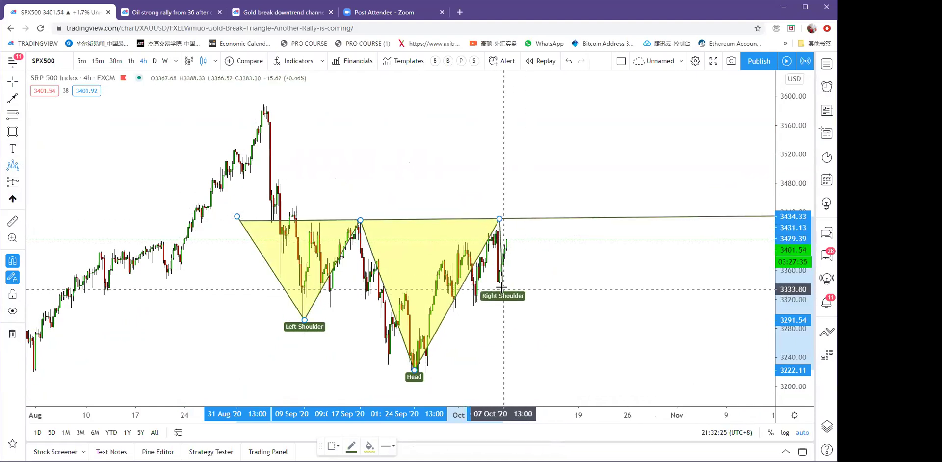
pyautogui.click(568, 217)
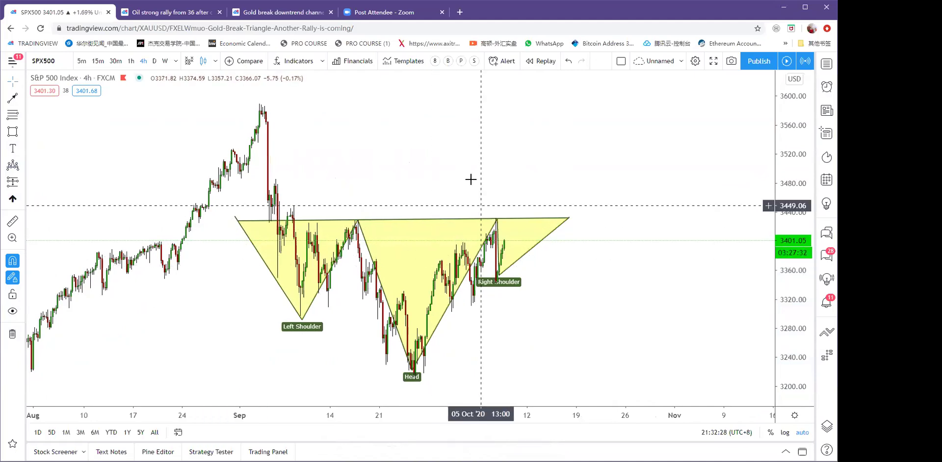
# Draw a rectangle zone along the pattern's neckline from 4 September to 30 October, between 3426.25 and 3445.60.
pyautogui.scroll(-3, 552, 203)
pyautogui.scroll(2, 580, 244)
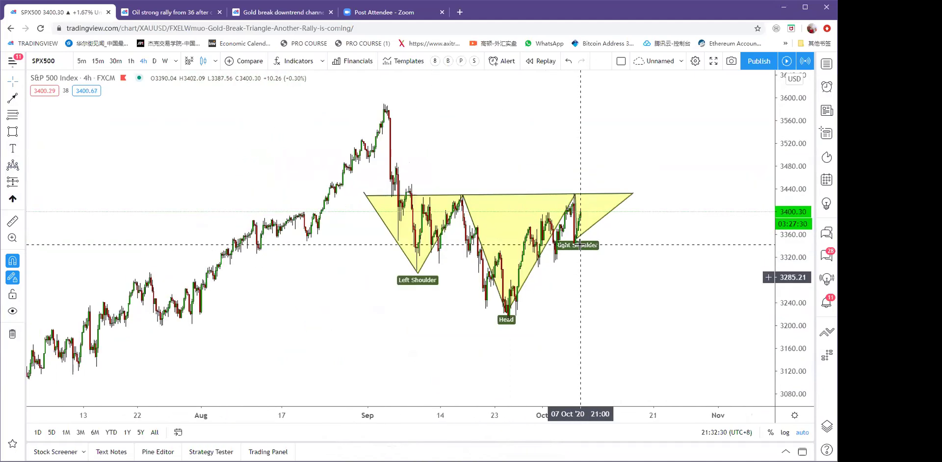
pyautogui.scroll(2, 580, 244)
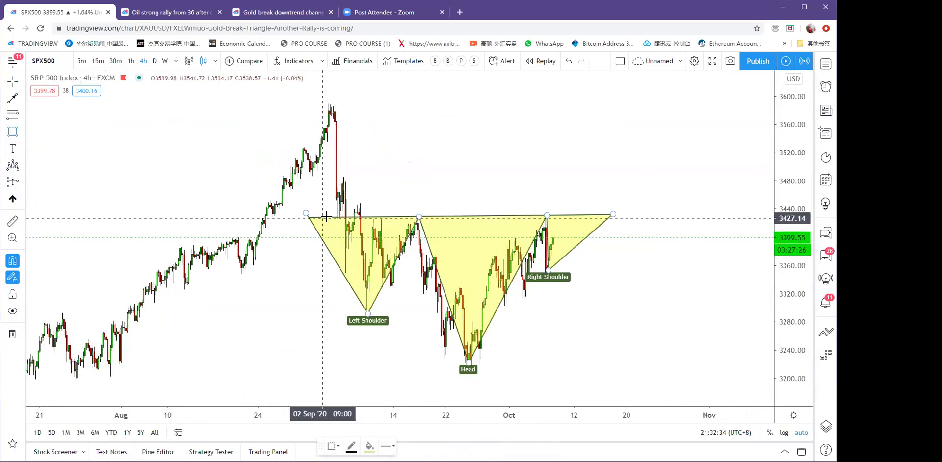
pyautogui.moveTo(338, 216)
pyautogui.mouseDown()
pyautogui.moveTo(677, 219)
pyautogui.moveTo(703, 205)
pyautogui.mouseUp()
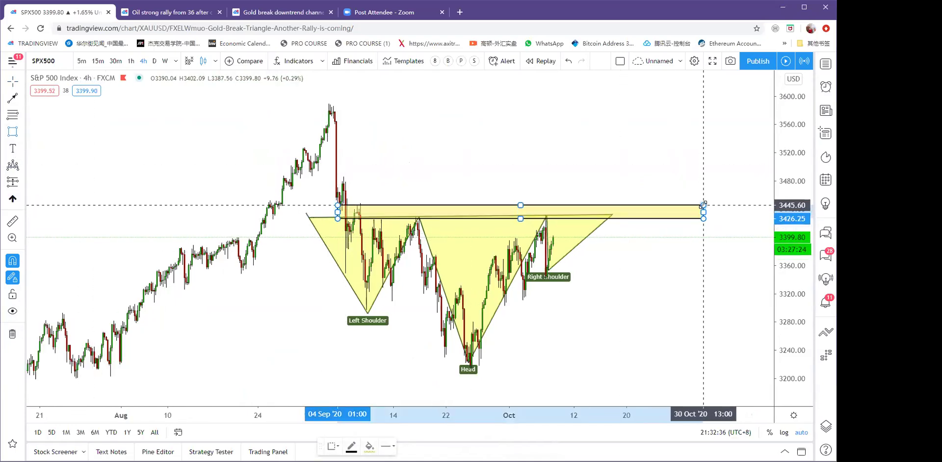
# Draw a three-leg arrow forecast rising through the neckline zone, retesting its lower edge, and rallying up to the September high.
pyautogui.click(13, 98)
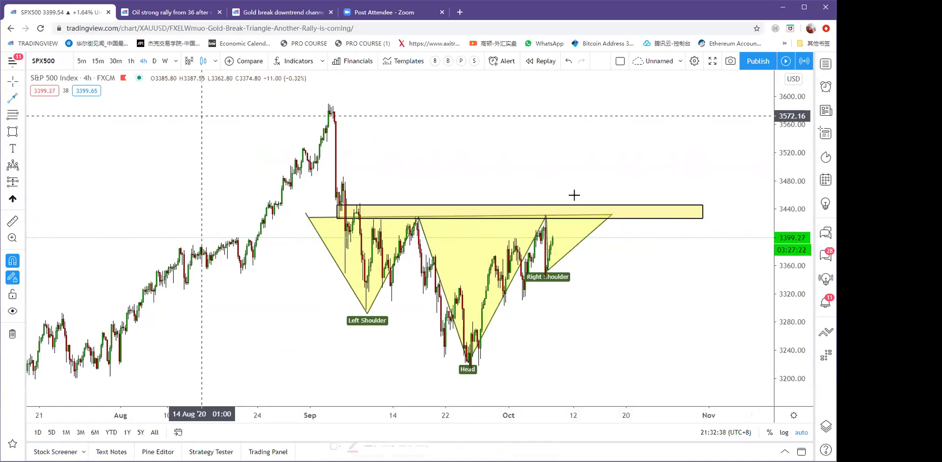
pyautogui.click(582, 243)
pyautogui.click(600, 171)
pyautogui.click(629, 218)
pyautogui.doubleClick(677, 105)
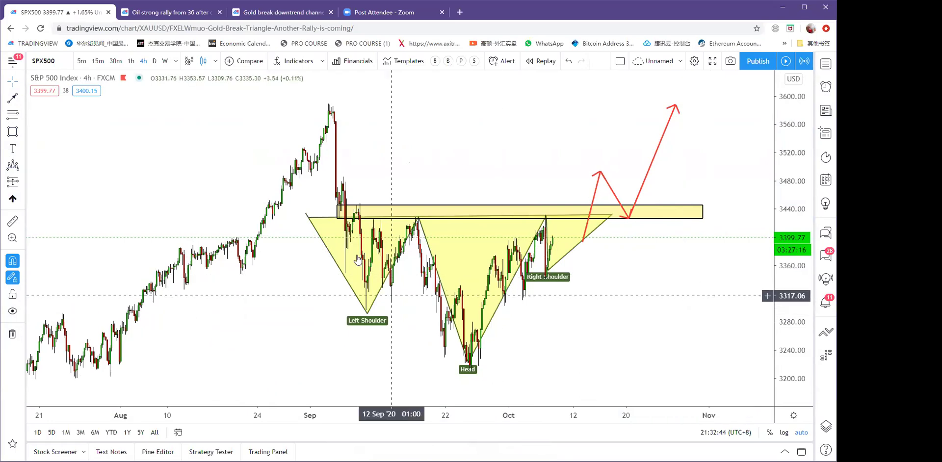
# Remove all drawings from the SPX500 chart and draw an ellipse around the 7 October sell-off candle and its neighbouring candles.
pyautogui.rightClick(431, 170)
pyautogui.click(475, 366)
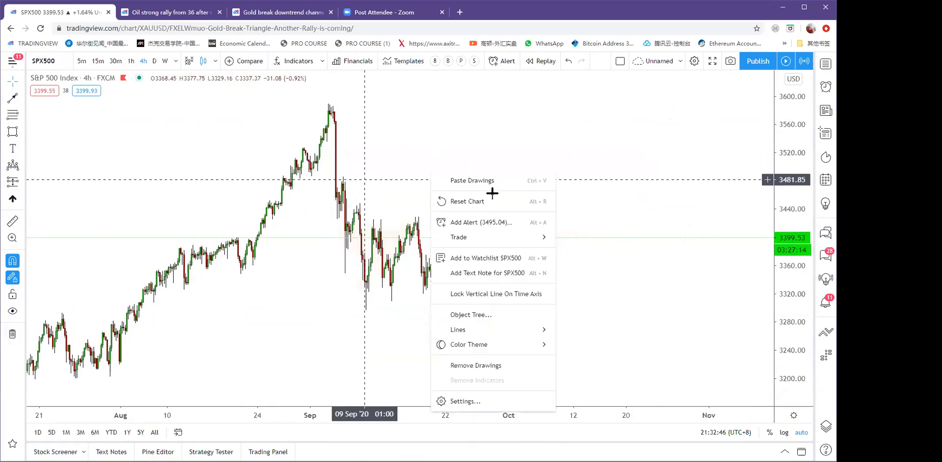
pyautogui.moveTo(432, 186); pyautogui.dragTo(564, 198)
pyautogui.scroll(10, 564, 198)
pyautogui.moveTo(533, 231); pyautogui.dragTo(672, 305)
pyautogui.click(22, 131)
pyautogui.click(66, 204)
pyautogui.click(583, 227)
pyautogui.click(616, 192)
pyautogui.click(619, 203)
# Draw a rising arrow from the 7 October low at 3343.03 up to 3472.11.
pyautogui.scroll(2, 637, 272)
pyautogui.scroll(1, 637, 271)
pyautogui.moveTo(524, 277); pyautogui.dragTo(718, 268)
pyautogui.scroll(1, 706, 264)
pyautogui.moveTo(726, 236); pyautogui.dragTo(732, 230)
pyautogui.hscroll(-1, 733, 231)
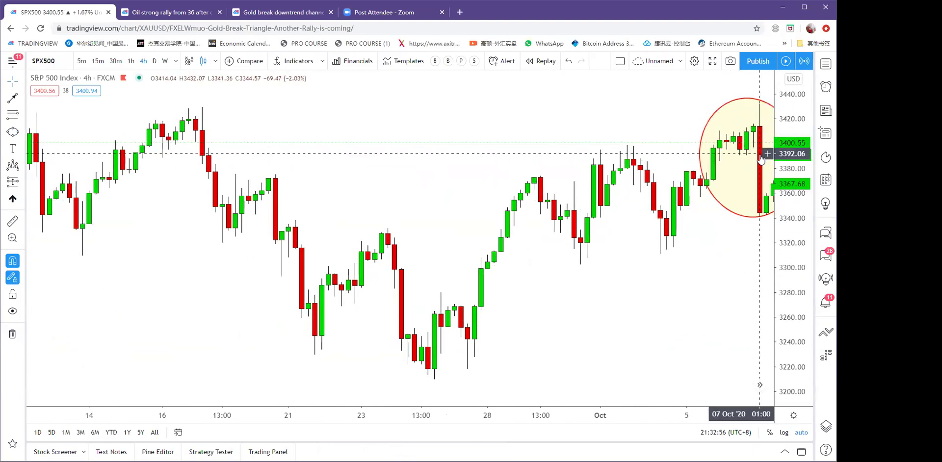
pyautogui.hscroll(-1, 735, 247)
pyautogui.scroll(-2, 735, 247)
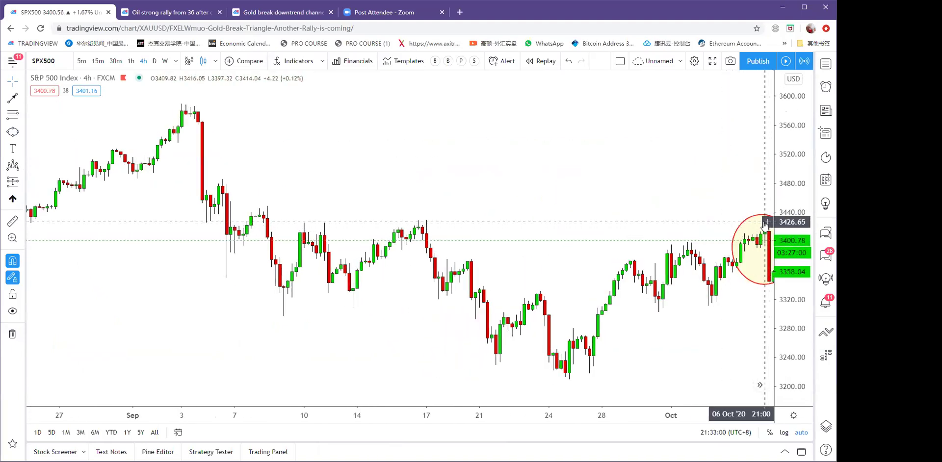
pyautogui.moveTo(763, 225); pyautogui.dragTo(617, 221)
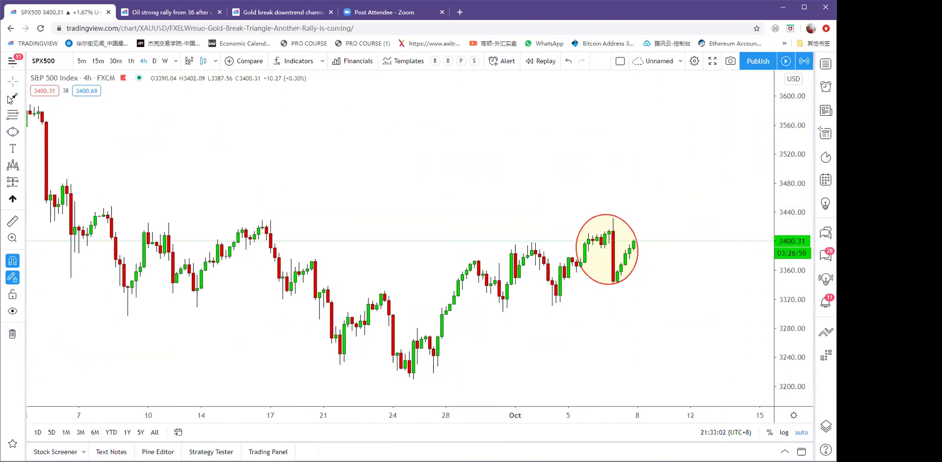
pyautogui.moveTo(633, 264); pyautogui.dragTo(665, 190)
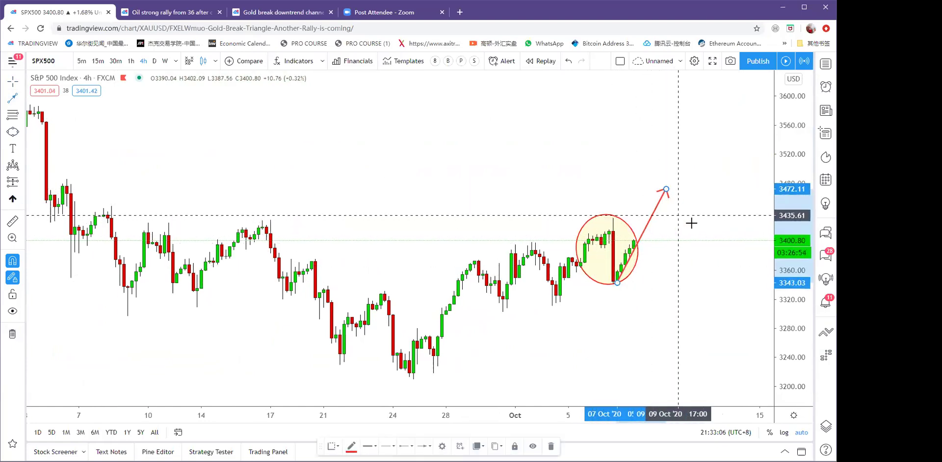
# Draw a rectangle zone from 3 September to 14 October, with its base at 3449.06 and its top at the early-September rebound high.
pyautogui.click(21, 132)
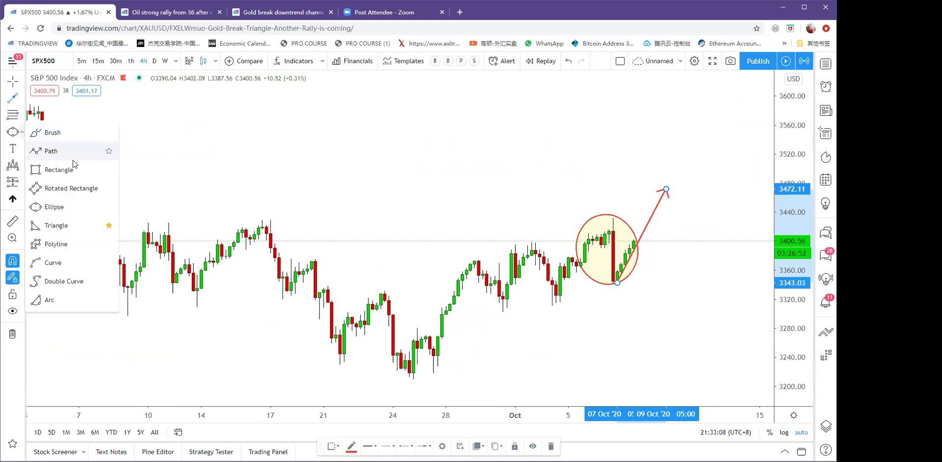
pyautogui.click(71, 169)
pyautogui.moveTo(50, 190); pyautogui.dragTo(743, 205)
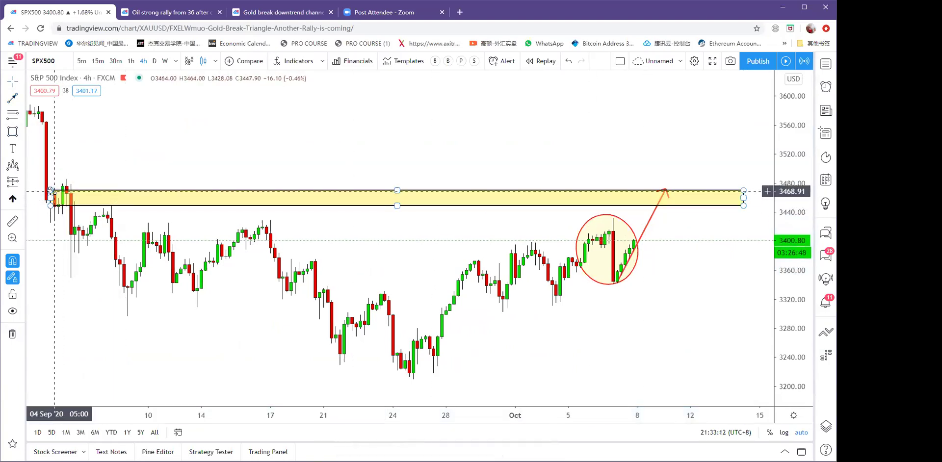
pyautogui.moveTo(51, 190); pyautogui.dragTo(39, 179)
pyautogui.scroll(-2, 585, 180)
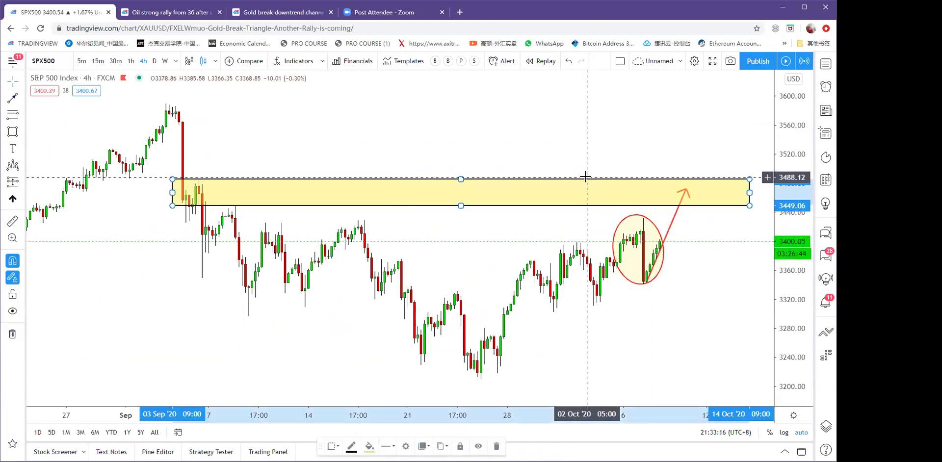
# Lower the rising arrow's tip into the yellow zone and draw a falling arrow from it down to about 3210.
pyautogui.moveTo(714, 251); pyautogui.dragTo(708, 250)
pyautogui.moveTo(681, 196)
pyautogui.mouseDown()
pyautogui.moveTo(676, 273)
pyautogui.moveTo(681, 199)
pyautogui.mouseUp()
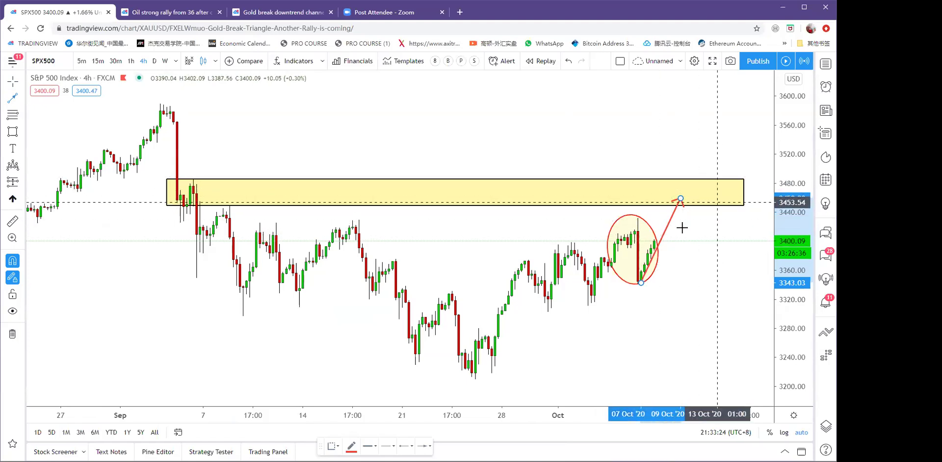
pyautogui.click(680, 199)
pyautogui.click(753, 379)
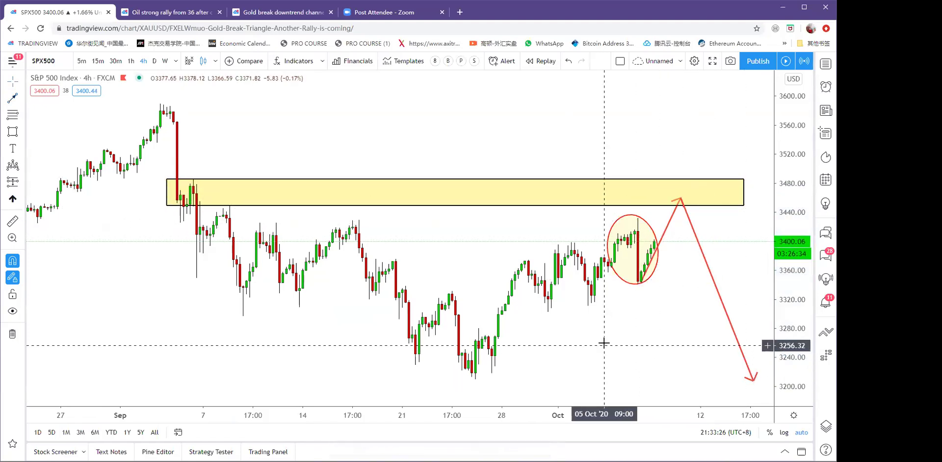
pyautogui.scroll(-2, 678, 216)
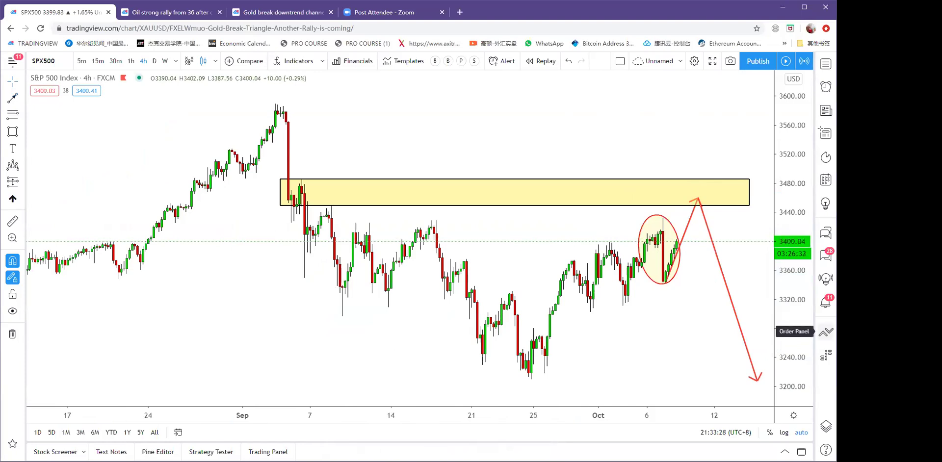
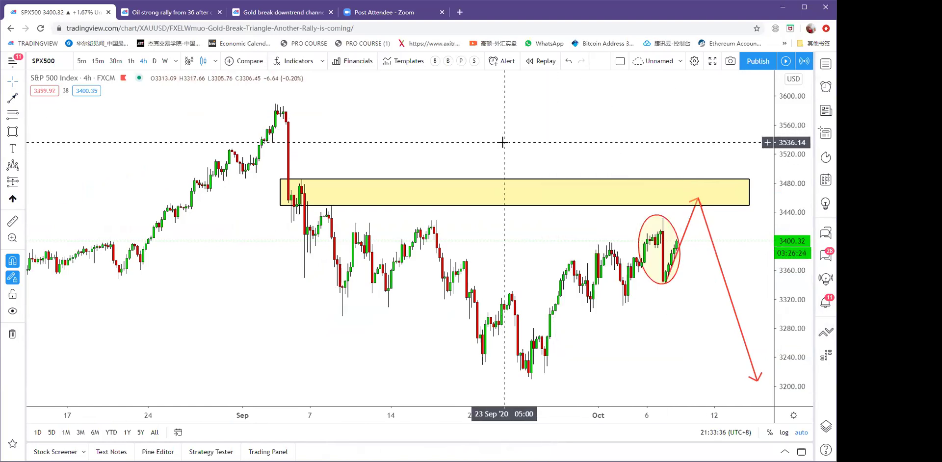
# Switch the chart to US30 and examine the early-October candles on the 4-hour timeframe.
pyautogui.write('US30')
pyautogui.press('Return')
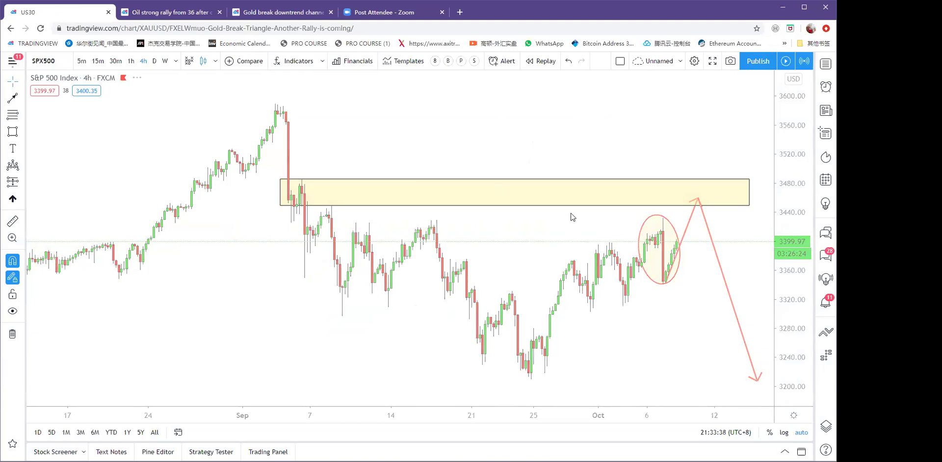
pyautogui.scroll(7, 585, 207)
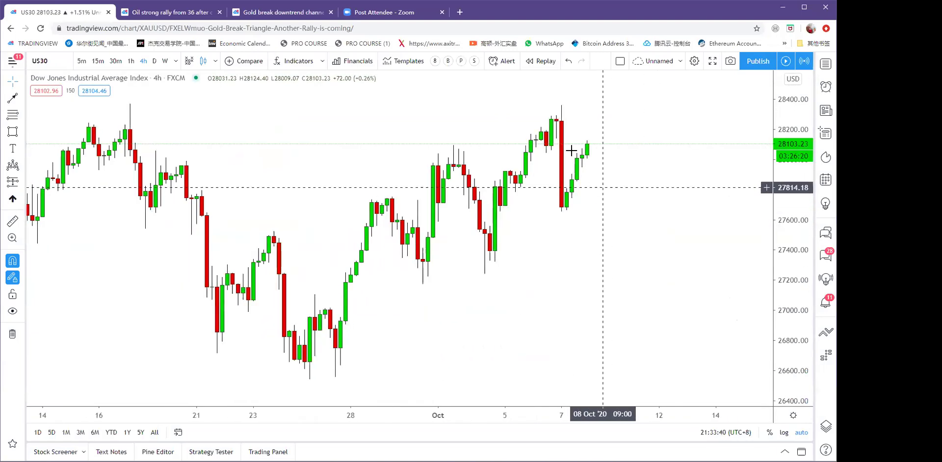
pyautogui.scroll(3, 540, 202)
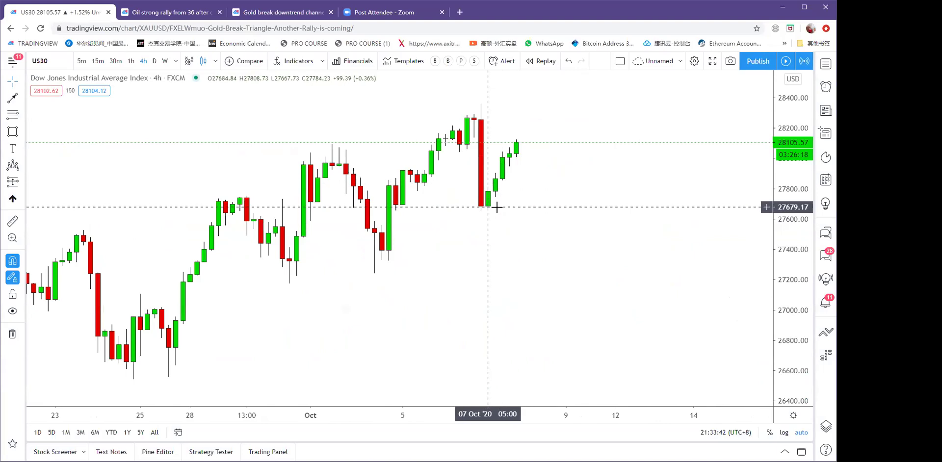
pyautogui.moveTo(519, 162); pyautogui.dragTo(620, 162)
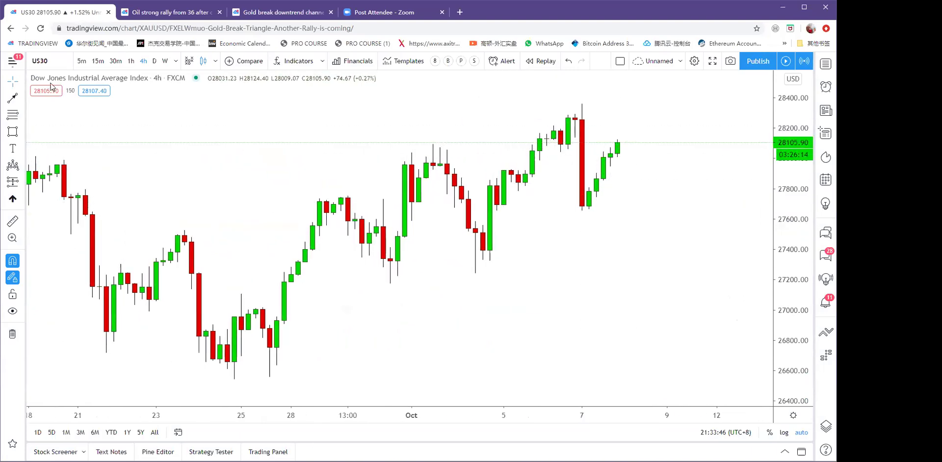
# Draw a two-leg arrow forecast from the latest candle down to 27783.38 and back up to 28396.36.
pyautogui.click(10, 98)
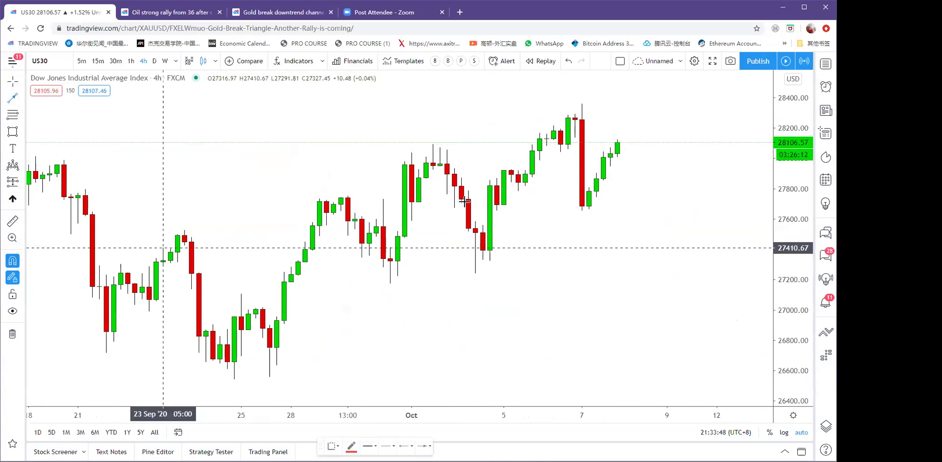
pyautogui.click(617, 138)
pyautogui.click(638, 191)
pyautogui.click(639, 191)
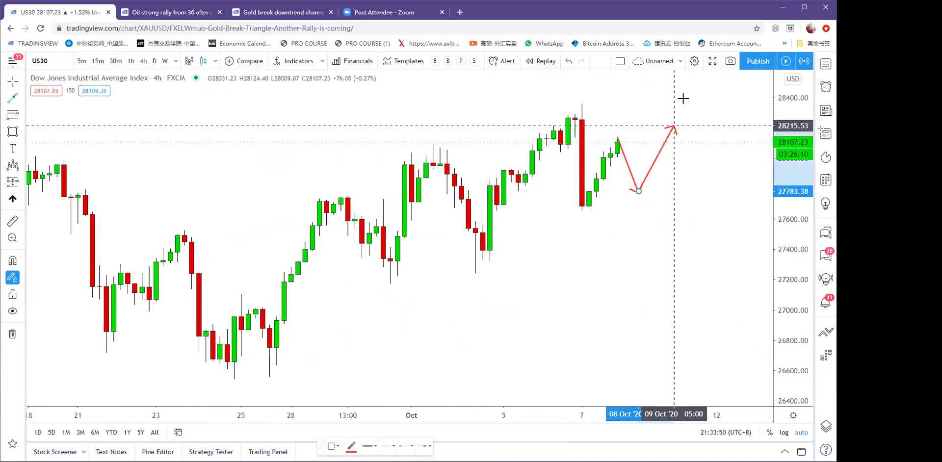
pyautogui.click(681, 99)
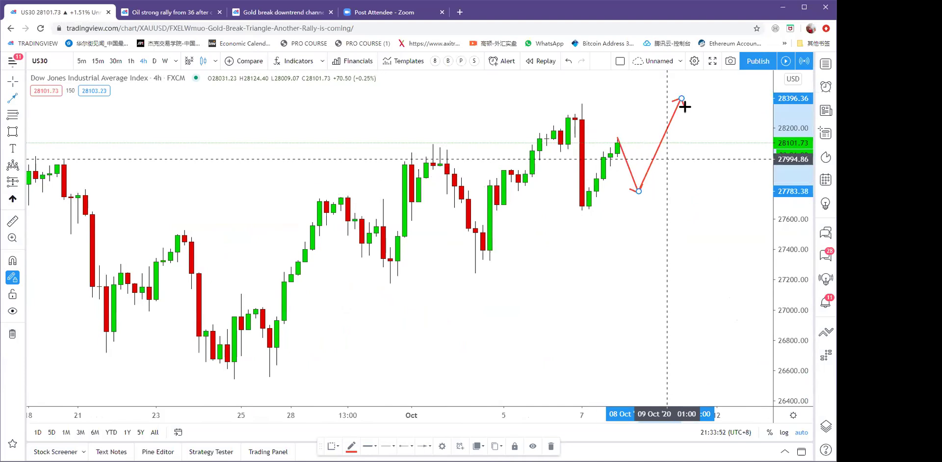
# Switch the US30 chart to the daily timeframe and remove all drawings from it.
pyautogui.scroll(-5, 709, 102)
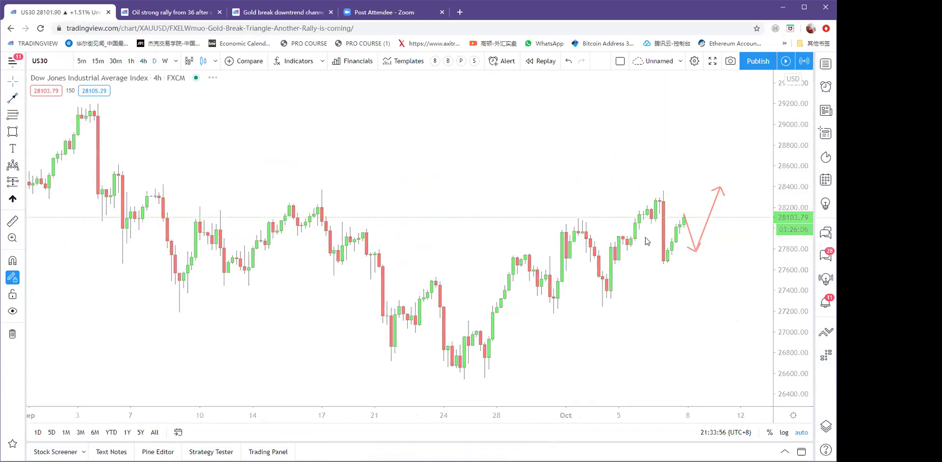
pyautogui.write('1D')
pyautogui.press('Return')
pyautogui.click(11, 337)
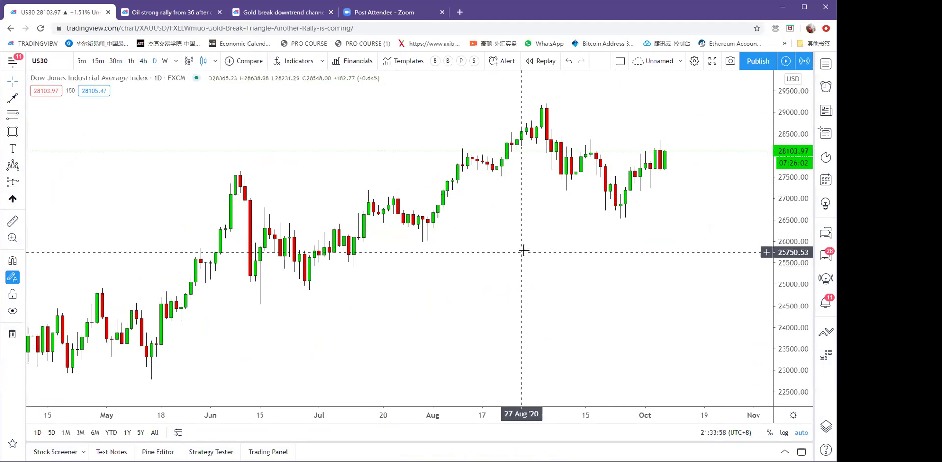
# With magnet snapping on, draw a Fibonacci retracement from the September high at 29196.20 to the late-September low at 26559.57.
pyautogui.moveTo(523, 252); pyautogui.dragTo(342, 218)
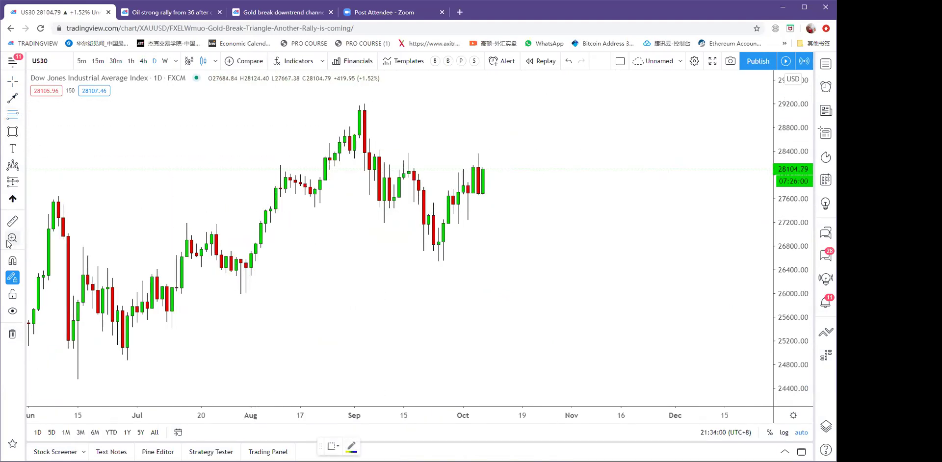
pyautogui.click(12, 260)
pyautogui.click(365, 100)
pyautogui.click(442, 269)
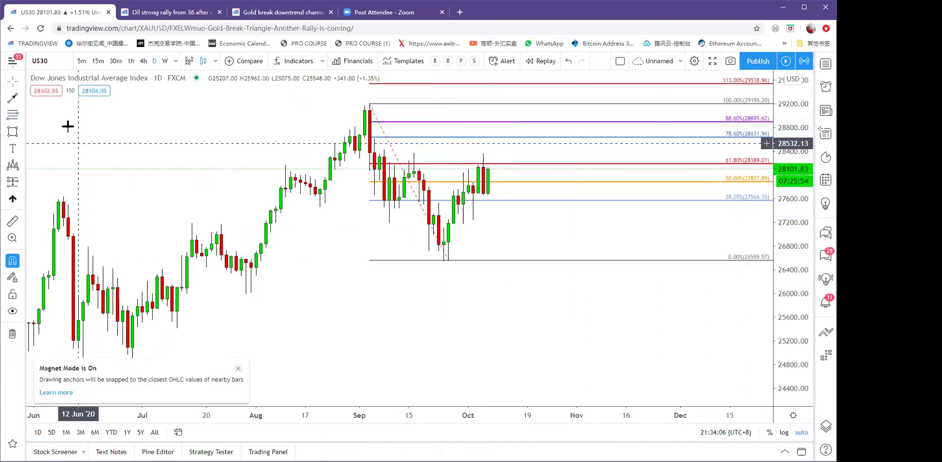
# Draw a rectangle zone around the 61.8% Fibonacci level from 3 September to mid-November, with its lower edge at 28068.91.
pyautogui.click(13, 131)
pyautogui.click(370, 170)
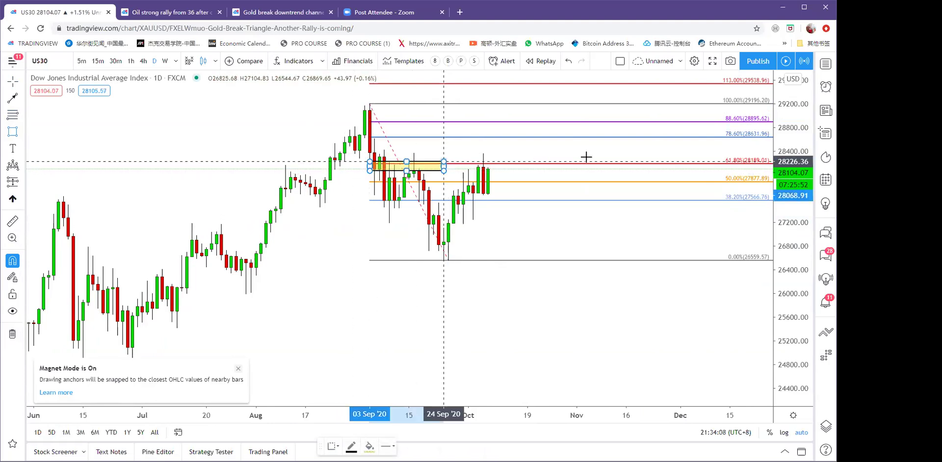
pyautogui.click(621, 151)
pyautogui.moveTo(517, 250); pyautogui.dragTo(629, 257)
pyautogui.scroll(-3, 521, 265)
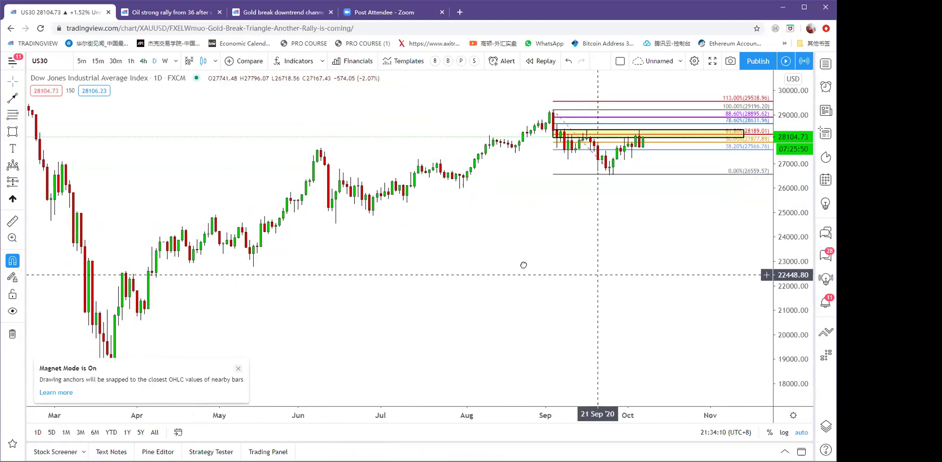
pyautogui.scroll(5, 509, 152)
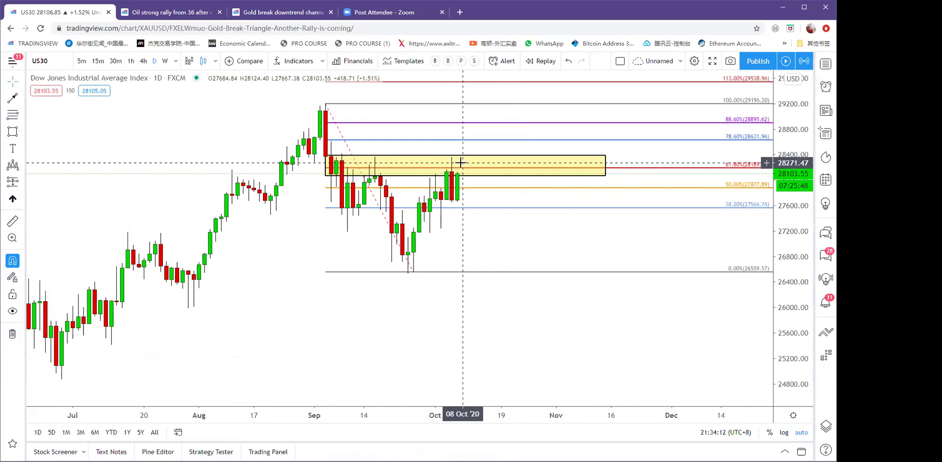
pyautogui.click(12, 98)
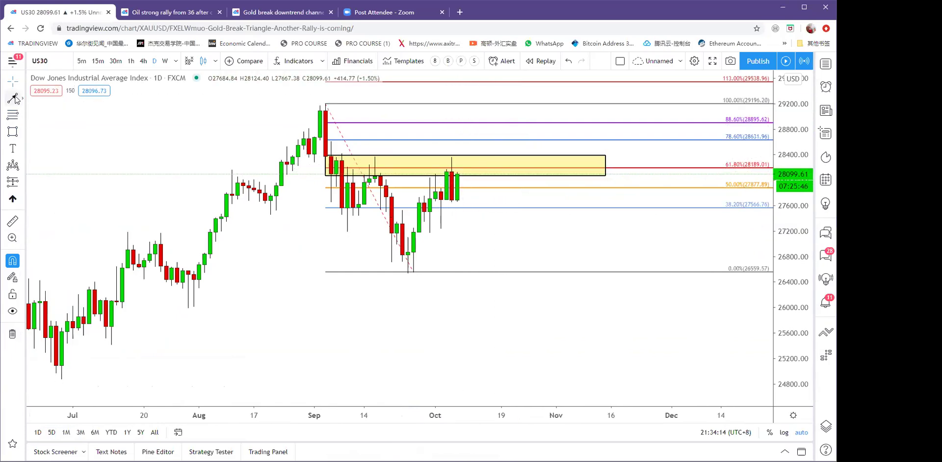
pyautogui.click(478, 164)
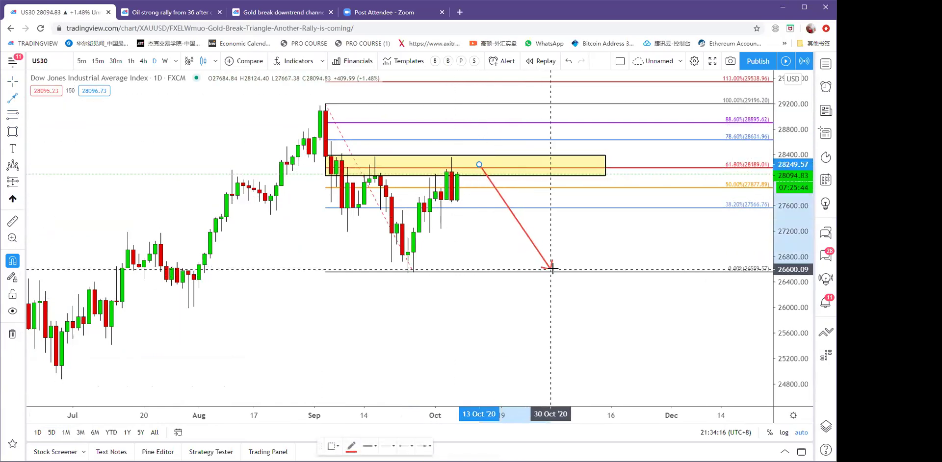
pyautogui.press('Escape')
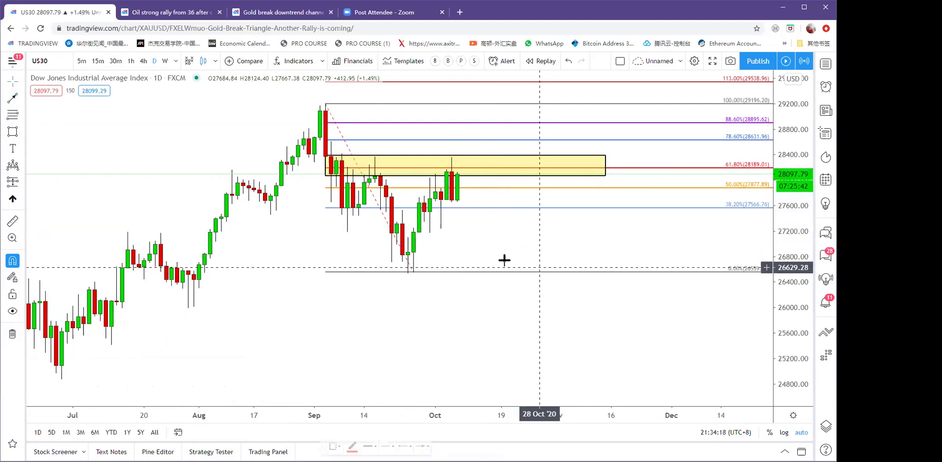
# Switch the US30 chart back to the 4-hour timeframe and clear the Fibonacci retracement and zone.
pyautogui.moveTo(412, 289); pyautogui.dragTo(489, 299)
pyautogui.scroll(3, 491, 296)
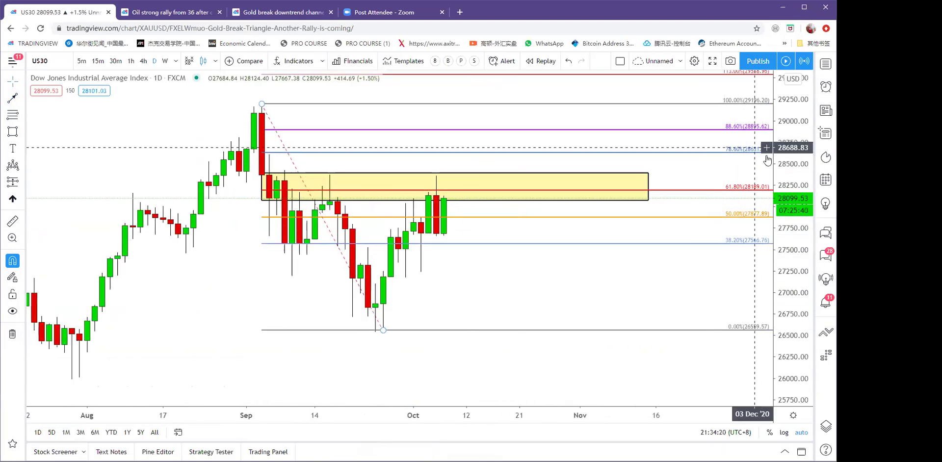
pyautogui.click(152, 61)
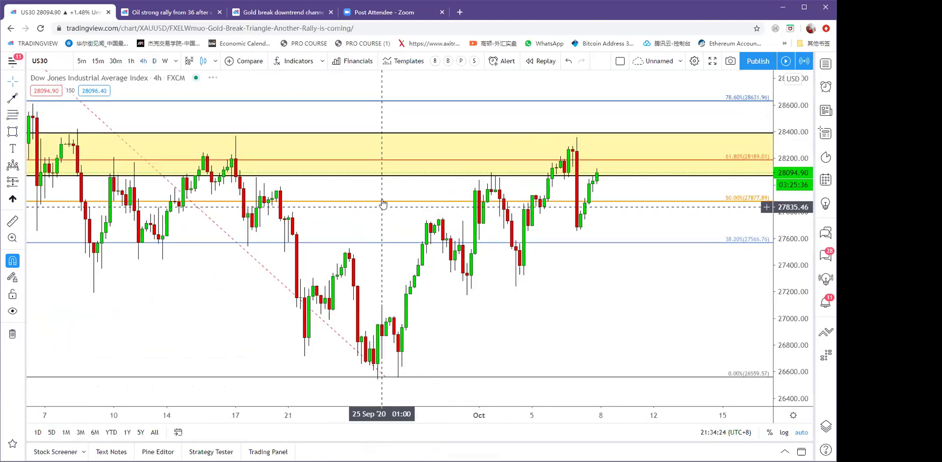
pyautogui.scroll(-3, 381, 198)
pyautogui.click(12, 335)
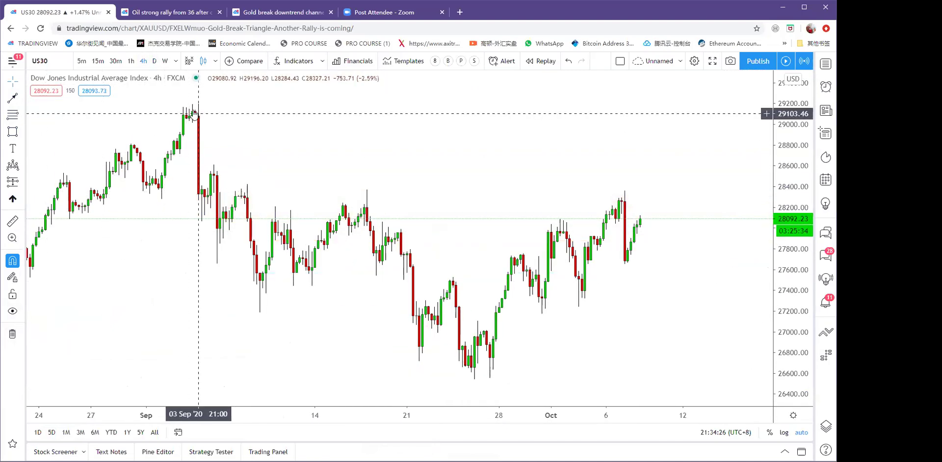
# Draw a rectangle zone at the early-September high, between about 29000 and 29200, extending to about 18 October.
pyautogui.click(177, 104)
pyautogui.click(257, 120)
pyautogui.moveTo(746, 133); pyautogui.dragTo(768, 123)
pyautogui.click(769, 134)
pyautogui.moveTo(520, 147); pyautogui.dragTo(510, 146)
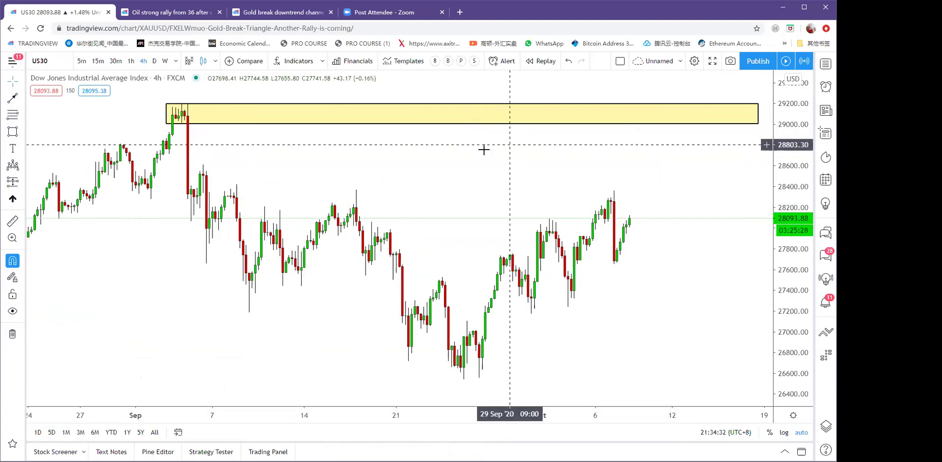
# Draw a Fibonacci retracement on US30 from the early-September high at 29191.37 to the late-September low at 26544.67.
pyautogui.scroll(-1, 360, 152)
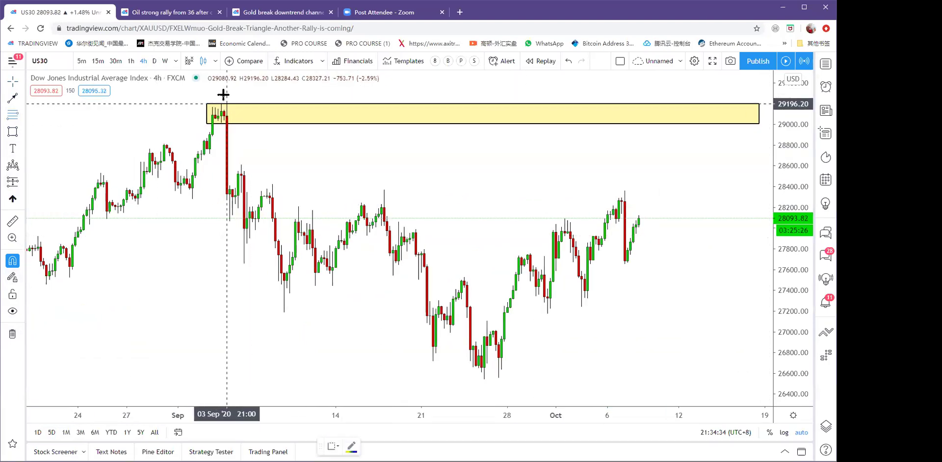
pyautogui.click(487, 380)
pyautogui.scroll(2, 763, 140)
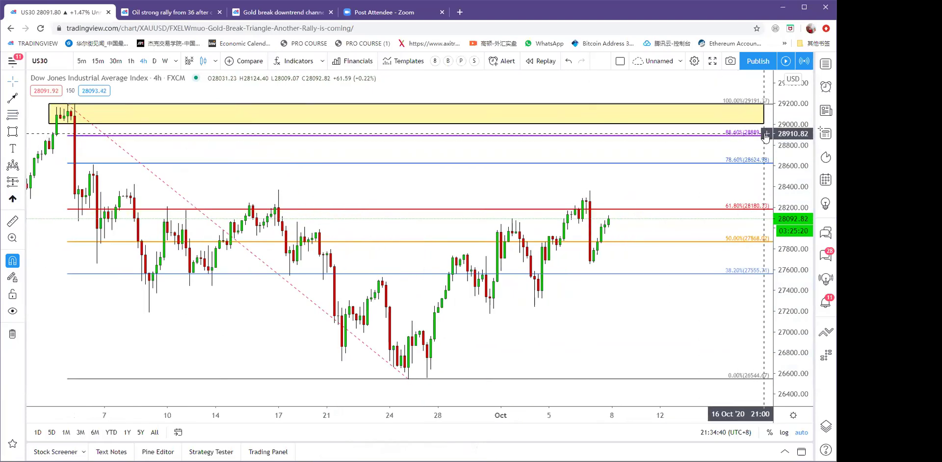
pyautogui.scroll(3, 765, 137)
# Place a red down-arrow icon just above the 88.6% Fibonacci level, around 13 October.
pyautogui.click(22, 201)
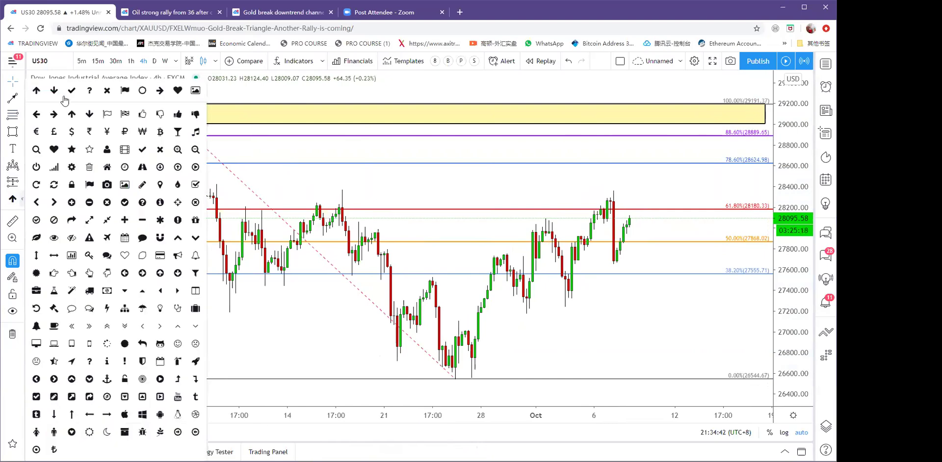
pyautogui.click(54, 92)
pyautogui.click(675, 126)
pyautogui.rightClick(687, 153)
pyautogui.moveTo(676, 131); pyautogui.dragTo(693, 142)
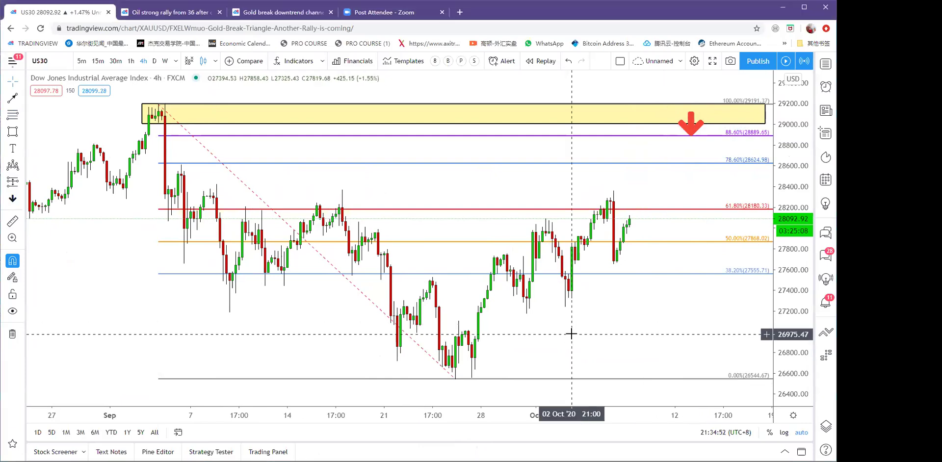
pyautogui.scroll(1, 589, 329)
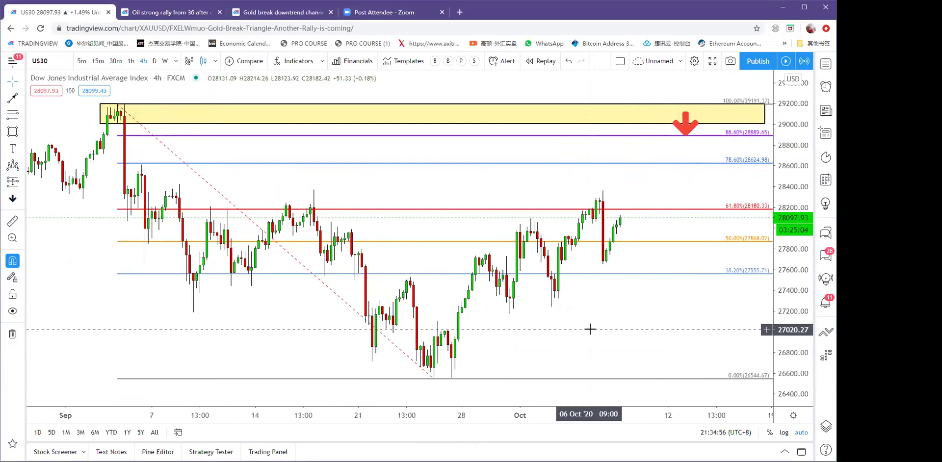
# Switch the chart to XAGUSD on the daily timeframe.
pyautogui.write('xagusd')
pyautogui.press('Return')
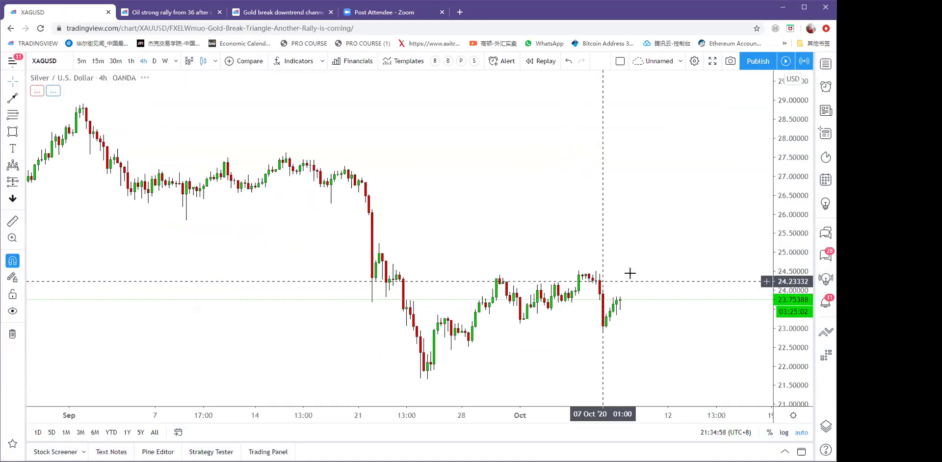
pyautogui.scroll(-2, 413, 213)
pyautogui.click(156, 62)
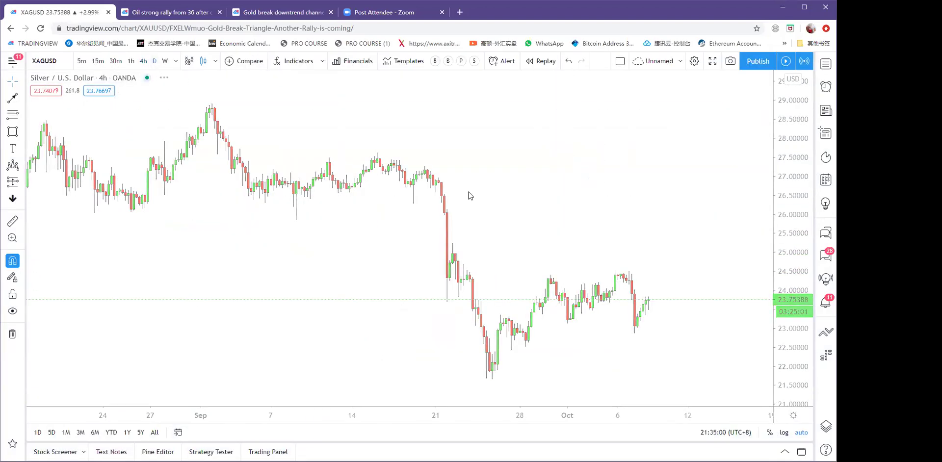
# Draw a rectangle zone from the September 2019 high to late December 2020, between about 19.6 and 20.5.
pyautogui.scroll(2, 605, 264)
pyautogui.moveTo(563, 271); pyautogui.dragTo(498, 221)
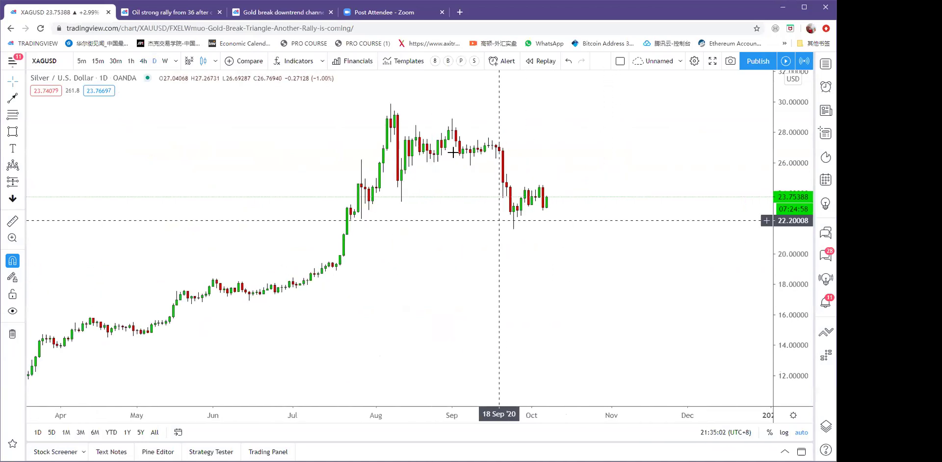
pyautogui.scroll(1, 570, 173)
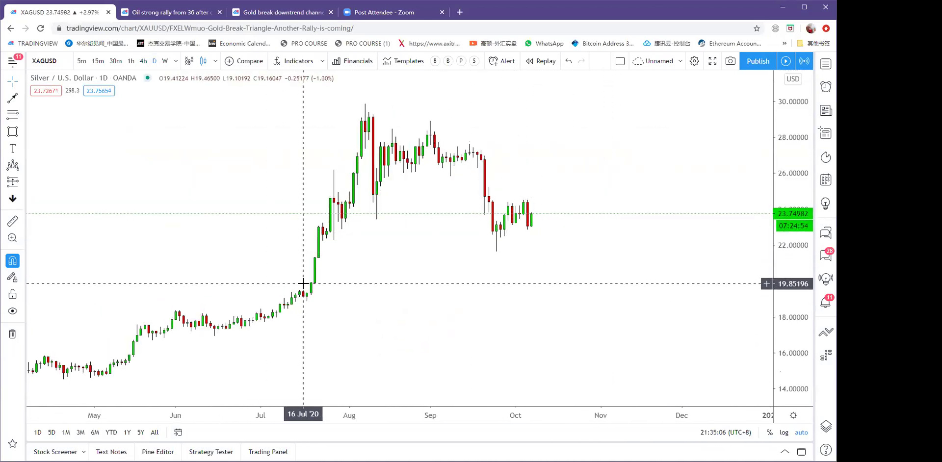
pyautogui.scroll(-1, 335, 269)
pyautogui.scroll(-2, 336, 269)
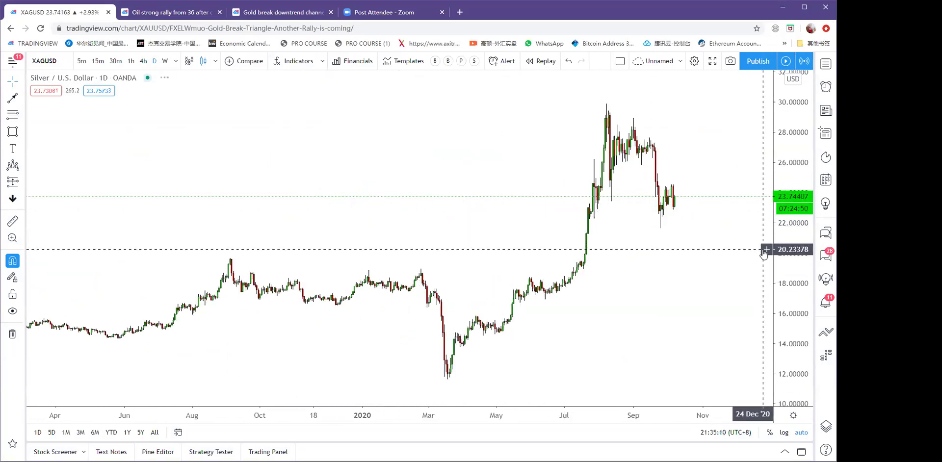
pyautogui.click(12, 131)
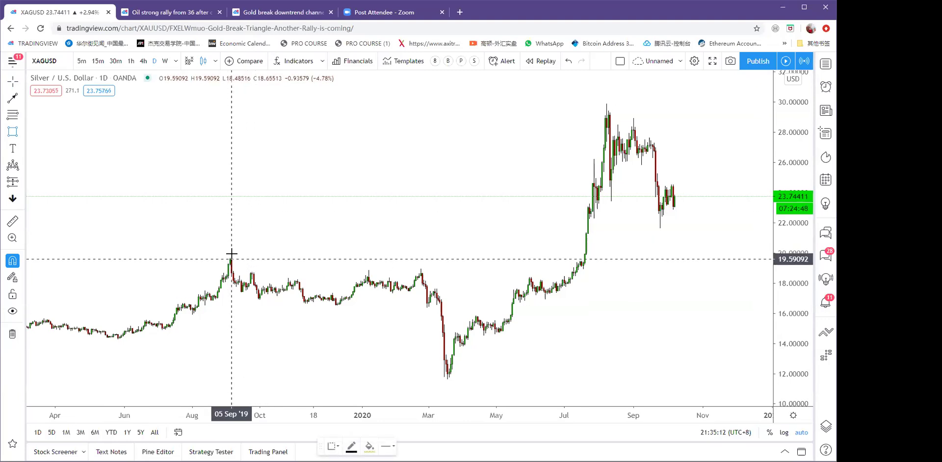
pyautogui.click(230, 255)
pyautogui.click(765, 245)
# Draw an arrow from the 6 October high near 24.5 down to the upper part of the zone, around 16 October.
pyautogui.moveTo(601, 309); pyautogui.dragTo(539, 308)
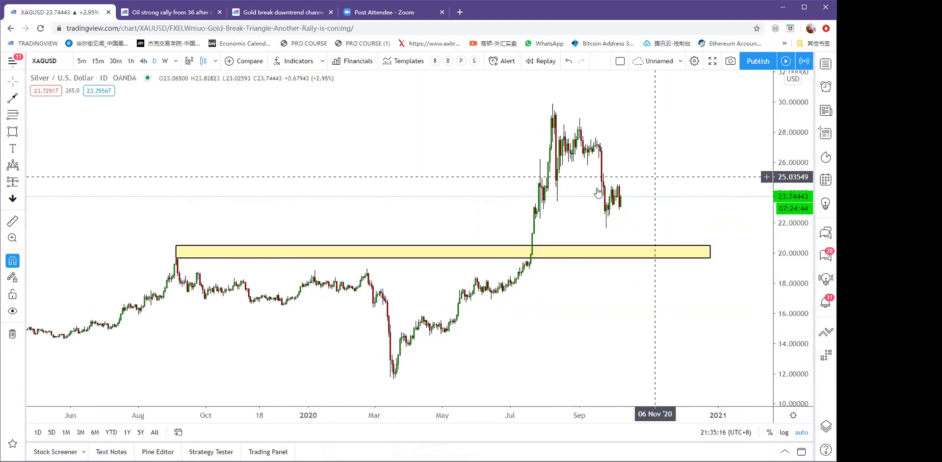
pyautogui.scroll(8, 650, 214)
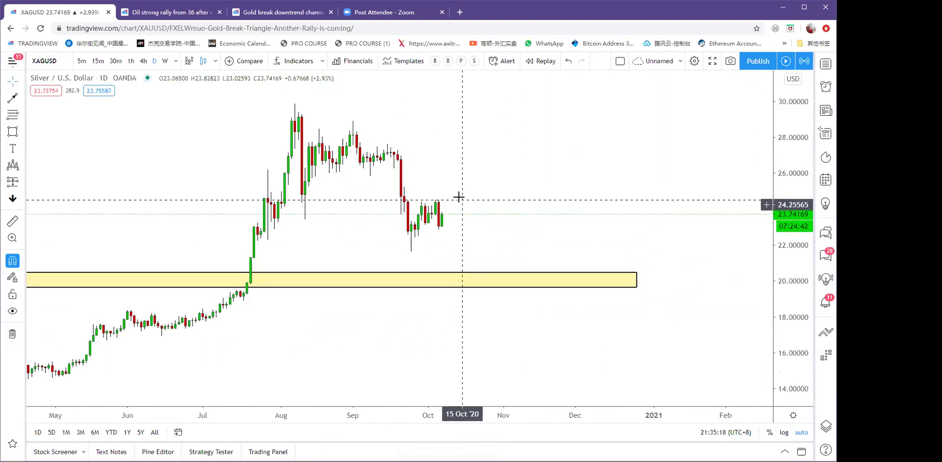
pyautogui.moveTo(439, 184); pyautogui.dragTo(633, 197)
pyautogui.scroll(2, 545, 205)
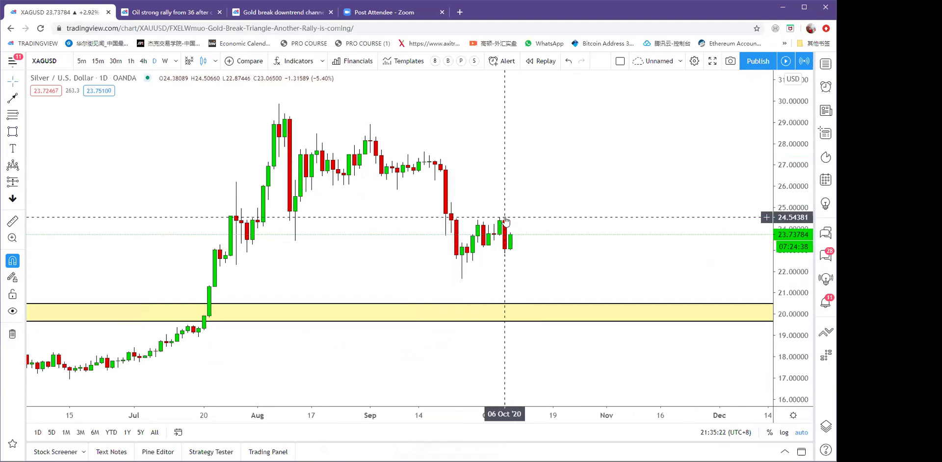
pyautogui.hotkey('alt', 't')
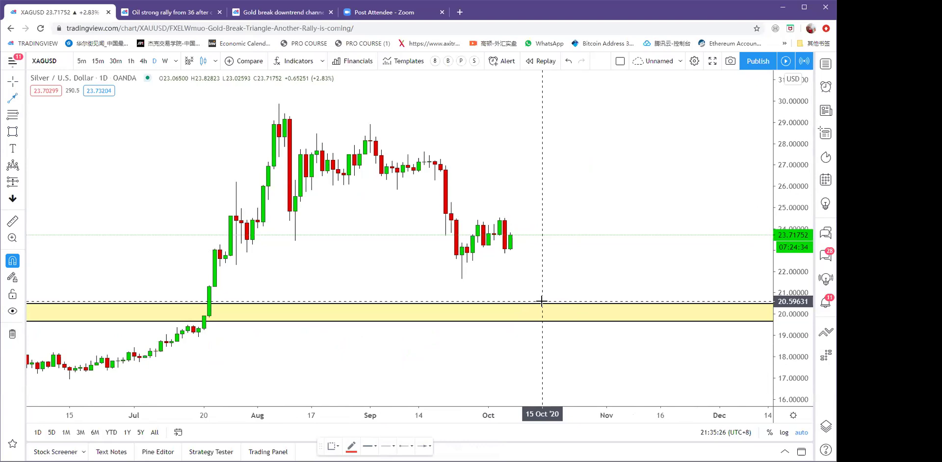
pyautogui.click(504, 218)
pyautogui.click(547, 308)
# Draw a second arrow rising from the zone to about 28.5 in mid-November.
pyautogui.click(9, 97)
pyautogui.click(553, 304)
pyautogui.click(650, 131)
pyautogui.rightClick(634, 143)
pyautogui.scroll(-3, 533, 159)
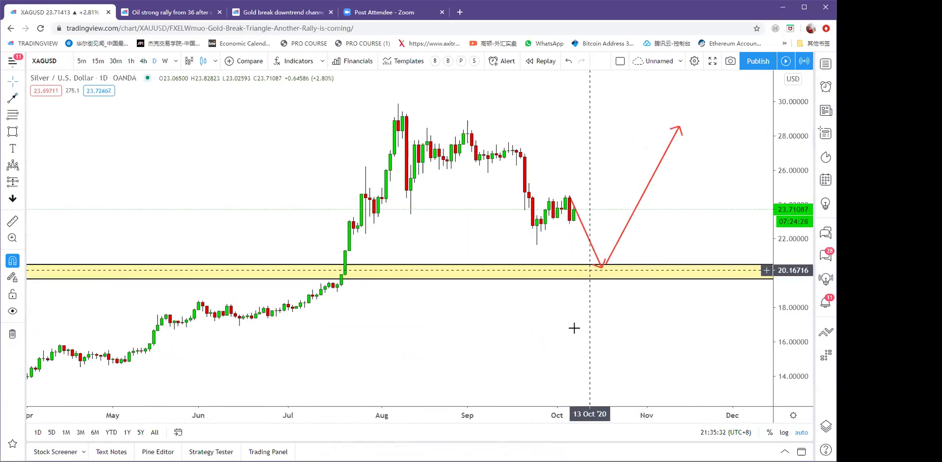
# On the 4-hour silver chart, draw a Fibonacci retracement from the 24 September low at 21.66265 to the 6 October high at 24.50661.
pyautogui.click(143, 61)
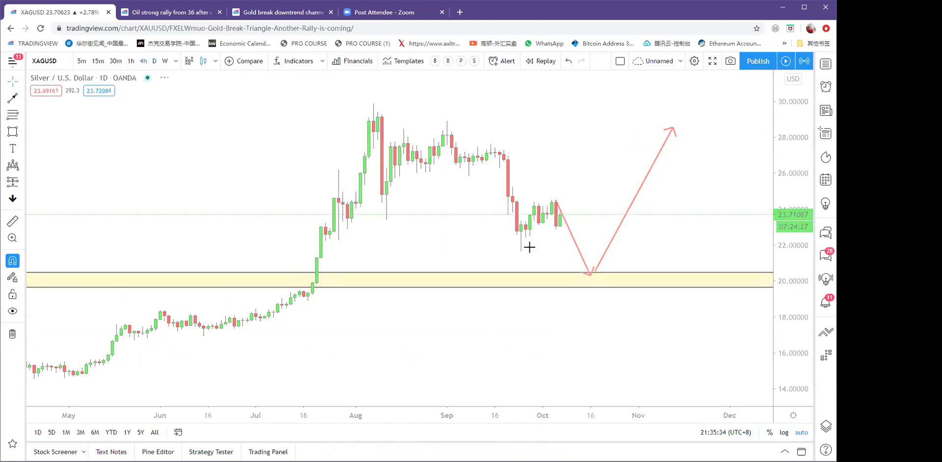
pyautogui.click(12, 114)
pyautogui.click(286, 379)
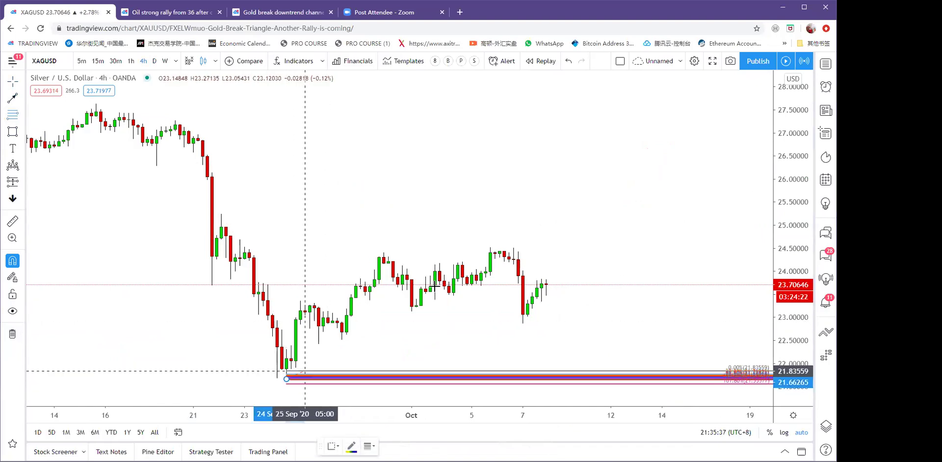
pyautogui.click(514, 241)
pyautogui.rightClick(523, 203)
pyautogui.click(452, 191)
# Draw connected arrows from the 24 September low to the 6 October high, down to the 61.8% level, then up to about 26.31 on 14 October.
pyautogui.click(10, 99)
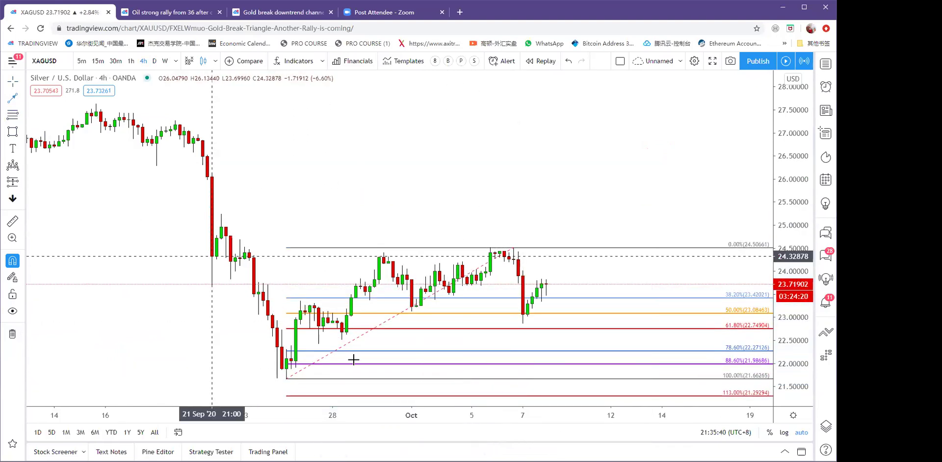
pyautogui.click(281, 381)
pyautogui.click(287, 379)
pyautogui.click(514, 239)
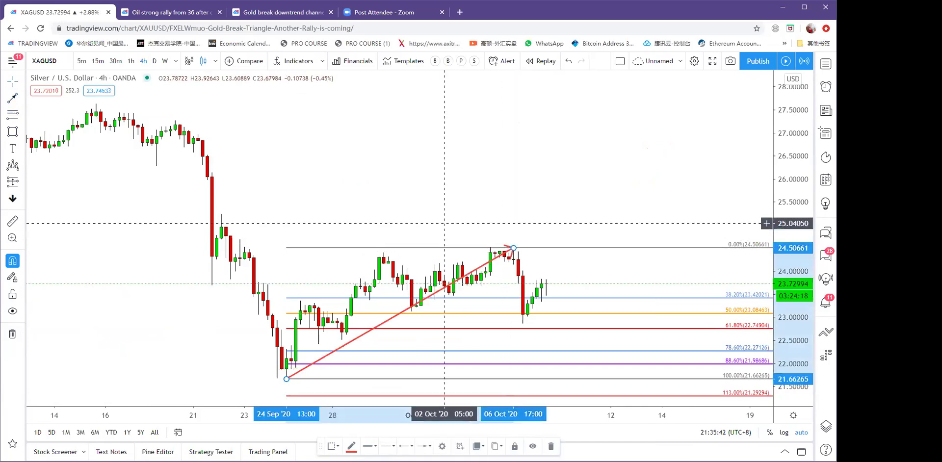
pyautogui.moveTo(513, 248)
pyautogui.mouseDown()
pyautogui.moveTo(550, 330)
pyautogui.moveTo(658, 143)
pyautogui.moveTo(673, 180)
pyautogui.moveTo(686, 165)
pyautogui.mouseUp()
pyautogui.click(13, 97)
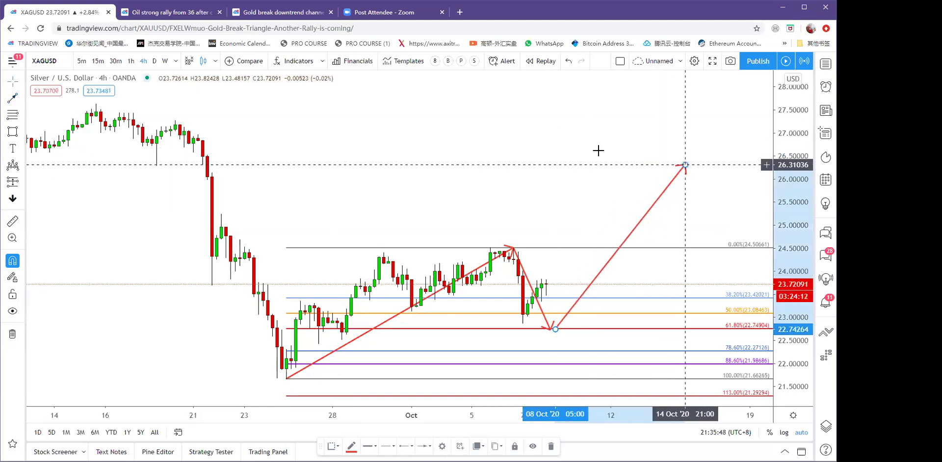
# Draw a rectangle zone from about 18 September to 19 October, between about 26.3 and 26.7.
pyautogui.hotkey('alt', 'shift', 'r')
pyautogui.moveTo(147, 146)
pyautogui.mouseDown()
pyautogui.moveTo(764, 171)
pyautogui.moveTo(755, 163)
pyautogui.mouseUp()
pyautogui.rightClick(513, 195)
pyautogui.click(495, 192)
pyautogui.scroll(-3, 525, 196)
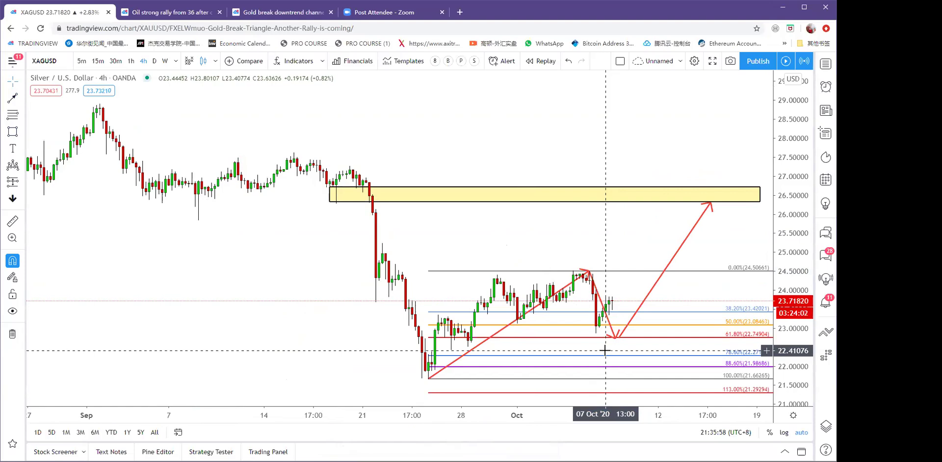
pyautogui.rightClick(484, 167)
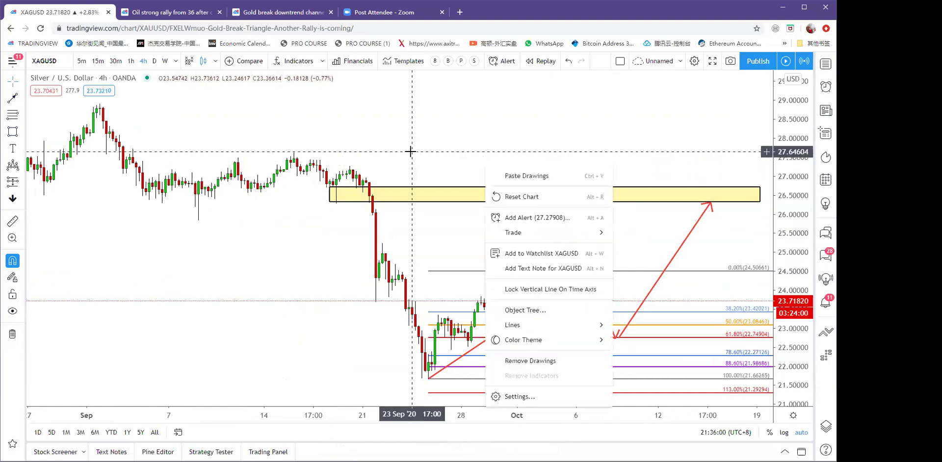
pyautogui.click(411, 150)
# Switch the chart to ETHUSD on the daily timeframe.
pyautogui.write('ETHU')
pyautogui.press('Return')
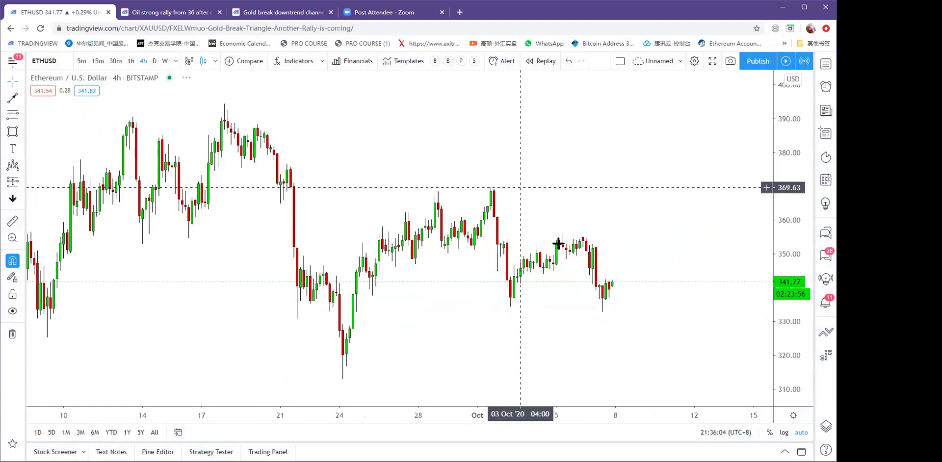
pyautogui.scroll(-6, 581, 211)
pyautogui.click(155, 61)
pyautogui.scroll(-5, 605, 183)
pyautogui.scroll(2, 643, 178)
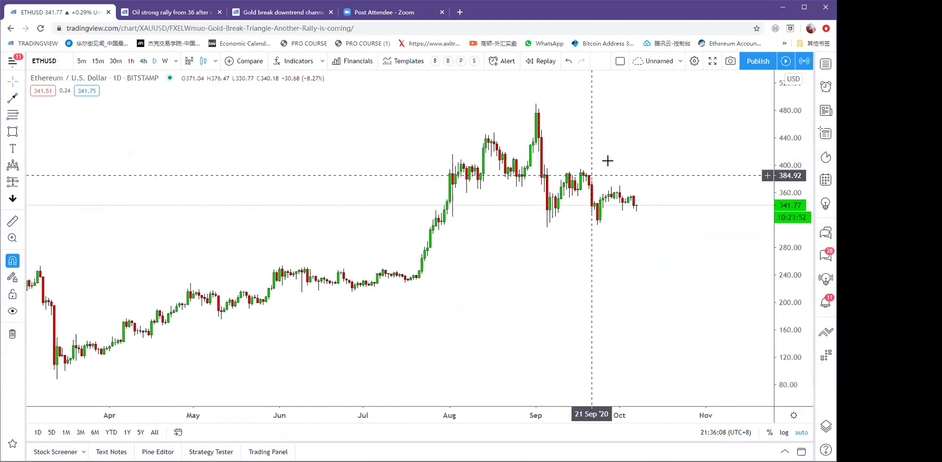
# Draw a rectangle zone between about 300 and 322, from late July to early December.
pyautogui.moveTo(608, 161); pyautogui.dragTo(521, 174)
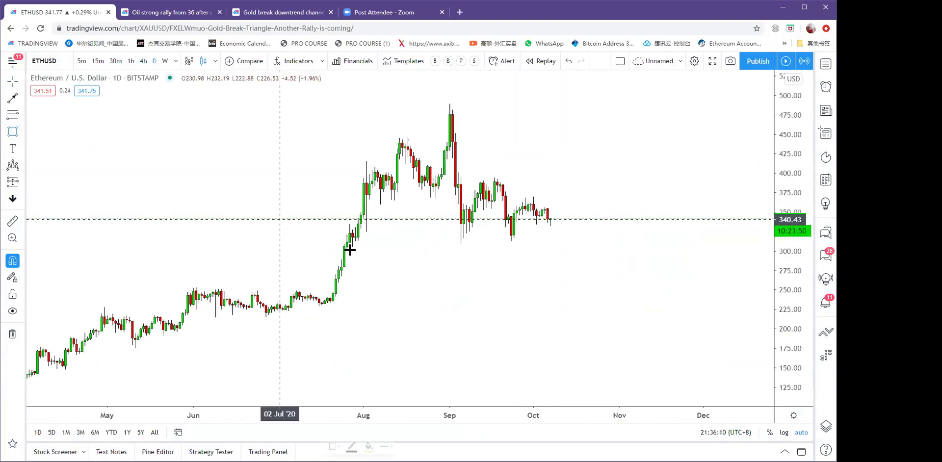
pyautogui.click(717, 234)
pyautogui.moveTo(627, 173); pyautogui.dragTo(611, 178)
# Draw an arrow from the zone's upper edge on 19 October up to about 440 in mid-November.
pyautogui.hotkey('alt', 't')
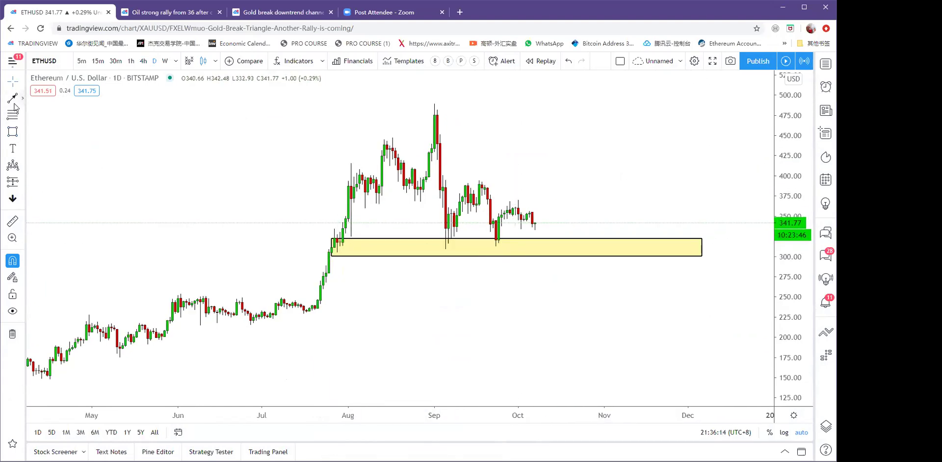
pyautogui.click(568, 240)
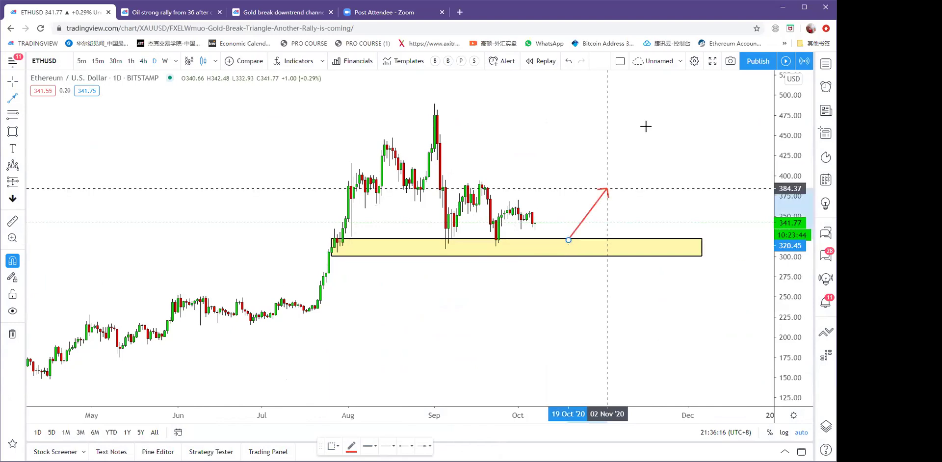
pyautogui.click(643, 141)
# Draw a descending trend line from the 17 September high at 394.32 to about 327.94 just above the zone.
pyautogui.click(21, 100)
pyautogui.click(58, 101)
pyautogui.click(477, 181)
pyautogui.click(571, 234)
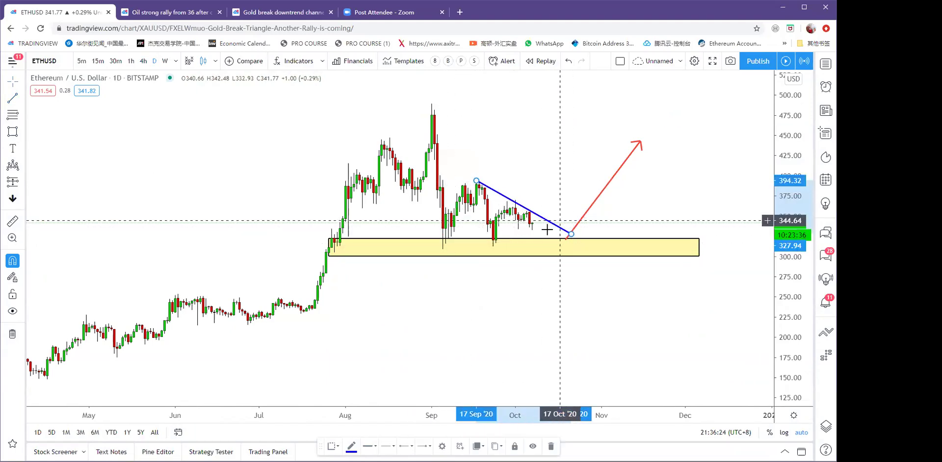
pyautogui.click(651, 127)
pyautogui.click(640, 143)
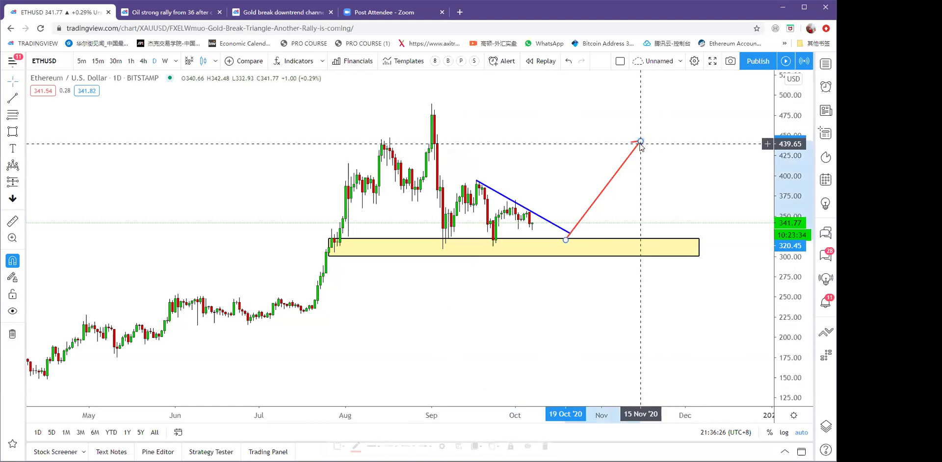
pyautogui.click(521, 158)
pyautogui.write('X')
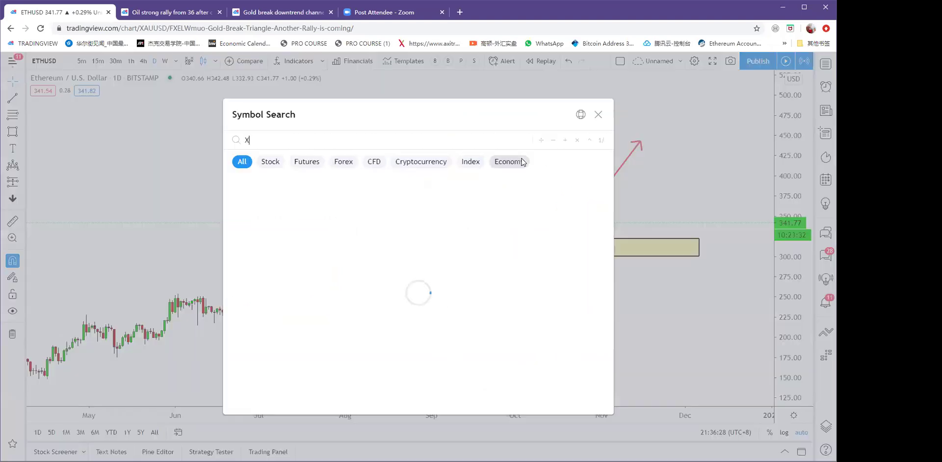
pyautogui.press('BackSpace')
pyautogui.press('BackSpace')
pyautogui.press('BackSpace')
pyautogui.press('BackSpace')
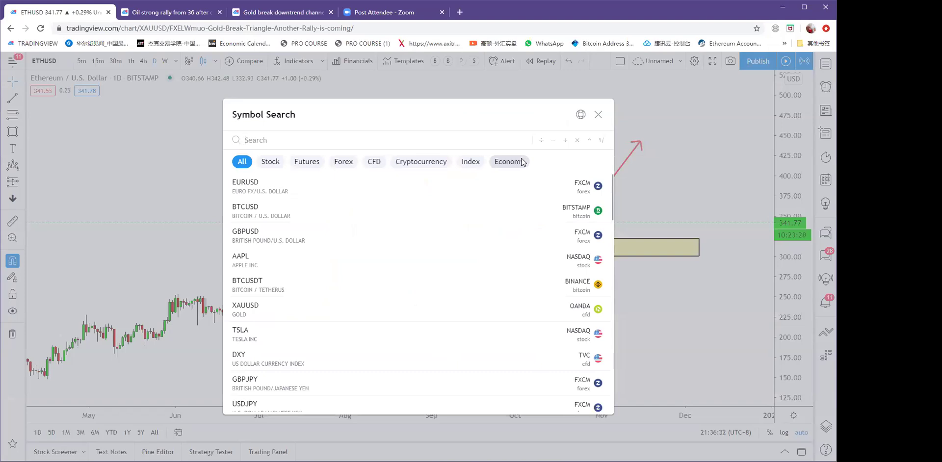
pyautogui.write('BTCU')
pyautogui.press('BackSpace')
pyautogui.press('BackSpace')
pyautogui.press('BackSpace')
pyautogui.press('BackSpace')
pyautogui.write('LTC')
pyautogui.press('Return')
# Switch the chart to the TSLA stock on the daily timeframe.
pyautogui.write('TSLA')
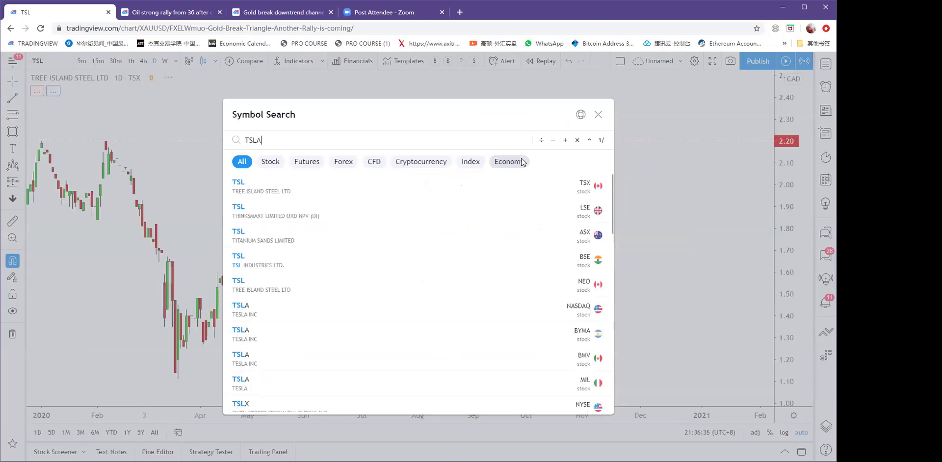
pyautogui.press('Return')
pyautogui.moveTo(523, 214); pyautogui.dragTo(568, 223)
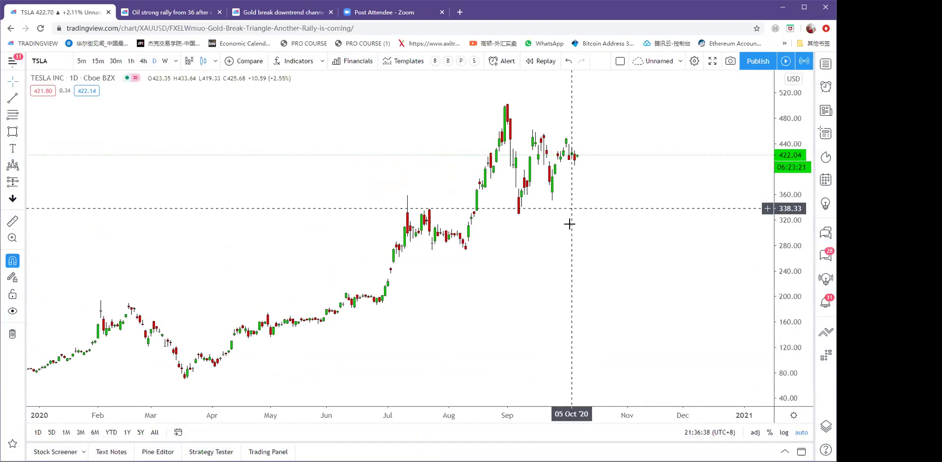
pyautogui.scroll(3, 557, 211)
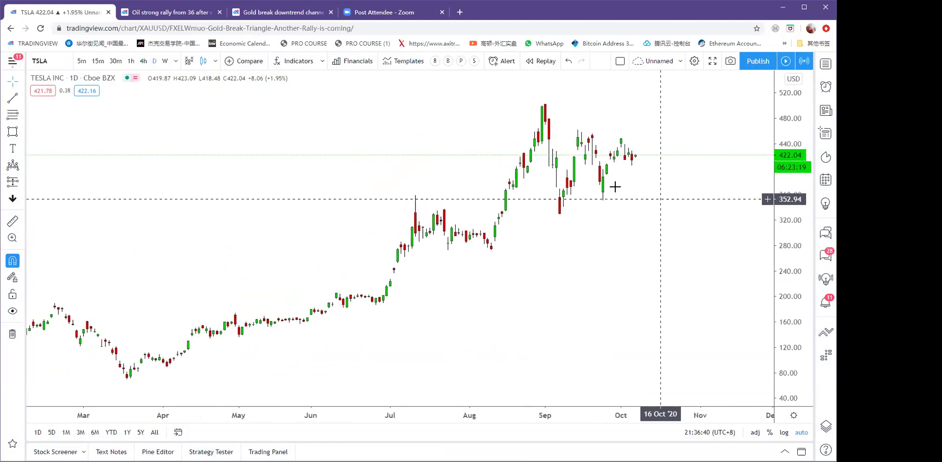
# Draw an ascending trend line from the mid-August low at about 274 through the late-September low to about 428 in early November.
pyautogui.scroll(3, 603, 172)
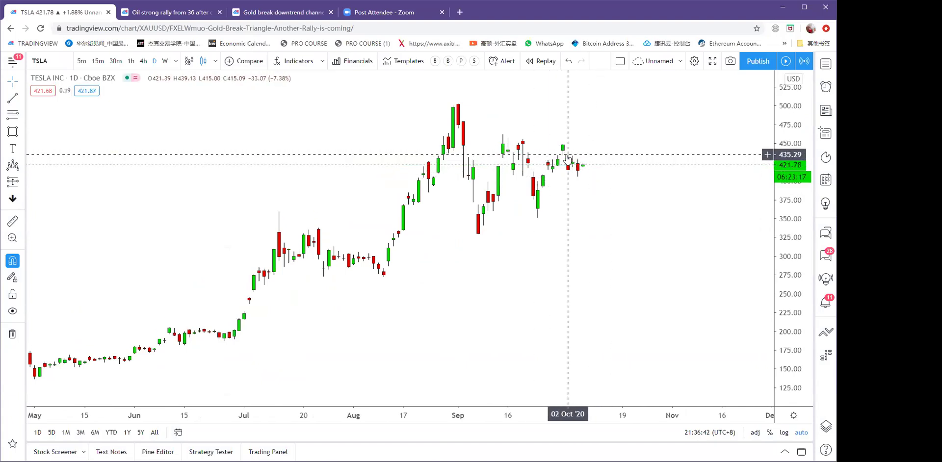
pyautogui.scroll(1, 567, 159)
pyautogui.click(12, 98)
pyautogui.moveTo(332, 291)
pyautogui.mouseDown()
pyautogui.moveTo(675, 147)
pyautogui.moveTo(675, 162)
pyautogui.mouseUp()
pyautogui.rightClick(638, 294)
# Draw a projected path from the early-October high near 449 down to about 384 on 14 October, then up to about 487.
pyautogui.click(12, 98)
pyautogui.click(534, 147)
pyautogui.click(579, 198)
pyautogui.hotkey('alt', 't')
pyautogui.click(584, 199)
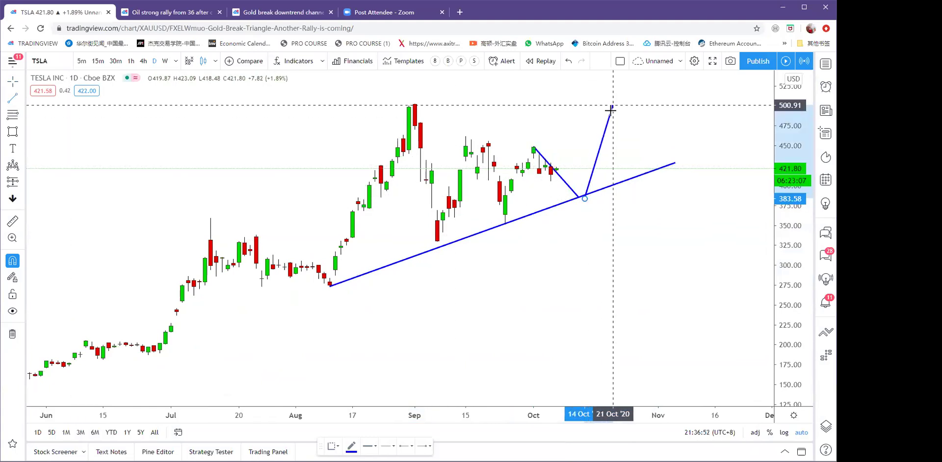
pyautogui.click(616, 117)
pyautogui.rightClick(595, 116)
pyautogui.click(573, 163)
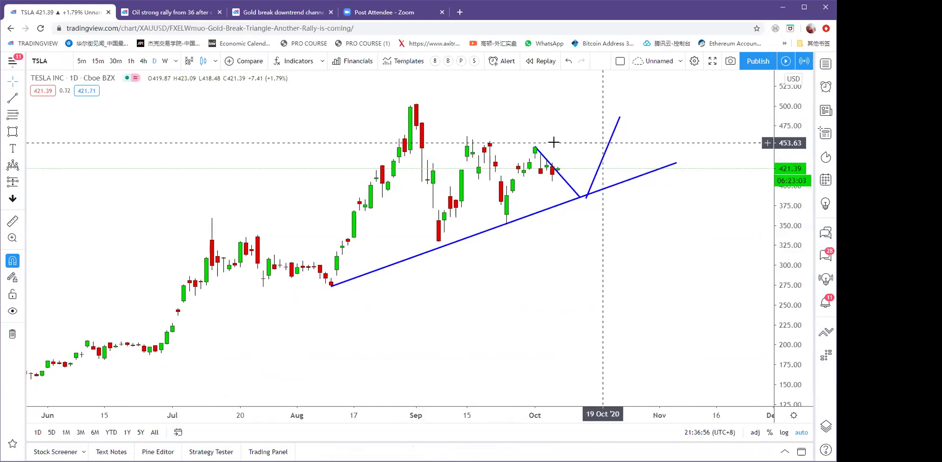
# Draw a rectangle zone between about 380 and 390 around the path's turning point, and lower the rising line's end to about 477.
pyautogui.click(13, 132)
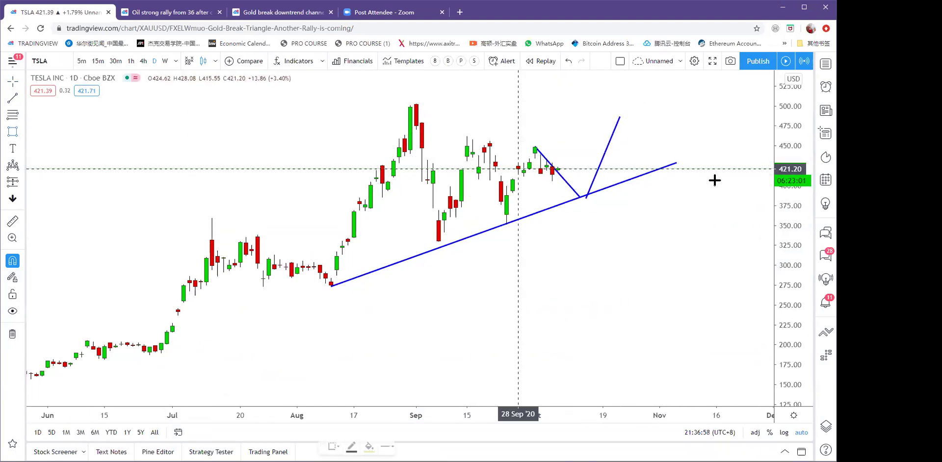
pyautogui.moveTo(710, 195); pyautogui.dragTo(505, 201)
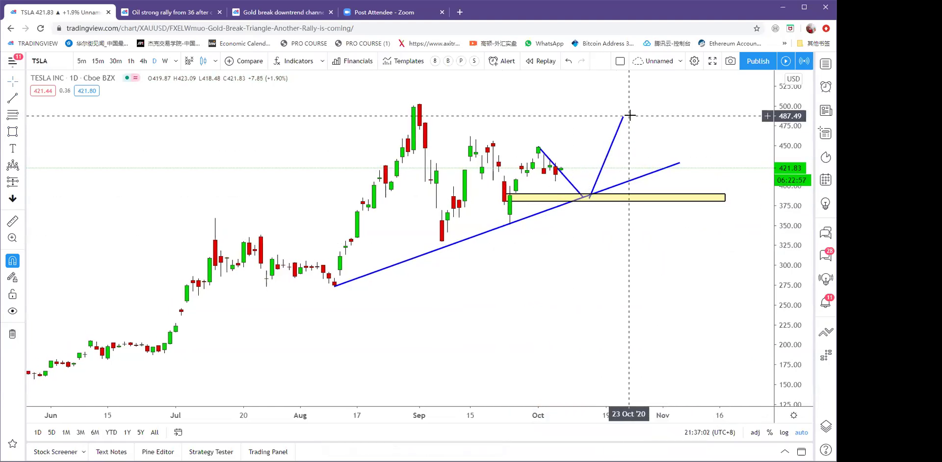
pyautogui.moveTo(626, 123); pyautogui.dragTo(623, 124)
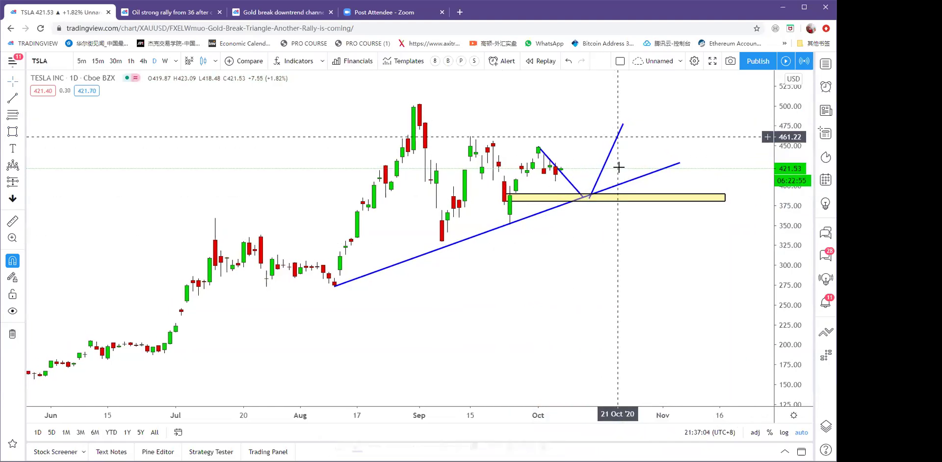
# Place an upward arrow icon just below the zone where the projected path turns up, and adjust it.
pyautogui.moveTo(595, 294); pyautogui.dragTo(566, 241)
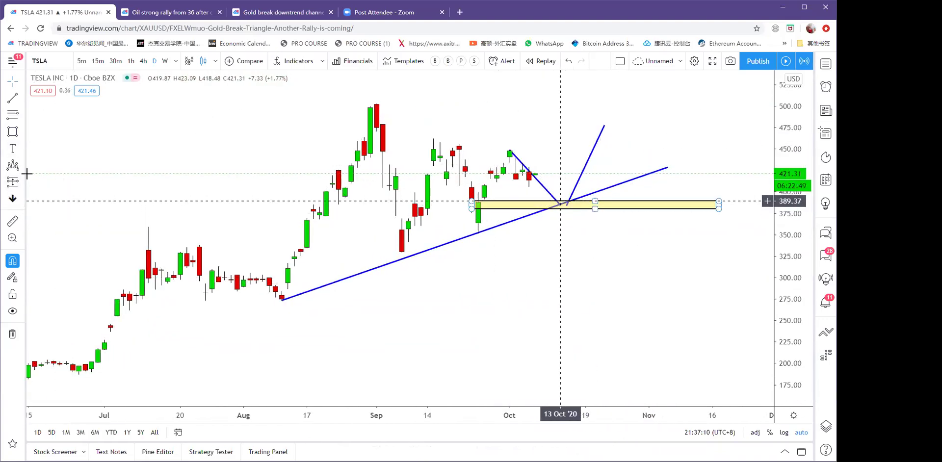
pyautogui.click(23, 199)
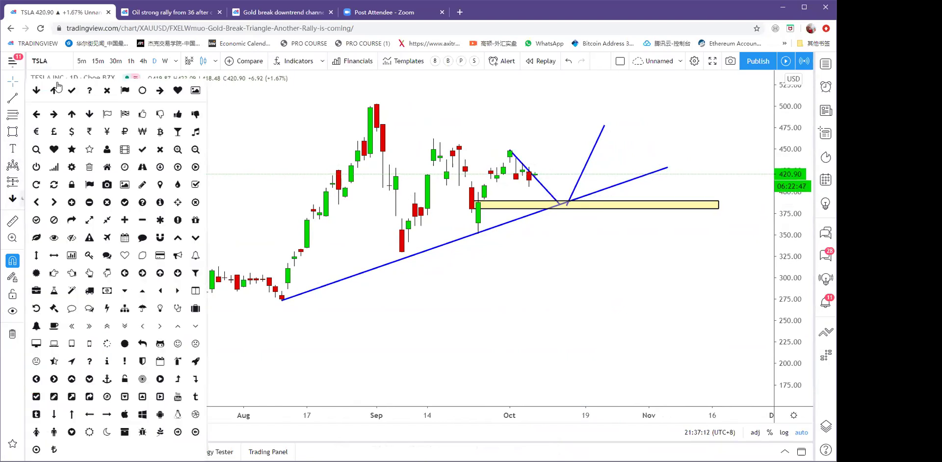
pyautogui.click(54, 90)
pyautogui.click(566, 212)
pyautogui.rightClick(592, 240)
pyautogui.click(557, 220)
pyautogui.moveTo(569, 215); pyautogui.dragTo(548, 249)
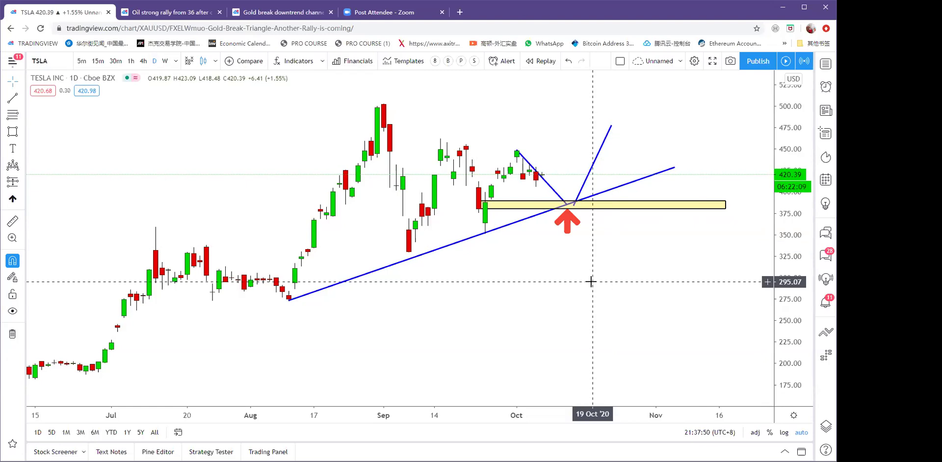
# Switch the chart to AAPL and draw a rectangle zone between about 99.5 and 101.5 from mid-July to mid-November.
pyautogui.write('AAPL')
pyautogui.press('Return')
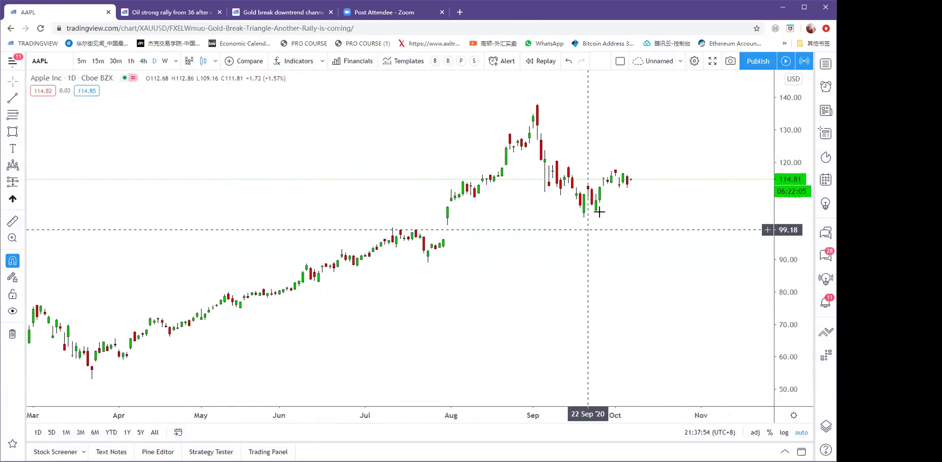
pyautogui.click(12, 132)
pyautogui.moveTo(340, 244)
pyautogui.mouseDown()
pyautogui.moveTo(700, 247)
pyautogui.moveTo(735, 238)
pyautogui.mouseUp()
pyautogui.moveTo(617, 281); pyautogui.dragTo(623, 280)
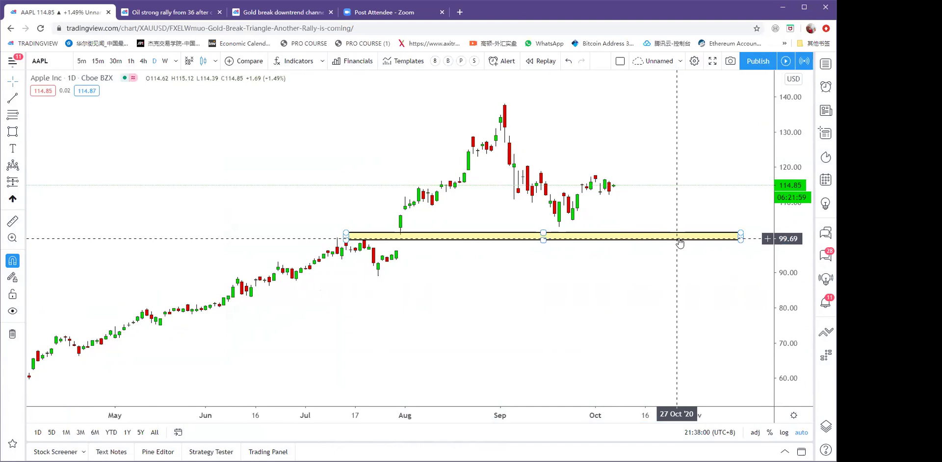
# Draw a line from 115.81 on 8 October down to 101.40 on 19 October, then an arrow up to about 129 on 10 November.
pyautogui.click(13, 98)
pyautogui.click(618, 182)
pyautogui.click(649, 230)
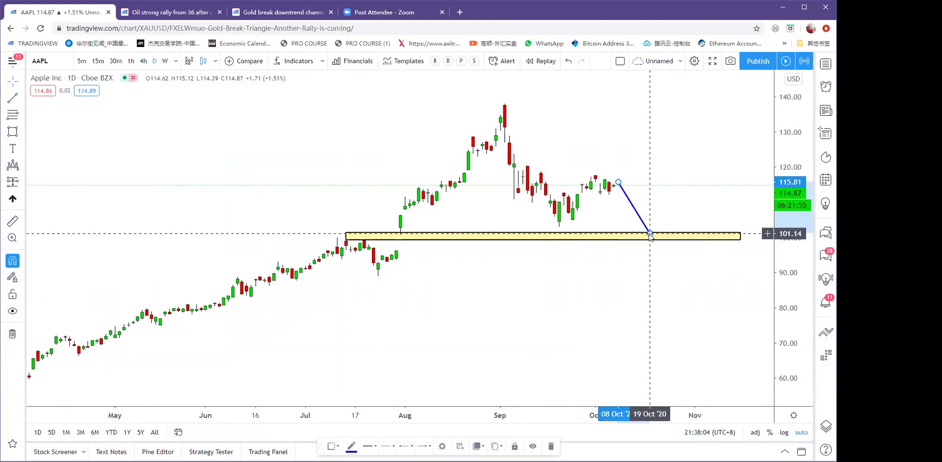
pyautogui.click(22, 98)
pyautogui.click(80, 248)
pyautogui.click(650, 230)
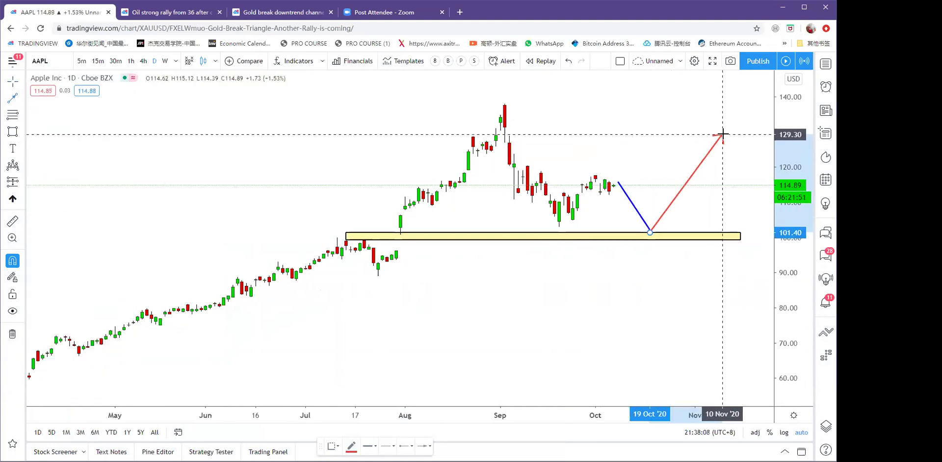
pyautogui.click(722, 137)
# Switch the chart to the XPEV stock.
pyautogui.write('xpev')
pyautogui.press('Return')
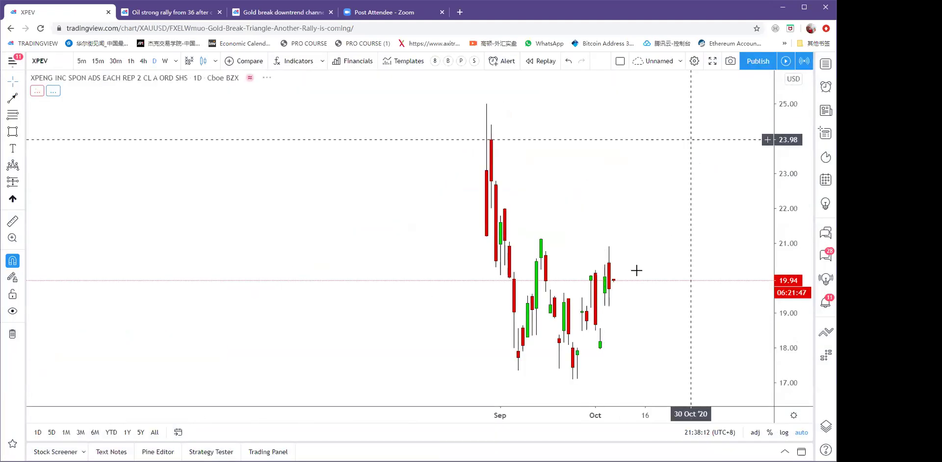
pyautogui.scroll(3, 524, 235)
pyautogui.scroll(2, 463, 221)
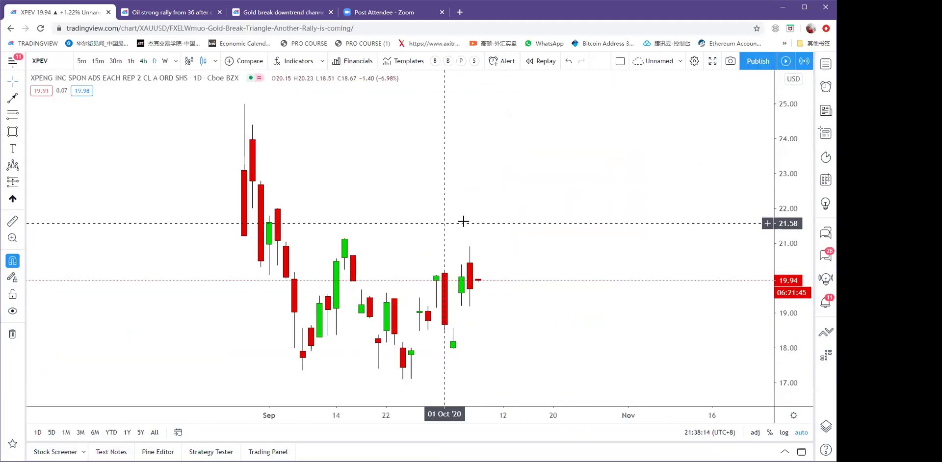
pyautogui.scroll(1, 463, 221)
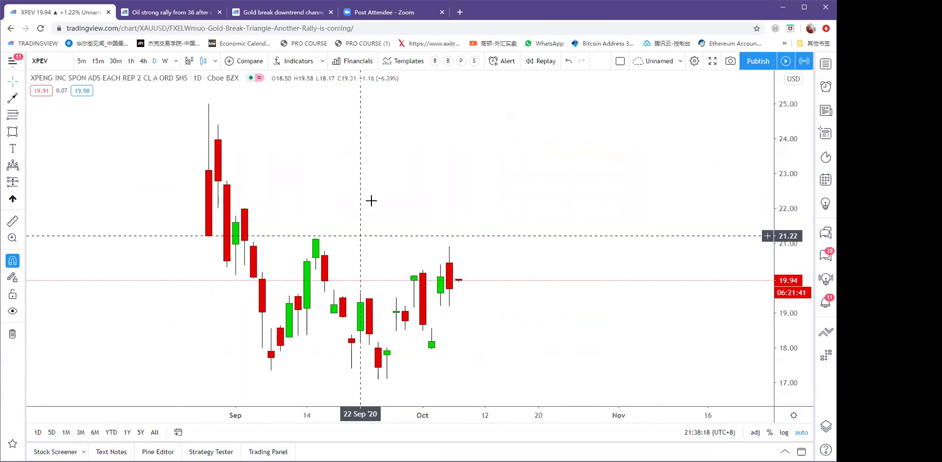
pyautogui.moveTo(387, 203); pyautogui.dragTo(529, 214)
pyautogui.scroll(1, 530, 214)
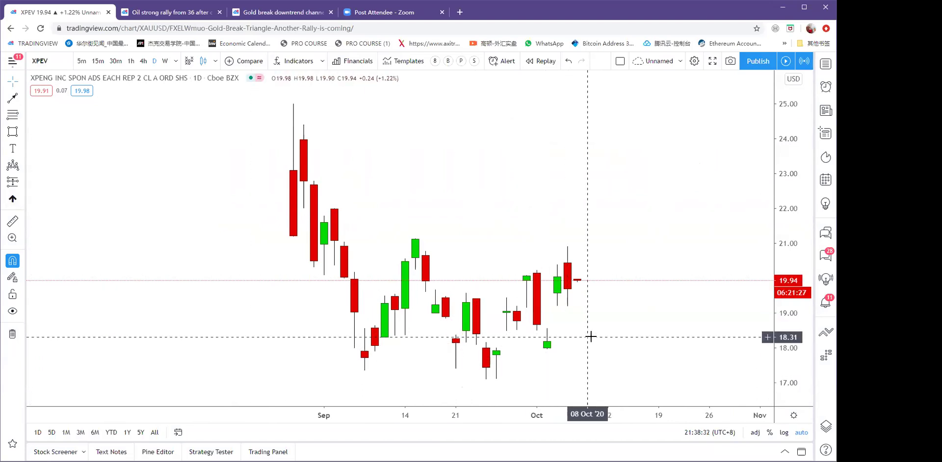
# Draw a rectangle zone between about 17.1 and 18.3, from the end of August to late November.
pyautogui.scroll(-6, 591, 337)
pyautogui.moveTo(658, 170); pyautogui.dragTo(534, 175)
pyautogui.scroll(3, 490, 178)
pyautogui.click(12, 132)
pyautogui.click(316, 337)
pyautogui.click(704, 381)
pyautogui.click(12, 98)
pyautogui.click(507, 340)
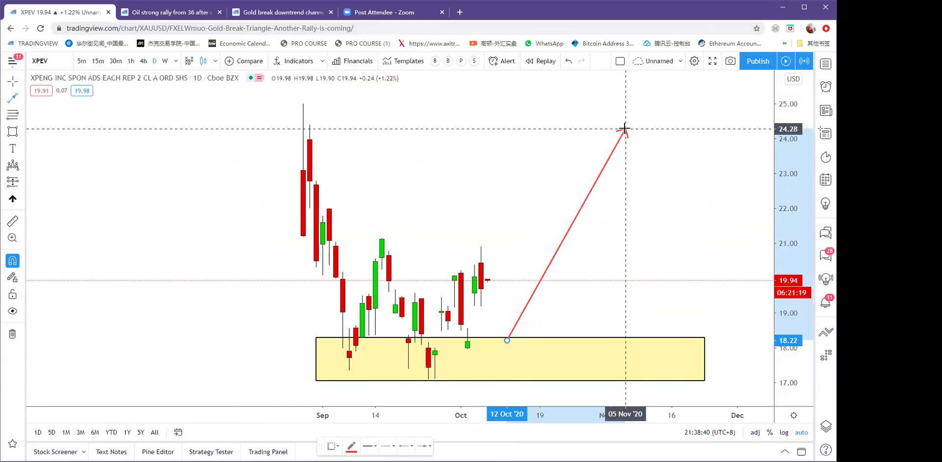
pyautogui.press('Escape')
pyautogui.scroll(-4, 383, 201)
pyautogui.scroll(2, 578, 187)
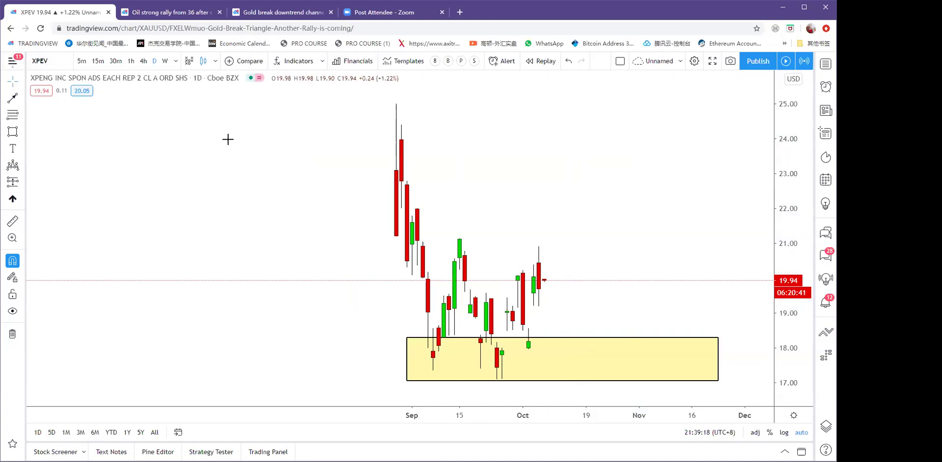
pyautogui.moveTo(441, 267); pyautogui.dragTo(391, 269)
pyautogui.rightClick(568, 200)
pyautogui.press('Escape')
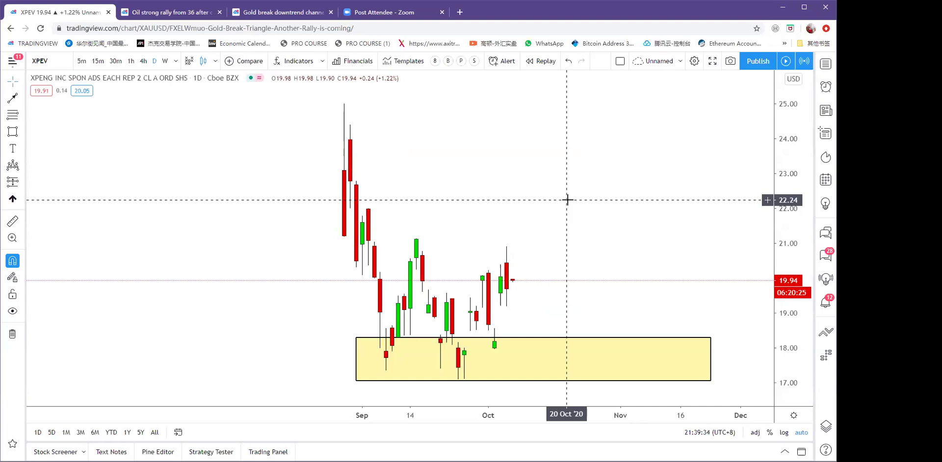
# Switch the chart to XAUUSD on the 4-hour timeframe and examine the existing support zone and recent candles.
pyautogui.write('XAUUSD')
pyautogui.press('Return')
pyautogui.click(144, 60)
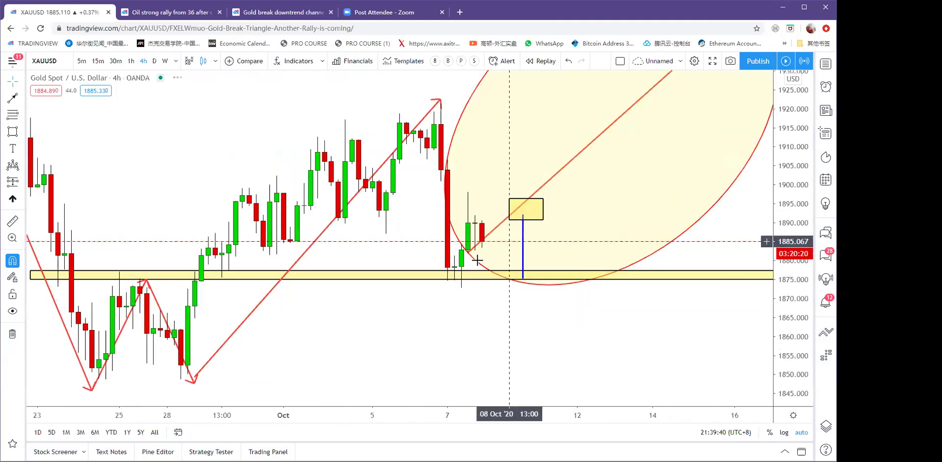
pyautogui.click(512, 275)
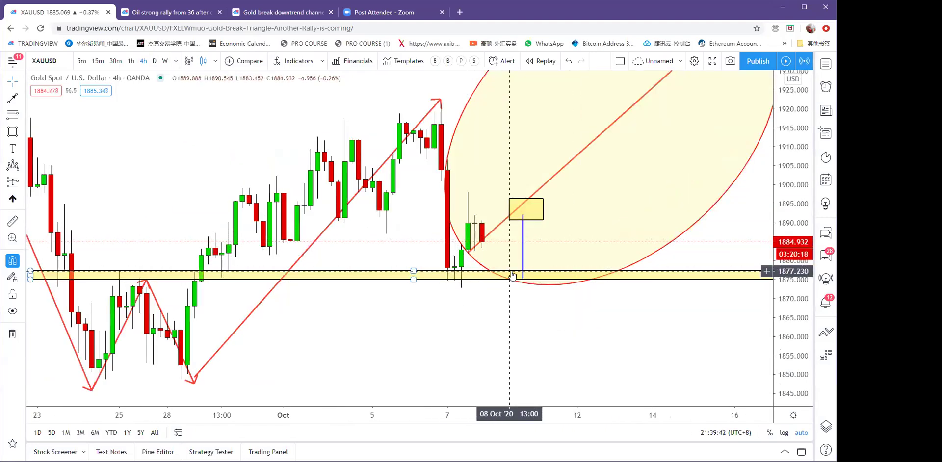
pyautogui.scroll(-2, 492, 307)
pyautogui.scroll(2, 568, 310)
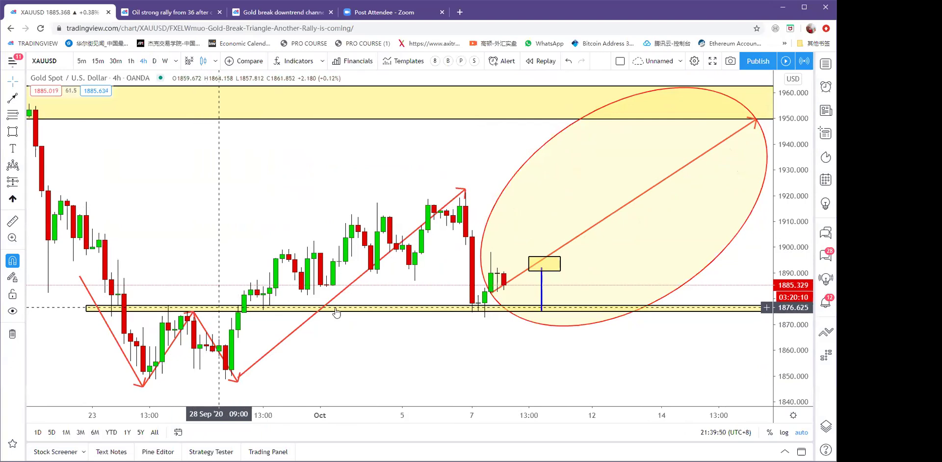
pyautogui.scroll(1, 496, 307)
pyautogui.moveTo(394, 281); pyautogui.dragTo(496, 240)
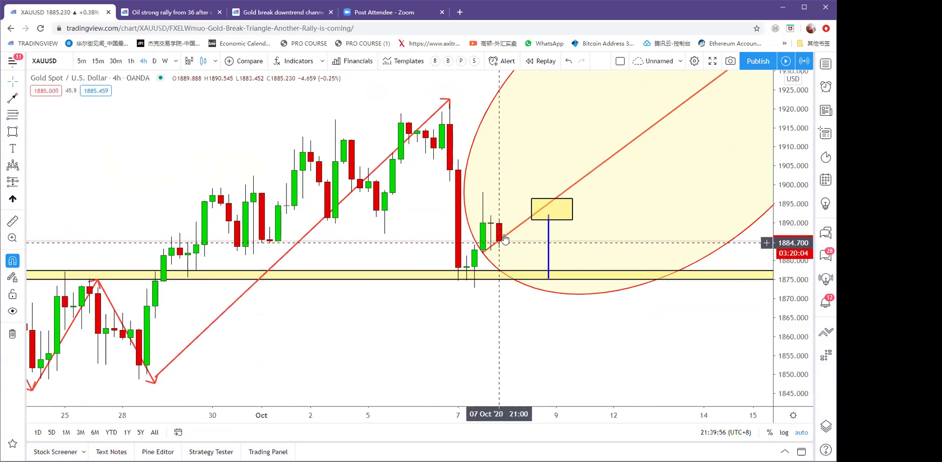
# Remove all drawings and draw a rectangle zone between 1873.189 and 1877.119, from 25 September to 15 October.
pyautogui.click(12, 335)
pyautogui.hotkey('alt', 't')
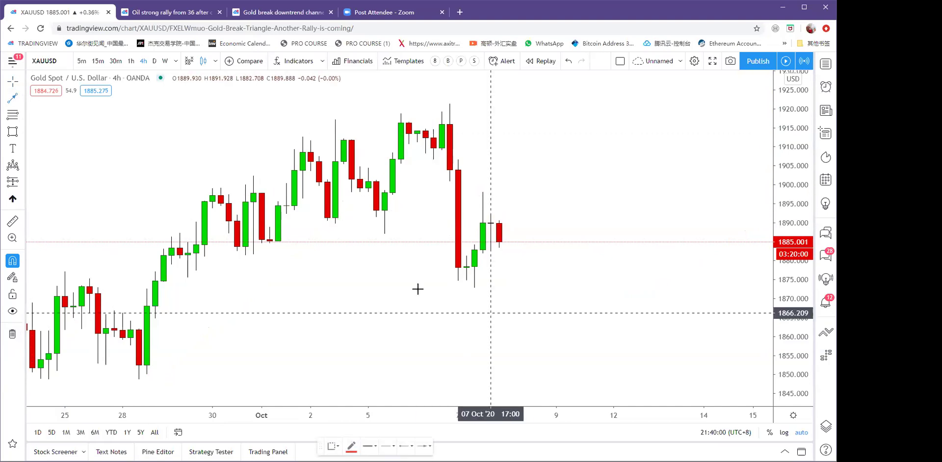
pyautogui.click(12, 131)
pyautogui.click(62, 271)
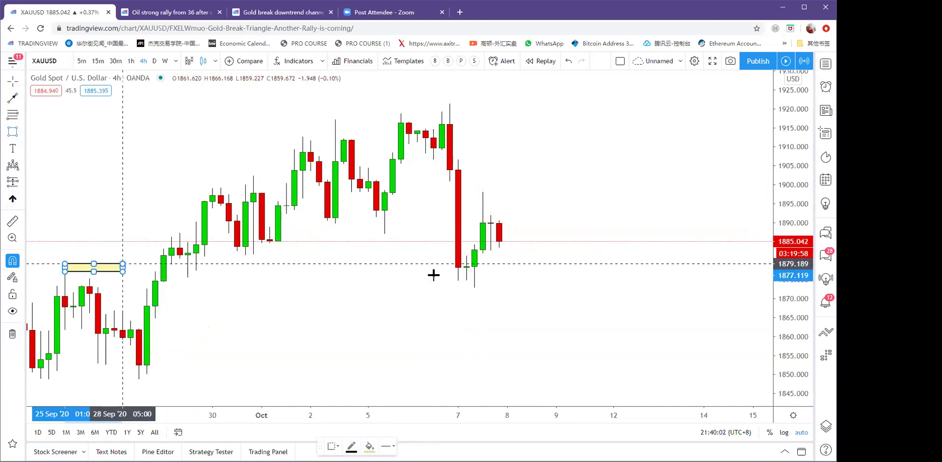
pyautogui.click(751, 286)
# Draw an arrow from the 7 October high at 1898.066 down to 1876.373 on 8 October, and another up to about 1918 on 12 October.
pyautogui.click(12, 98)
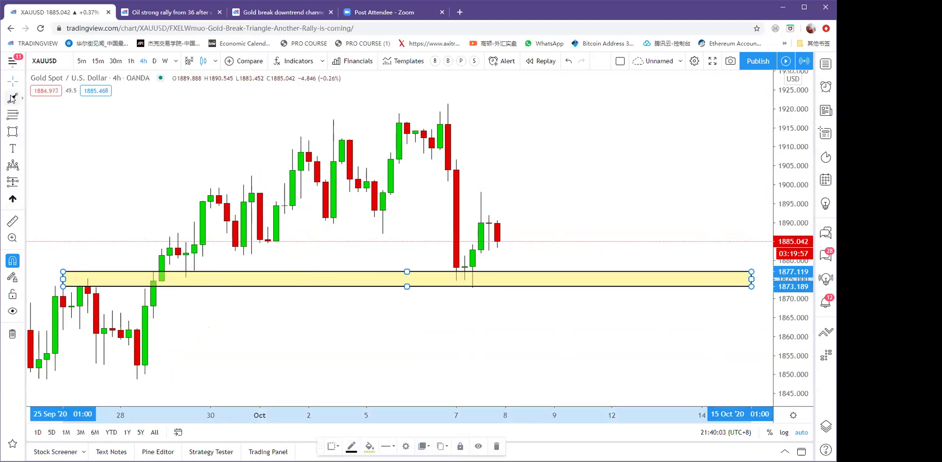
pyautogui.click(480, 193)
pyautogui.click(530, 272)
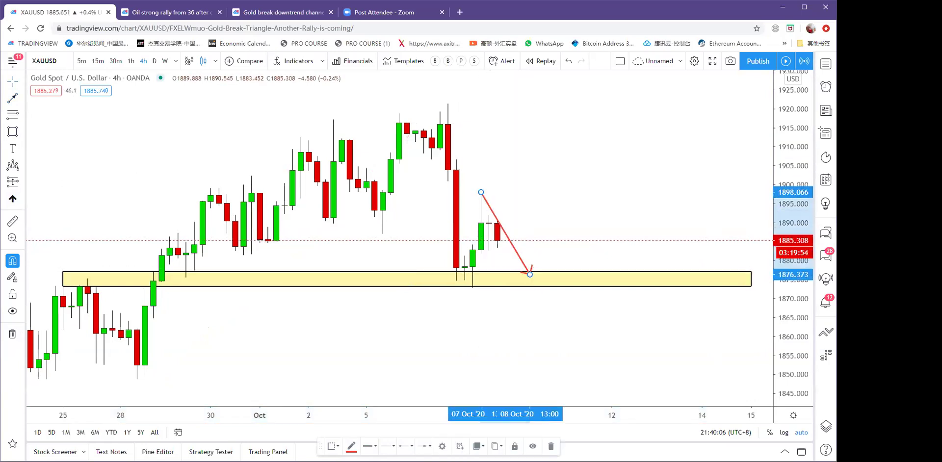
pyautogui.doubleClick(619, 116)
# Draw a rectangle zone between about 1949 and 1956 from 21 September to mid-October, and extend the rising arrow's tip to its lower edge.
pyautogui.scroll(-5, 544, 185)
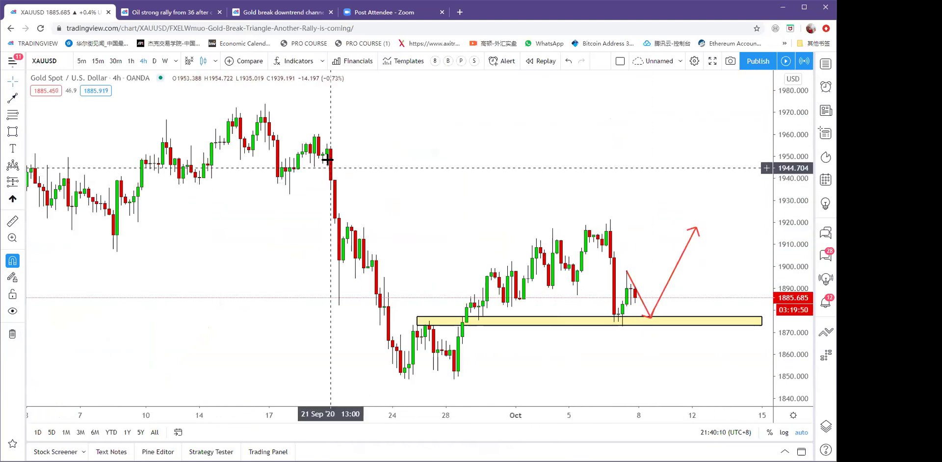
pyautogui.click(12, 132)
pyautogui.moveTo(319, 158)
pyautogui.mouseDown()
pyautogui.moveTo(766, 152)
pyautogui.moveTo(767, 143)
pyautogui.mouseUp()
pyautogui.moveTo(696, 228); pyautogui.dragTo(741, 156)
pyautogui.moveTo(732, 208); pyautogui.dragTo(736, 208)
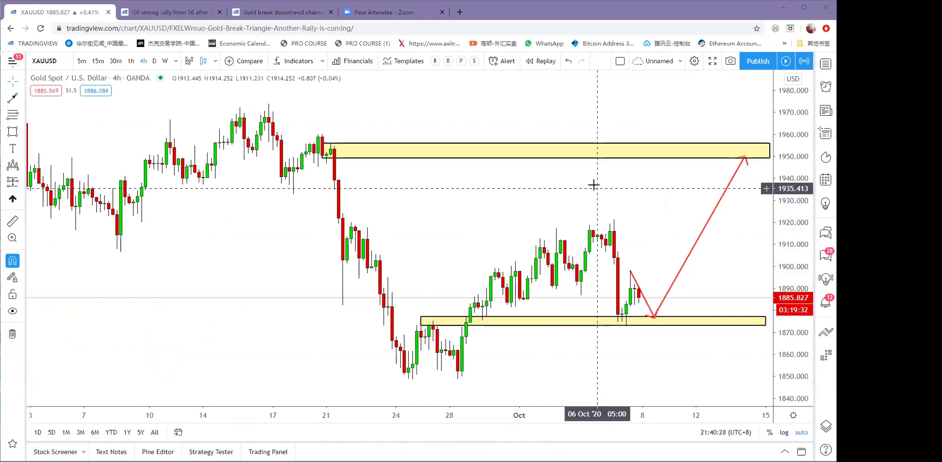
# Draw a Fibonacci retracement from the 24 September low at 1848.842 to the early-October high at 1921.277.
pyautogui.scroll(5, 580, 168)
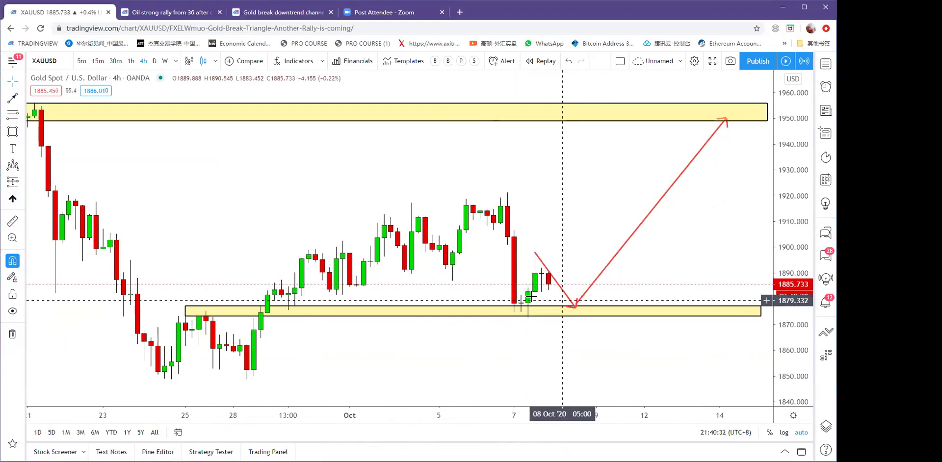
pyautogui.click(13, 114)
pyautogui.click(171, 381)
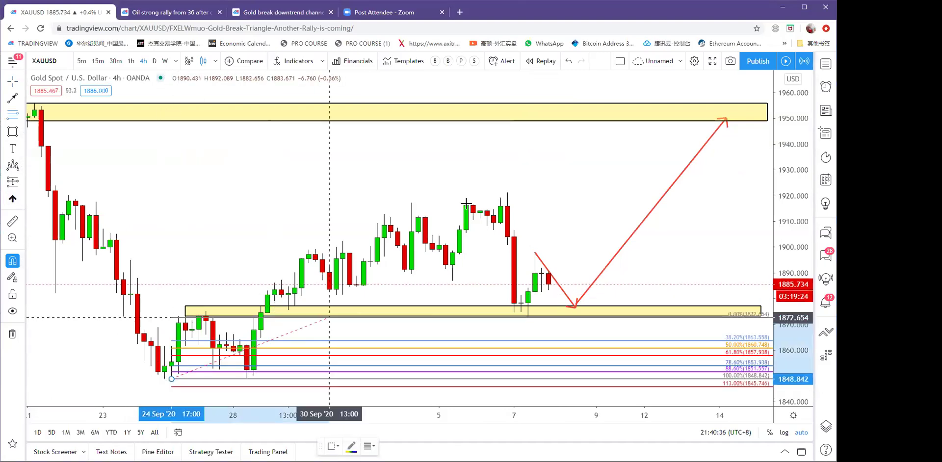
pyautogui.click(508, 189)
pyautogui.scroll(-1, 733, 290)
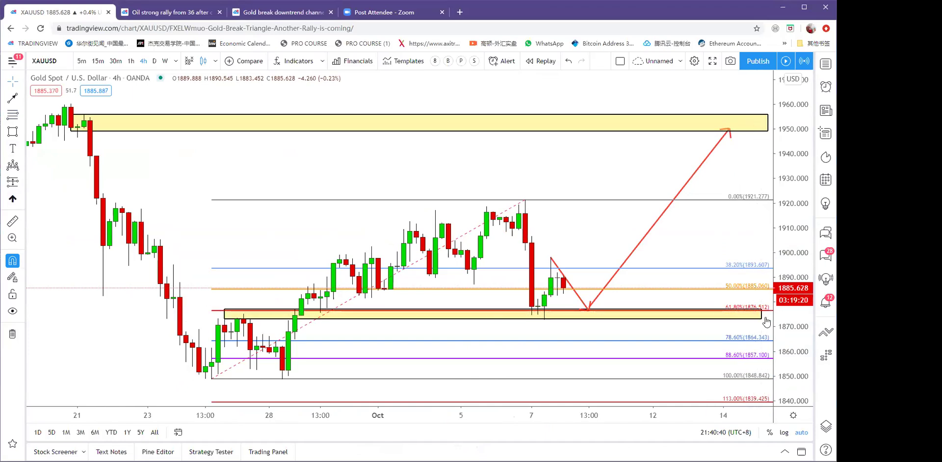
# Place an upward arrow icon in the lower zone where the projected path turns up, and adjust its position.
pyautogui.click(12, 200)
pyautogui.click(590, 312)
pyautogui.rightClick(590, 314)
pyautogui.click(589, 315)
pyautogui.moveTo(589, 314)
pyautogui.mouseDown()
pyautogui.moveTo(587, 333)
pyautogui.moveTo(588, 324)
pyautogui.mouseUp()
pyautogui.click(591, 203)
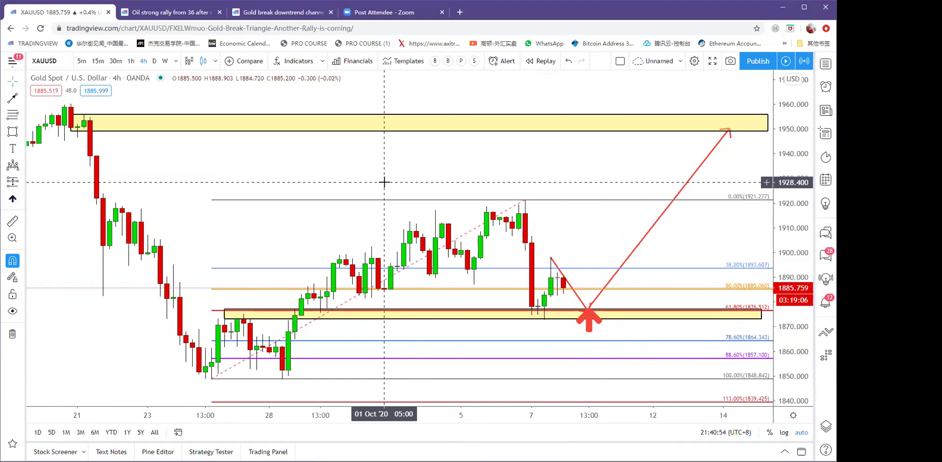
# Search for the China A50 symbol and load OANDA's CN50USD chart.
pyautogui.press(',')
pyautogui.click(70, 61)
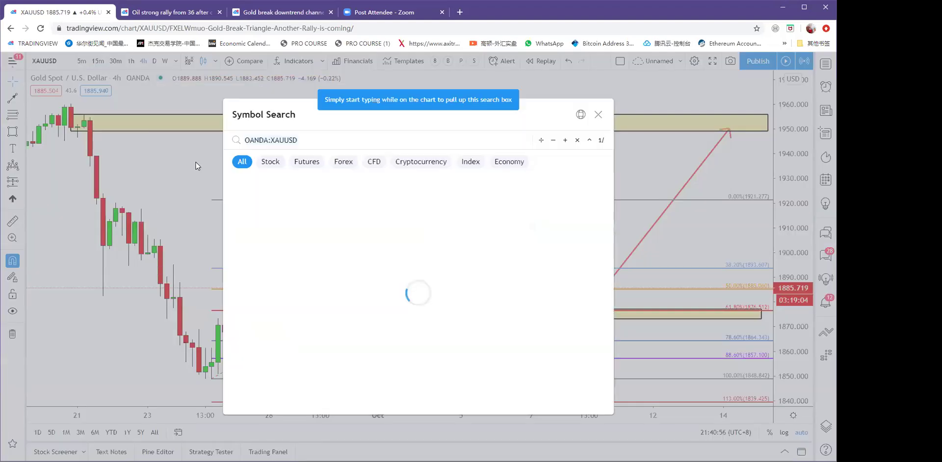
pyautogui.write('CHINA50')
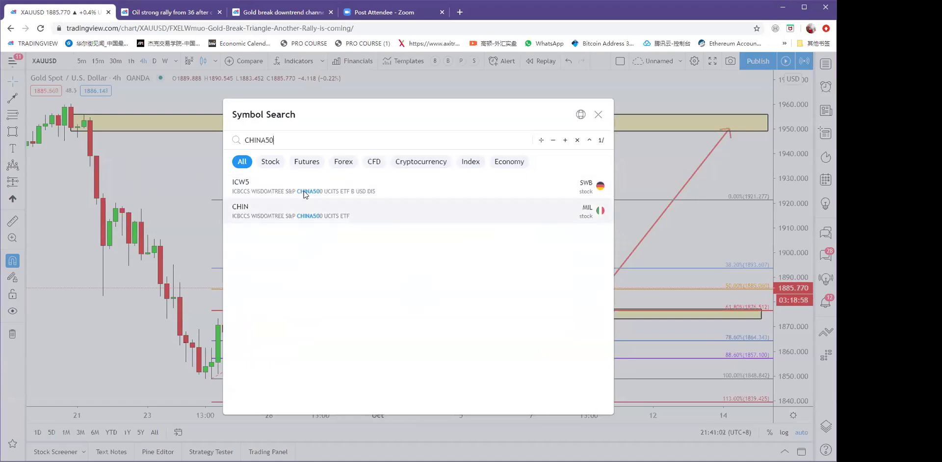
pyautogui.press('BackSpace')
pyautogui.press('BackSpace')
pyautogui.write('A50')
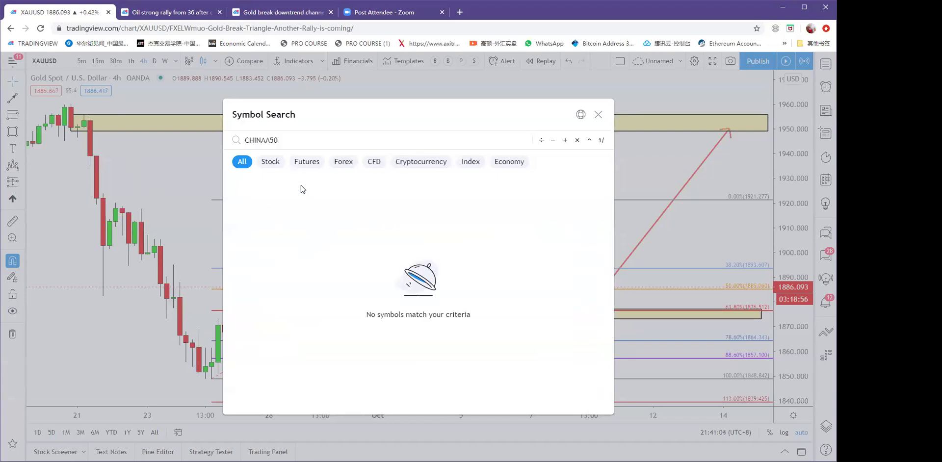
pyautogui.press('BackSpace')
pyautogui.press('BackSpace')
pyautogui.press('BackSpace')
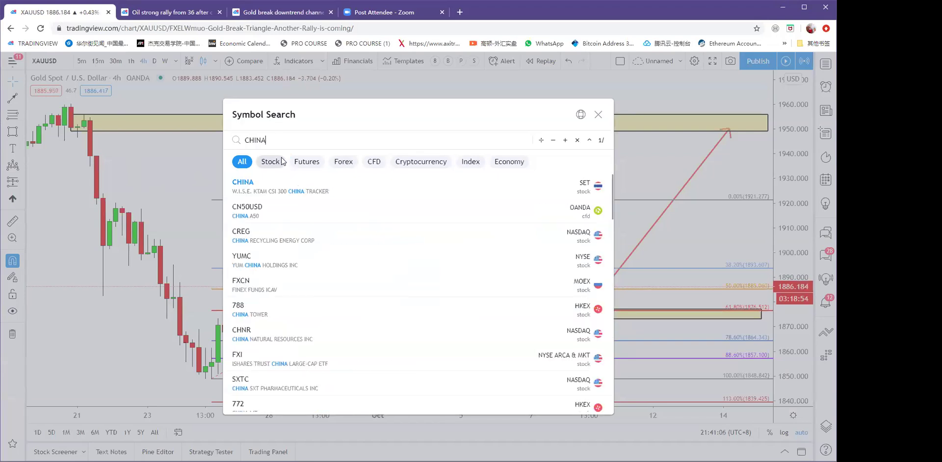
pyautogui.write('A50')
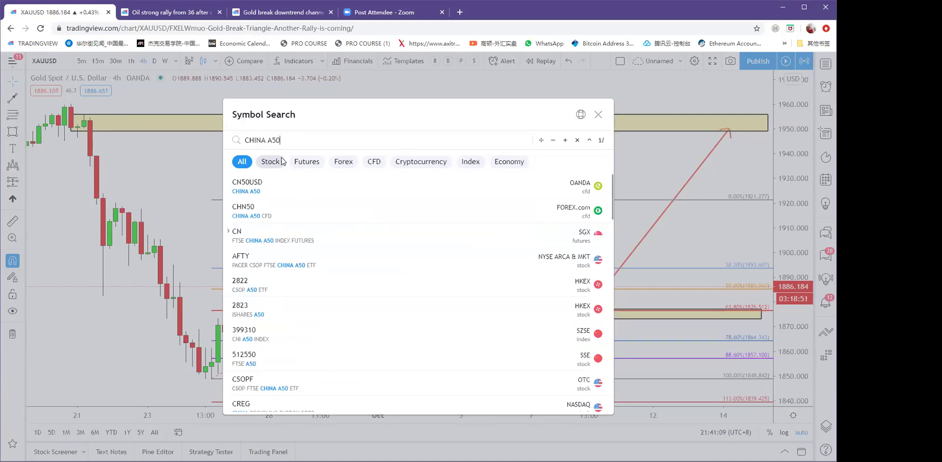
pyautogui.click(296, 191)
# Switch the China A50 chart to the daily timeframe and bring the price action since May 2020 into view.
pyautogui.scroll(-10, 616, 290)
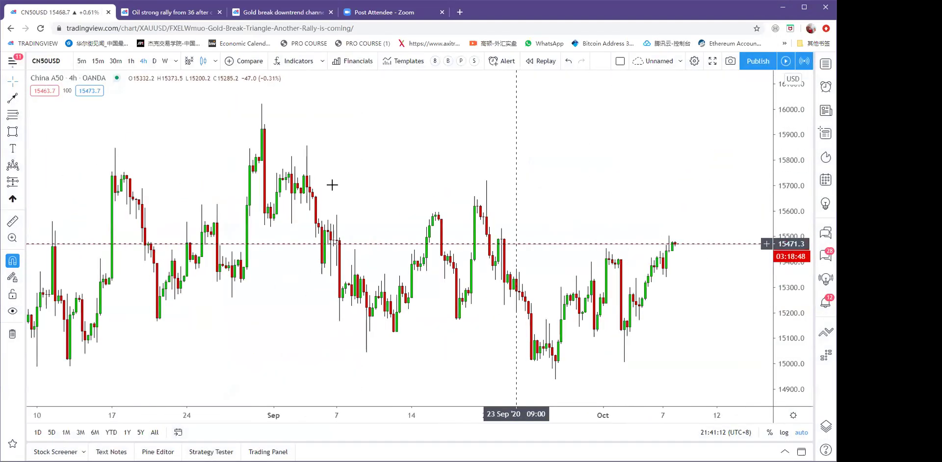
pyautogui.click(154, 61)
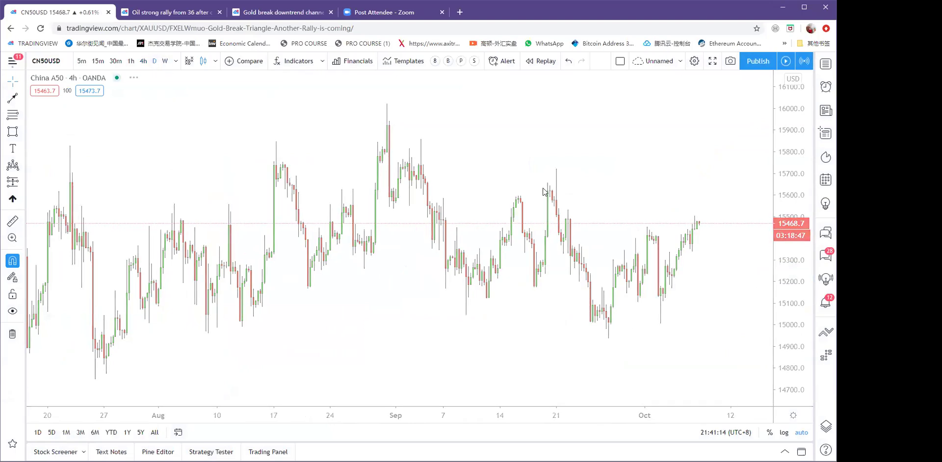
pyautogui.scroll(5, 441, 204)
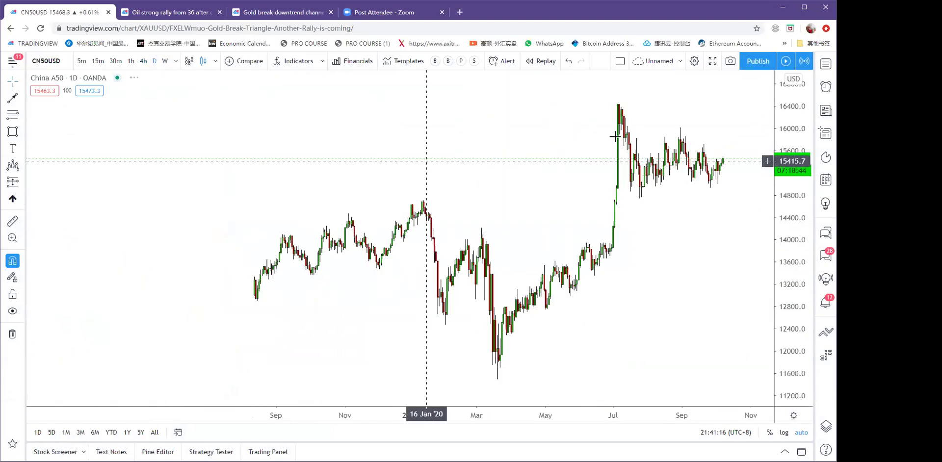
pyautogui.moveTo(401, 272); pyautogui.dragTo(384, 263)
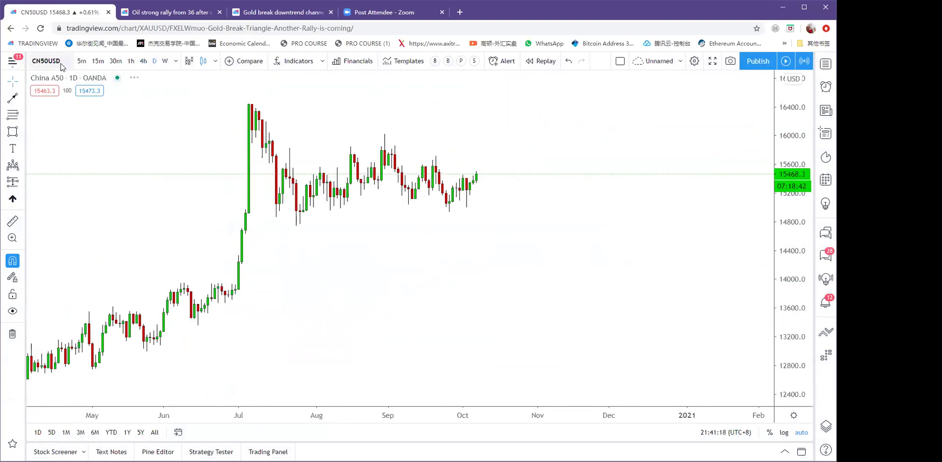
# Draw a rectangle support zone on China A50 between about 14,775 and 15,050 from 16 July 2020 to mid-January 2021.
pyautogui.click(13, 131)
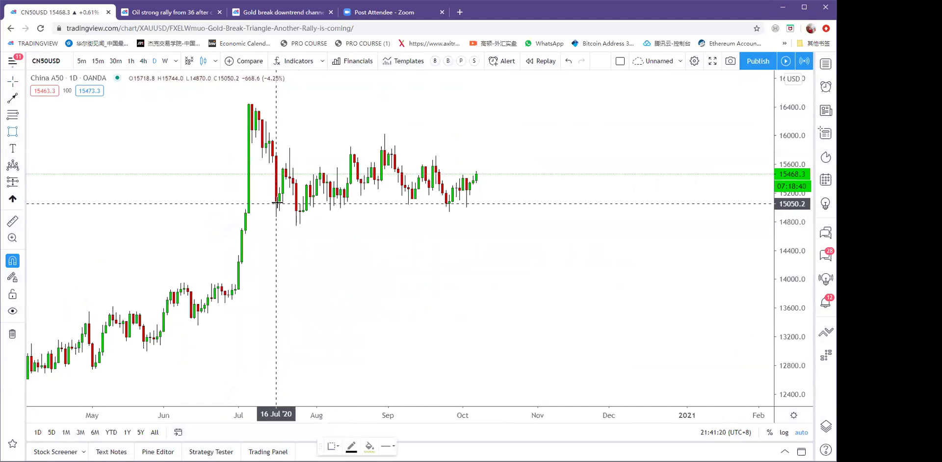
pyautogui.click(718, 224)
pyautogui.rightClick(543, 237)
pyautogui.click(436, 243)
# Draw a descending trend line from the early-July high at about 16,440 to about 15,200 in December 2020.
pyautogui.click(14, 97)
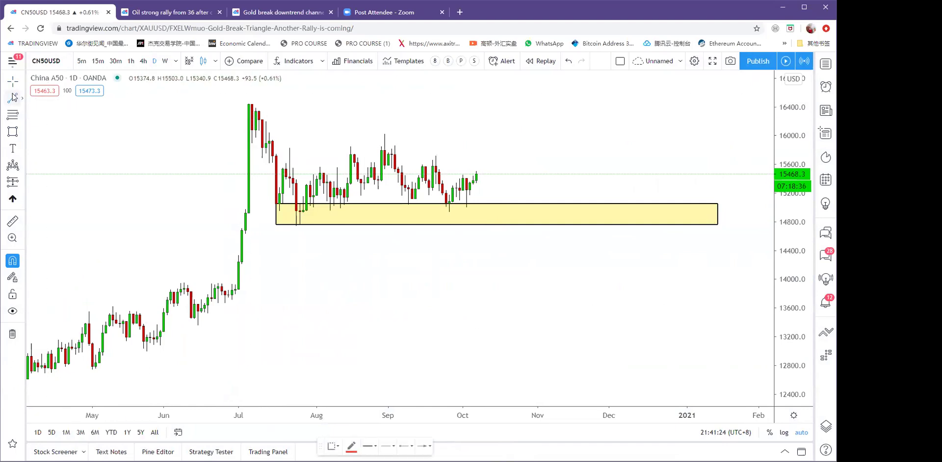
pyautogui.click(249, 104)
pyautogui.click(650, 193)
pyautogui.scroll(-5, 614, 173)
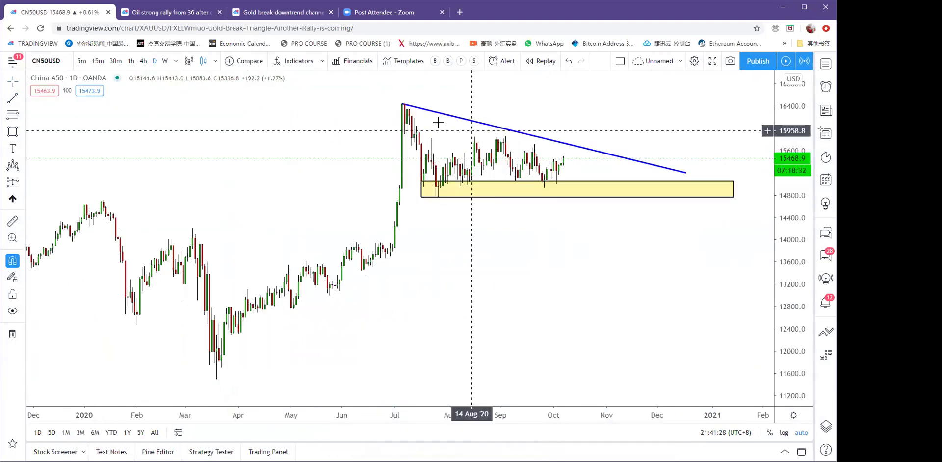
# Draw swing arrows from late May up to the July high, down to 14953.0 on 29 July, up to 16059.1 on 31 August, and down to the 25 September low.
pyautogui.click(22, 98)
pyautogui.click(53, 248)
pyautogui.click(326, 312)
pyautogui.click(404, 106)
pyautogui.click(404, 105)
pyautogui.click(442, 186)
pyautogui.click(443, 187)
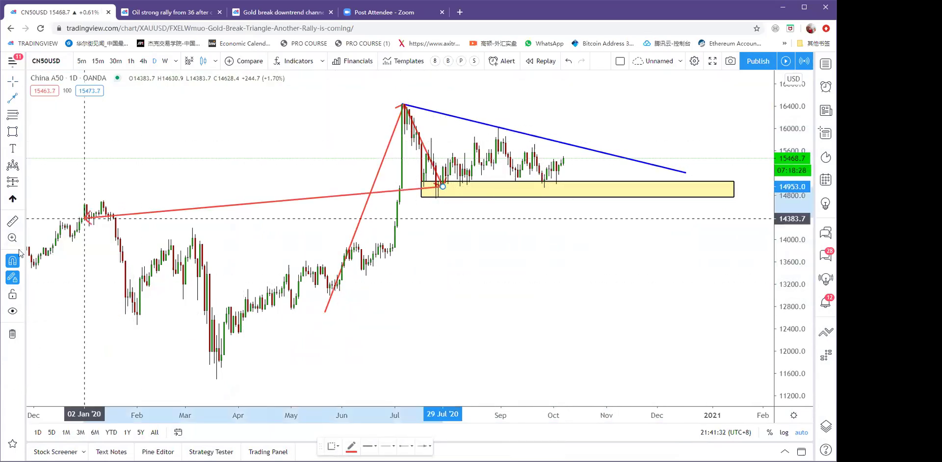
pyautogui.click(499, 125)
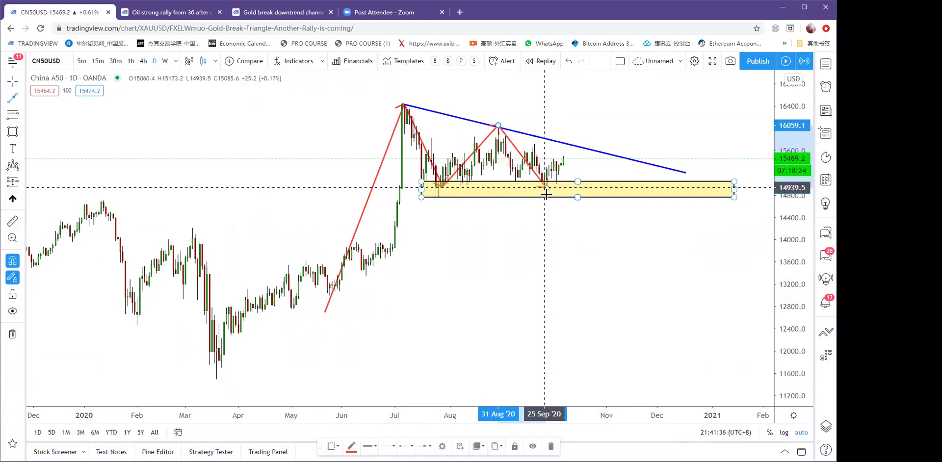
pyautogui.click(545, 187)
# Draw projected arrows up to 15666.4 on 19 October, down to 14989.6 on 4 November, and up to about 16,800 on 9 December.
pyautogui.doubleClick(582, 148)
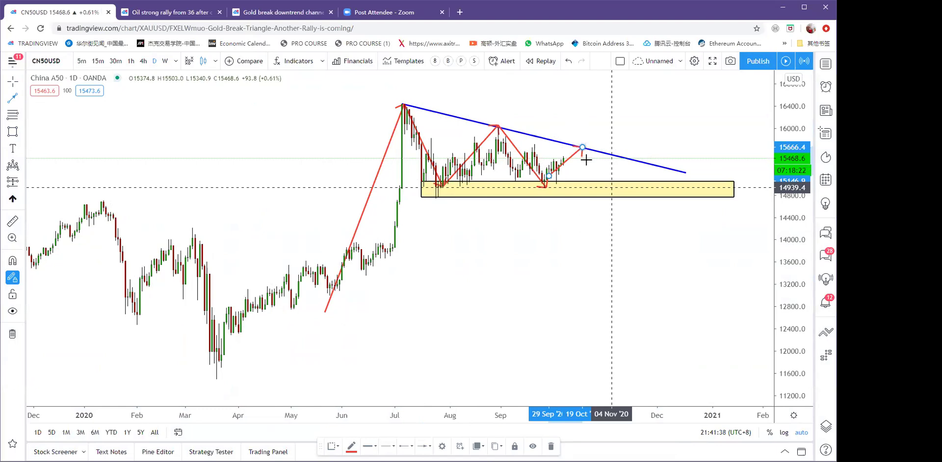
pyautogui.click(611, 185)
pyautogui.click(672, 84)
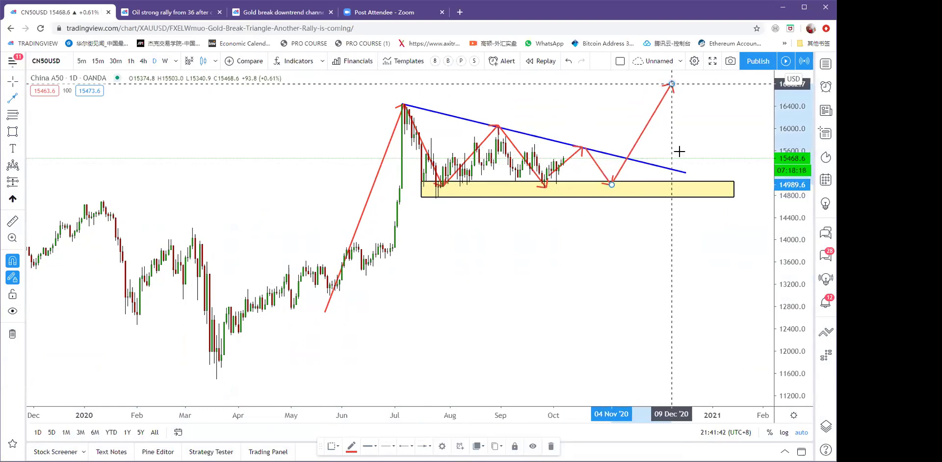
pyautogui.press('Escape')
# Examine the descending triangle and the projected path on the China A50 daily chart.
pyautogui.moveTo(669, 237); pyautogui.dragTo(628, 206)
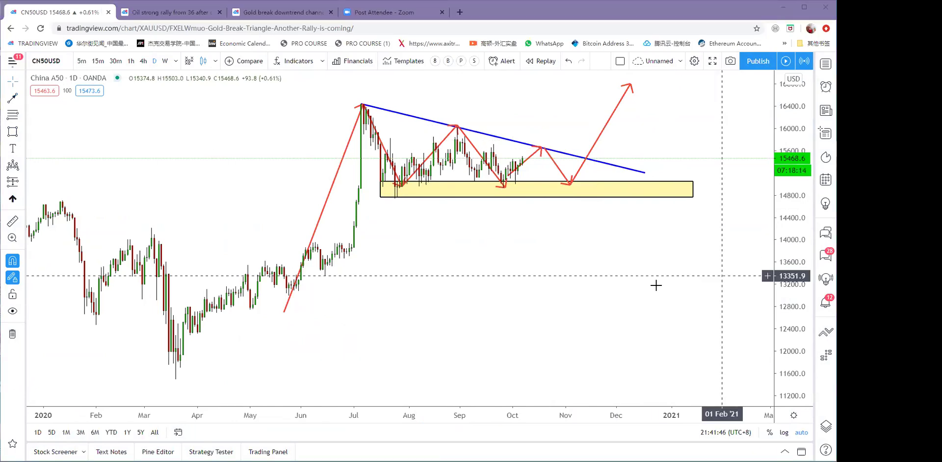
pyautogui.rightClick(600, 285)
pyautogui.moveTo(419, 303); pyautogui.dragTo(494, 299)
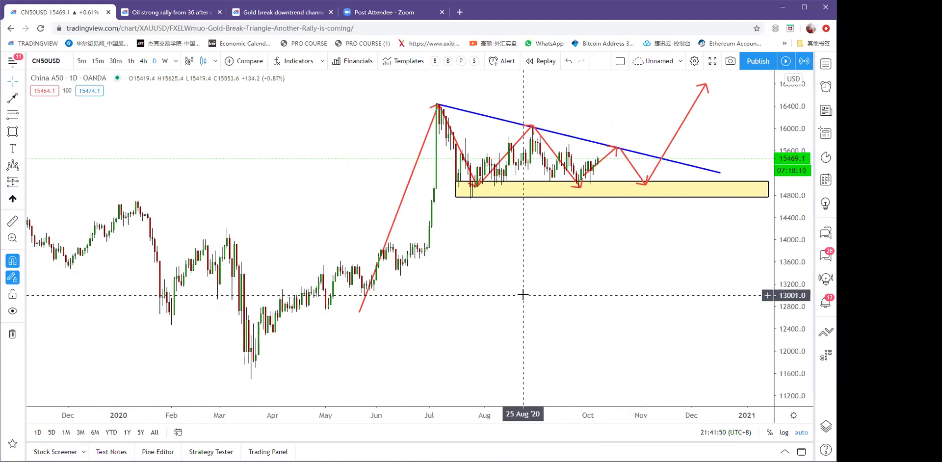
pyautogui.scroll(5, 523, 295)
pyautogui.moveTo(526, 288); pyautogui.dragTo(503, 280)
pyautogui.scroll(-1, 592, 293)
pyautogui.scroll(2, 594, 284)
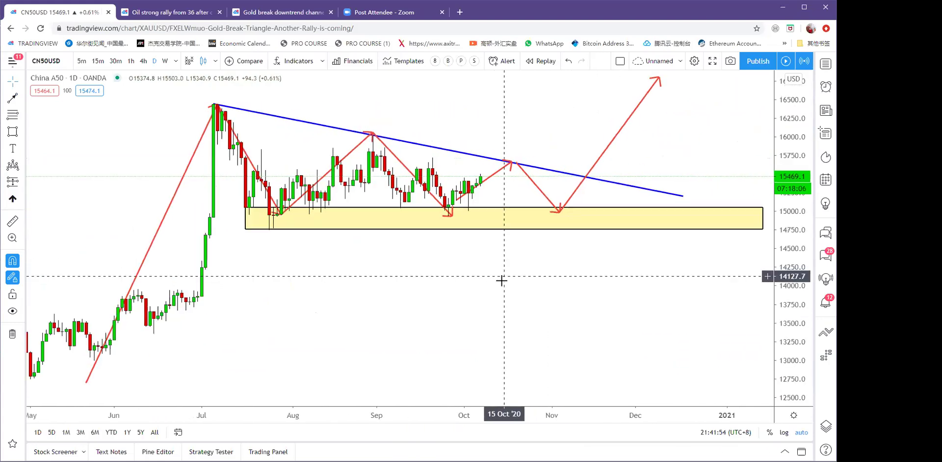
pyautogui.scroll(2, 503, 279)
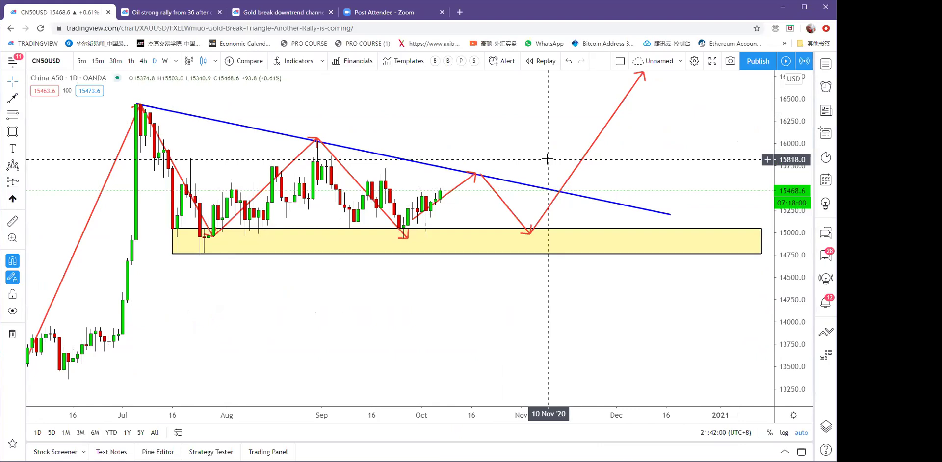
# Load the Shanghai Composite Index chart with the symbol SHCOMP.
pyautogui.click(46, 60)
pyautogui.write('SHCOMP')
pyautogui.press('Return')
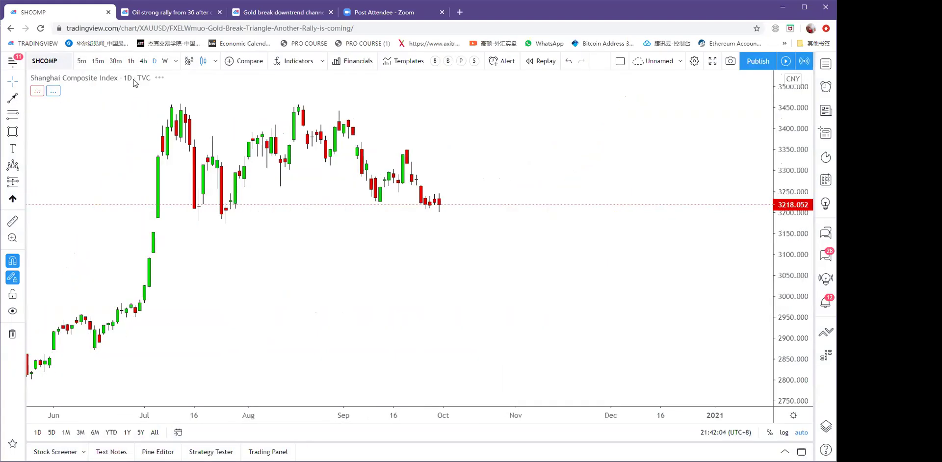
# Draw a rectangle support zone on the Shanghai Composite between about 3,172 and 3,218, from mid-July to late November 2020.
pyautogui.click(12, 131)
pyautogui.scroll(1, 438, 177)
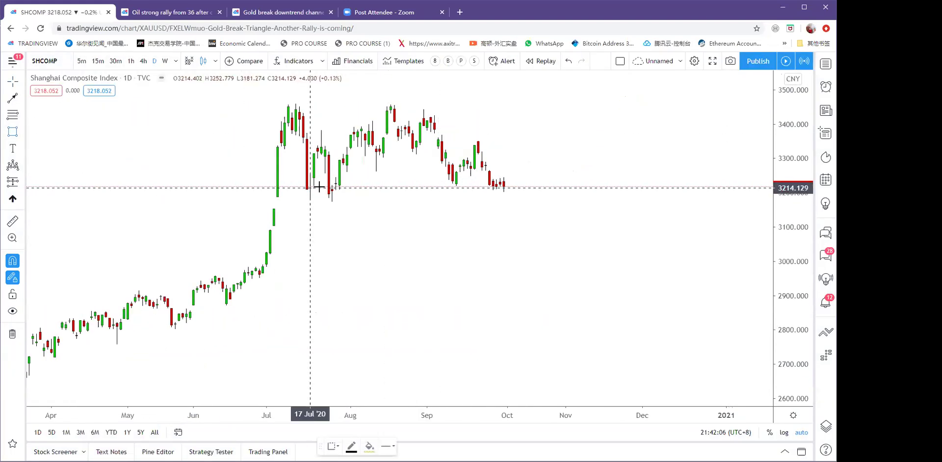
pyautogui.hotkey('alt', 'shift', 'r')
pyautogui.moveTo(306, 186); pyautogui.dragTo(610, 202)
pyautogui.moveTo(610, 274); pyautogui.dragTo(630, 270)
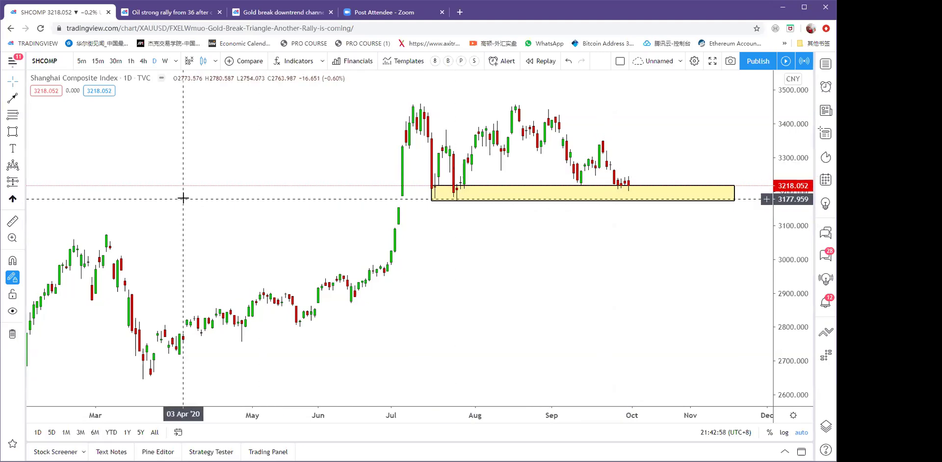
# Load the Natural Gas chart with the symbol NGAS and review its daily price history.
pyautogui.write('NGAS')
pyautogui.press('Return')
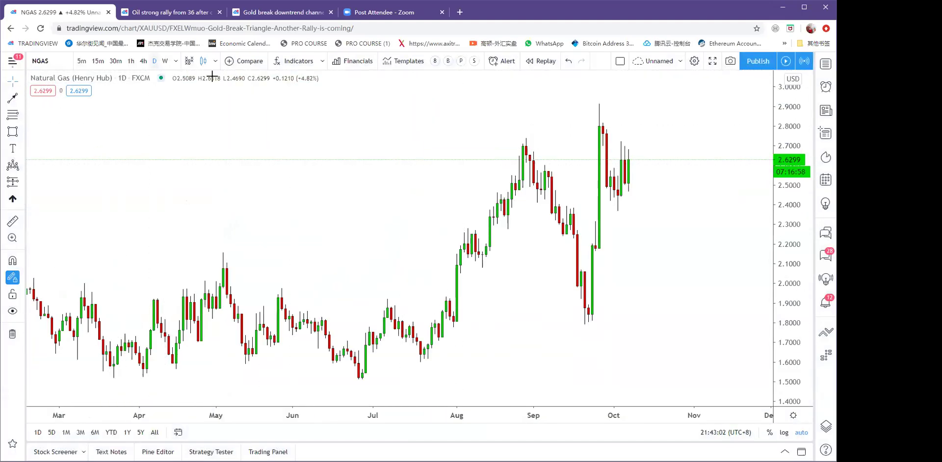
pyautogui.scroll(2, 656, 220)
pyautogui.scroll(-6, 656, 220)
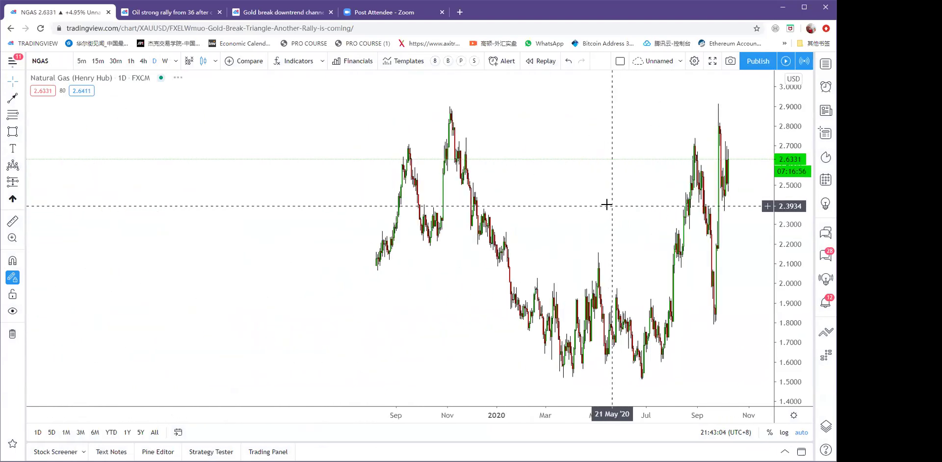
pyautogui.scroll(5, 529, 203)
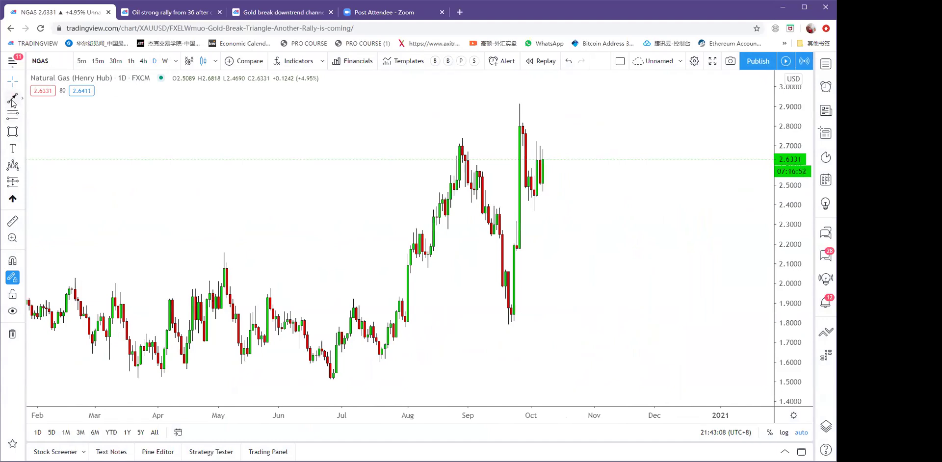
# Draw swing arrows from the November 2019 high through the March low, May high and late-June low up to the late-August 2020 high.
pyautogui.scroll(-4, 336, 325)
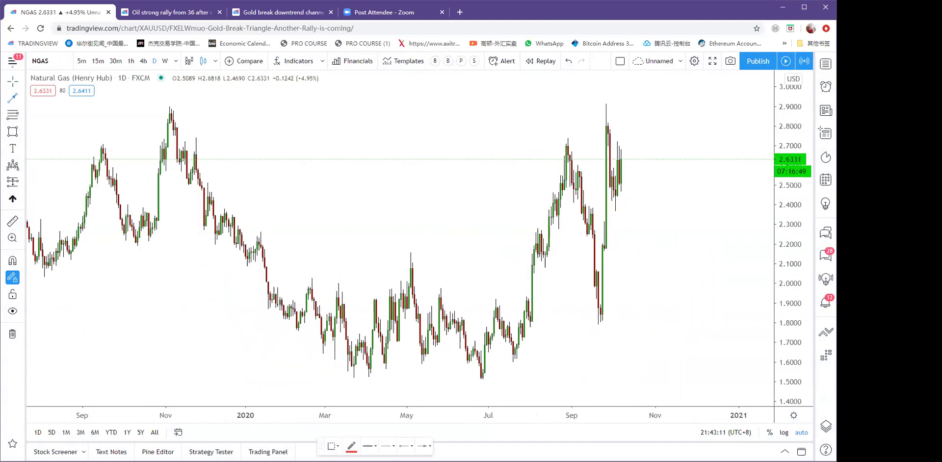
pyautogui.click(171, 105)
pyautogui.click(353, 379)
pyautogui.click(411, 254)
pyautogui.click(482, 378)
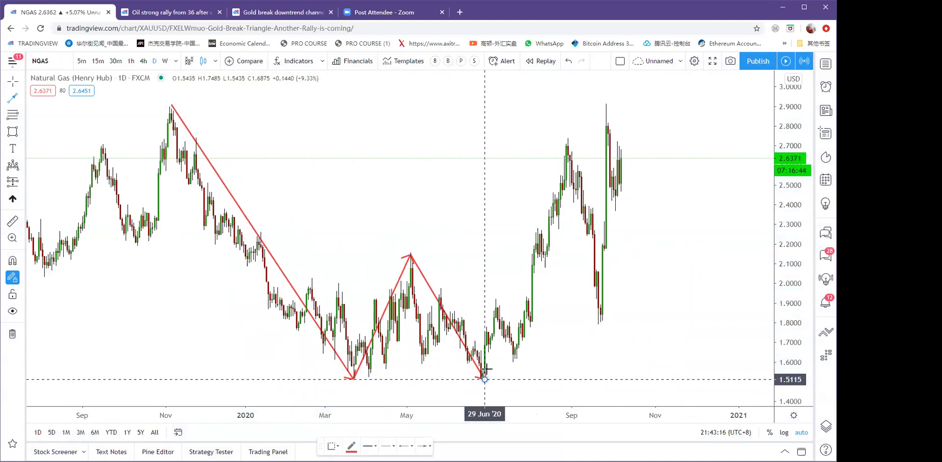
pyautogui.click(568, 139)
pyautogui.moveTo(502, 150); pyautogui.dragTo(498, 153)
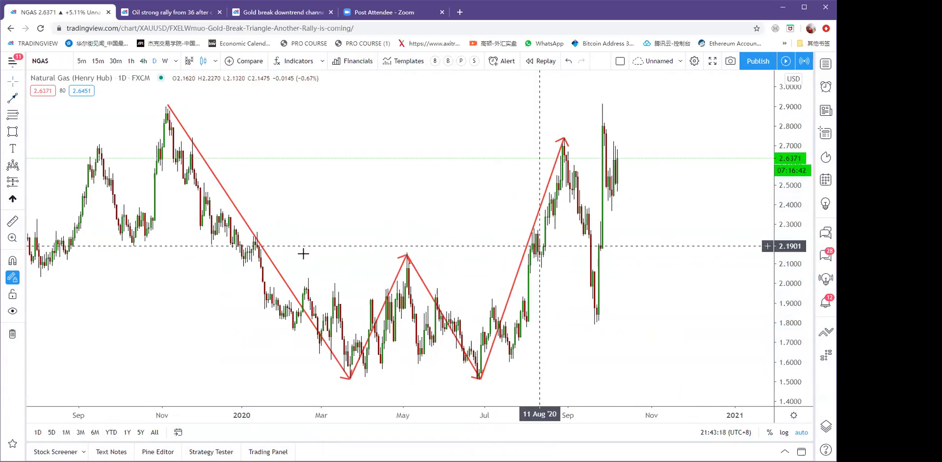
# Draw a Fibonacci retracement from the 23 March 2020 low at 1.5139 to the late-August high at 2.7409.
pyautogui.click(12, 115)
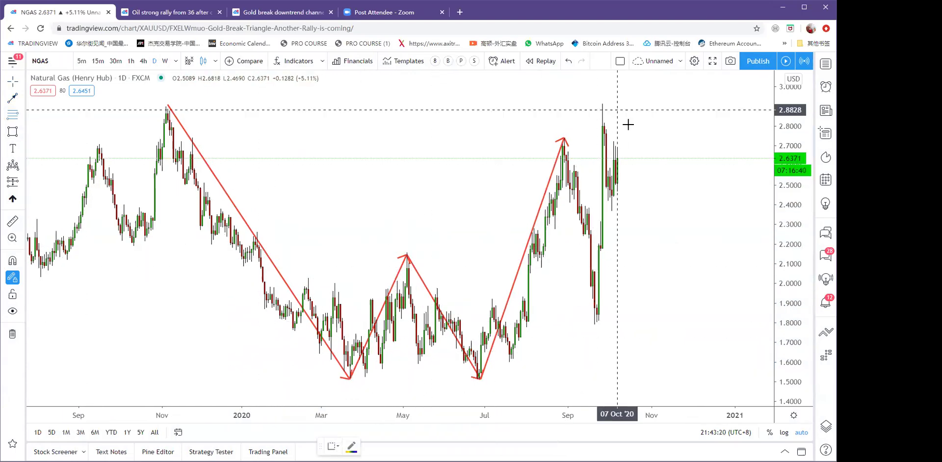
pyautogui.click(351, 378)
pyautogui.click(564, 139)
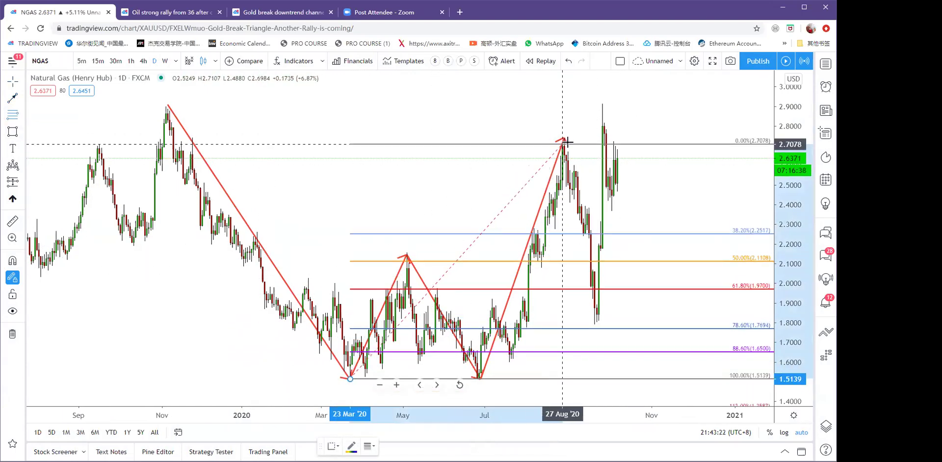
pyautogui.hscroll(2, 378, 178)
# Draw a rectangle zone between about 1.82 and 1.99 around the September low, from mid-August to late November 2020.
pyautogui.click(12, 132)
pyautogui.hotkey('alt', 'shift', 'r')
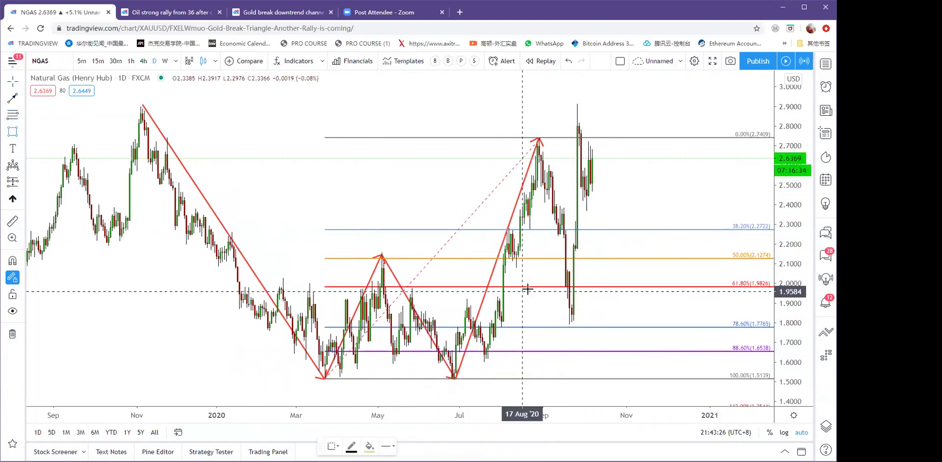
pyautogui.click(528, 285)
pyautogui.click(662, 319)
pyautogui.click(628, 212)
pyautogui.moveTo(569, 295); pyautogui.dragTo(559, 293)
pyautogui.scroll(-2, 564, 293)
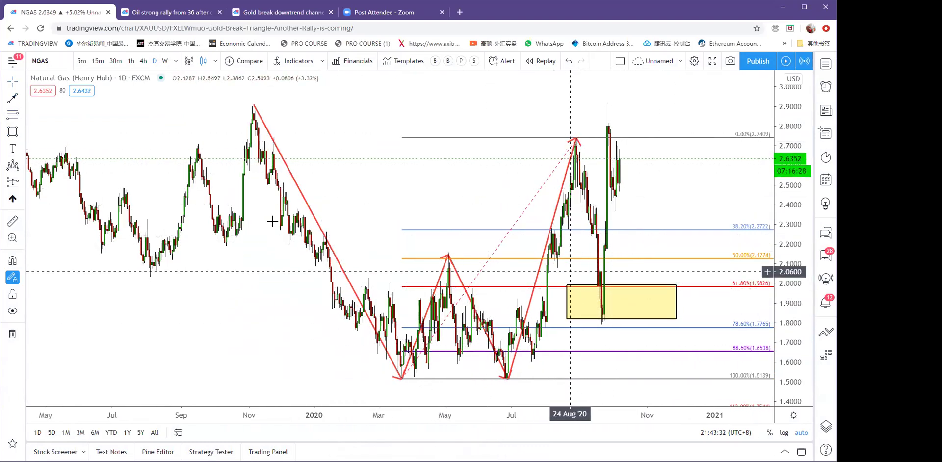
# Draw a rising arrow from 1.9702 on 28 September at the zone's upper edge to 2.9868 in early January 2021.
pyautogui.click(22, 81)
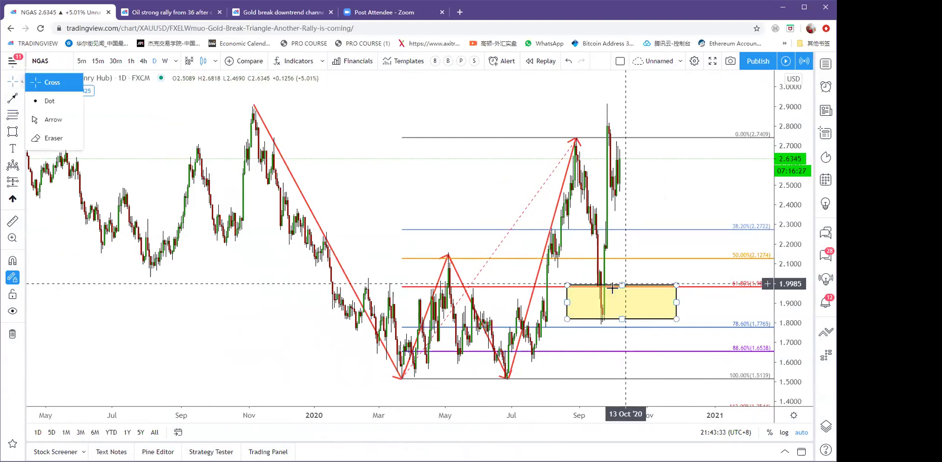
pyautogui.click(13, 98)
pyautogui.click(609, 289)
pyautogui.click(715, 92)
pyautogui.scroll(-5, 708, 166)
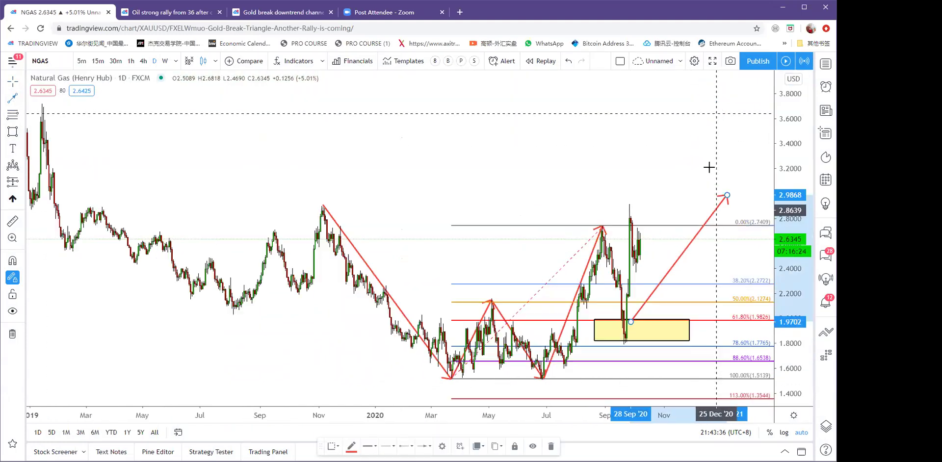
# Draw a rectangle zone between about 3.86 and 4.12 from mid-November 2018 into 2021, and extend the rising arrow to its lower edge in March 2021.
pyautogui.moveTo(657, 261); pyautogui.dragTo(709, 174)
pyautogui.click(603, 178)
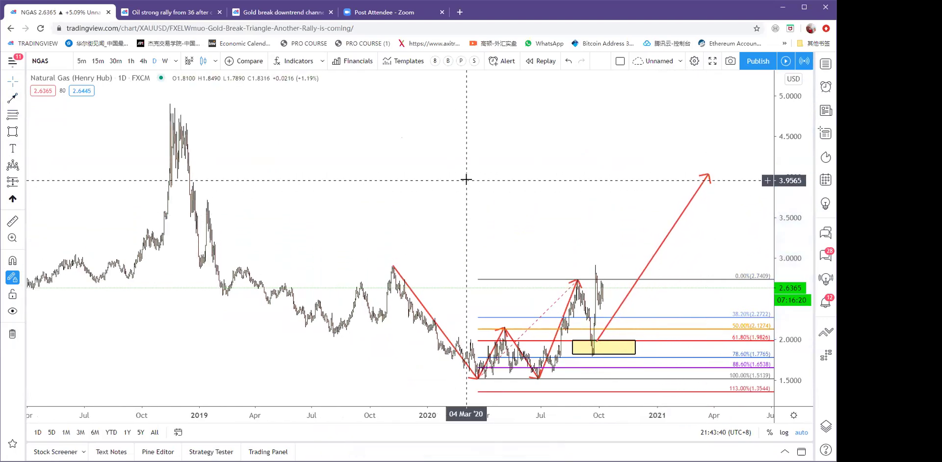
pyautogui.click(12, 132)
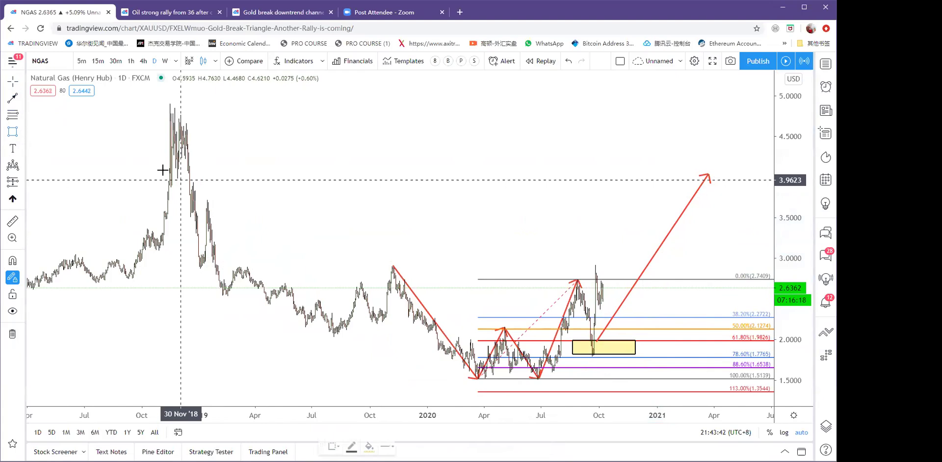
pyautogui.moveTo(169, 168); pyautogui.dragTo(765, 188)
pyautogui.moveTo(573, 156); pyautogui.dragTo(607, 168)
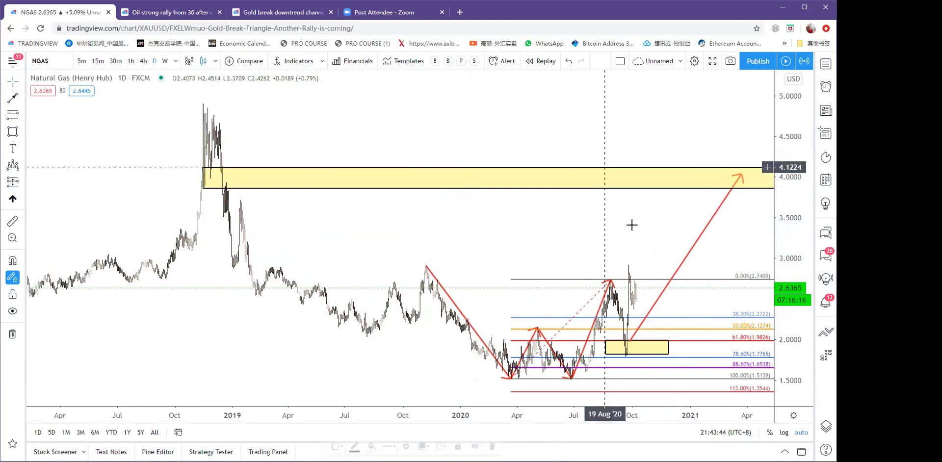
pyautogui.moveTo(741, 175); pyautogui.dragTo(741, 186)
pyautogui.click(663, 216)
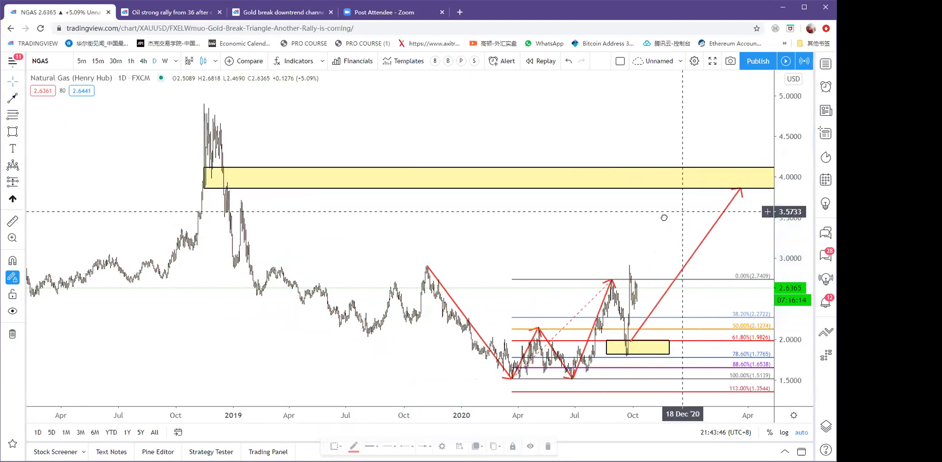
# Switch the chart to the Hang Seng Index (HSI).
pyautogui.scroll(4, 712, 226)
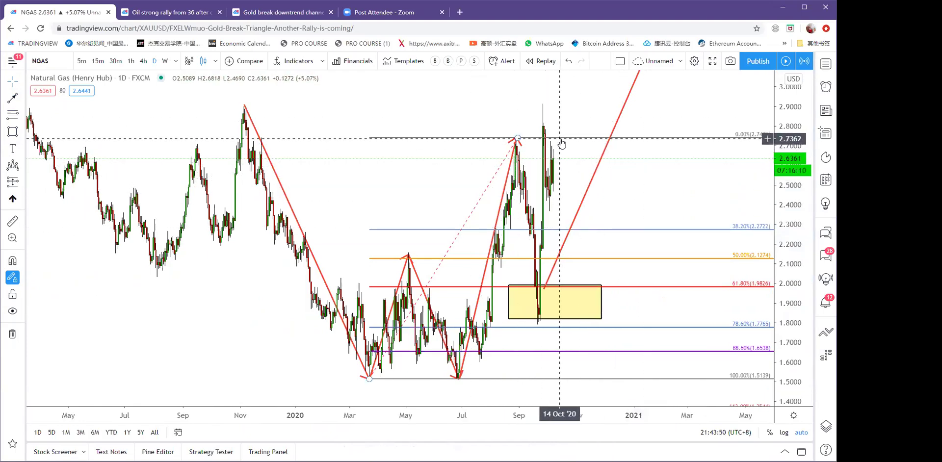
pyautogui.scroll(-3, 562, 143)
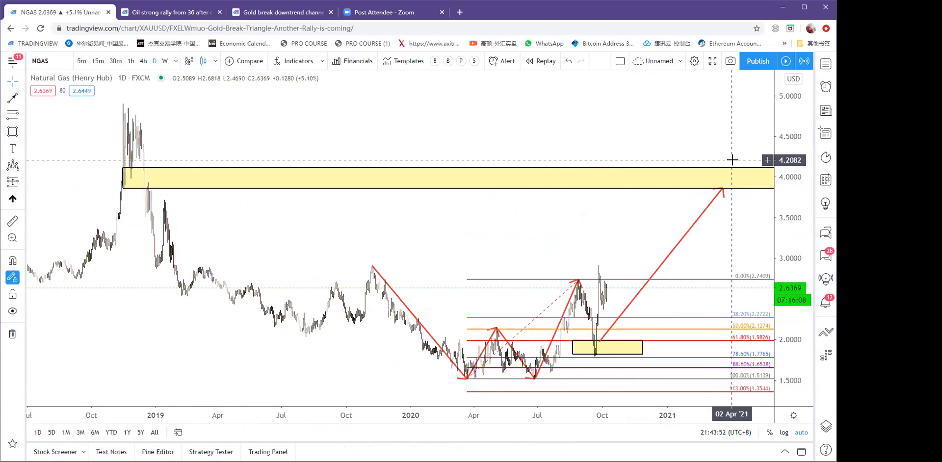
pyautogui.scroll(4, 642, 211)
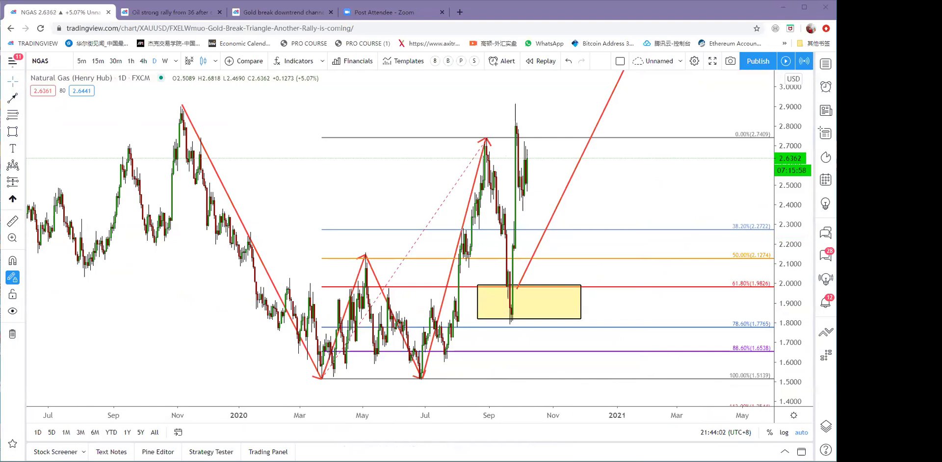
pyautogui.click(652, 171)
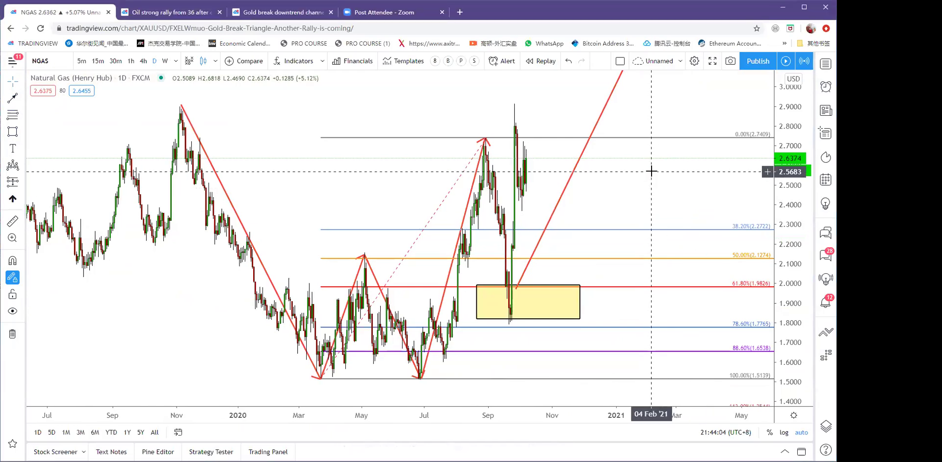
pyautogui.write('HSI')
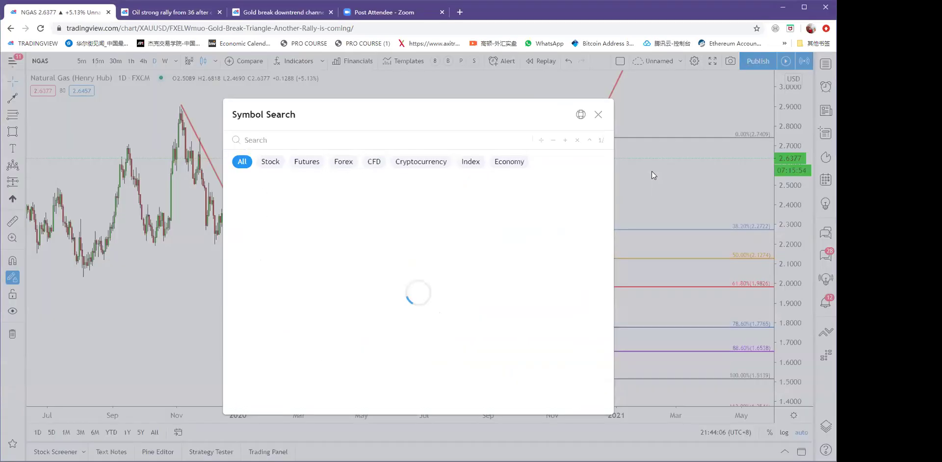
pyautogui.press('Return')
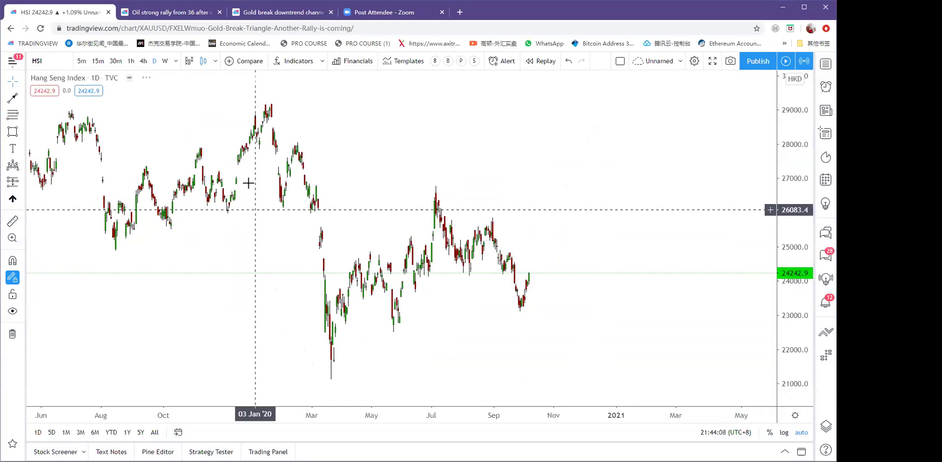
# Draw swing arrows from the 19 March 2020 low up to the 7 July high at 26843.8 and down to the late-September low.
pyautogui.scroll(5, 535, 202)
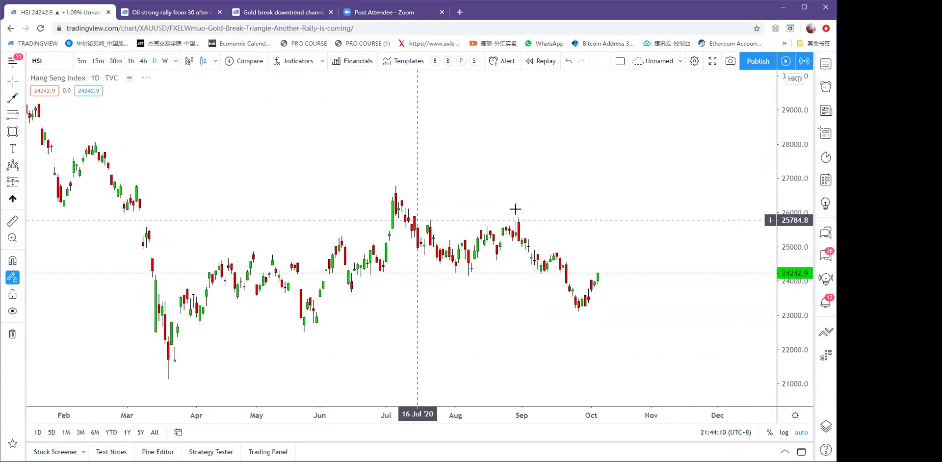
pyautogui.moveTo(521, 199); pyautogui.dragTo(481, 198)
pyautogui.click(14, 99)
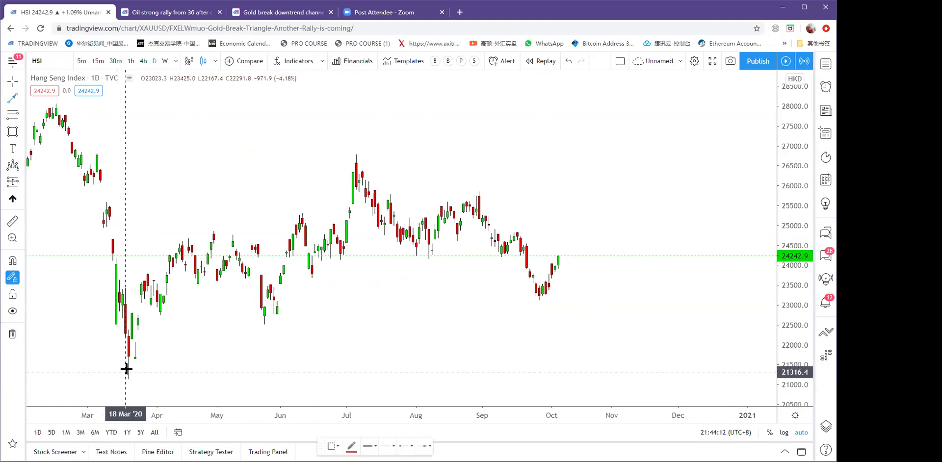
pyautogui.click(128, 380)
pyautogui.doubleClick(357, 153)
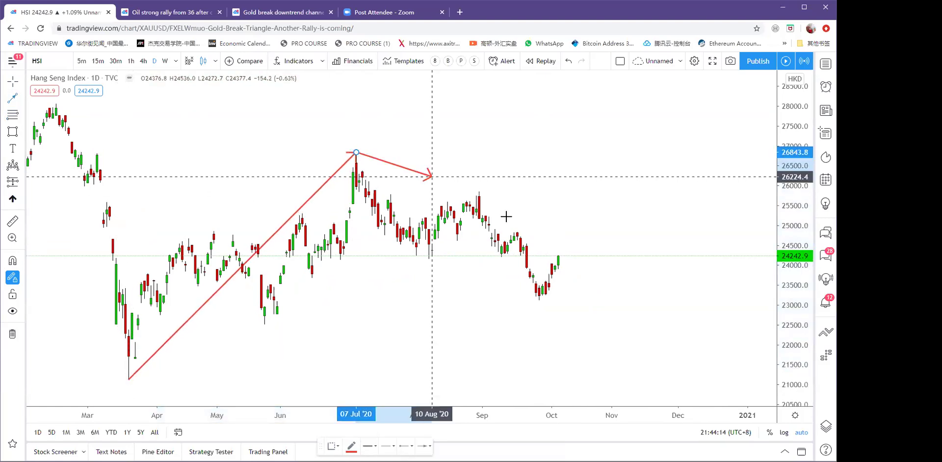
pyautogui.click(539, 301)
pyautogui.press('Escape')
pyautogui.moveTo(547, 198); pyautogui.dragTo(526, 196)
# Draw a Fibonacci retracement from the 19 March 2020 low at 21164.5 to the 7 July high at 26843.8.
pyautogui.click(12, 114)
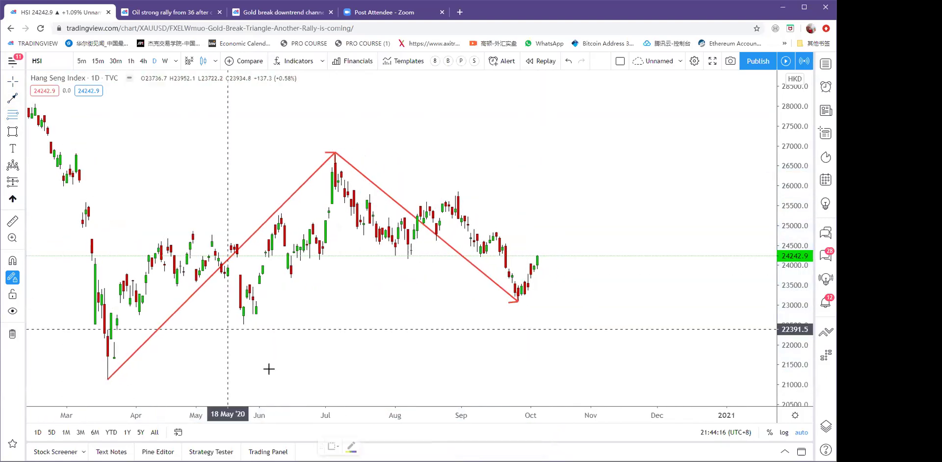
pyautogui.click(108, 378)
pyautogui.click(328, 152)
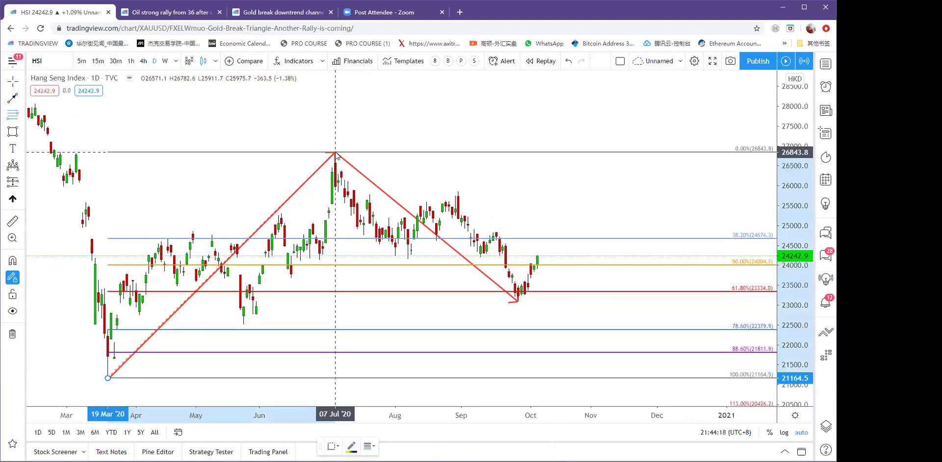
pyautogui.scroll(-5, 479, 193)
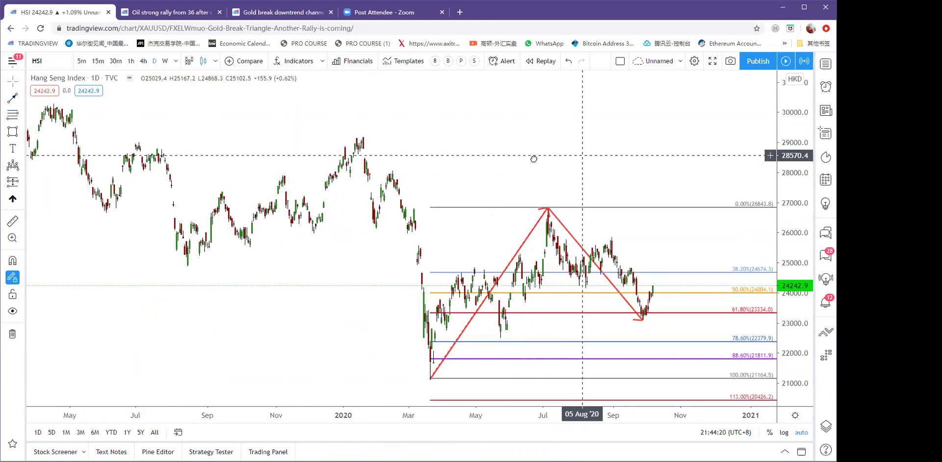
# Place a red up-arrow marker just beneath the late-September 2020 low near the 61.8% level.
pyautogui.scroll(-1, 533, 157)
pyautogui.click(17, 202)
pyautogui.click(649, 319)
pyautogui.click(669, 142)
pyautogui.moveTo(648, 316); pyautogui.dragTo(633, 325)
pyautogui.click(610, 169)
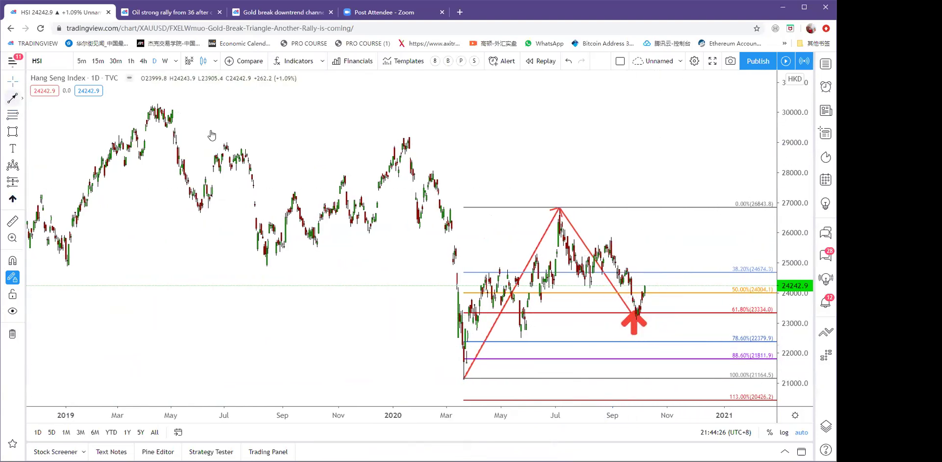
# Draw a rising arrow from the late-September low near 23,400 to about 28,100 in late December 2020.
pyautogui.click(22, 98)
pyautogui.click(638, 310)
pyautogui.moveTo(638, 311)
pyautogui.mouseDown()
pyautogui.moveTo(725, 152)
pyautogui.moveTo(717, 171)
pyautogui.mouseUp()
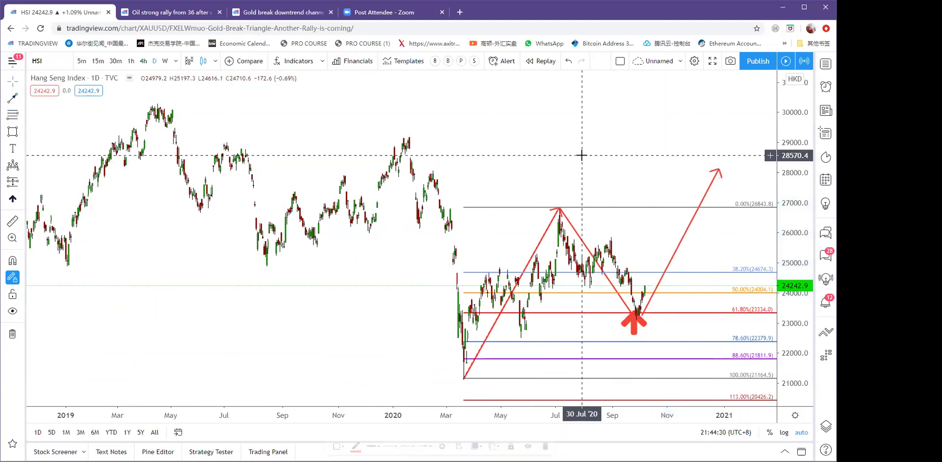
# Move the up-arrow marker to 24 September 2020 at 22876.6, directly below the low.
pyautogui.scroll(-2, 673, 185)
pyautogui.scroll(3, 594, 204)
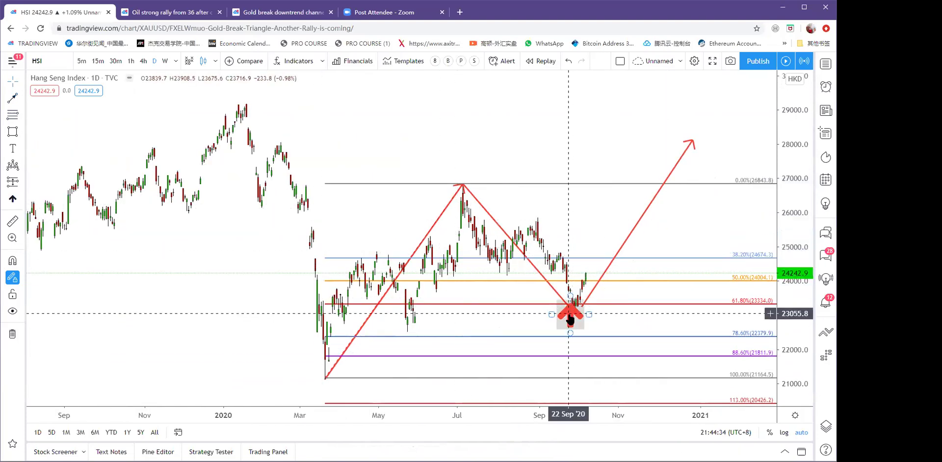
pyautogui.click(578, 311)
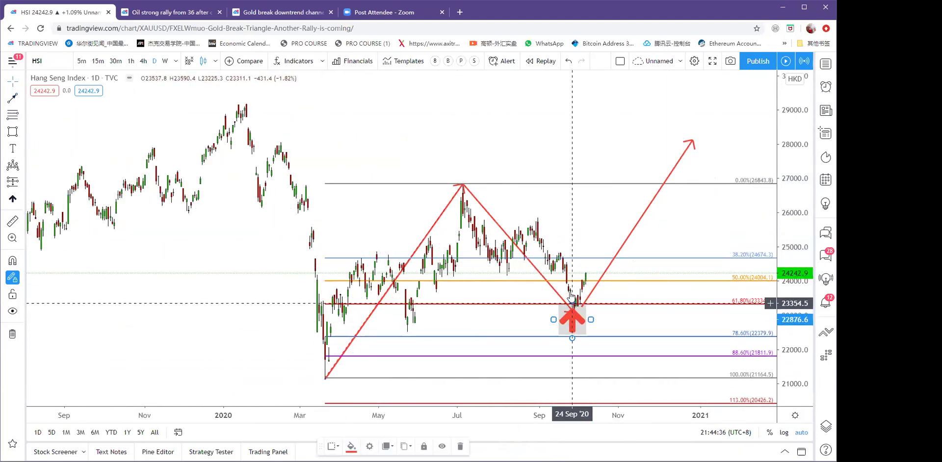
# Search for XIAOMI and open the Hong Kong-listed XIAOMI-W stock (1810, HKEX).
pyautogui.click(499, 142)
pyautogui.write('XIAOMI')
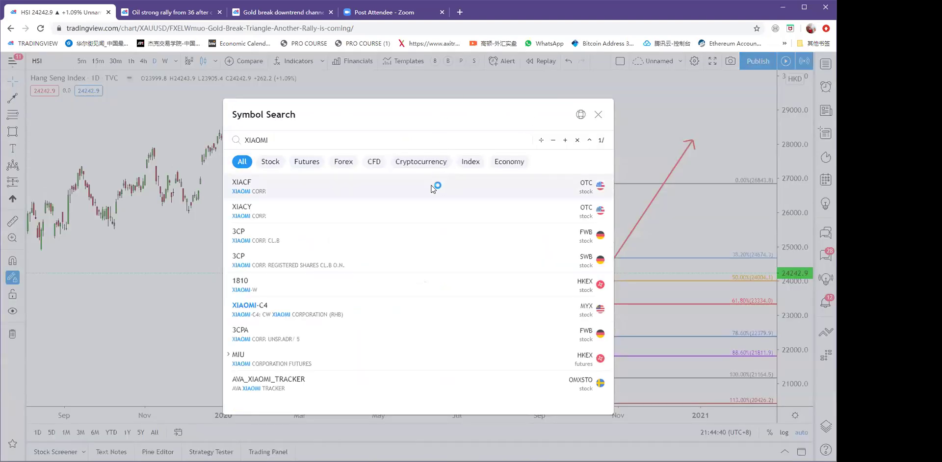
pyautogui.click(349, 291)
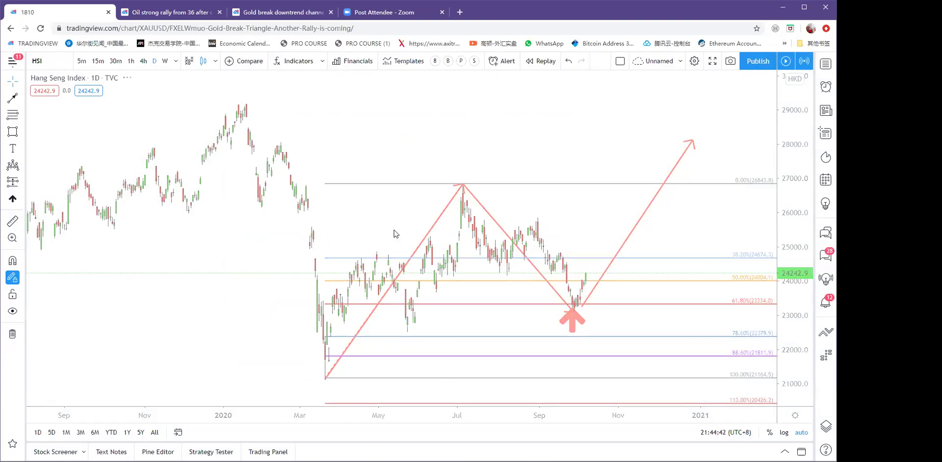
# Draw a rectangle zone between 19.10 and 20.05 from 20 August to 17 November 2020 over the gap and late-September low.
pyautogui.scroll(3, 653, 266)
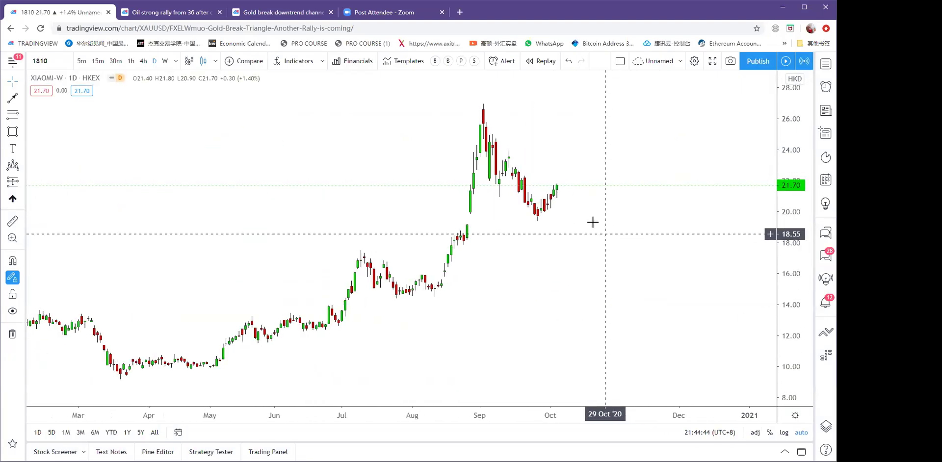
pyautogui.click(22, 131)
pyautogui.click(54, 169)
pyautogui.scroll(2, 612, 173)
pyautogui.moveTo(360, 215); pyautogui.dragTo(609, 229)
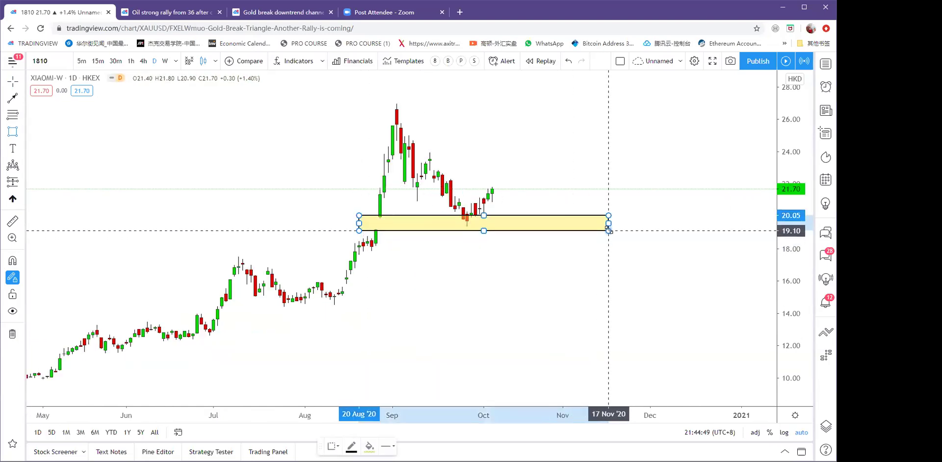
# Draw swing arrows from 14.50 on 6 August up to 27.15 on 2 September and down to the late-September low inside the zone.
pyautogui.click(23, 98)
pyautogui.click(72, 248)
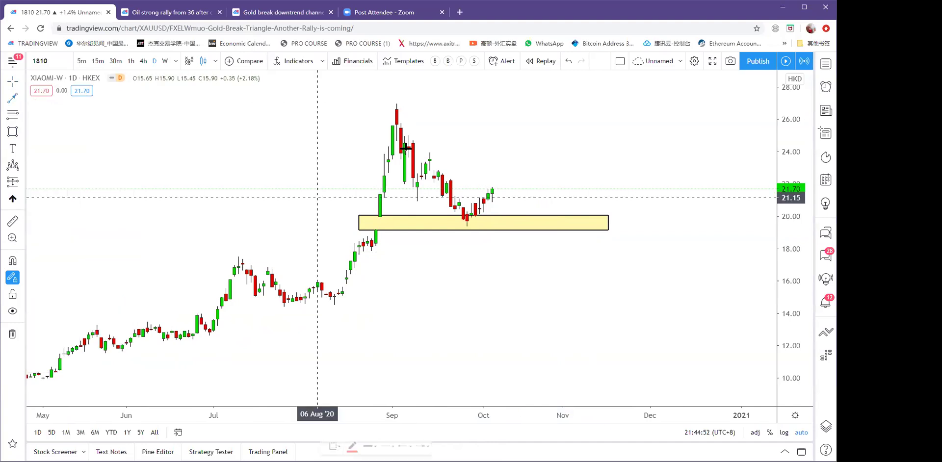
pyautogui.click(318, 305)
pyautogui.click(396, 101)
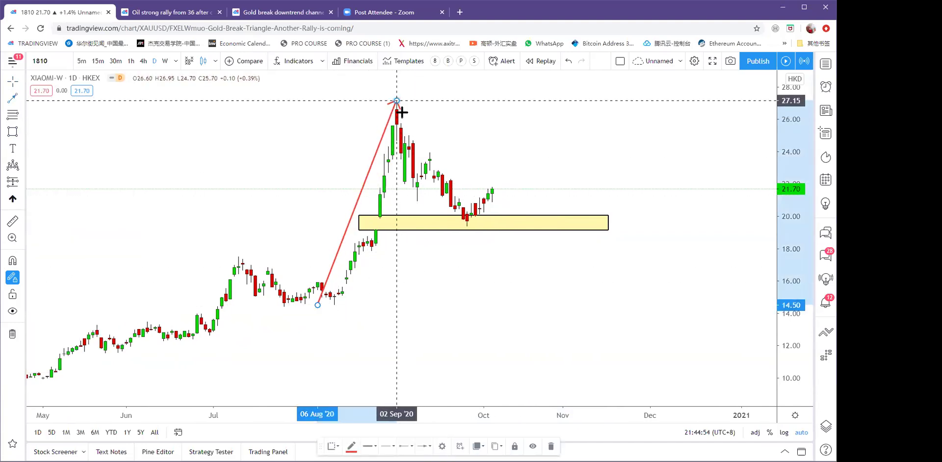
pyautogui.click(396, 100)
pyautogui.click(467, 225)
# Draw a rising arrow from the late-September low at about 19.4 to about 28.3 in mid-November 2020.
pyautogui.click(467, 226)
pyautogui.click(604, 82)
pyautogui.press('Escape')
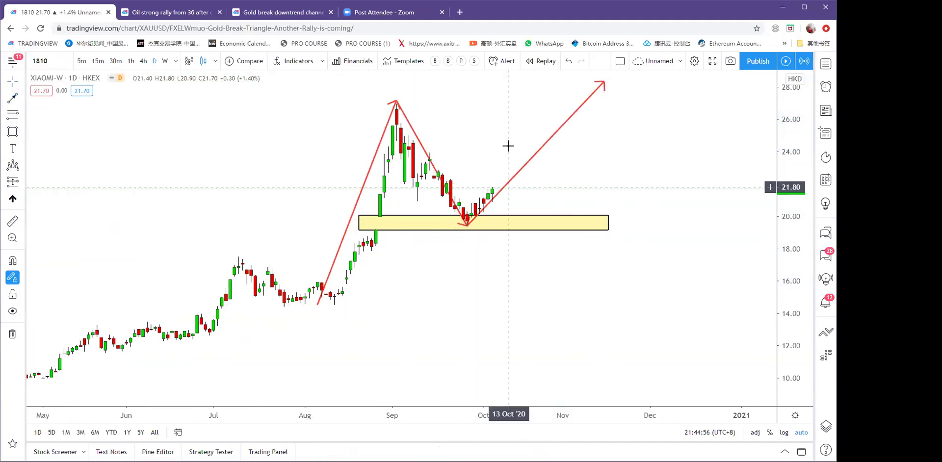
# Place a red up-arrow marker beneath the late-September low at the lower edge of the yellow zone.
pyautogui.click(12, 199)
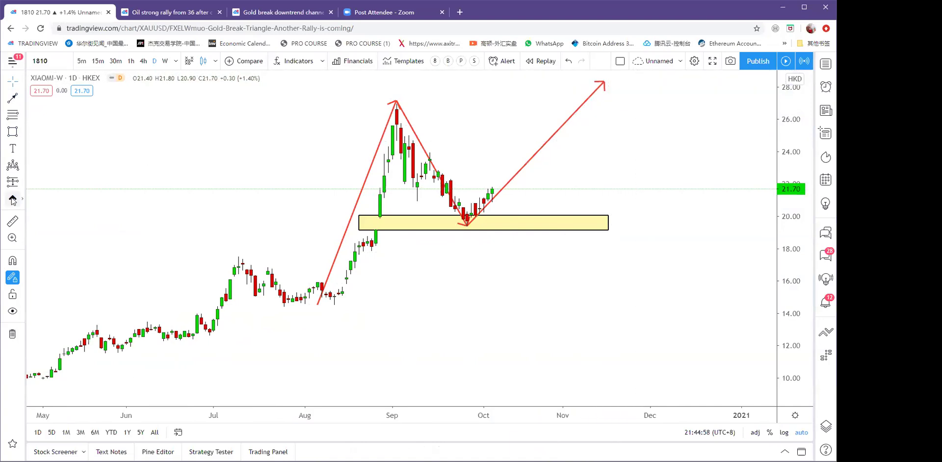
pyautogui.click(484, 238)
pyautogui.moveTo(532, 267); pyautogui.dragTo(530, 267)
pyautogui.moveTo(481, 238)
pyautogui.mouseDown()
pyautogui.moveTo(459, 241)
pyautogui.moveTo(473, 240)
pyautogui.mouseUp()
pyautogui.click(499, 270)
pyautogui.hscroll(-5, 717, 318)
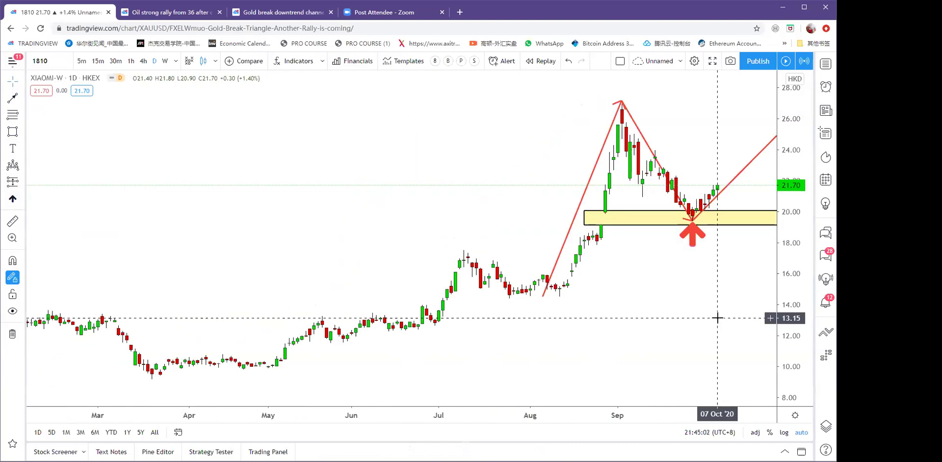
pyautogui.hscroll(2, 717, 318)
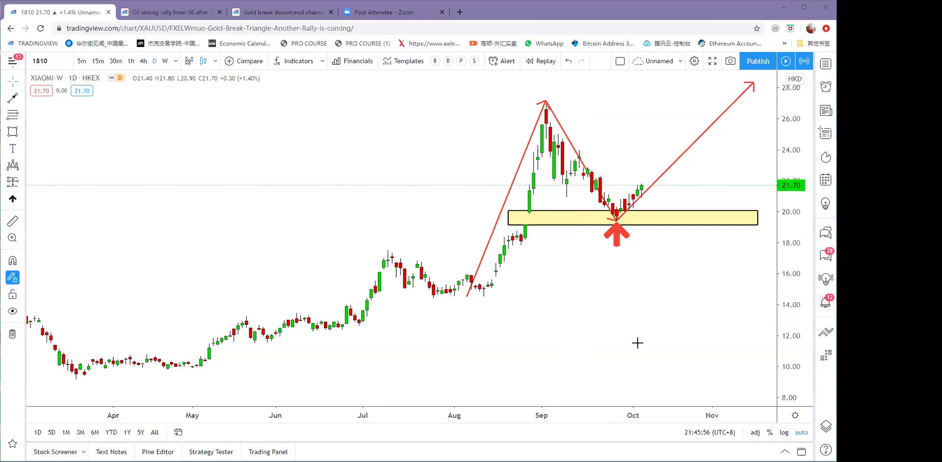
pyautogui.moveTo(637, 342); pyautogui.dragTo(585, 328)
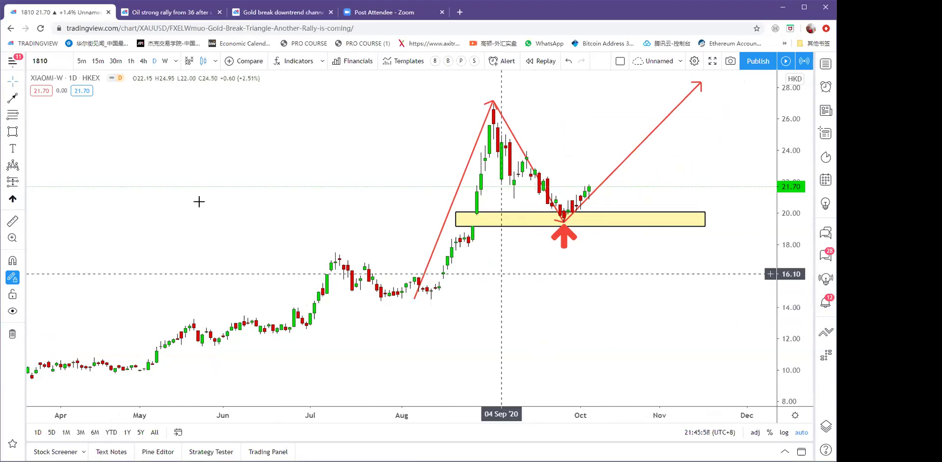
pyautogui.click(56, 61)
pyautogui.click(337, 189)
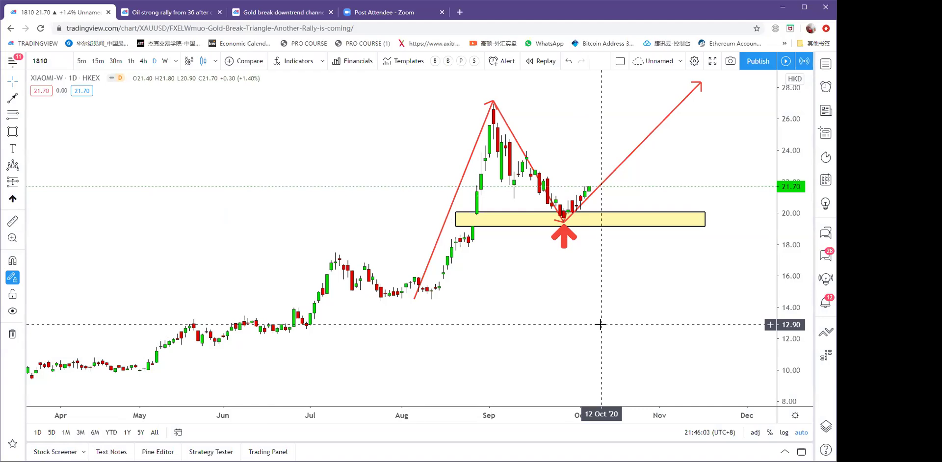
pyautogui.scroll(-4, 600, 324)
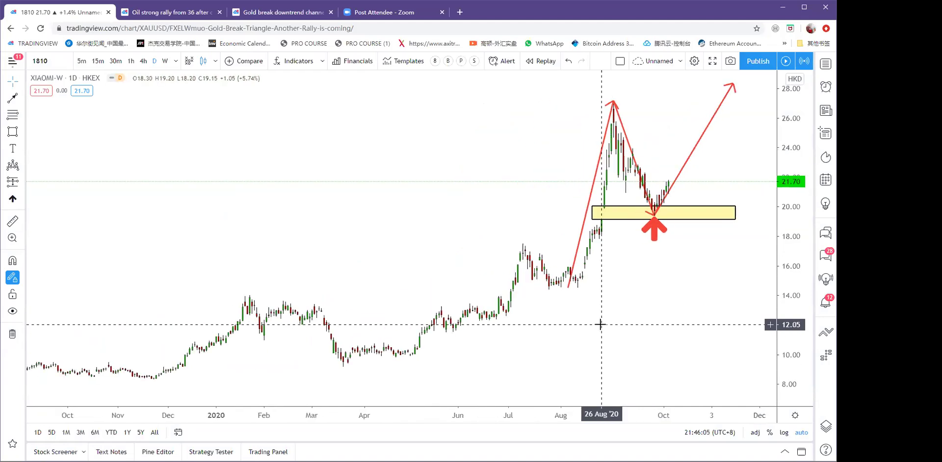
pyautogui.scroll(1, 602, 324)
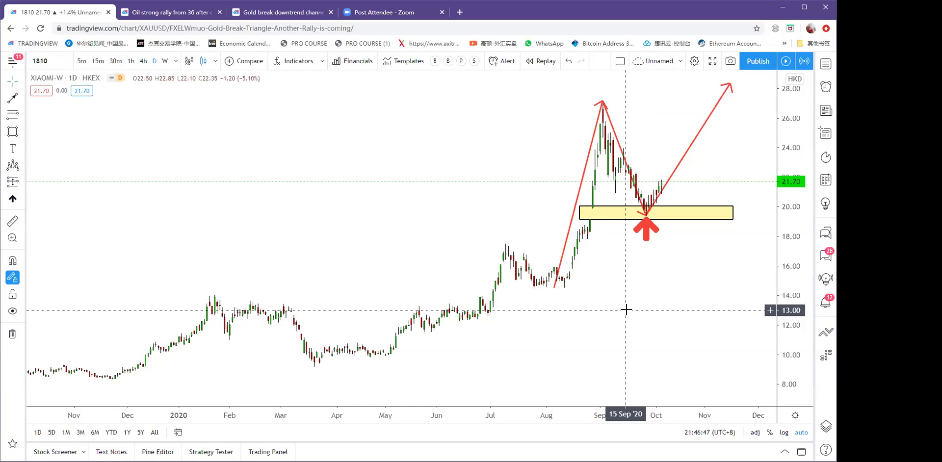
# Open the YouTube channel page youtube.com/PROJACK in a new browser tab.
pyautogui.click(460, 12)
pyautogui.write('YOUtube.com')
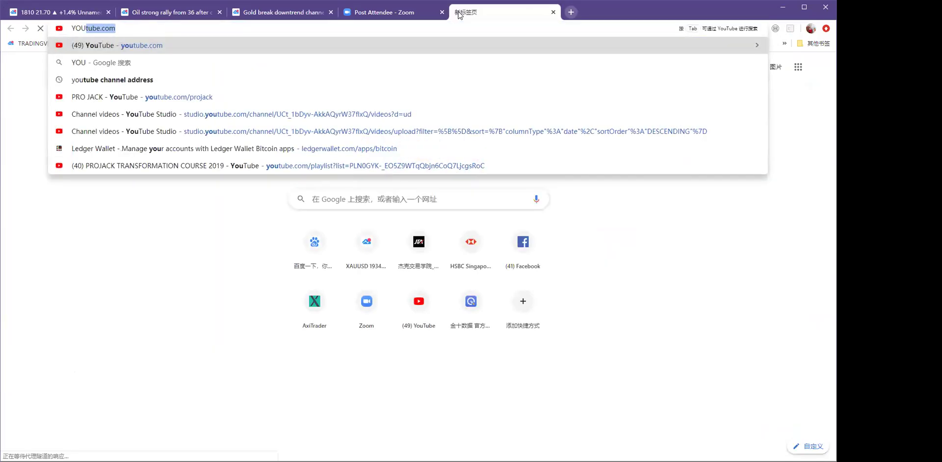
pyautogui.write('/')
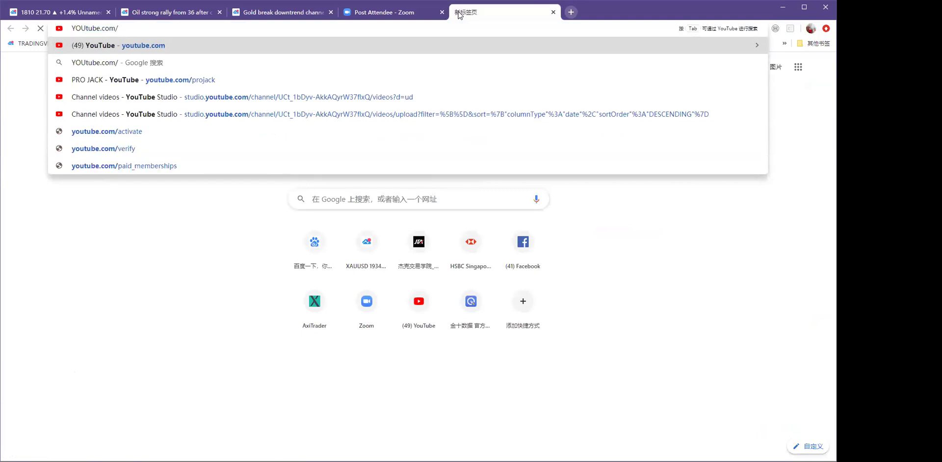
pyautogui.write('PROJACK')
pyautogui.press('Return')
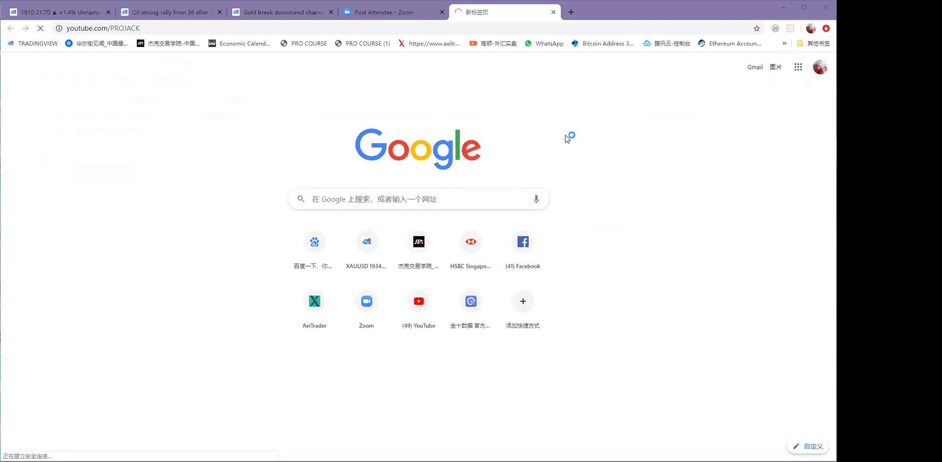
# Open the PRO COURSE bookmark, harmonicasia.com/index/course.html, in another new tab and enlarge the page text.
pyautogui.click(310, 17)
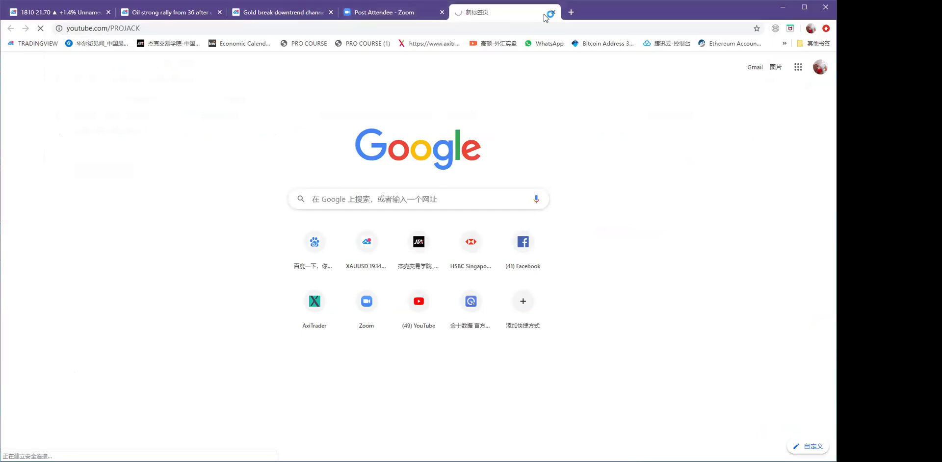
pyautogui.click(570, 13)
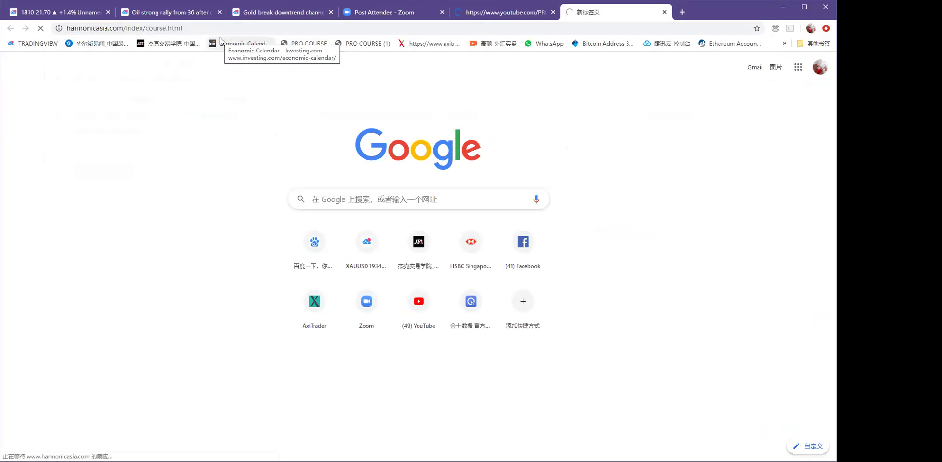
pyautogui.hotkey('ctrl', '+')
pyautogui.hotkey('ctrl', '+')
pyautogui.hotkey('ctrl', '+')
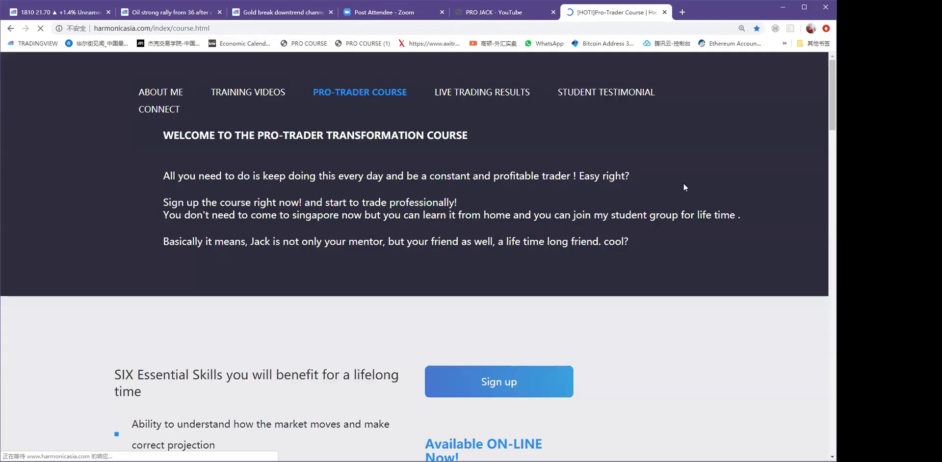
# Look through the Pro-Trader course page, from the welcome text to the six essential skills, sign-up and payment section.
pyautogui.scroll(-7, 683, 183)
pyautogui.scroll(-2, 661, 218)
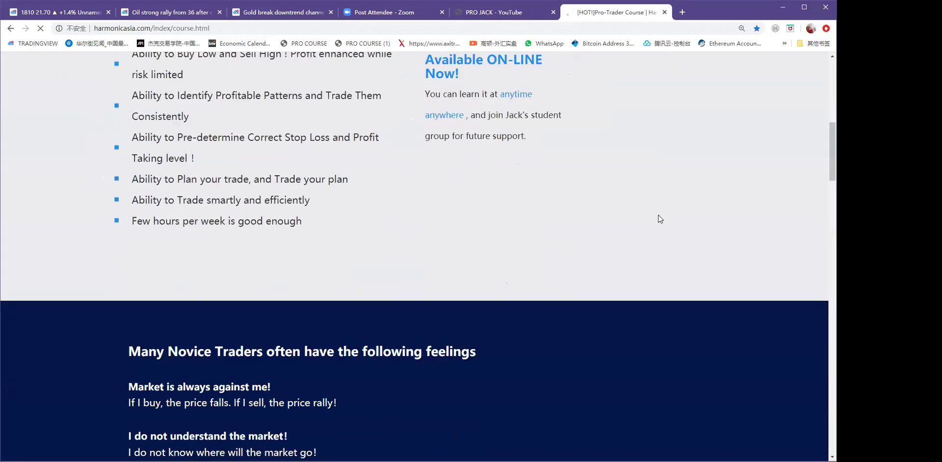
pyautogui.scroll(10, 662, 218)
pyautogui.scroll(-4, 666, 219)
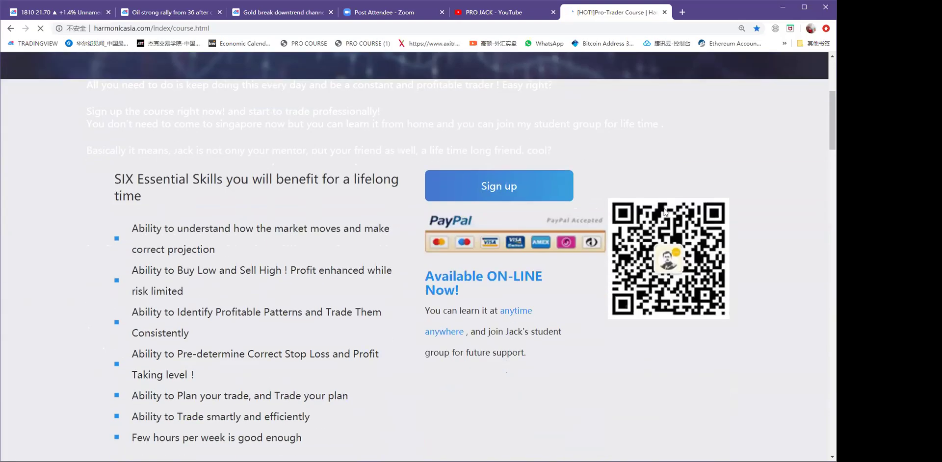
pyautogui.scroll(3, 664, 210)
pyautogui.scroll(1, 666, 212)
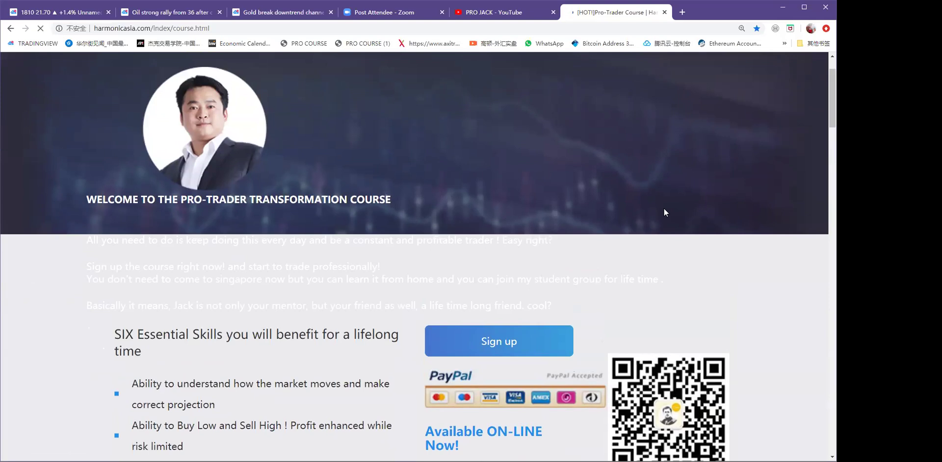
pyautogui.scroll(1, 664, 212)
pyautogui.scroll(1, 663, 212)
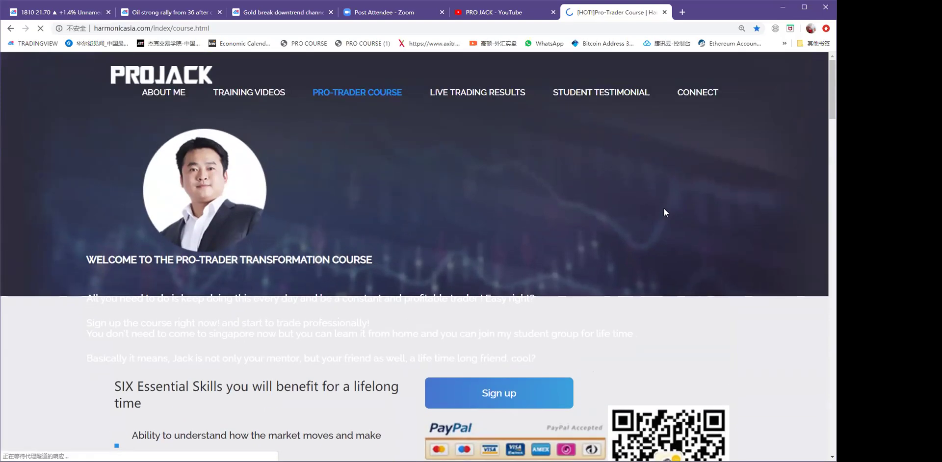